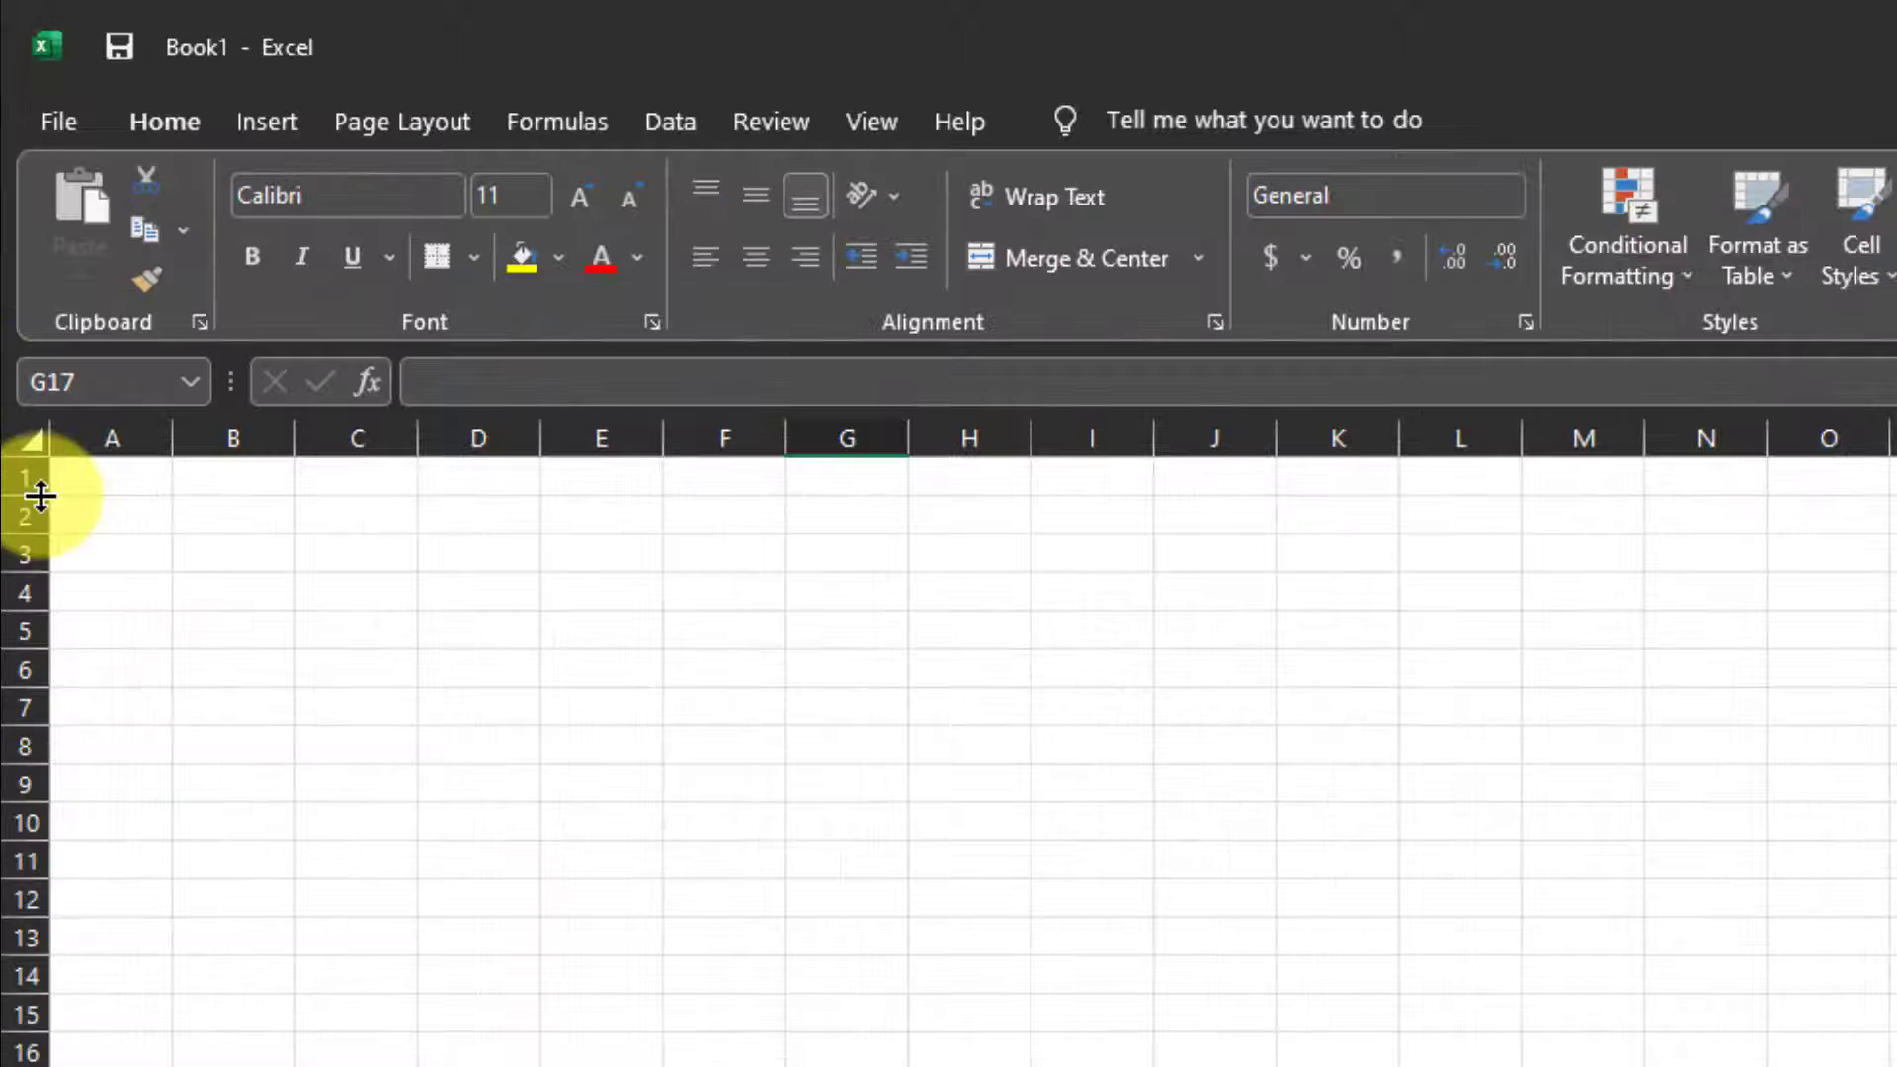
Make row 1 taller and enter the S.NO heading in A5.
drag(41, 496, 33, 667)
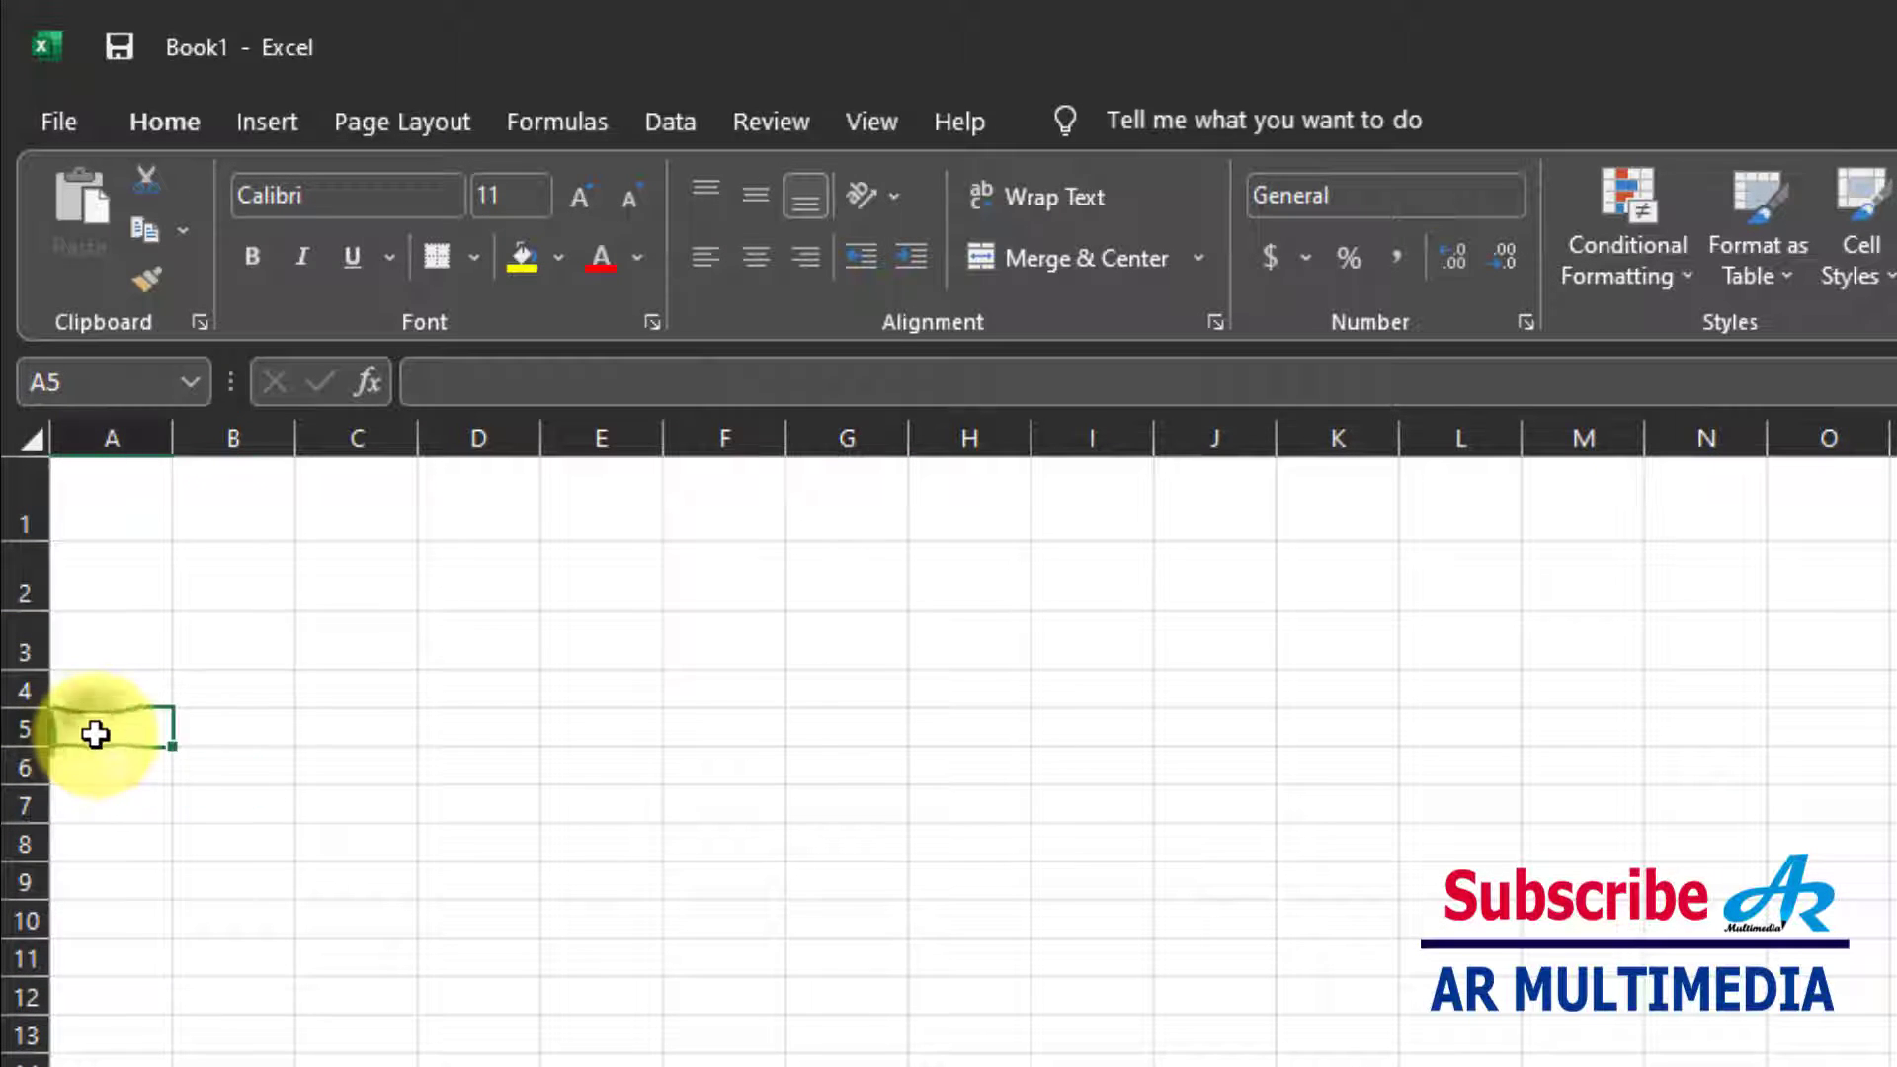
text(S.NO)
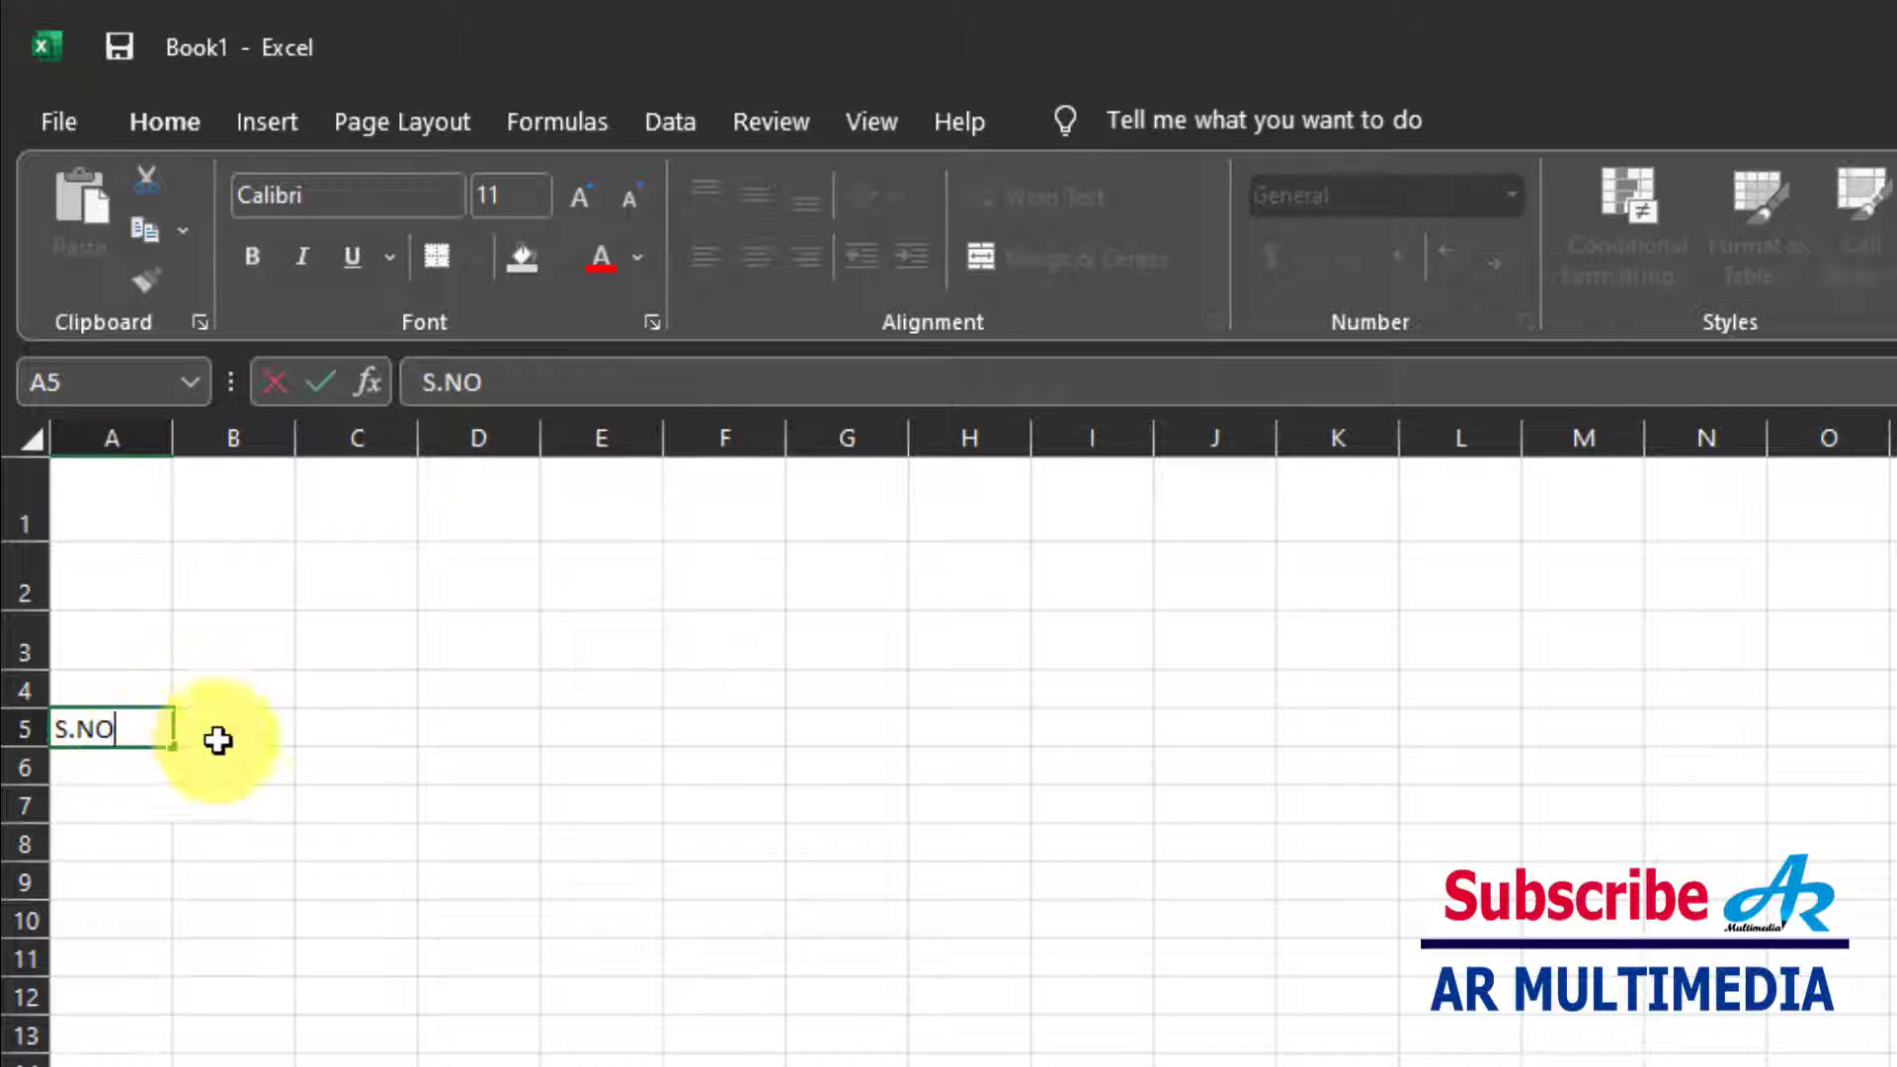
click(217, 737)
Widen column B and add the EMPLOYEE NAME and GENDER headings in B5 and C5.
mouse_move(293, 431)
mouse_down()
mouse_move(371, 478)
mouse_move(415, 435)
mouse_up()
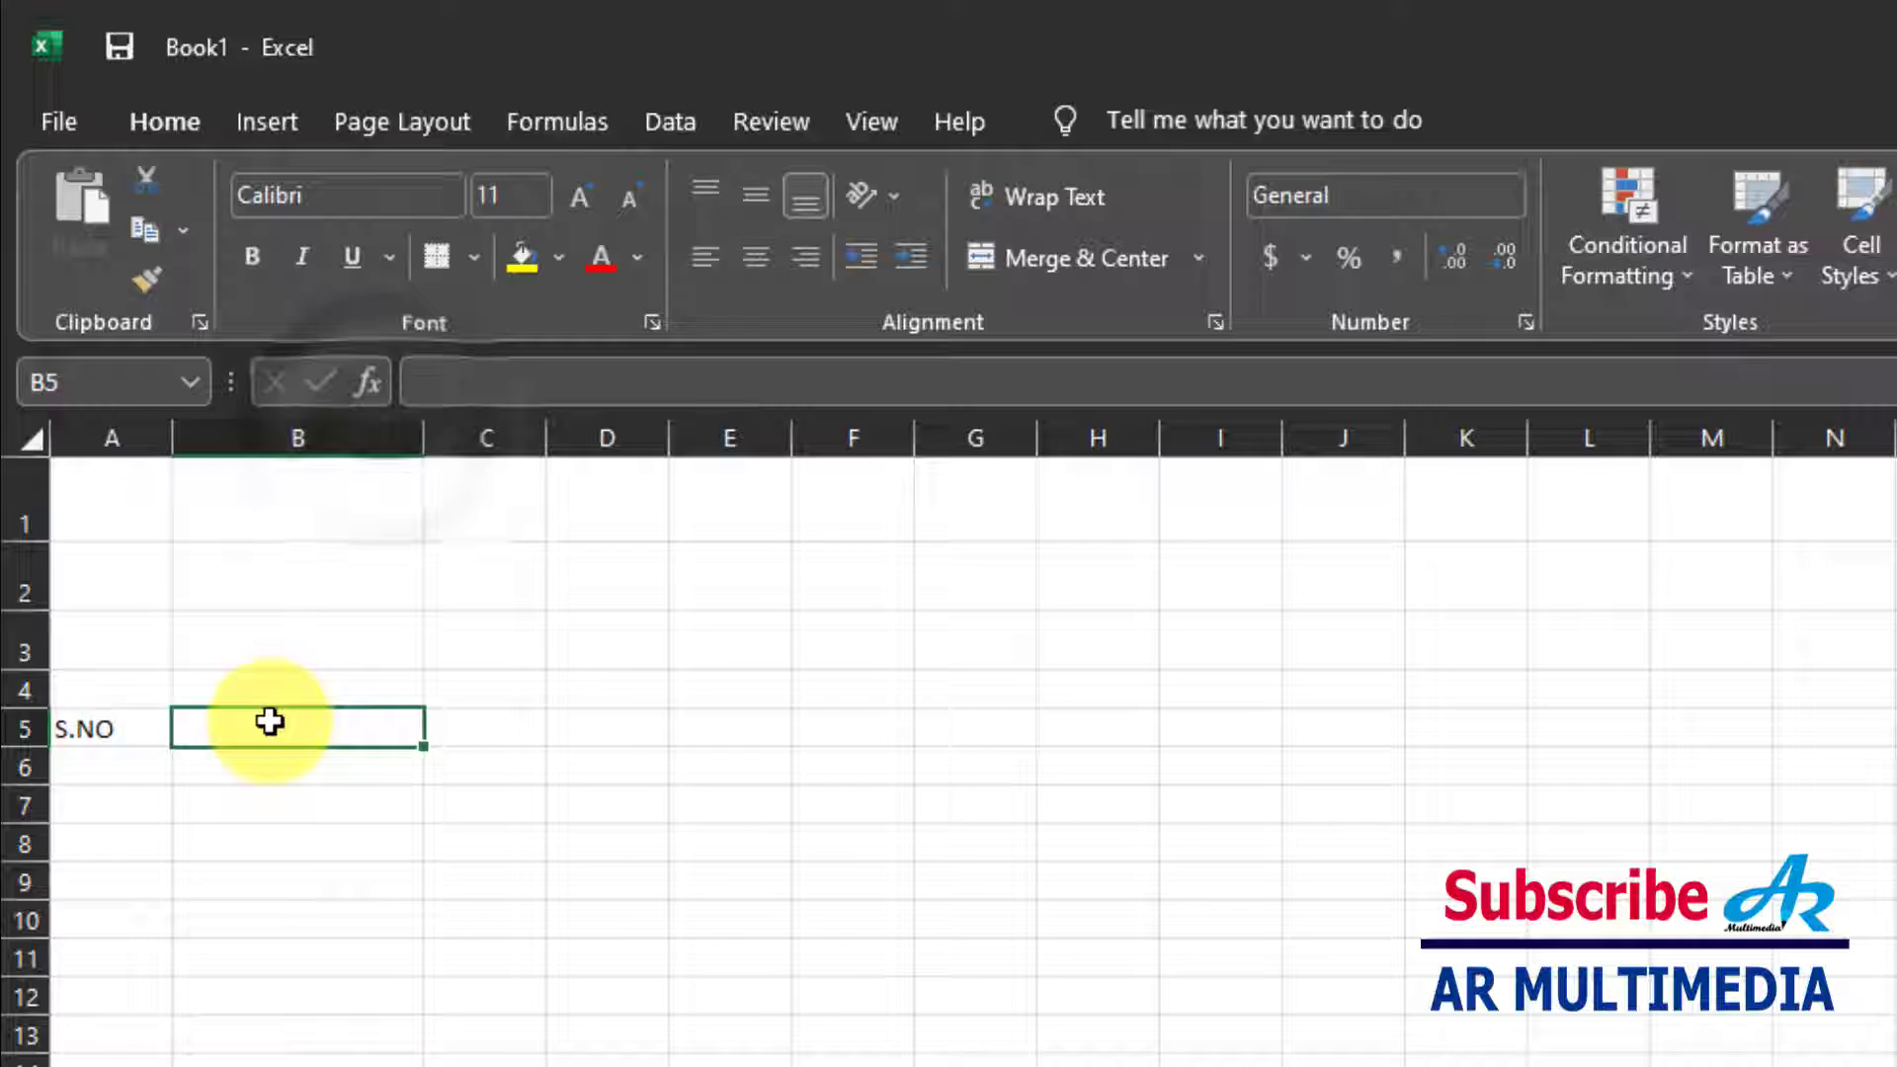
text(EMPLOYEE NAME)
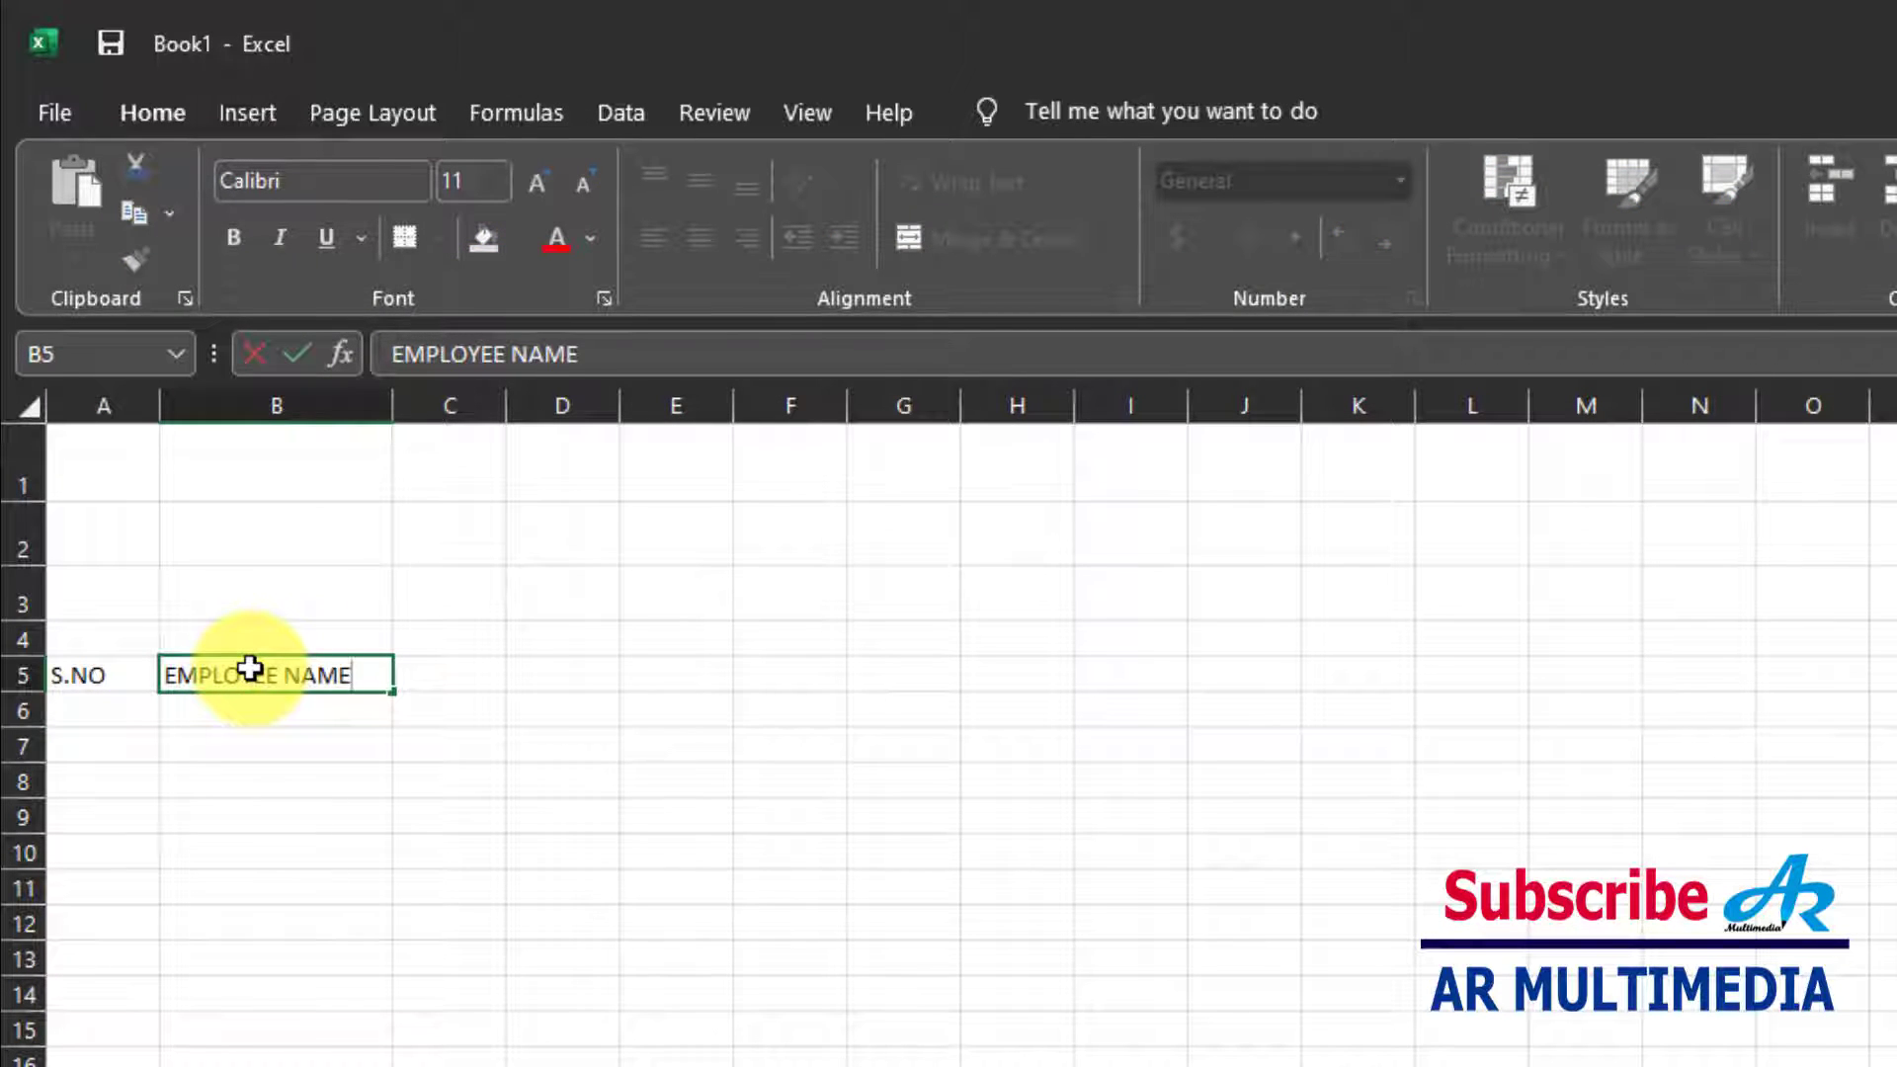
click(449, 681)
text(GE)
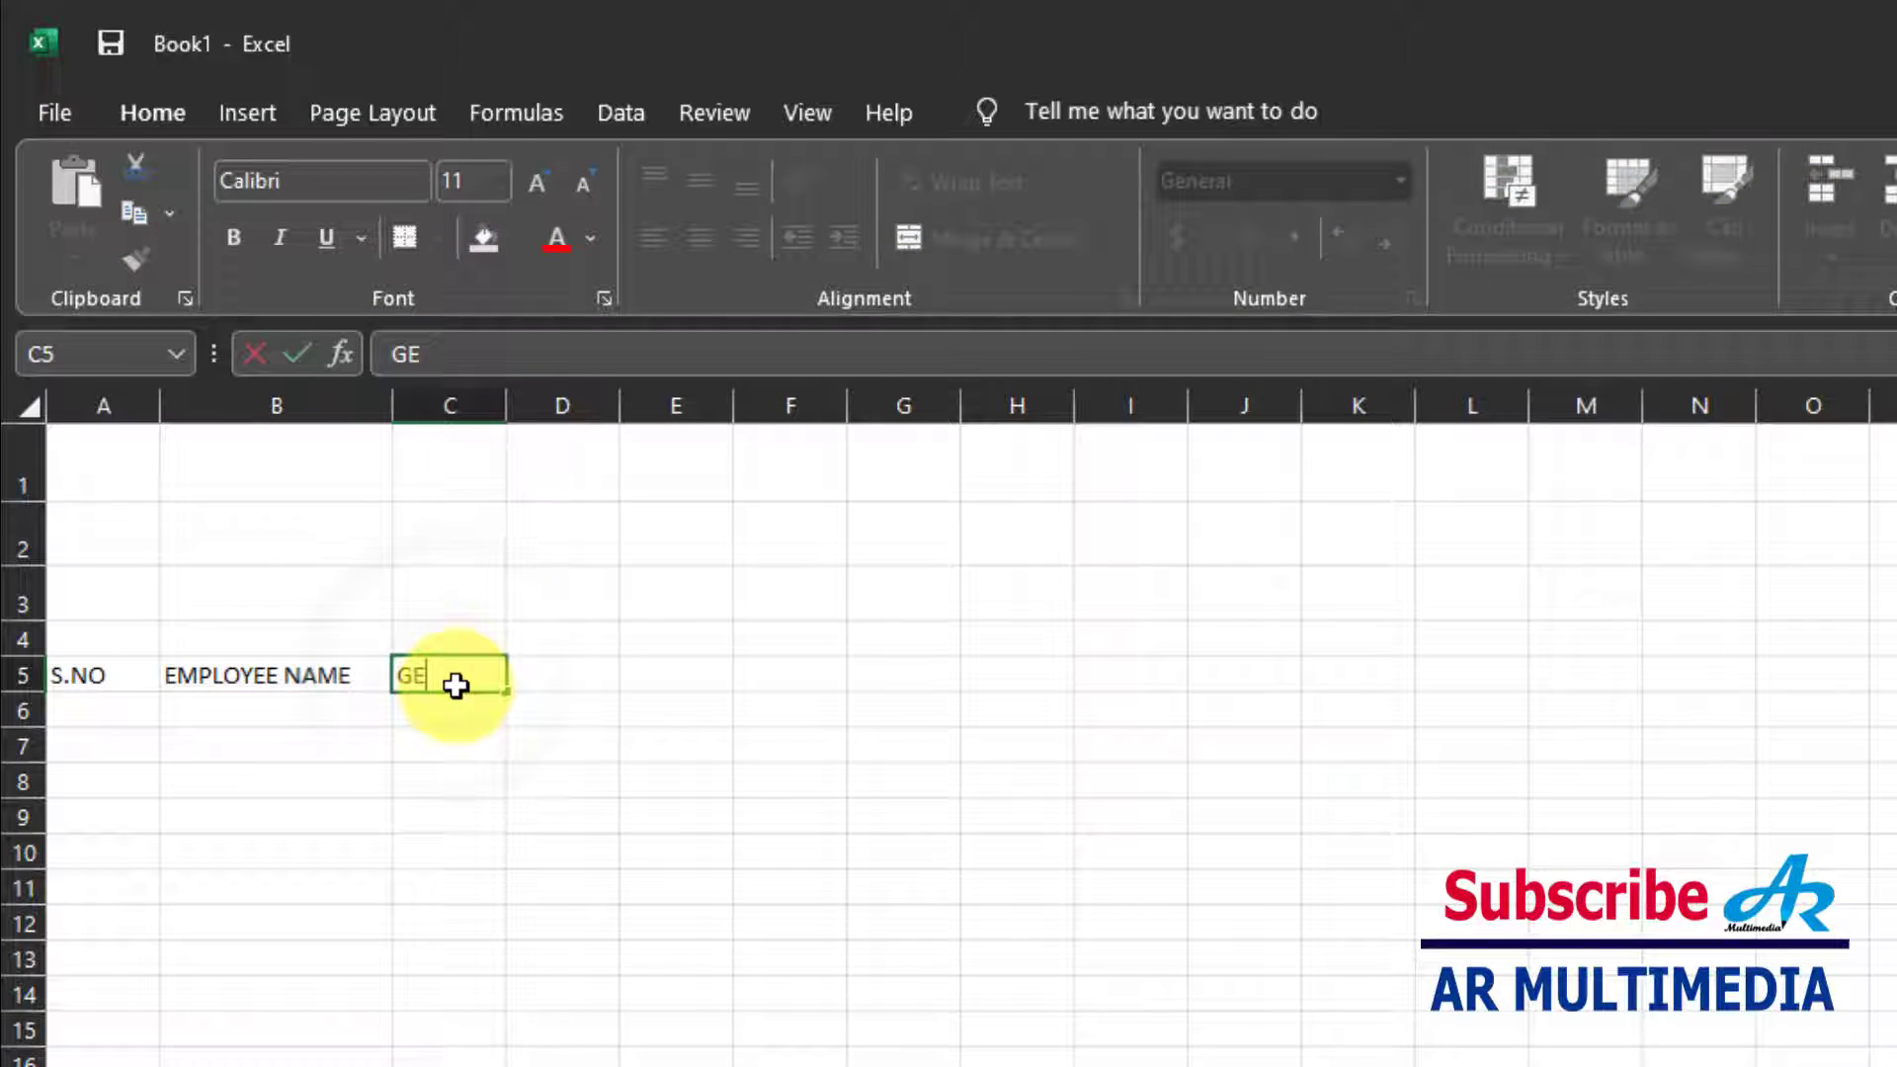
text(NDER)
click(561, 678)
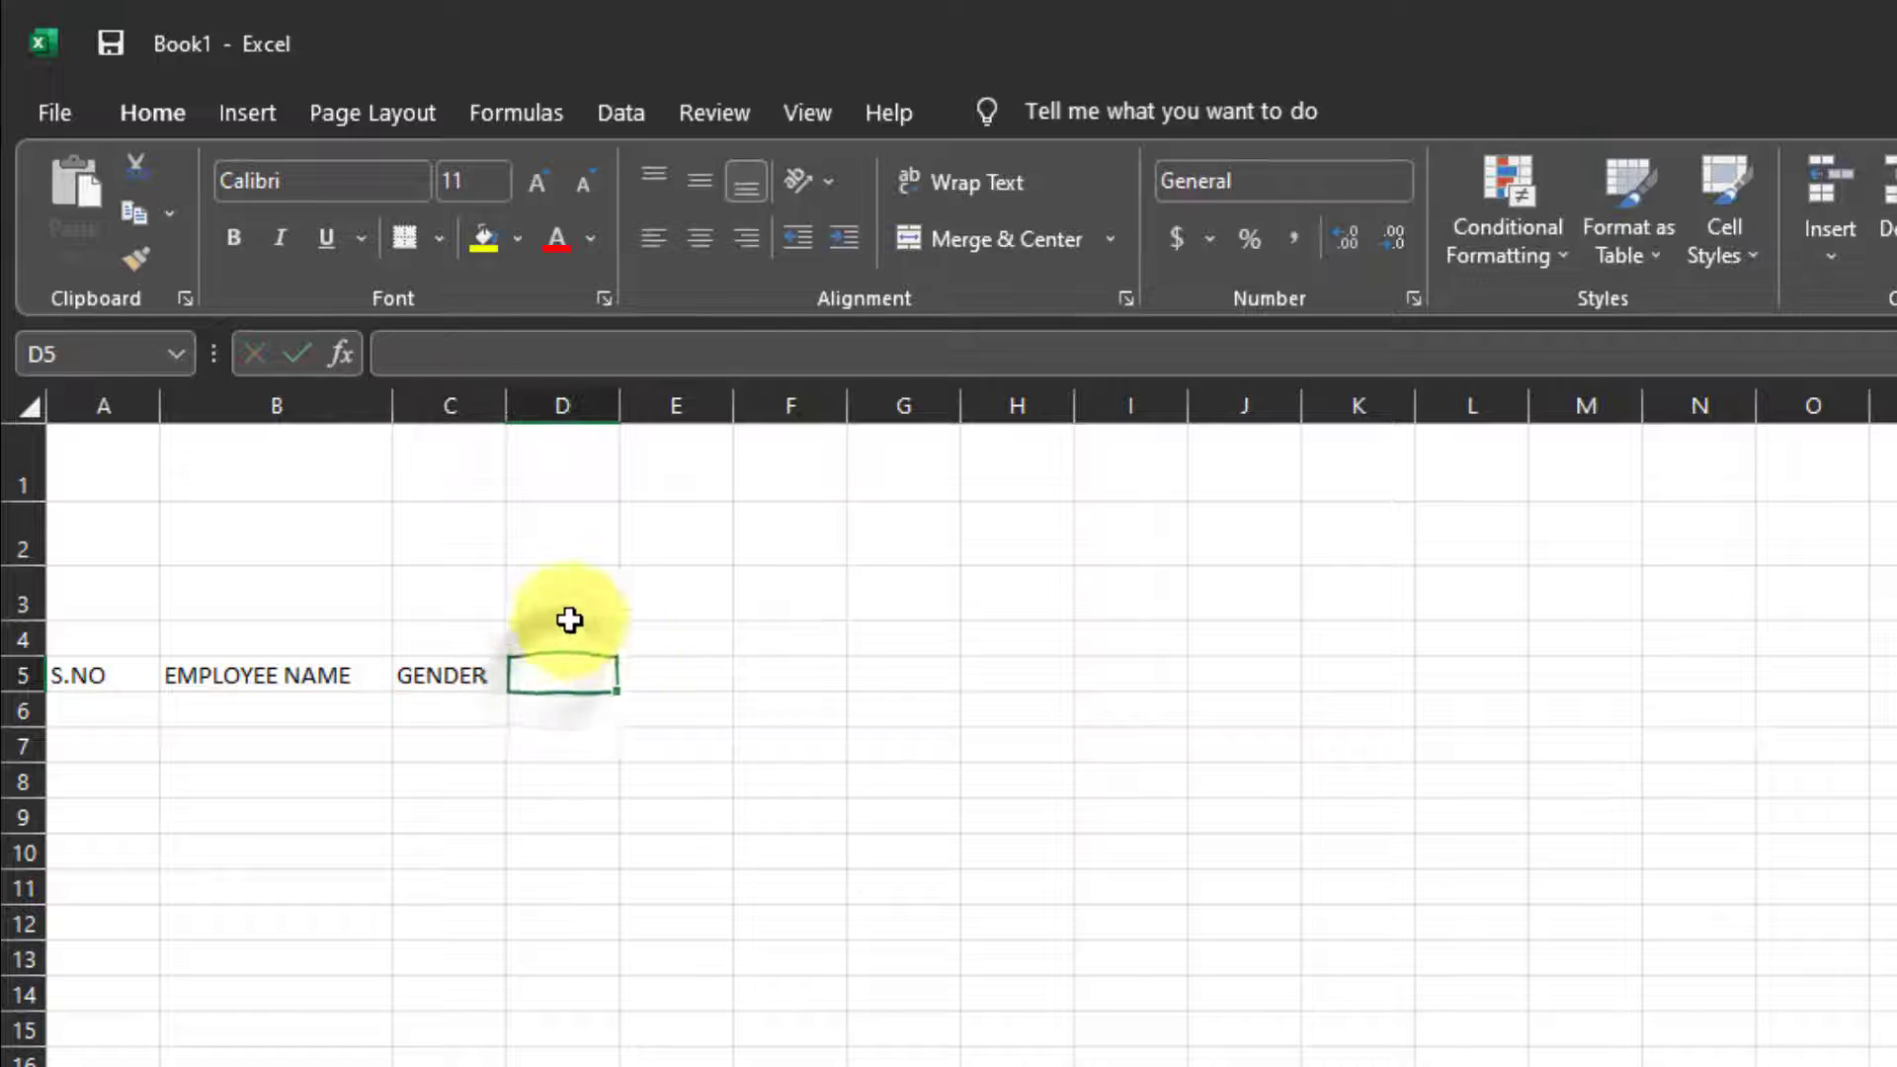
click(553, 637)
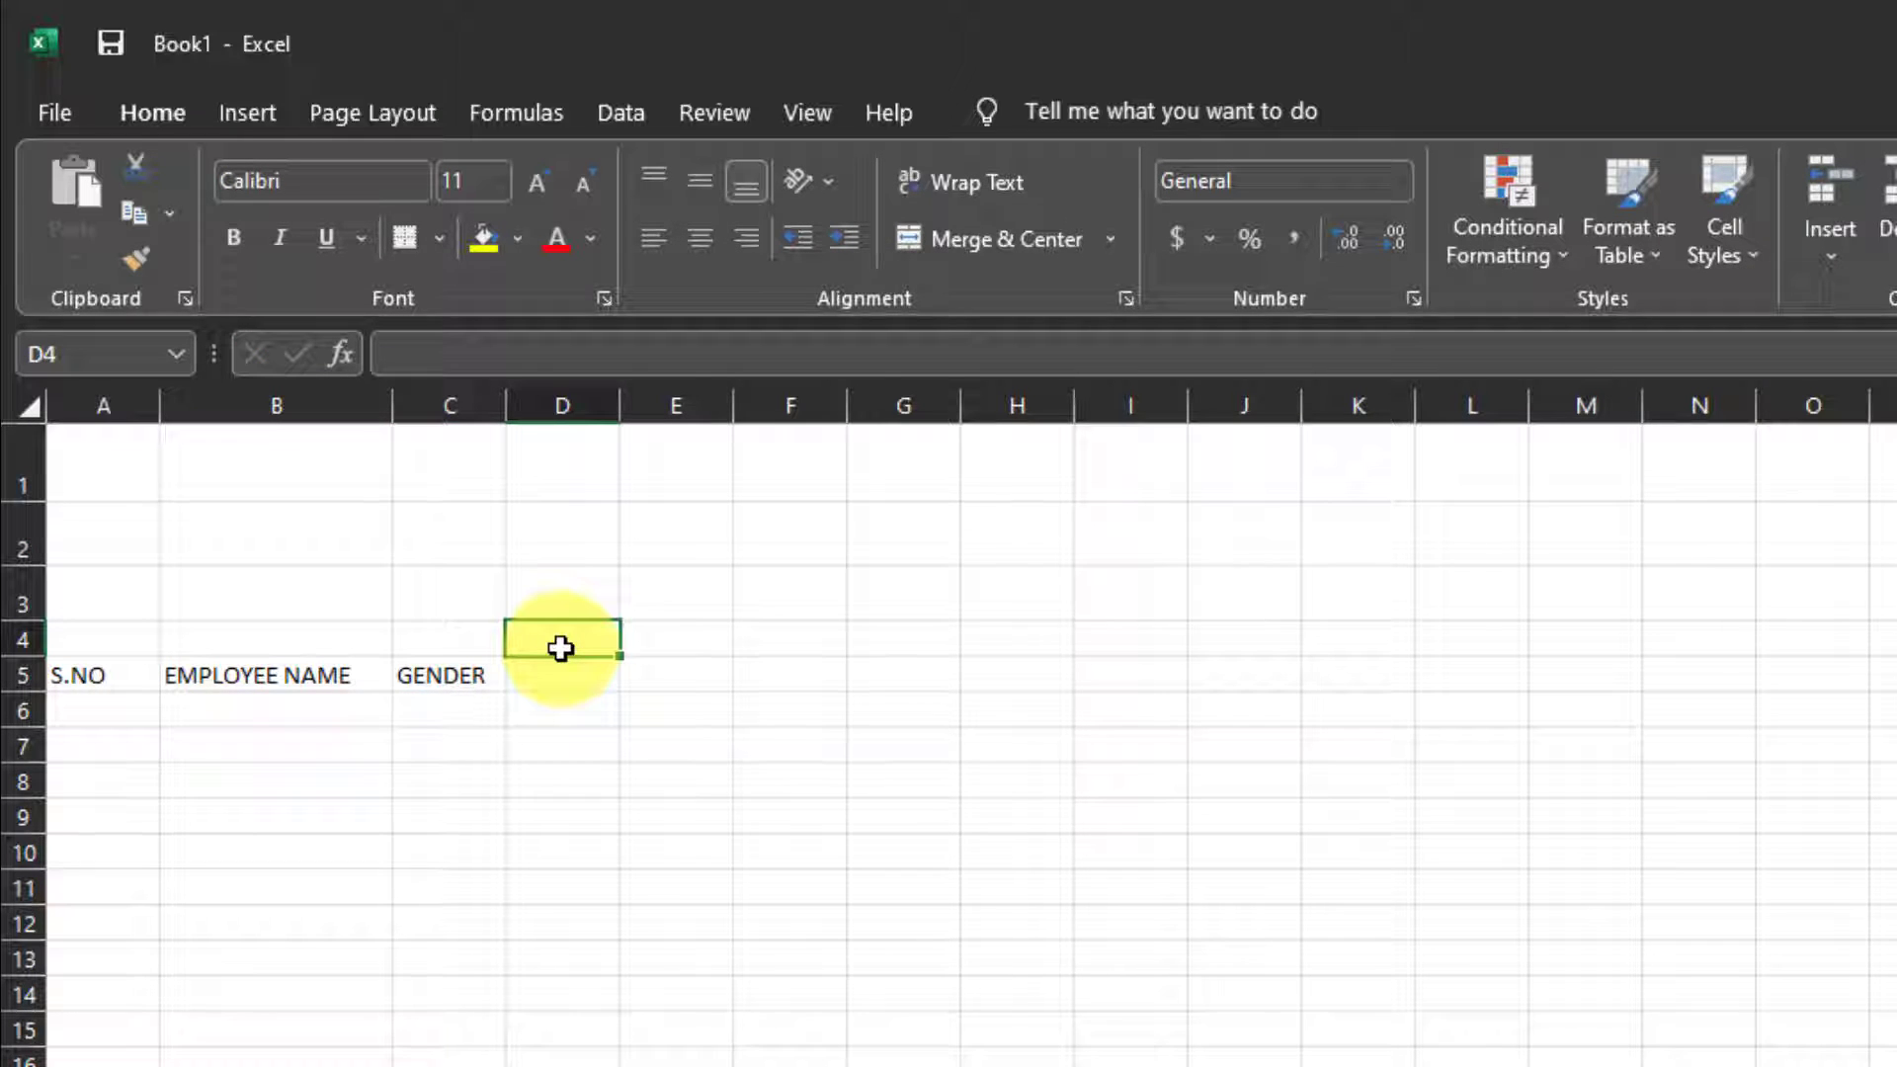
Enter 1 and 2 in D4:E4 and fill the day numbers across row 4 up to 31.
text(1)
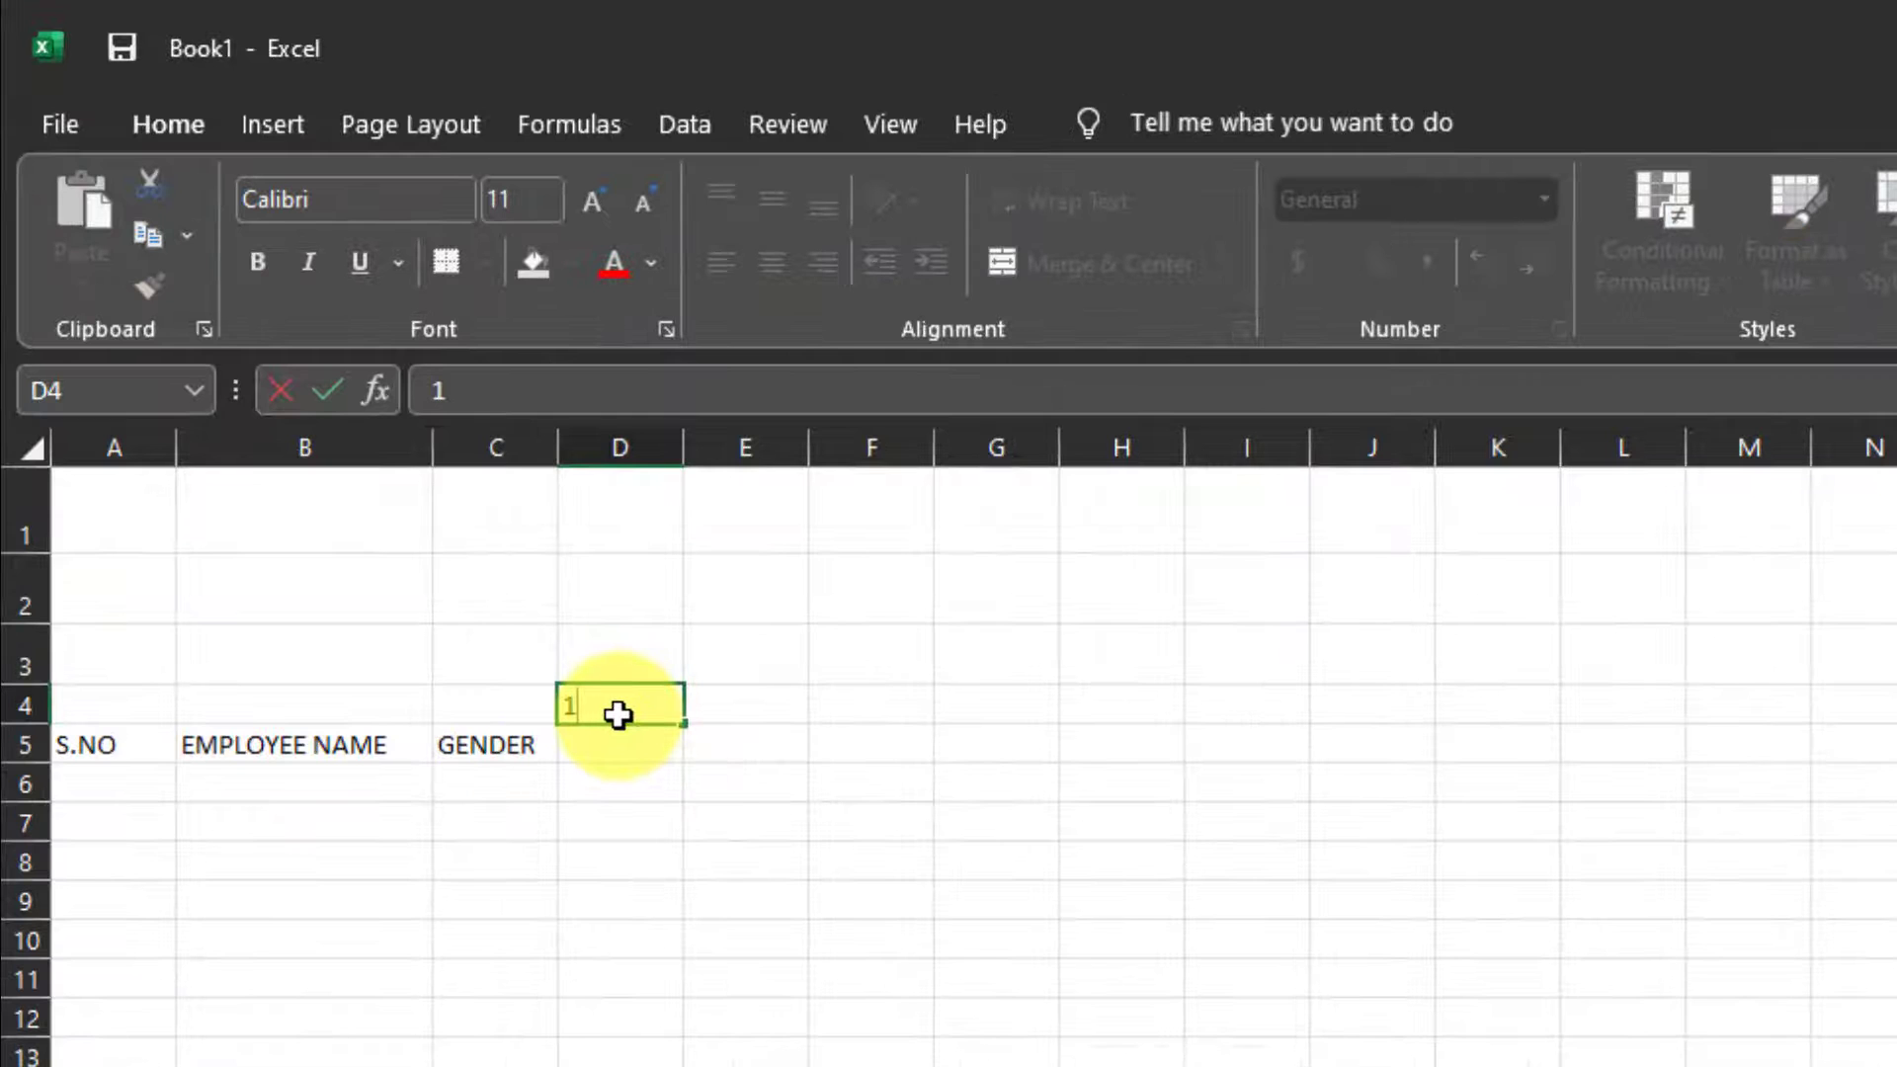
click(746, 696)
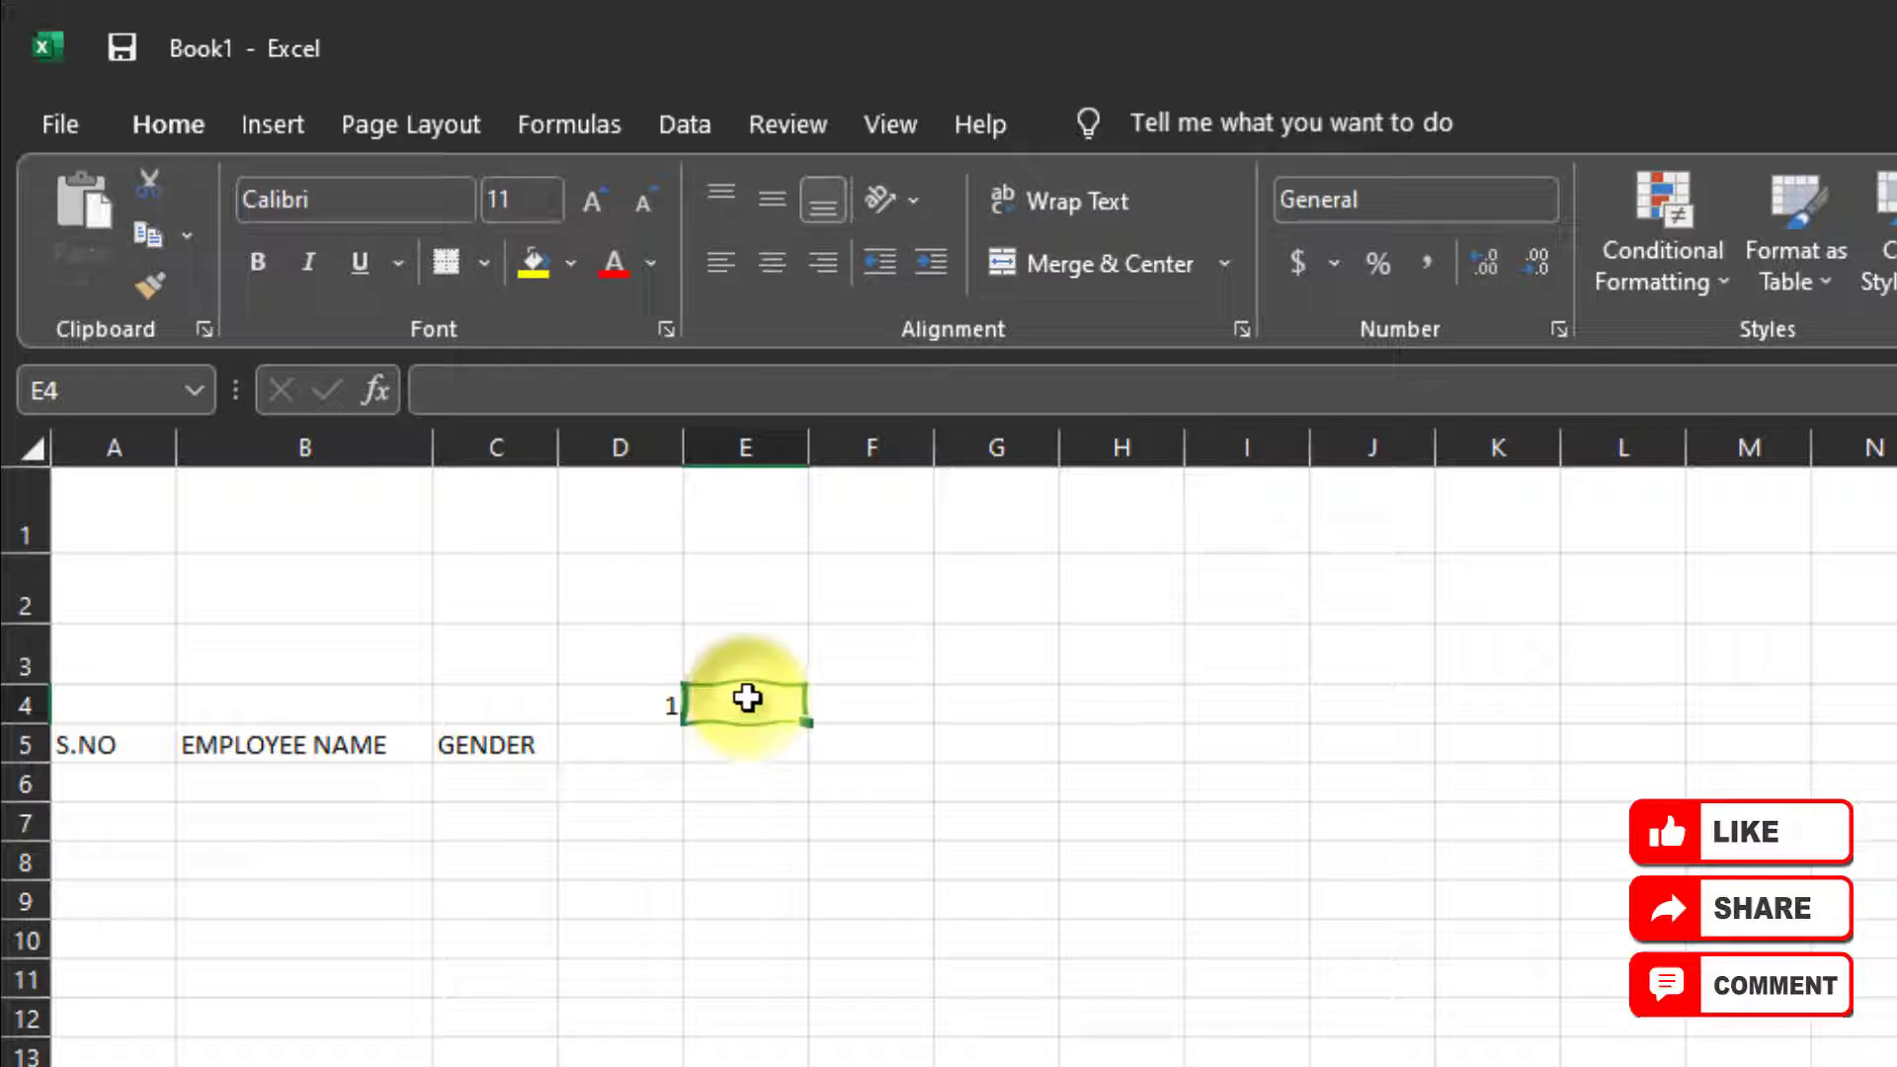
text(2)
click(835, 779)
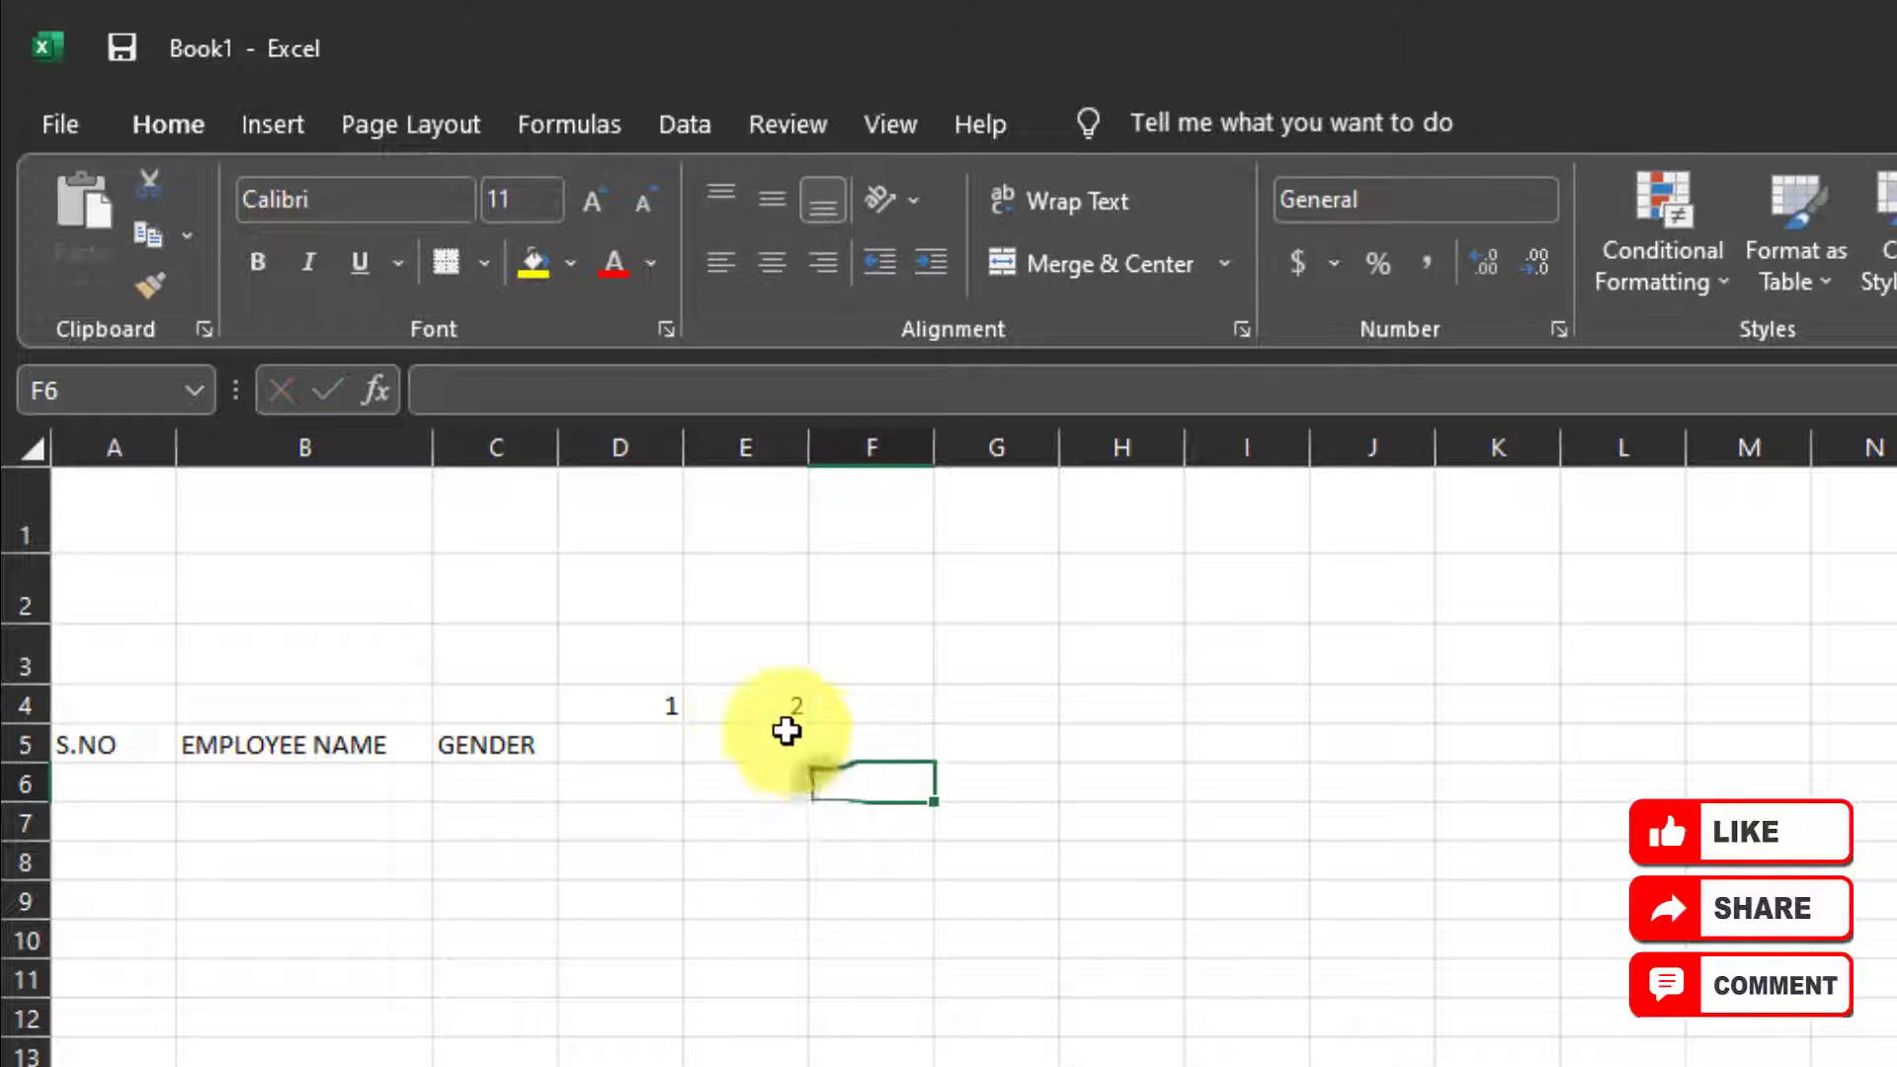
mouse_move(655, 702)
mouse_down()
mouse_move(776, 706)
mouse_move(1789, 496)
mouse_up()
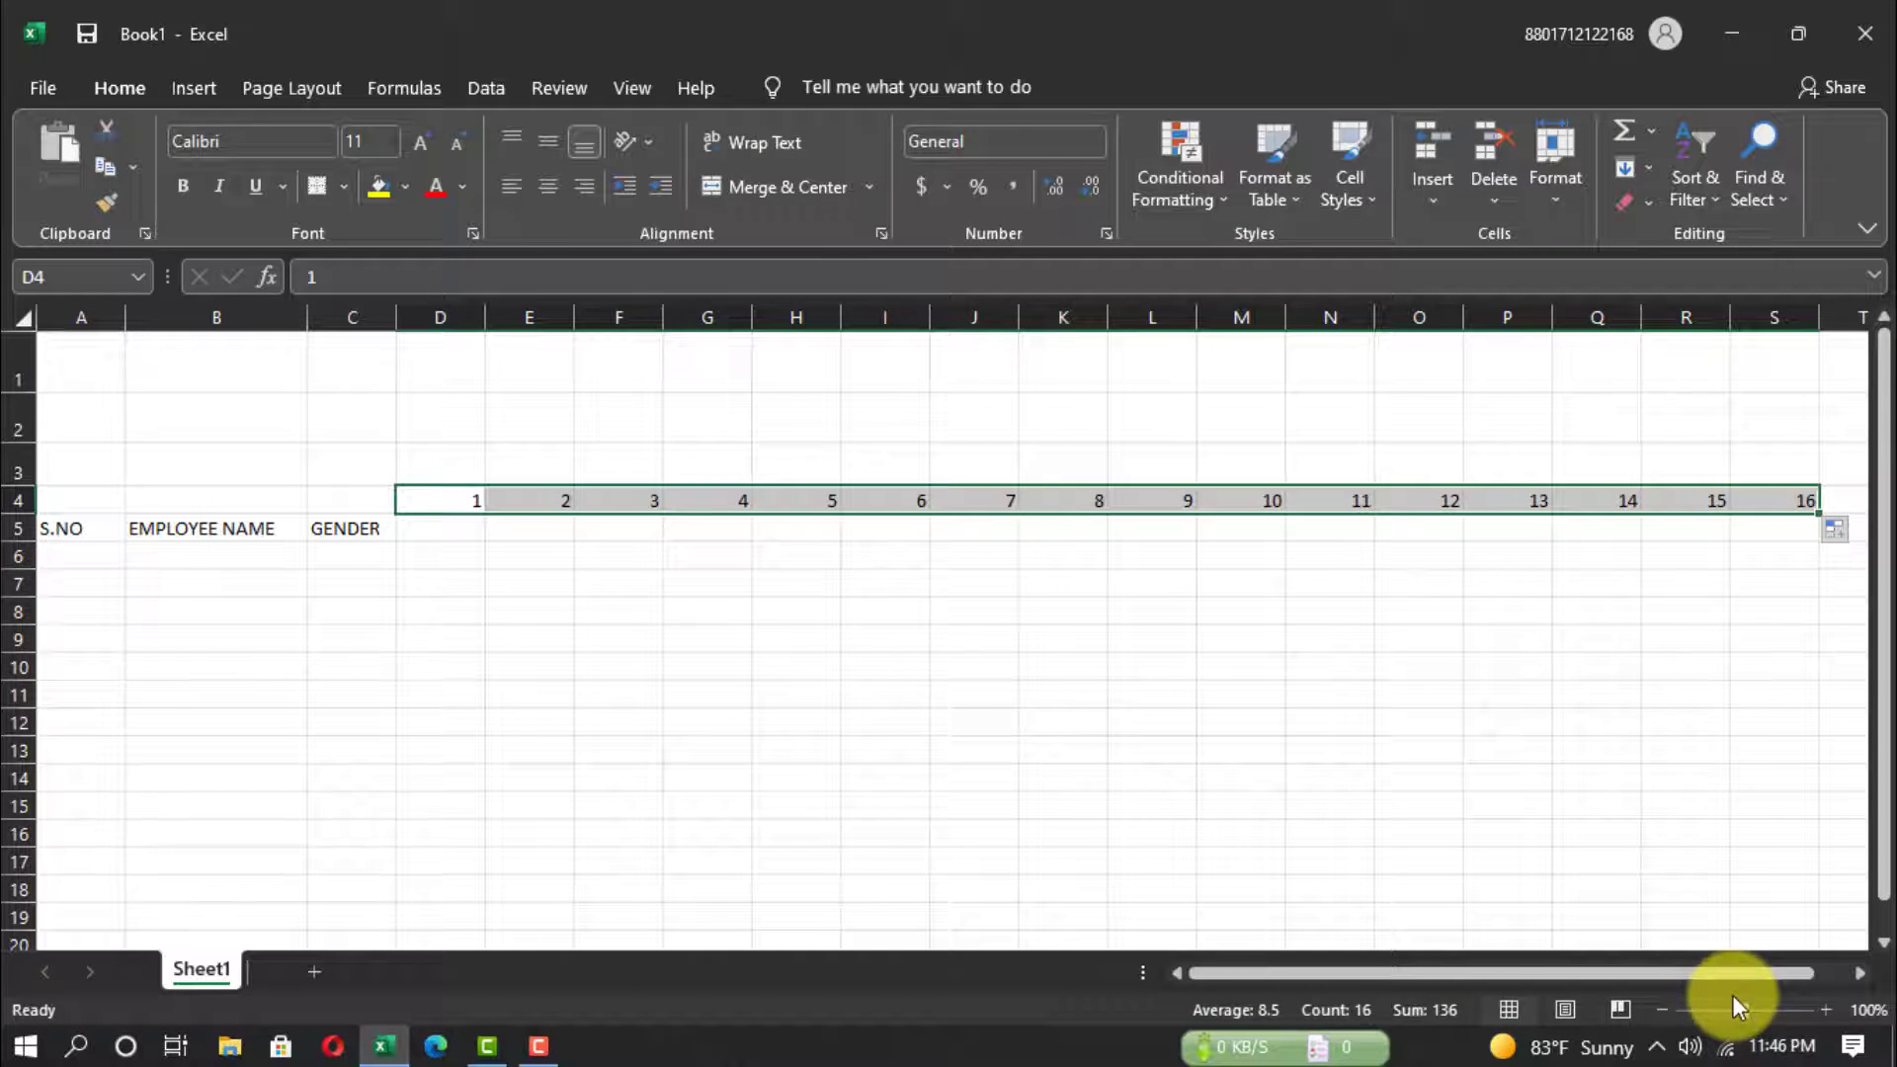
drag(1735, 1012, 1710, 1012)
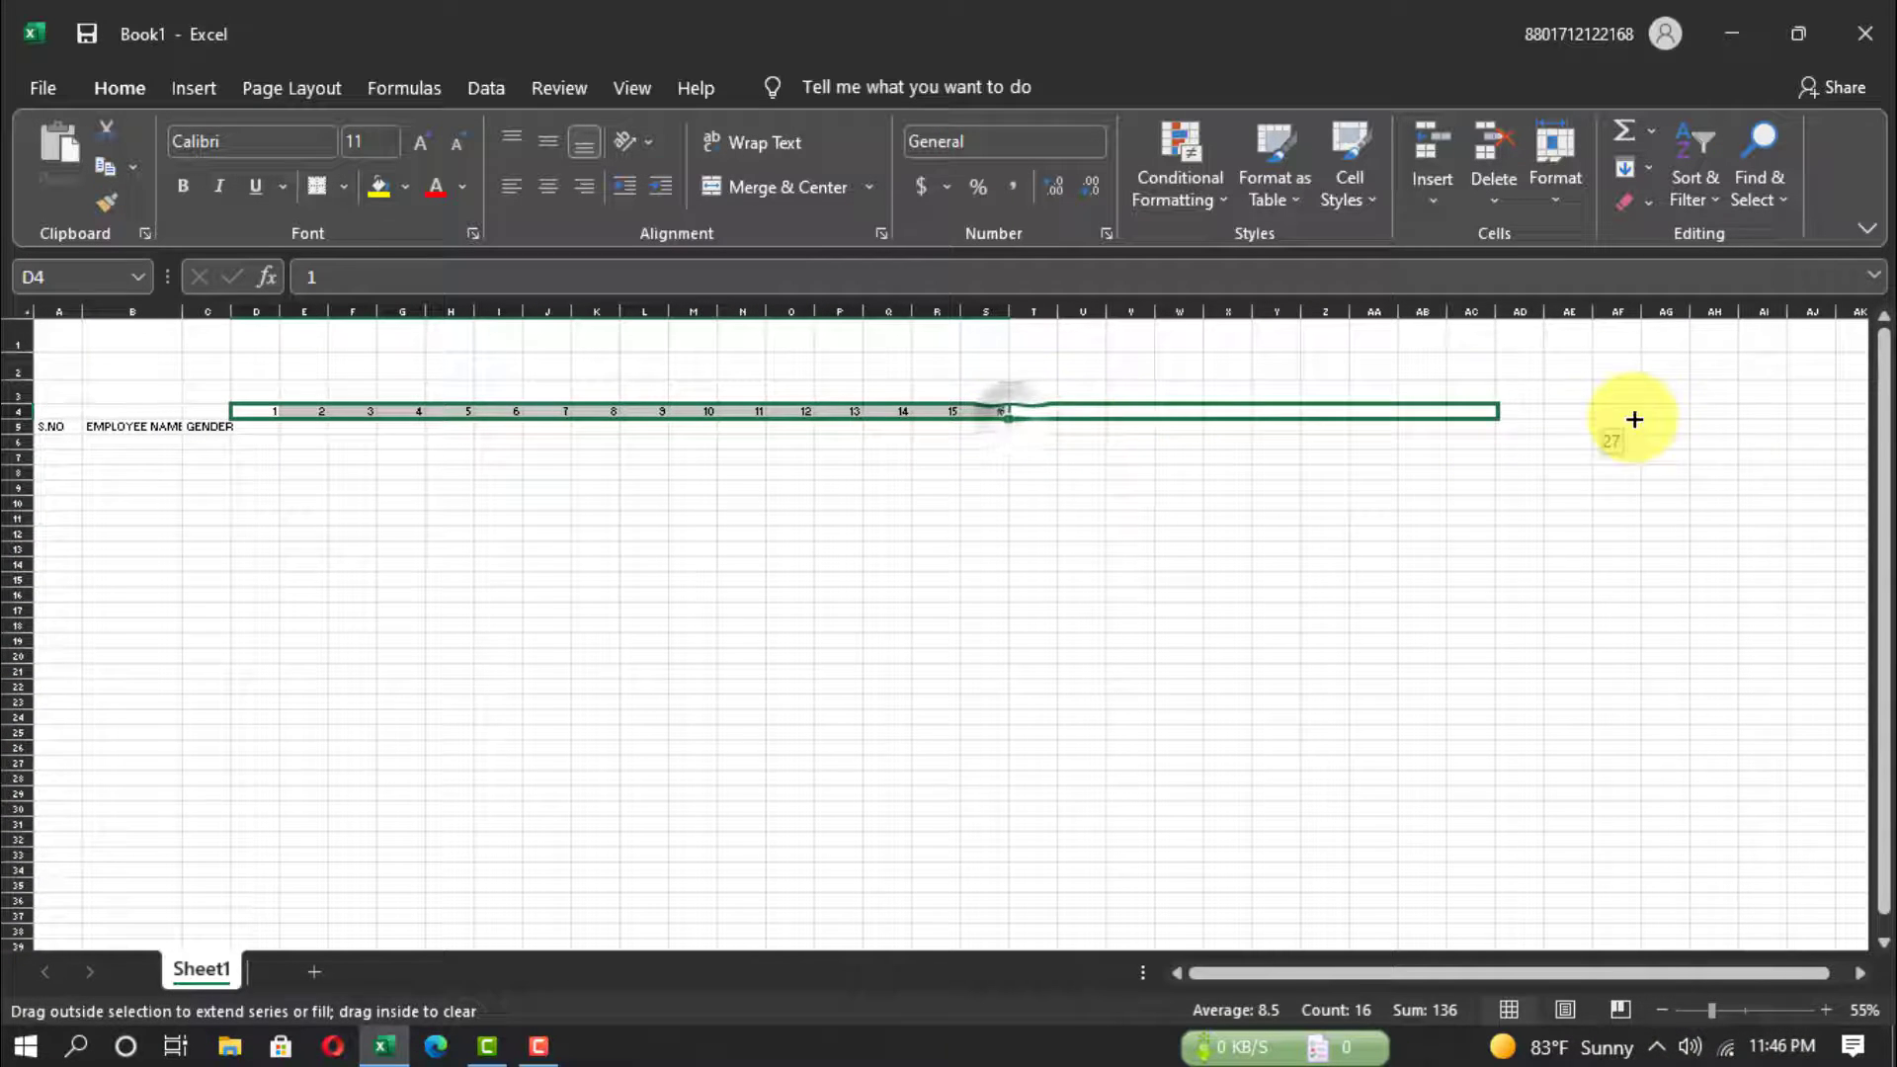
drag(1013, 420, 1734, 416)
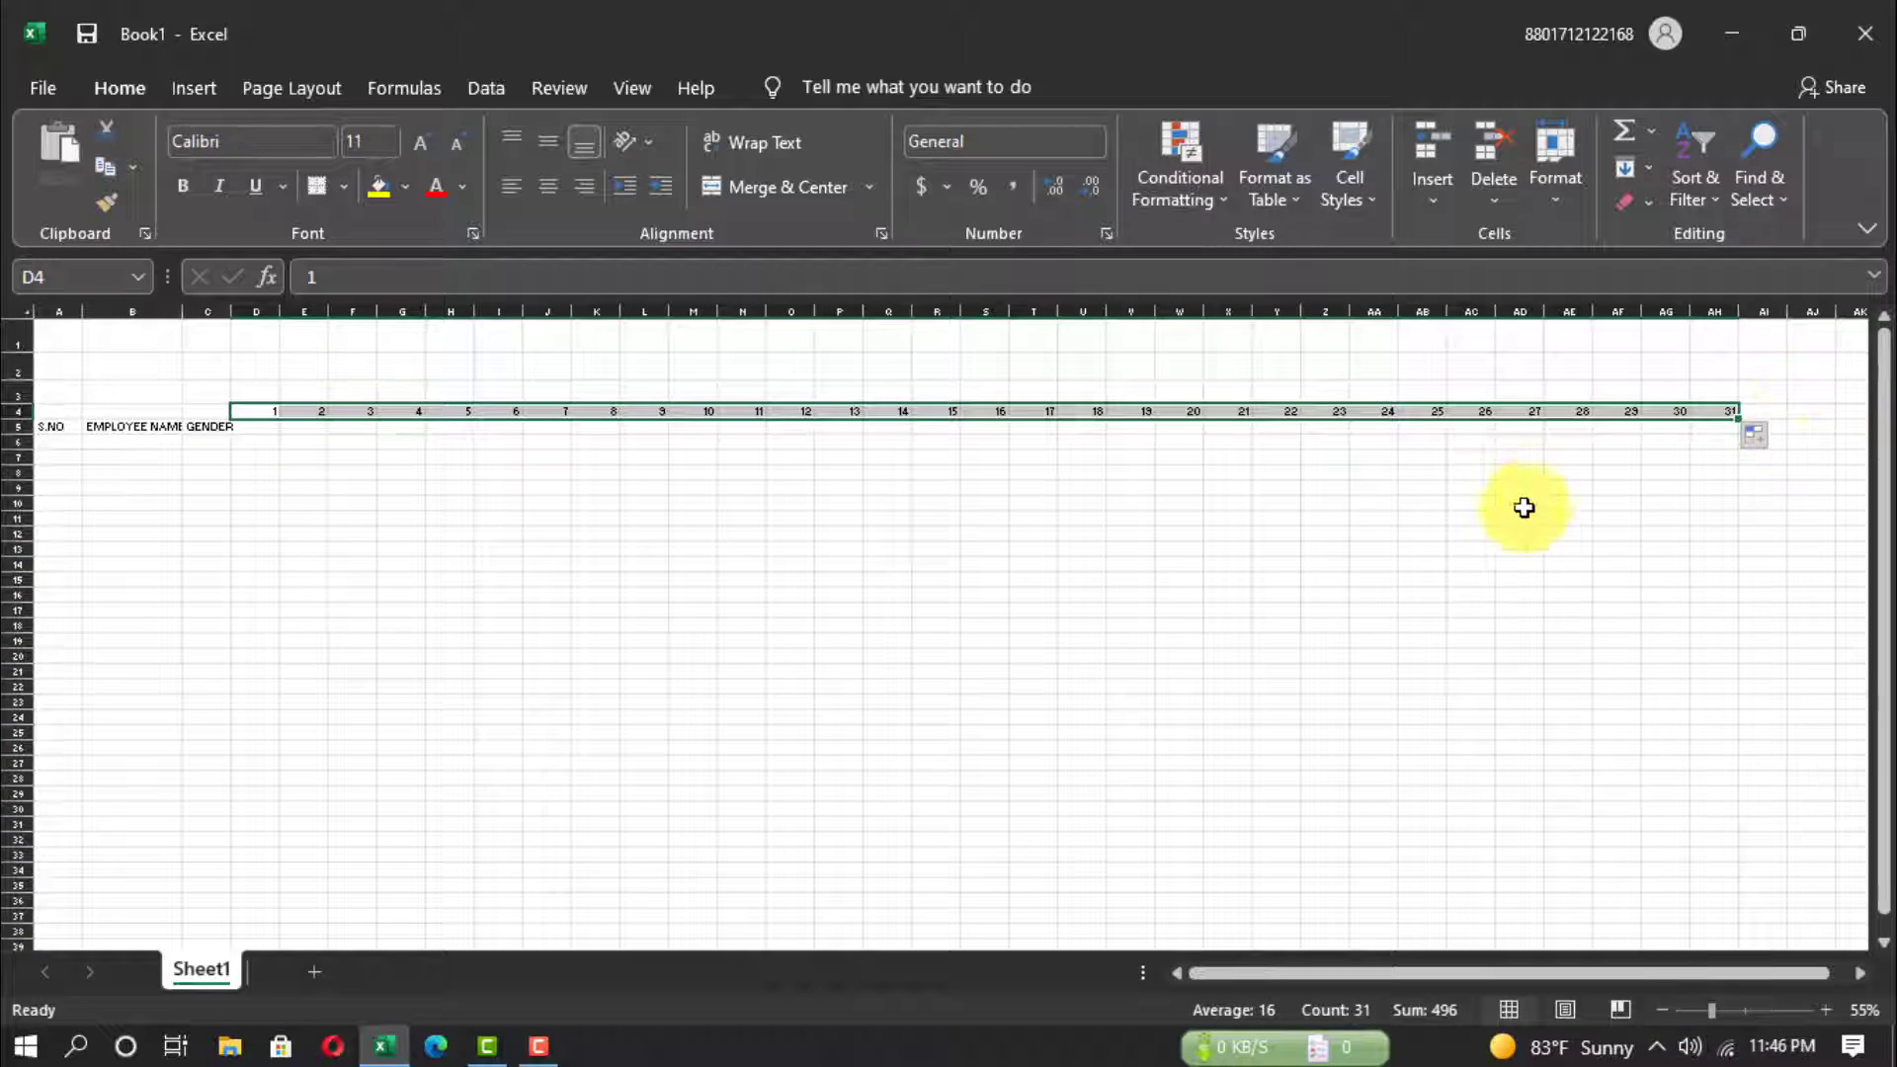
click(1470, 564)
click(1728, 1010)
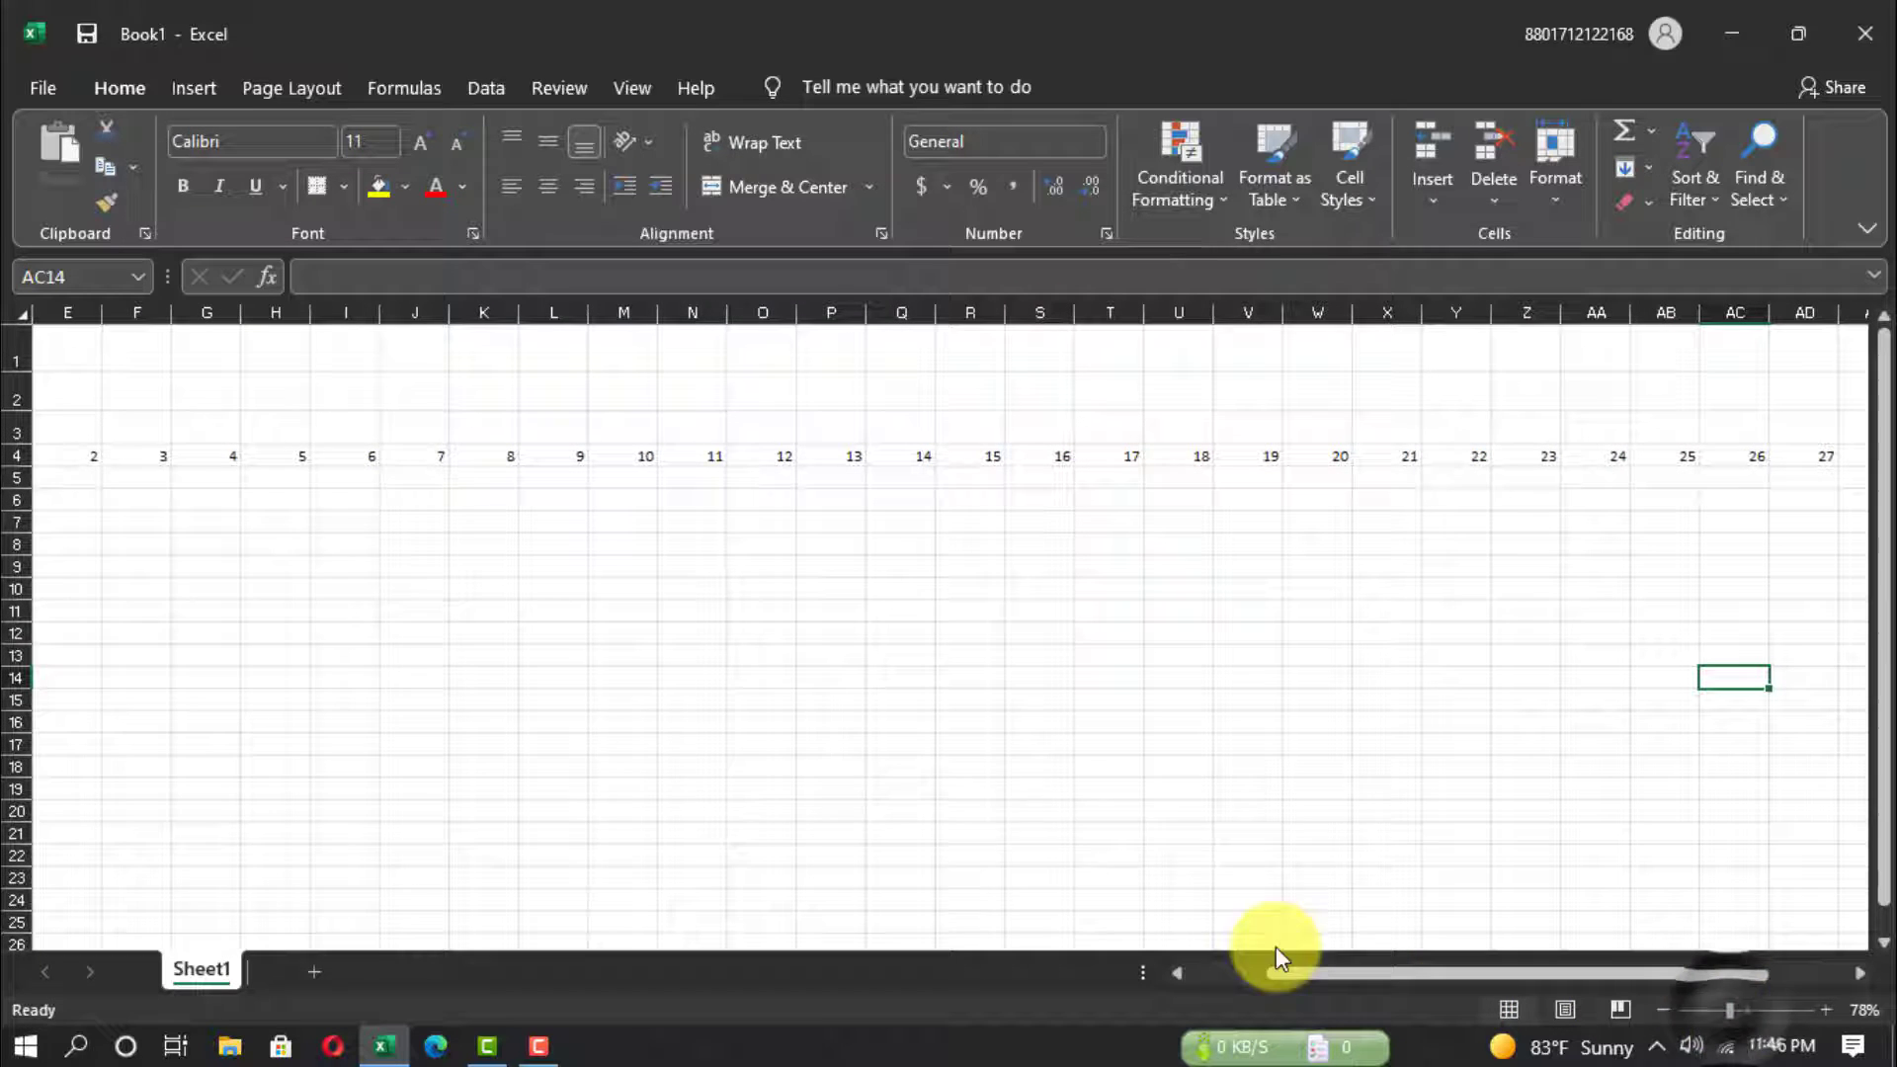
drag(1289, 972, 1164, 961)
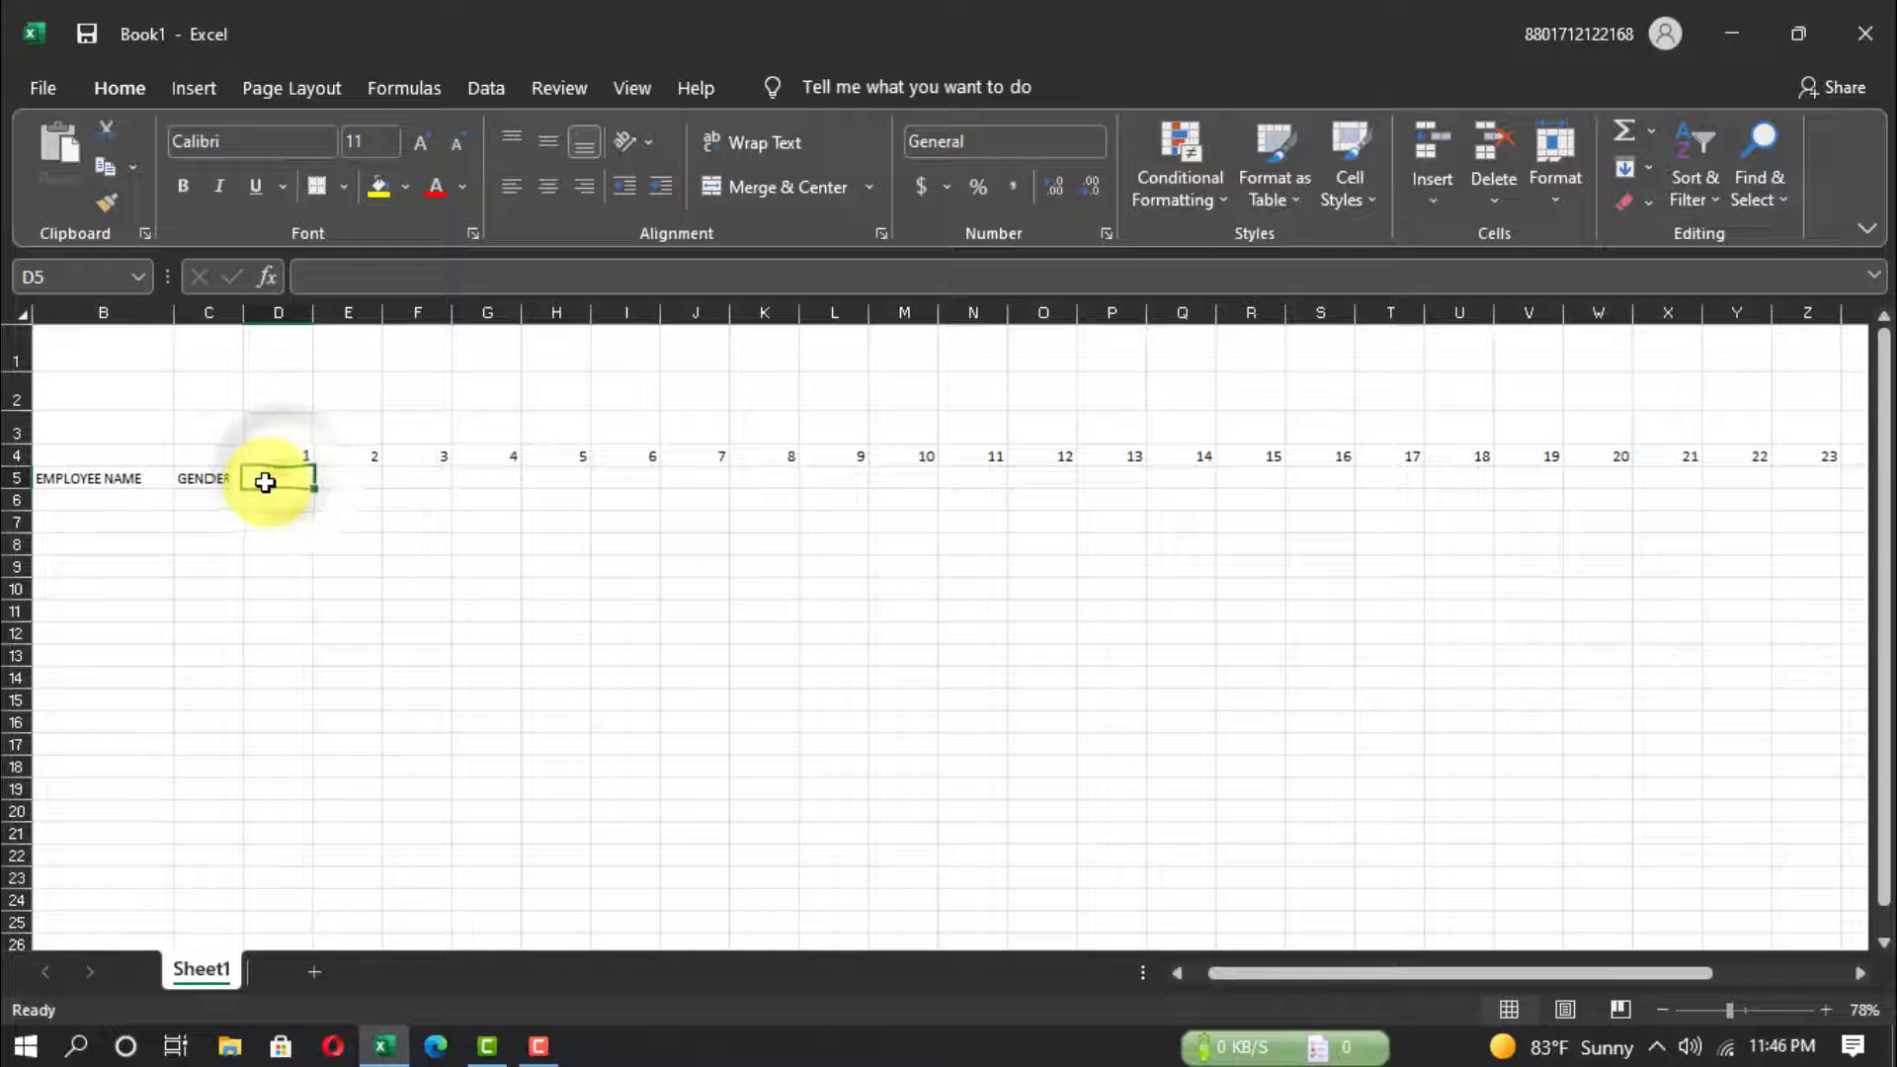
click(1784, 1053)
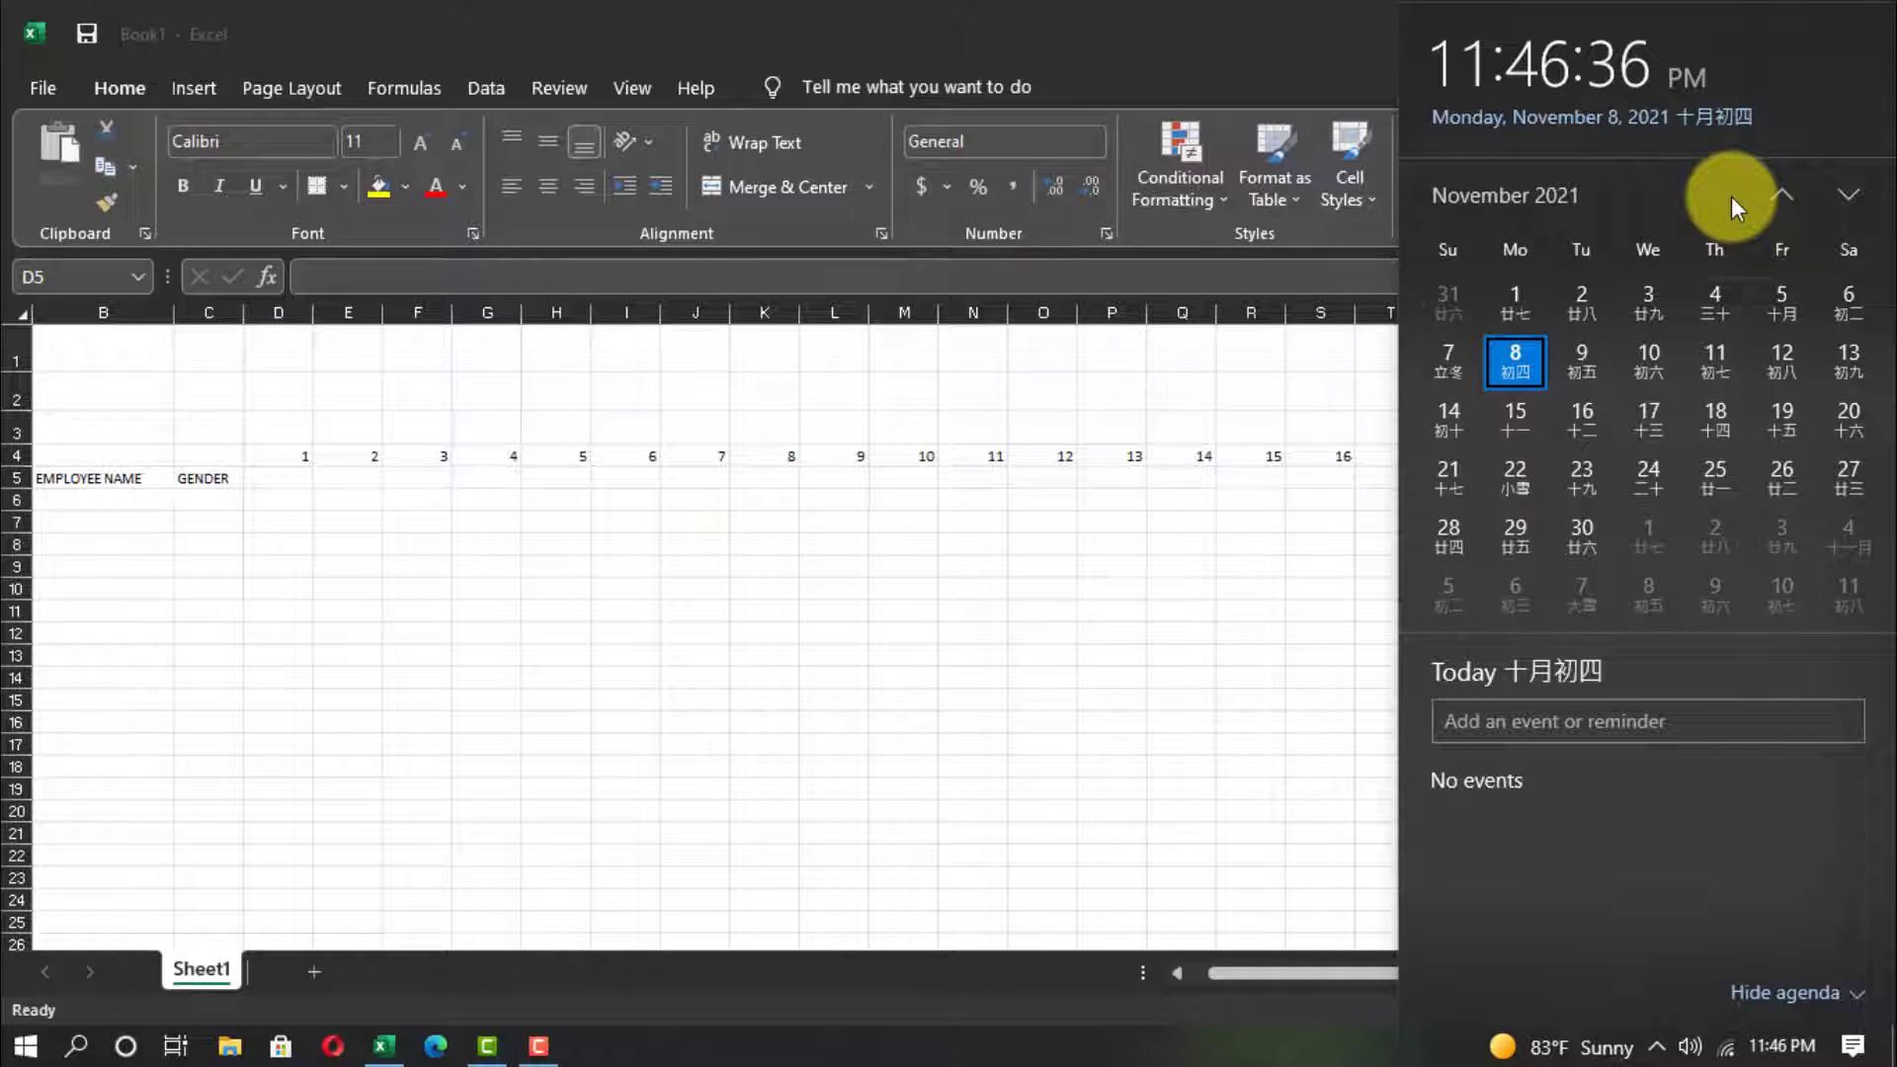
click(1839, 194)
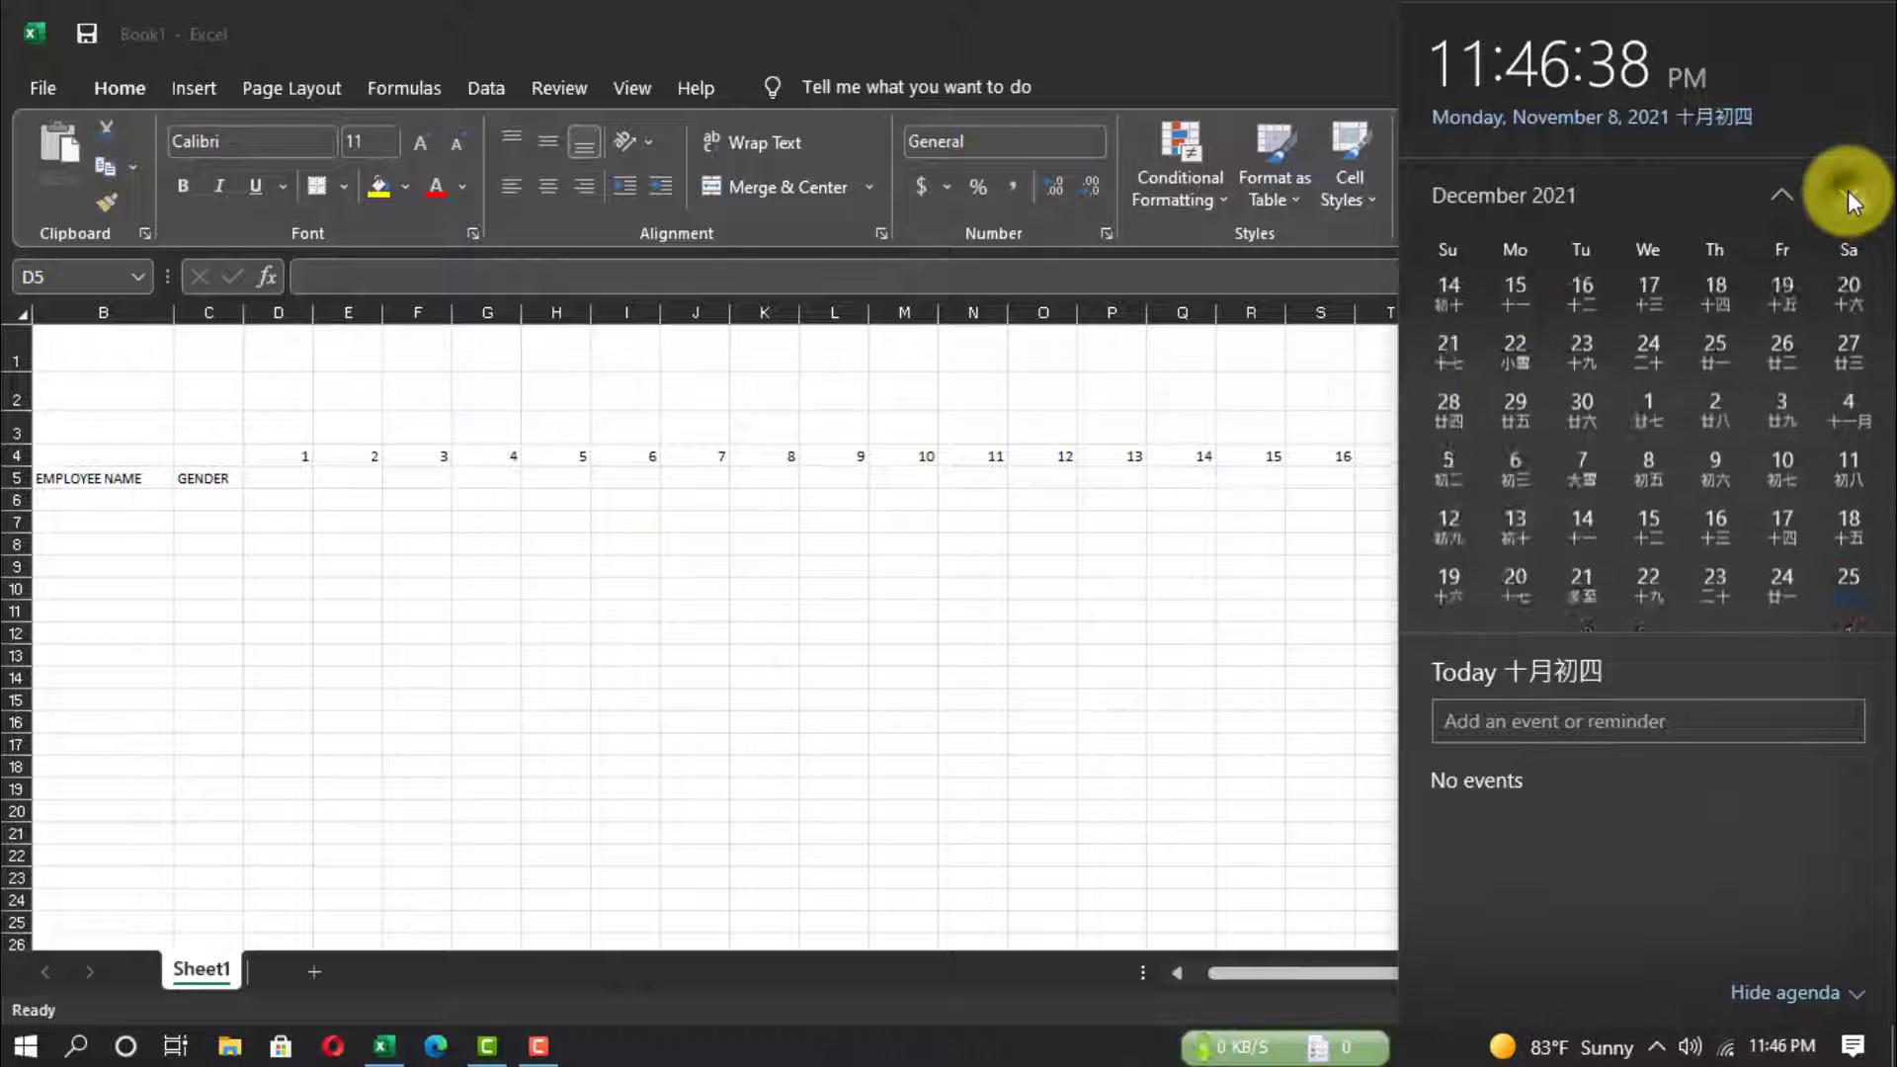
click(1839, 195)
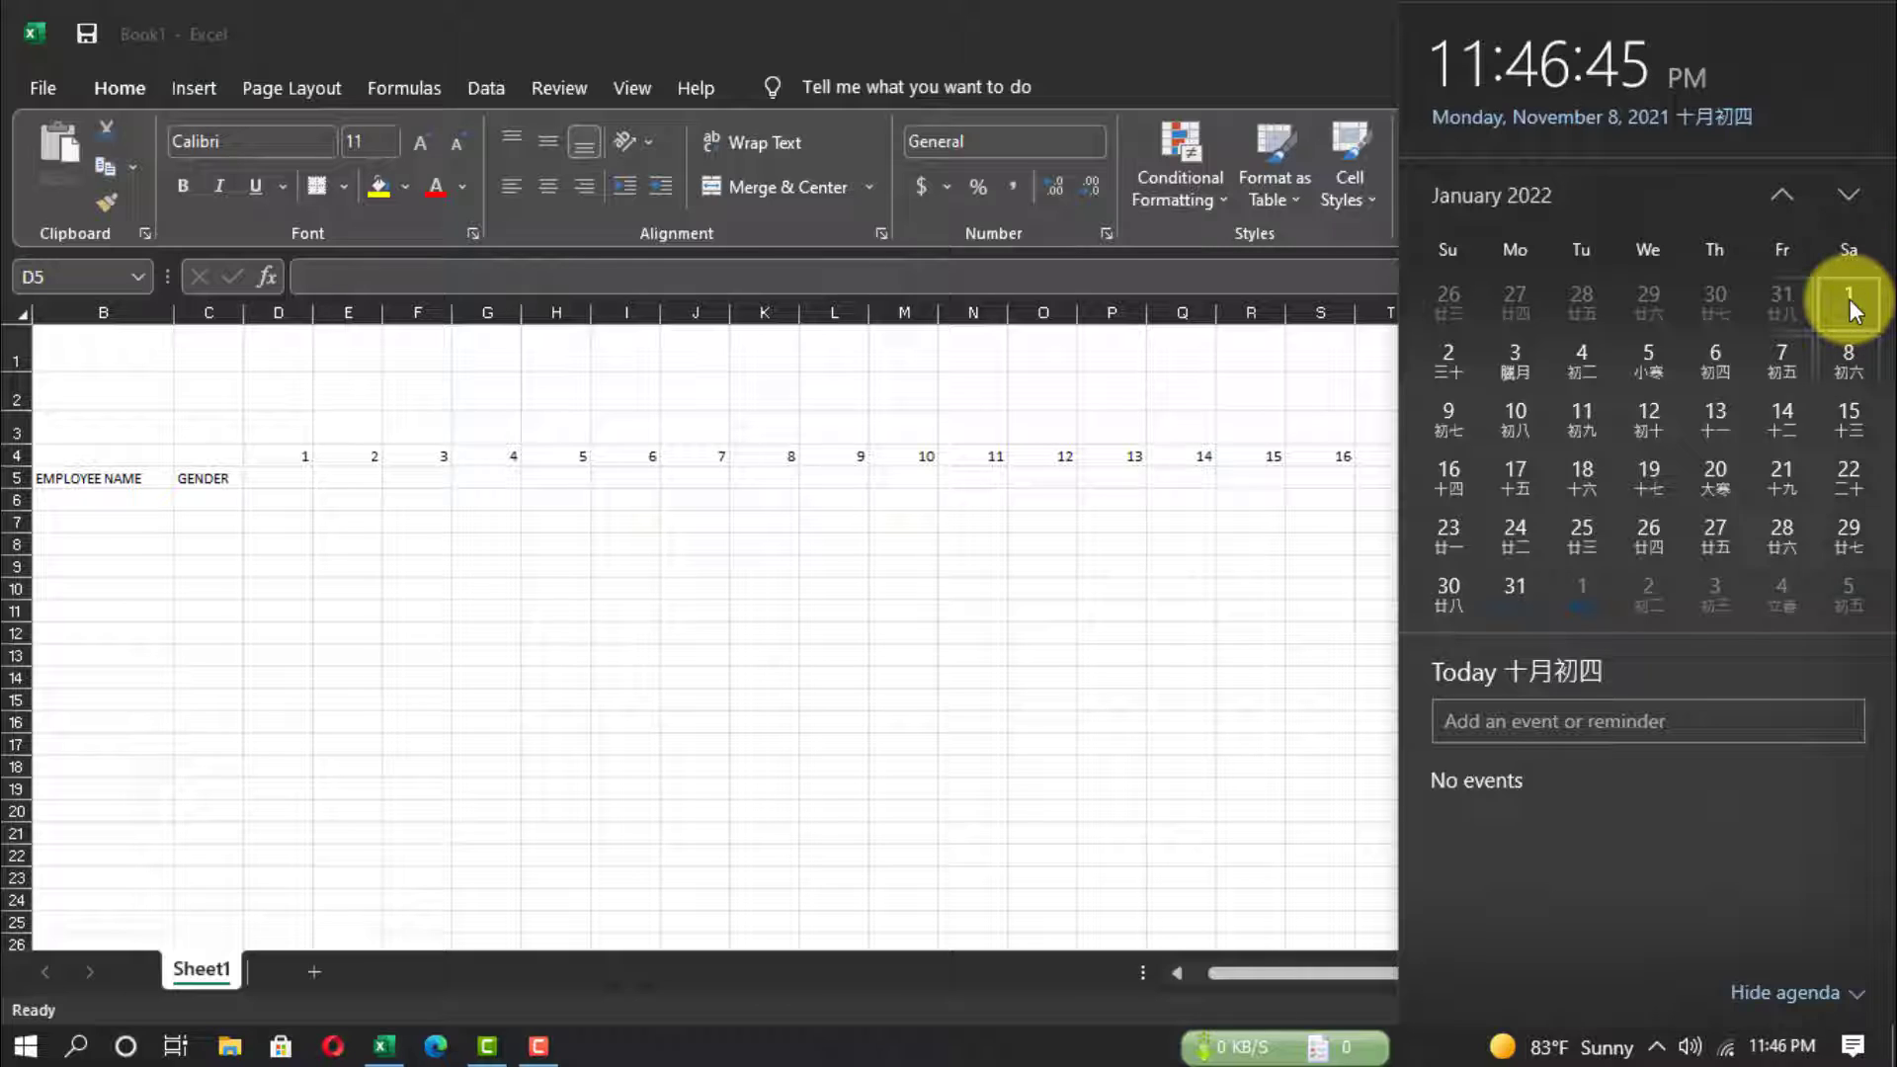
Enter SAT in D5 and auto-fill weekday names through MON under day 31.
click(285, 484)
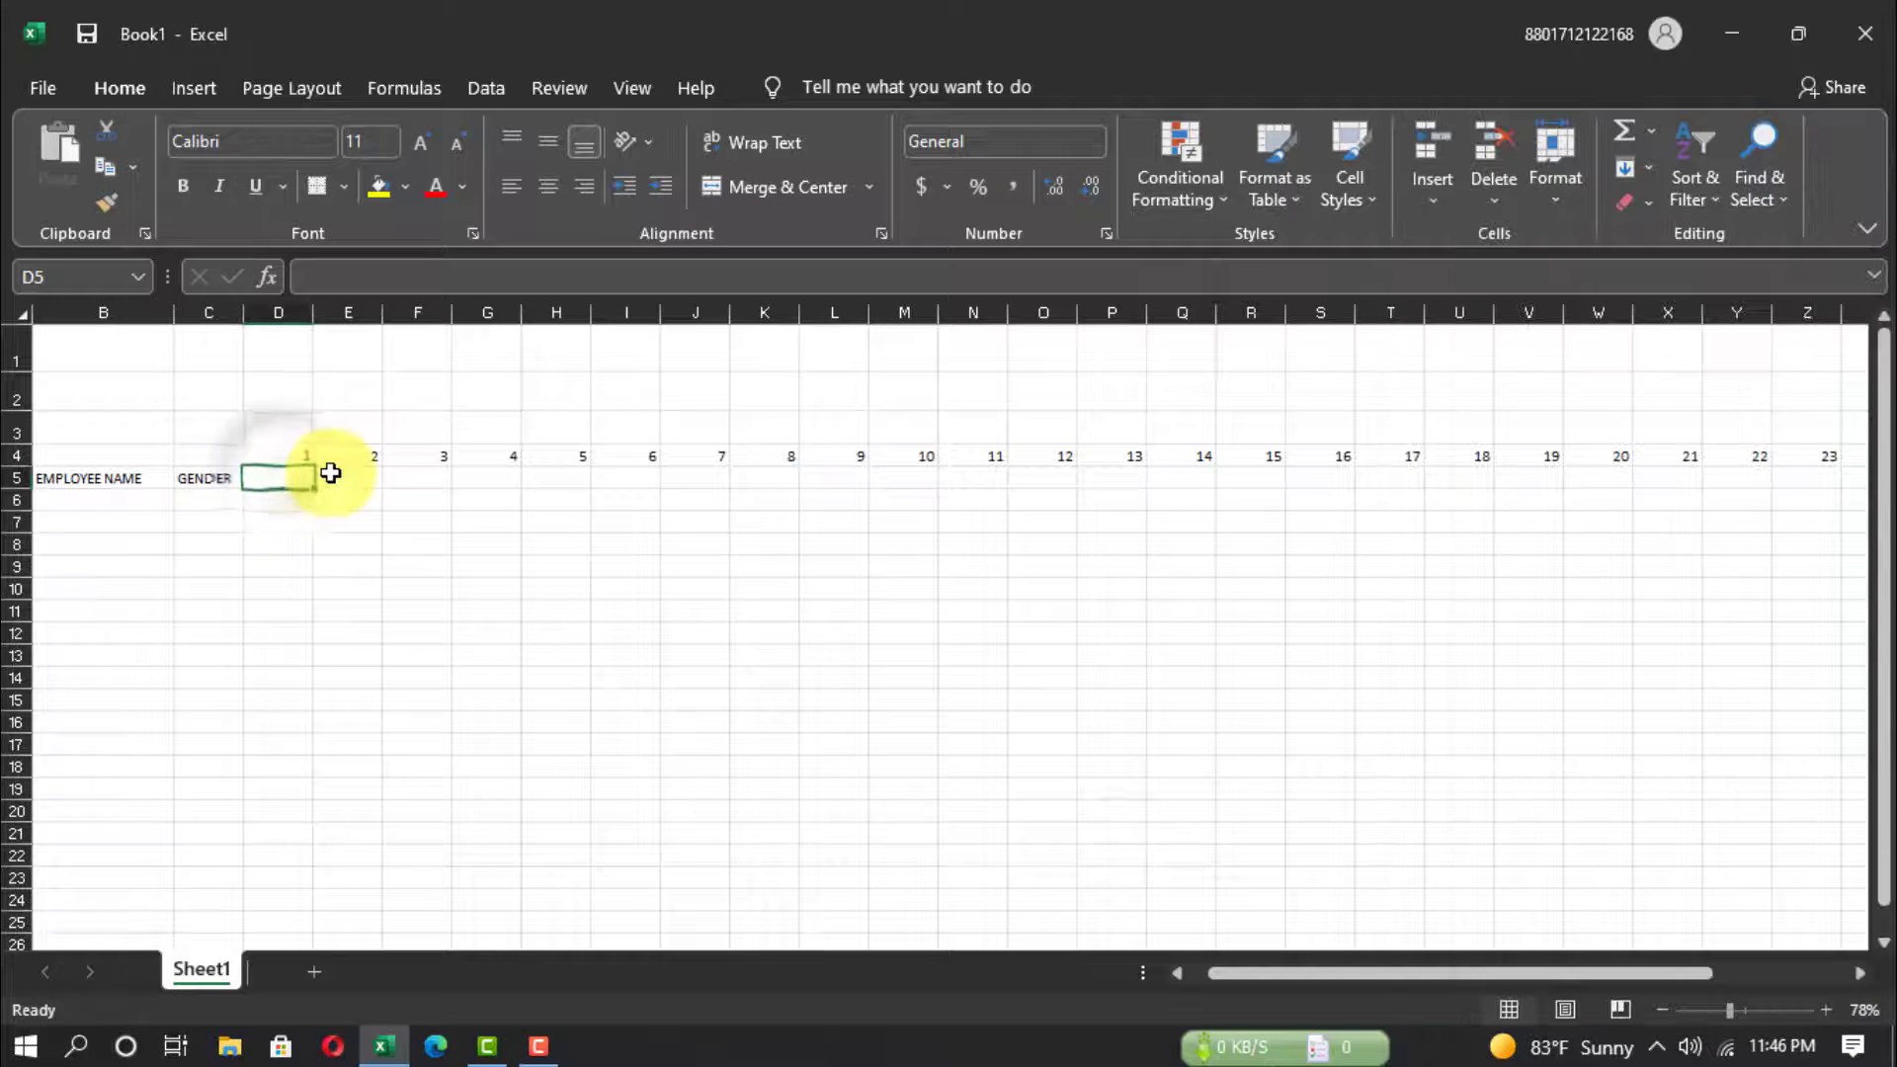
text(SA)
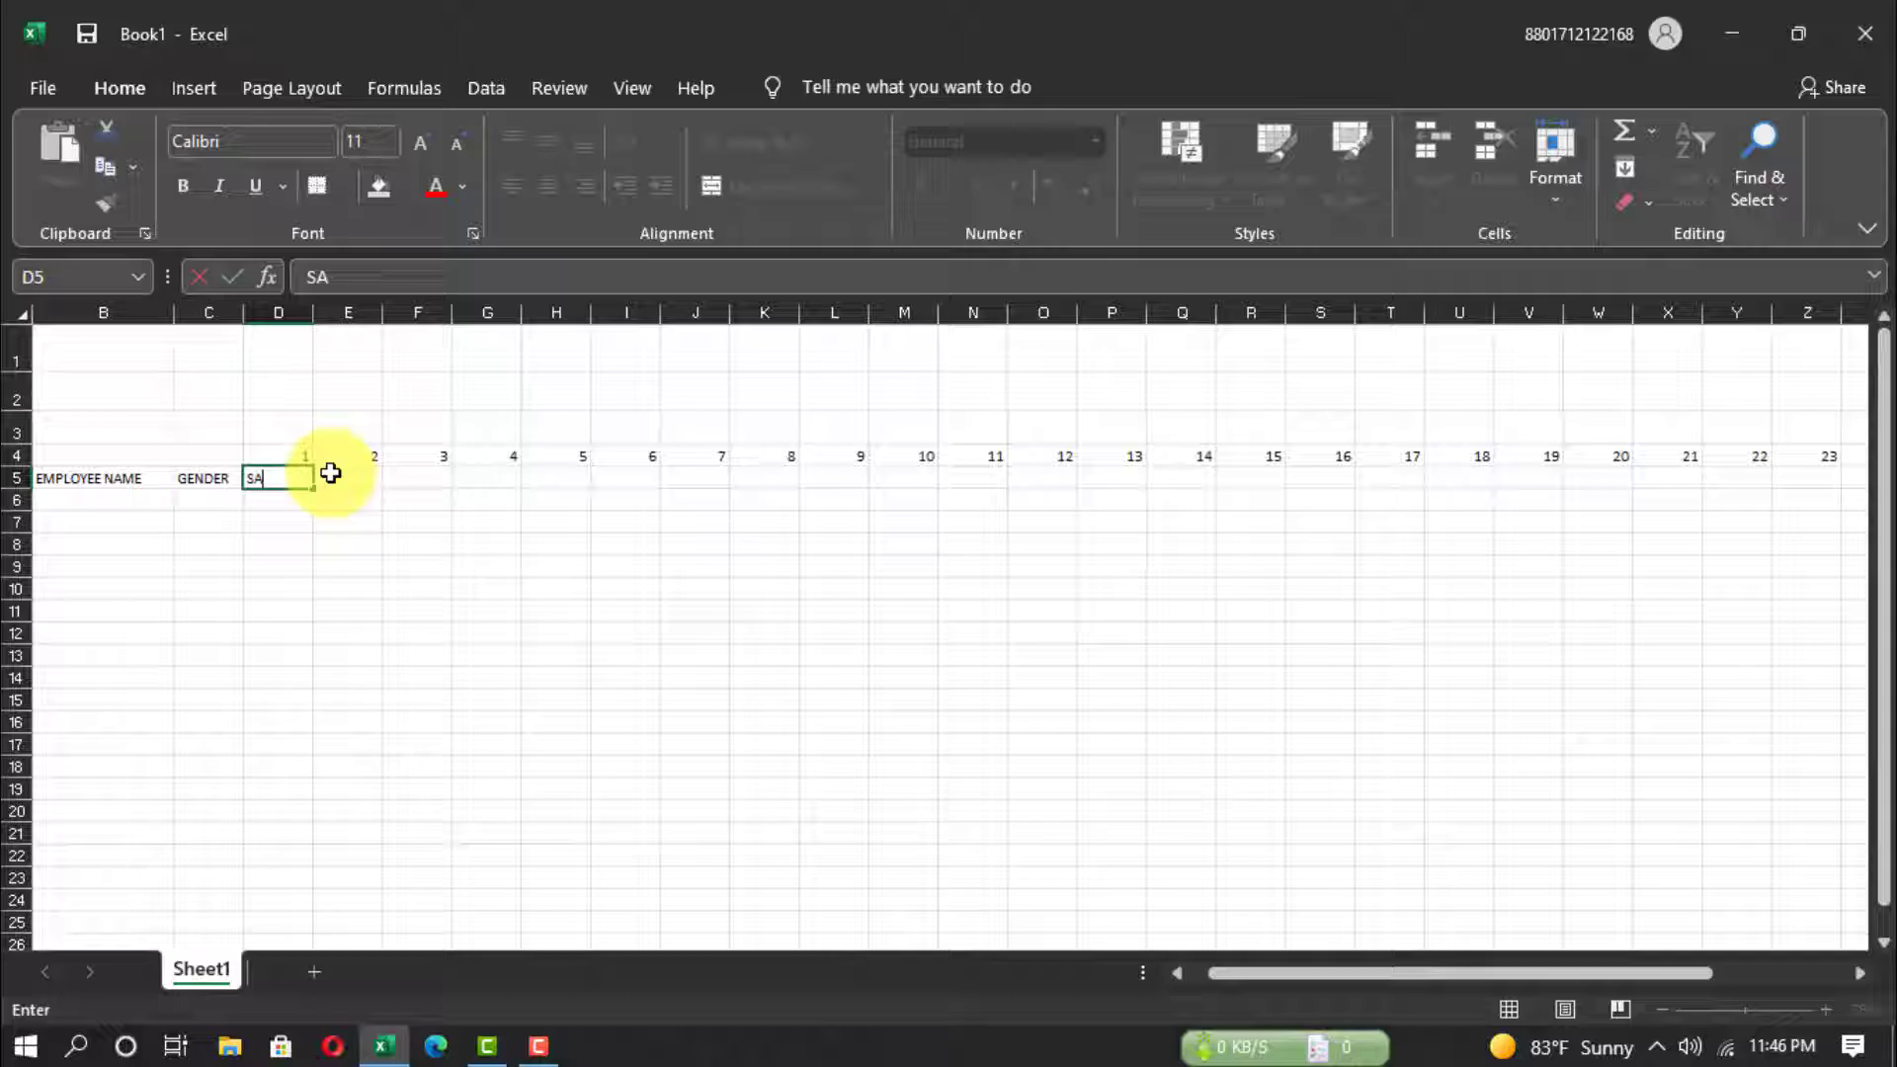
text(T)
click(527, 828)
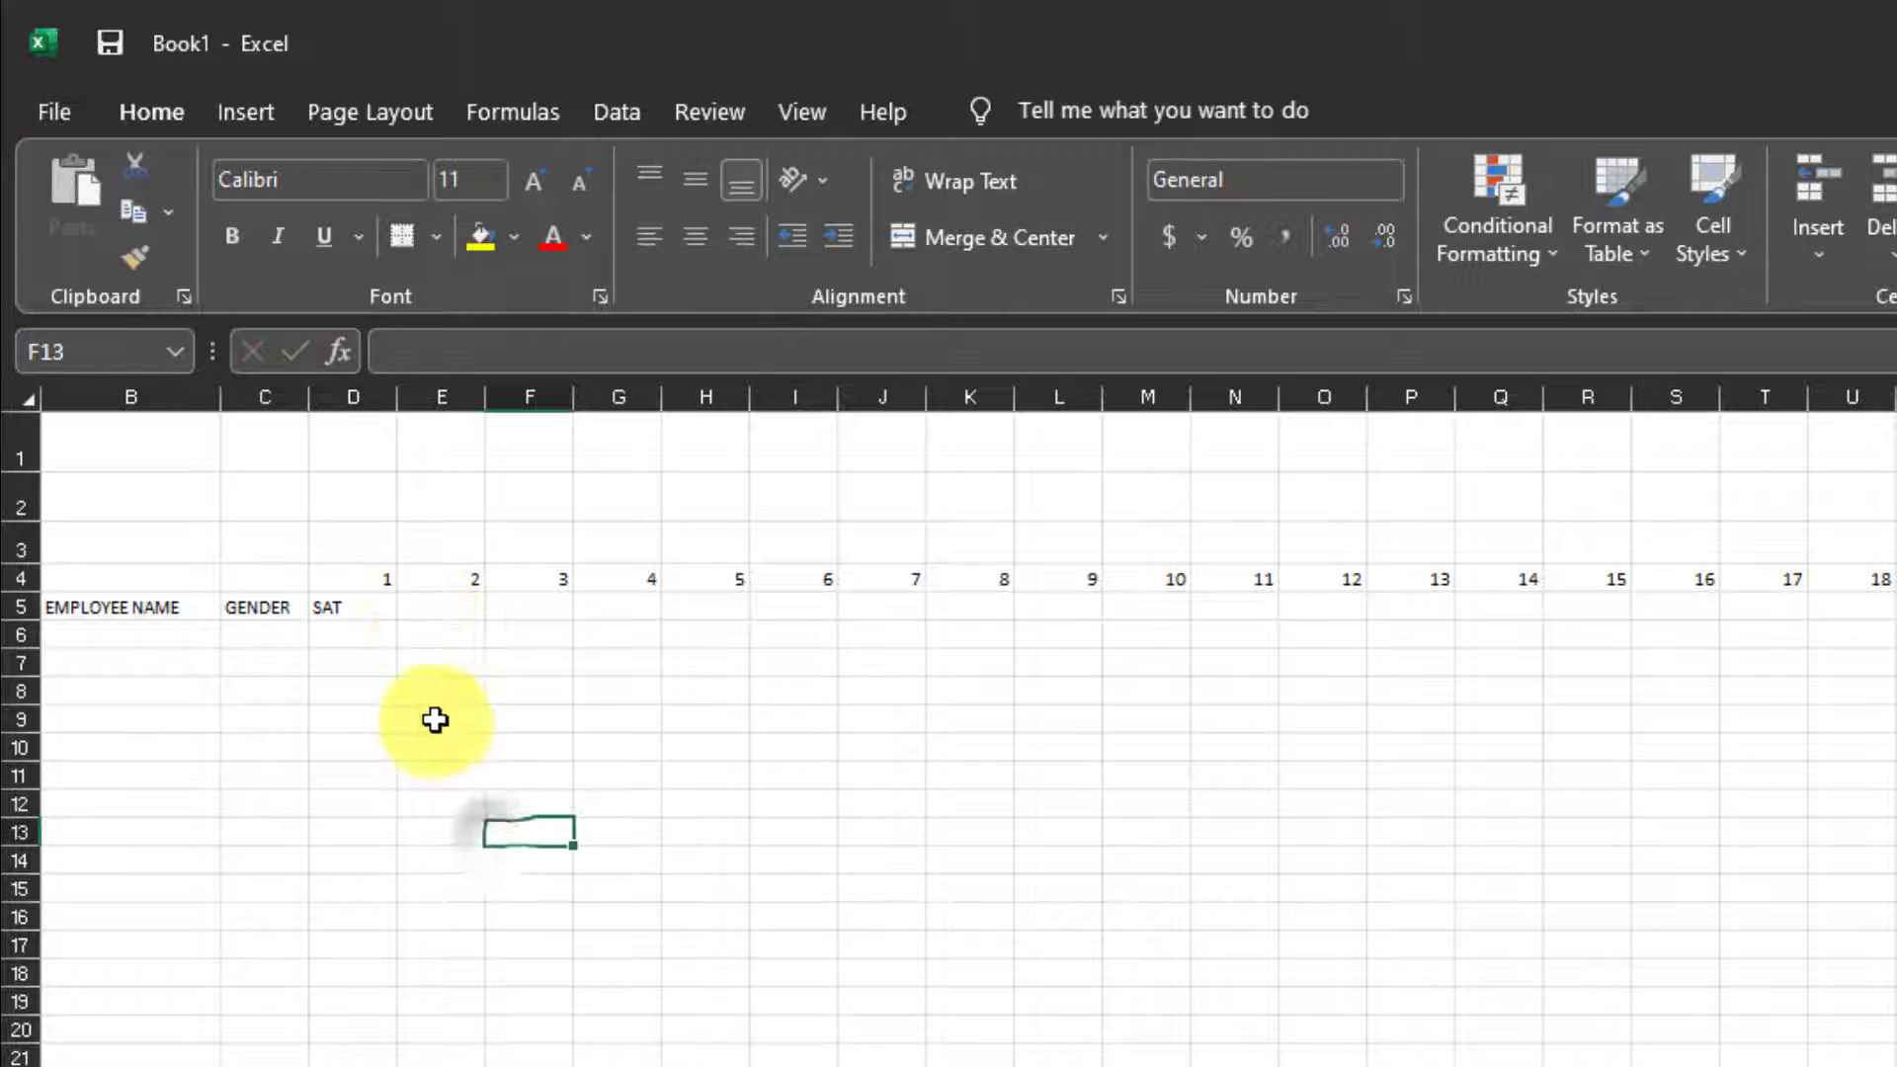
click(373, 608)
mouse_move(391, 617)
mouse_down()
mouse_move(1877, 617)
mouse_move(1447, 618)
mouse_move(1851, 479)
mouse_up()
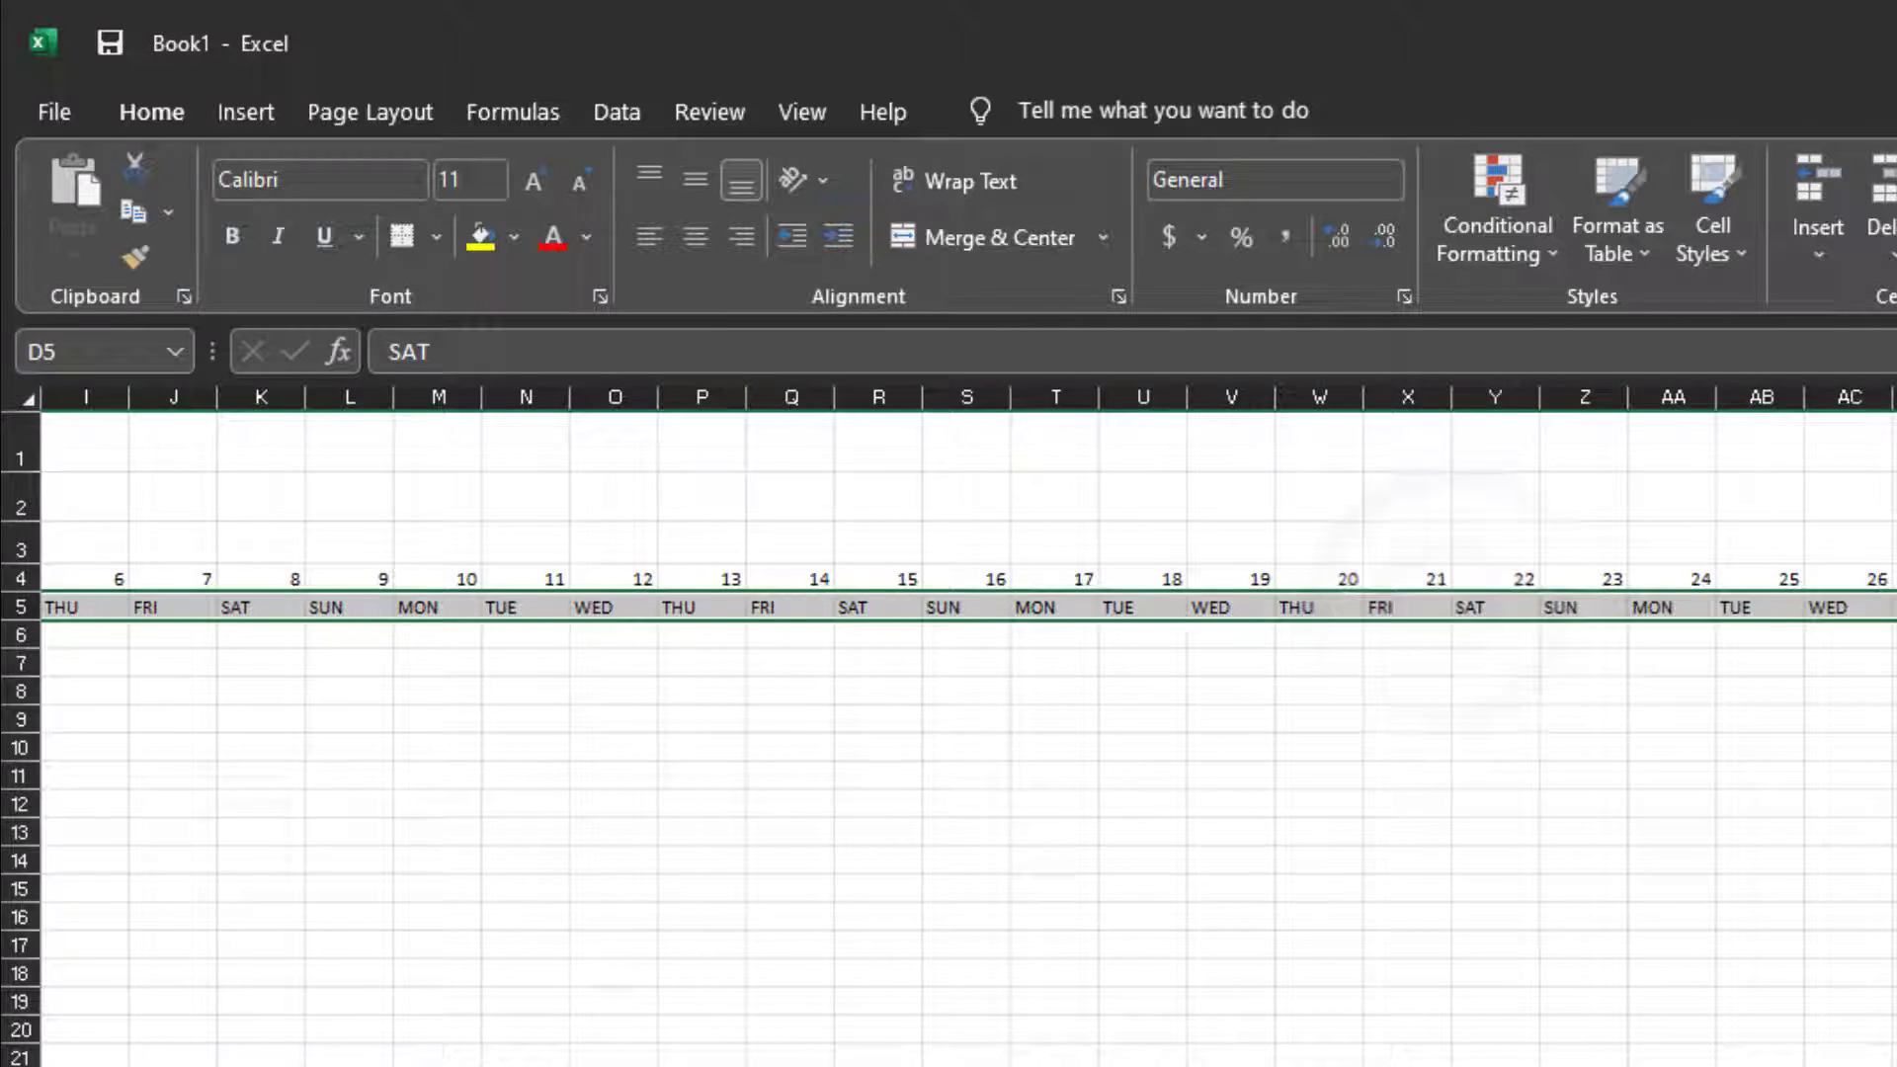
click(1848, 454)
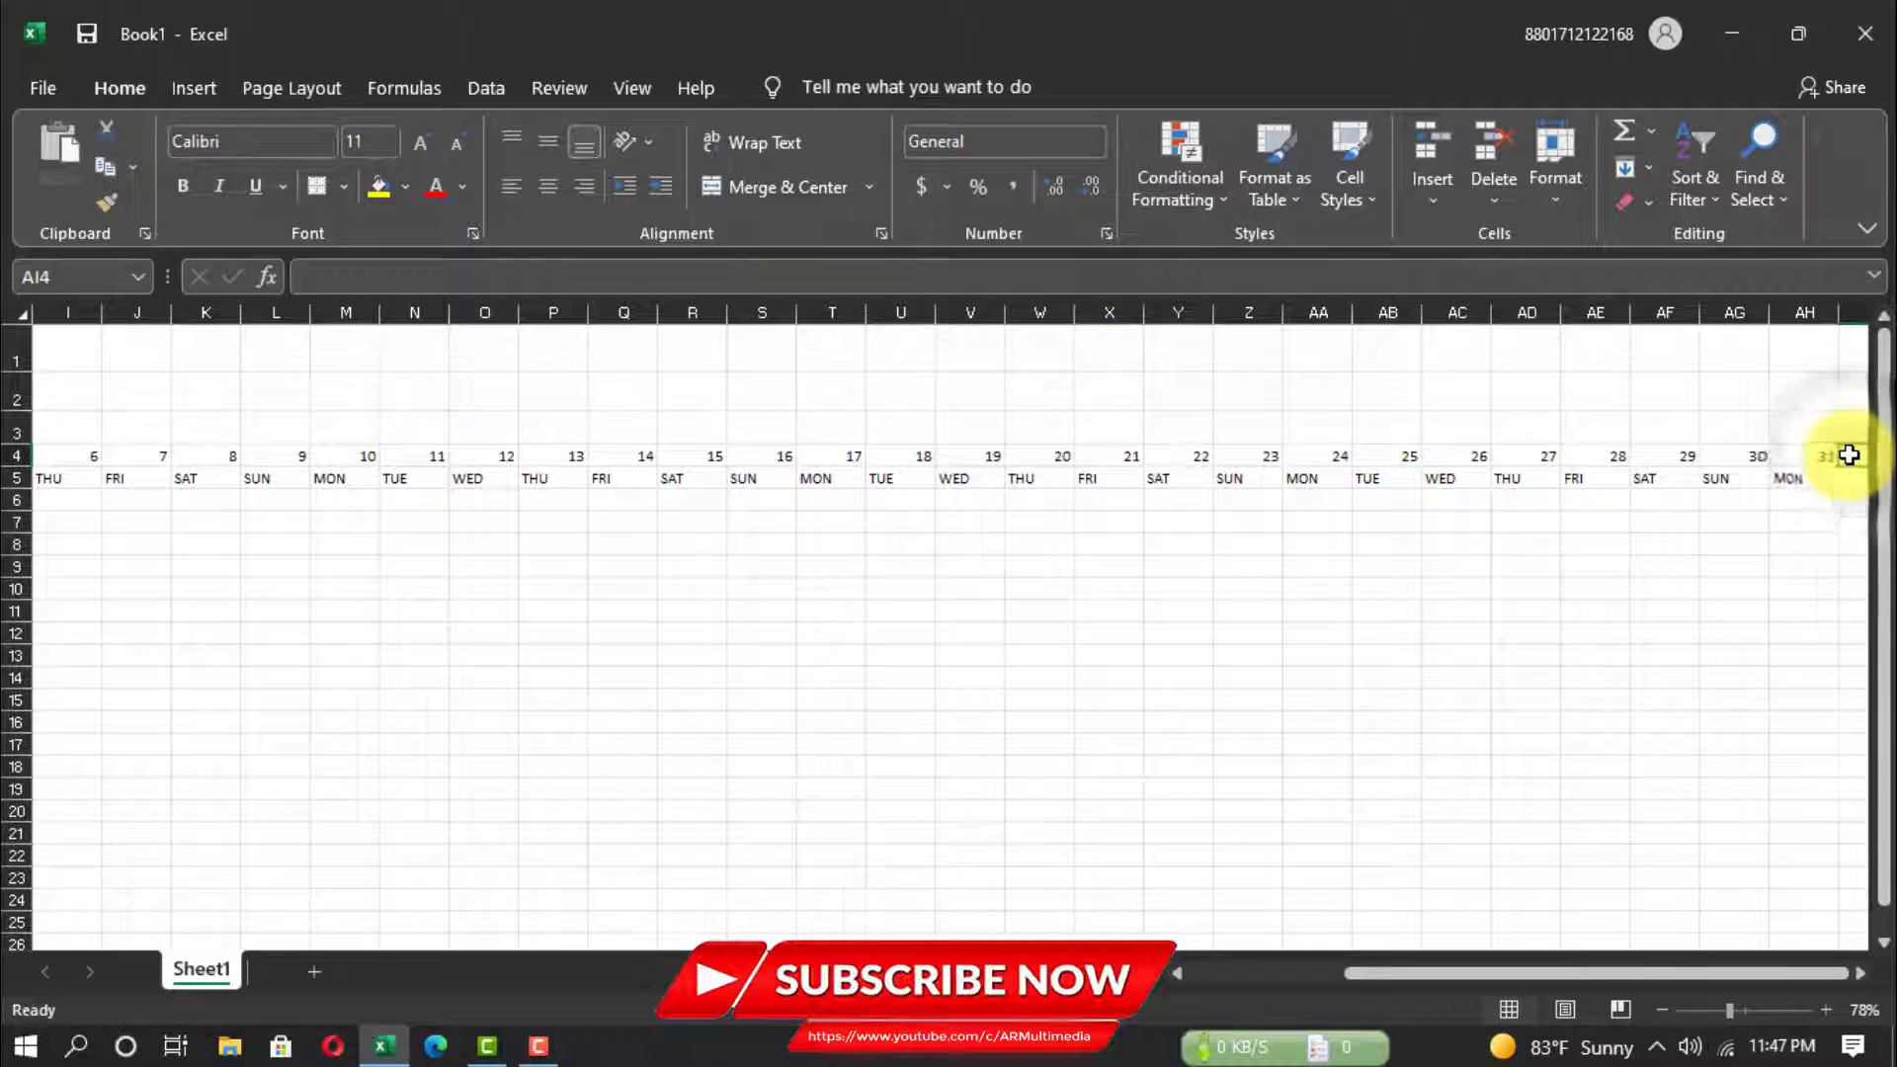
key(Right)
key(Right)
key(Right)
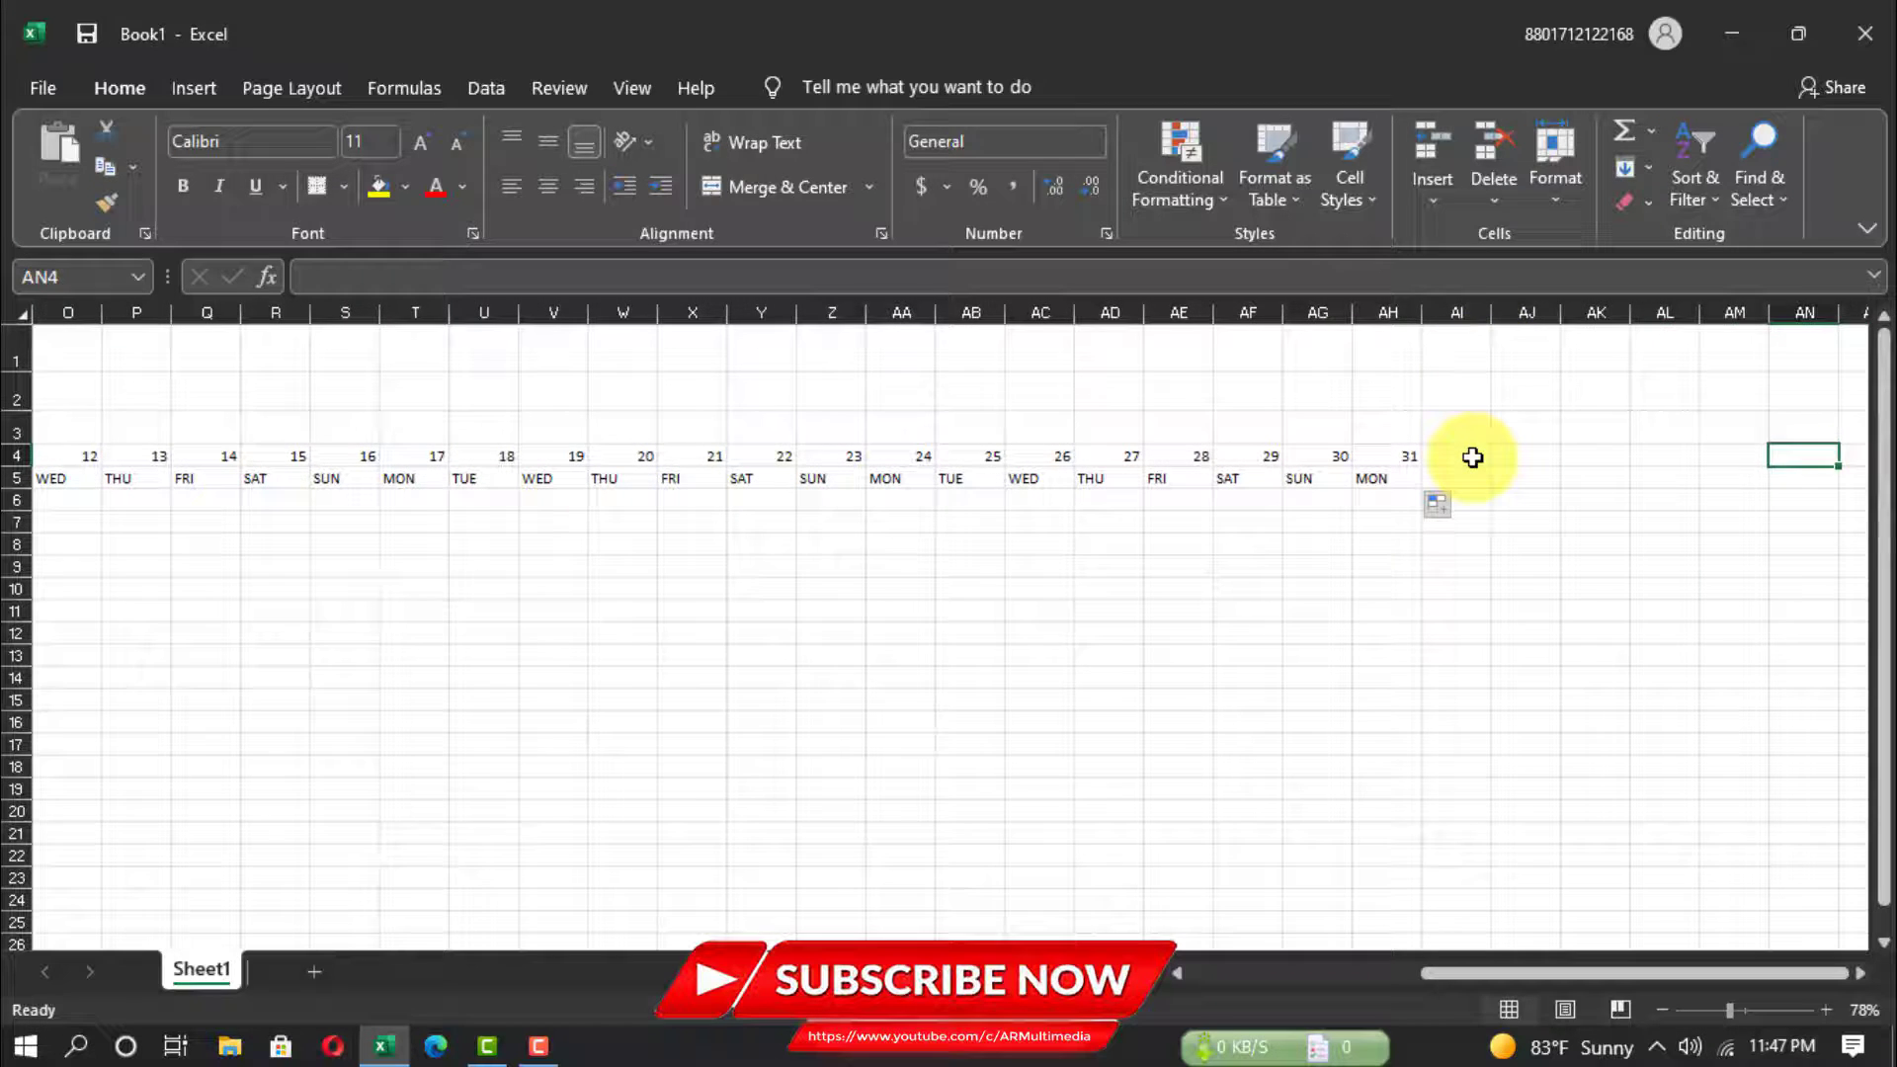
Enter two-line TOTAL PRESENT, TOTAL ABSENT and TOTAL HOLYDAY headings in AI4:AK5.
text(TO)
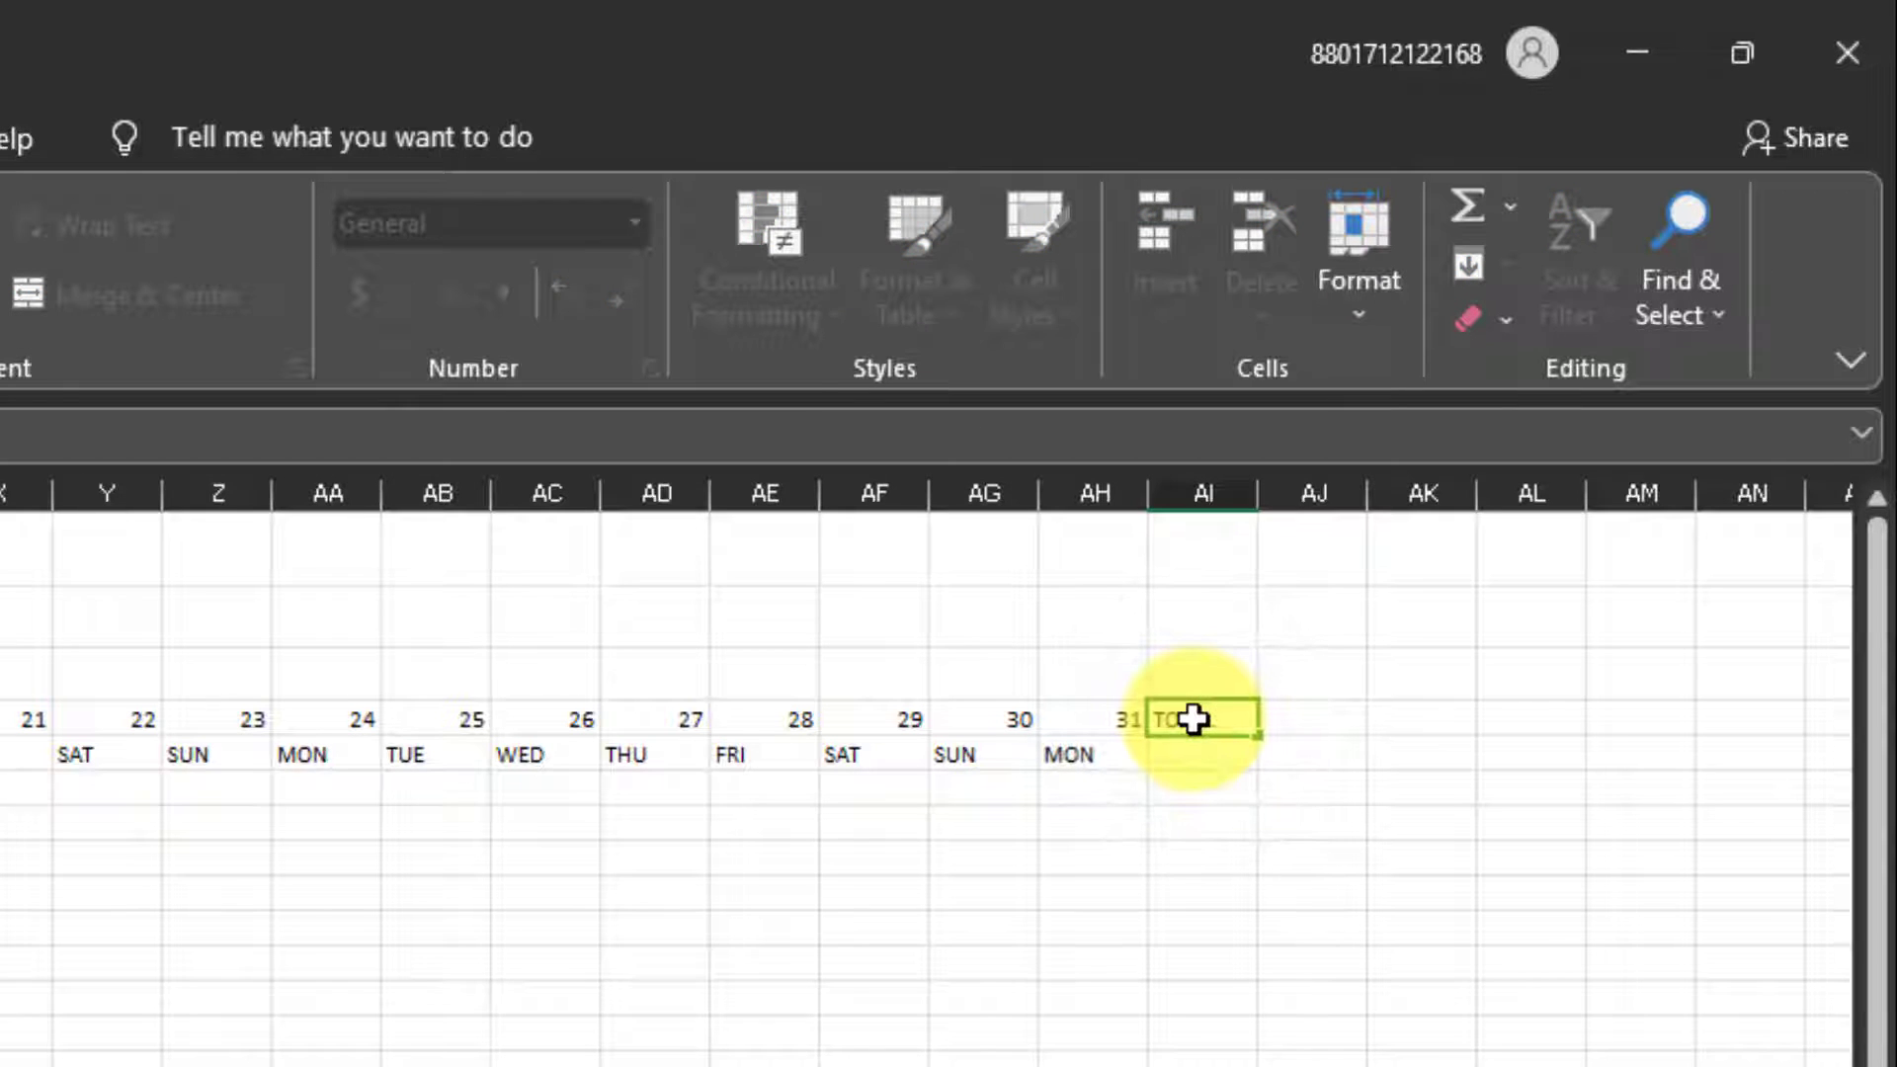
text(TAL)
key(Return)
text(PRE)
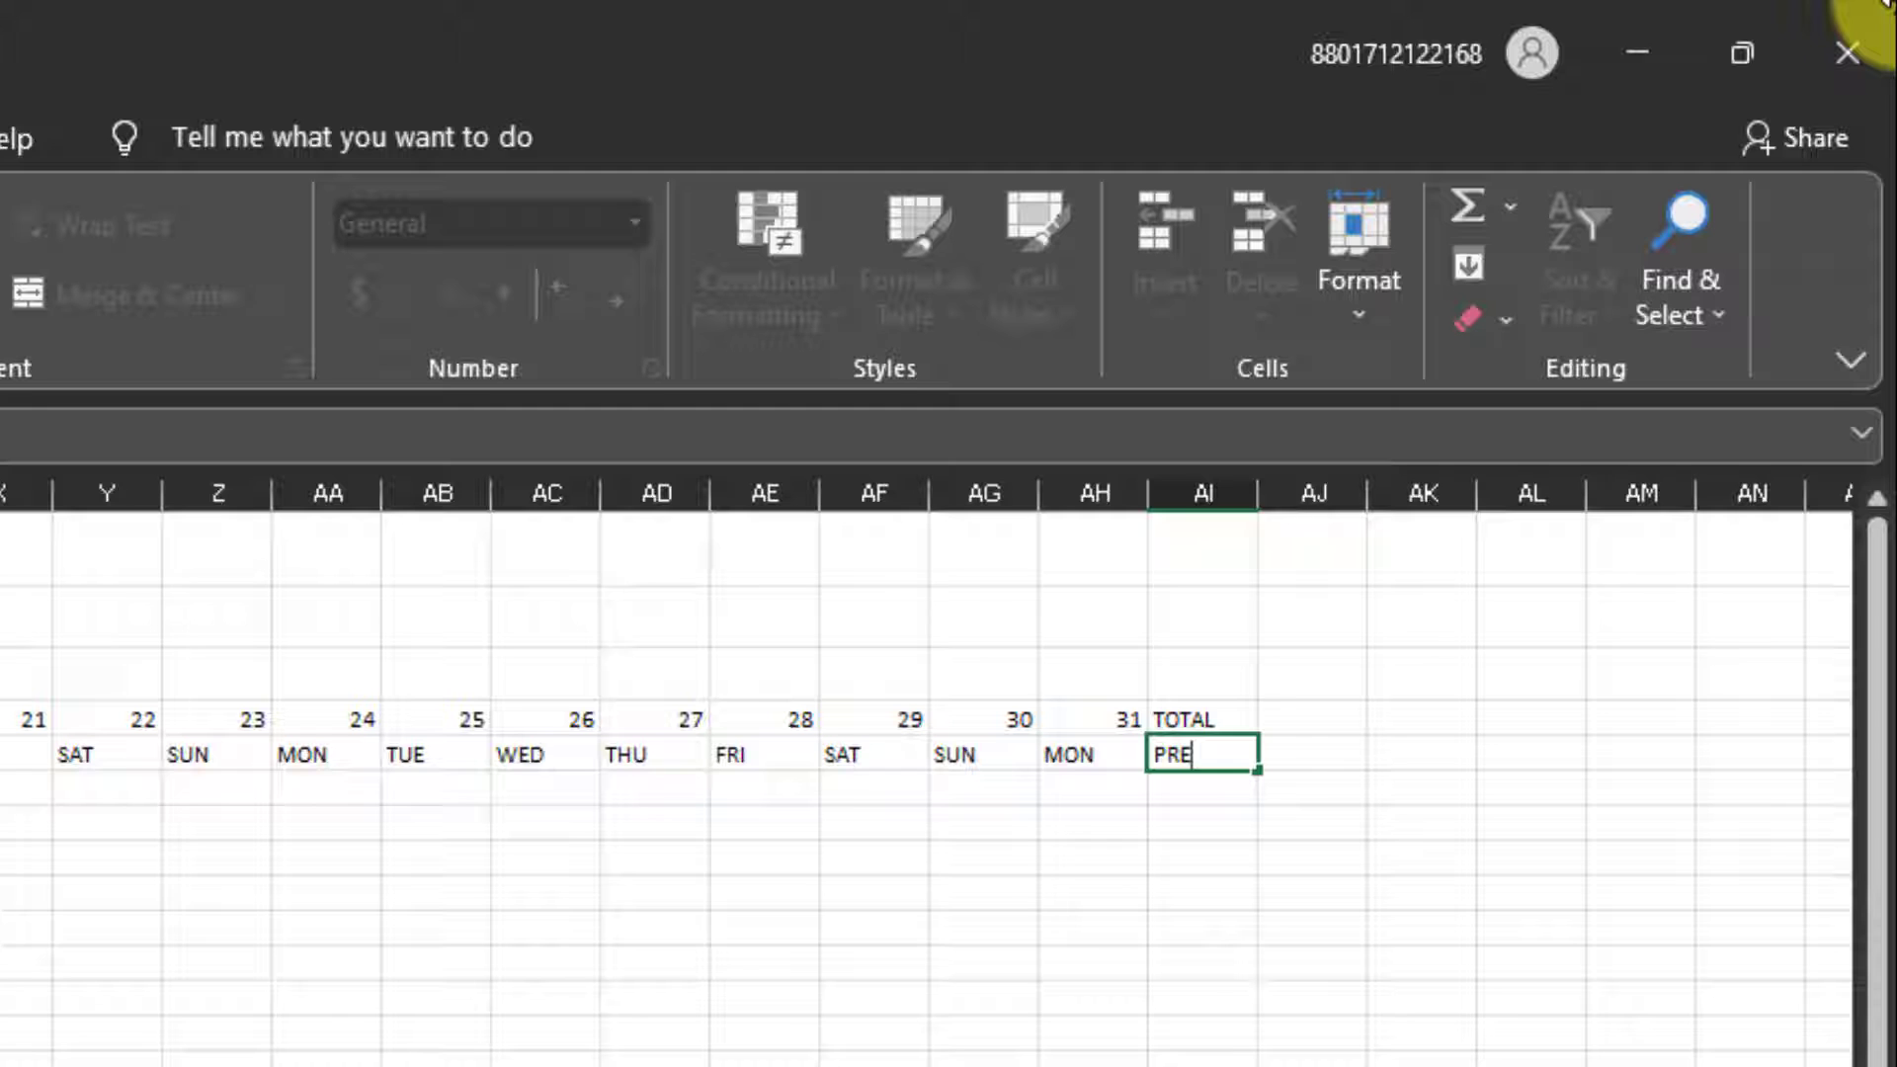
text(SENT)
click(1325, 725)
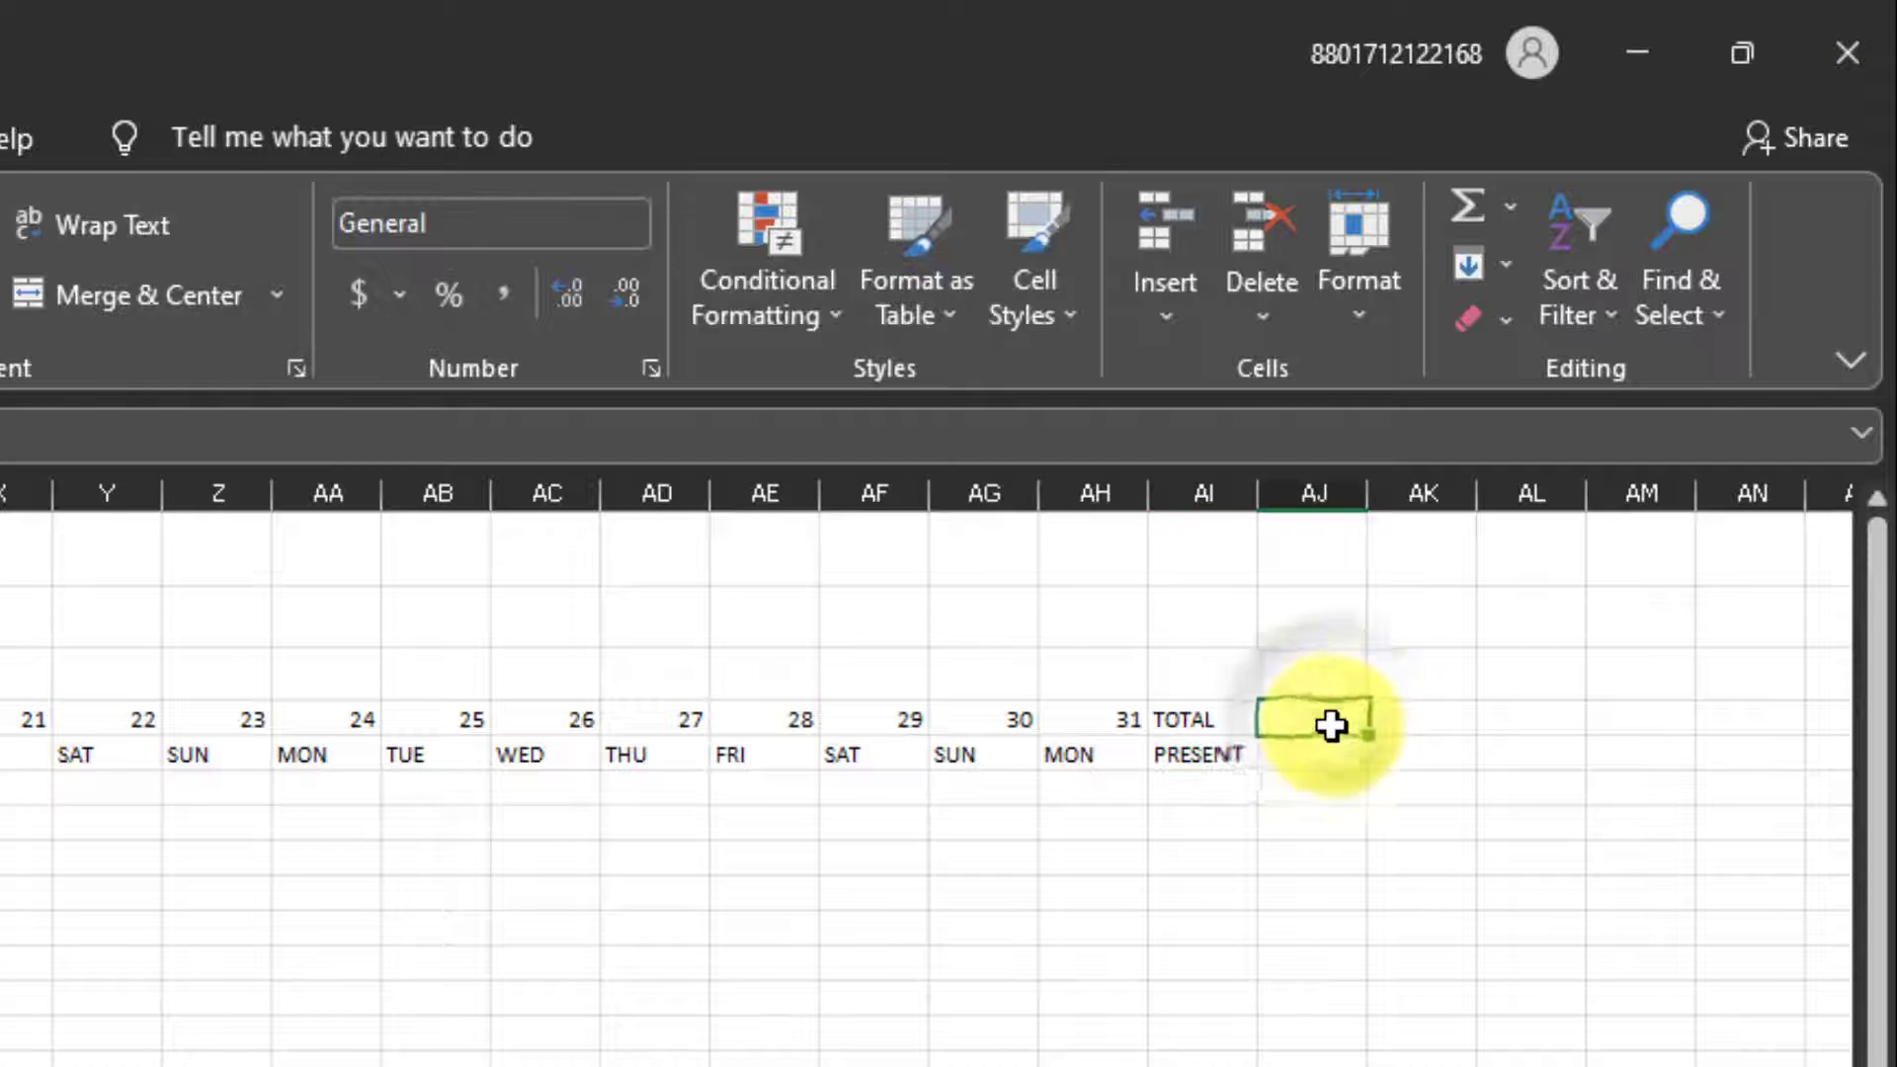
text(TOTA)
key(Return)
text(ABSENT)
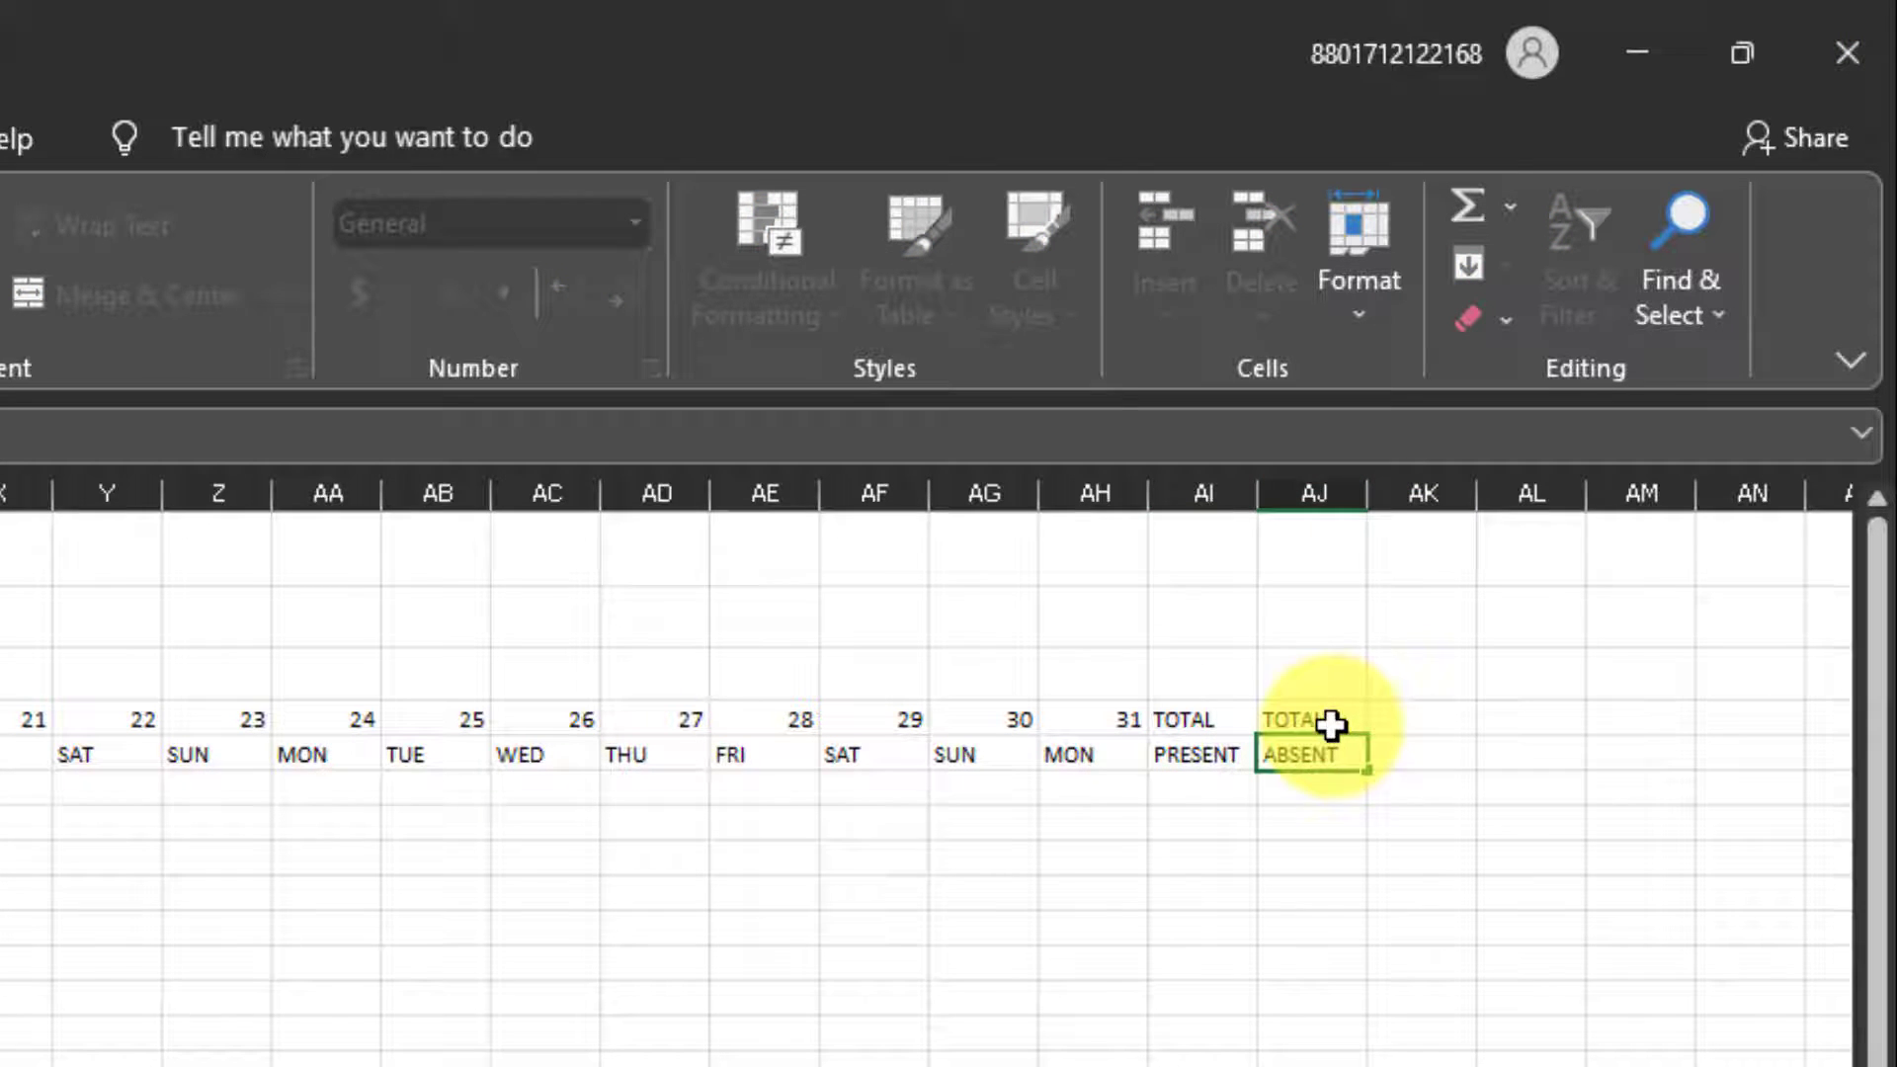
click(1401, 718)
text(T)
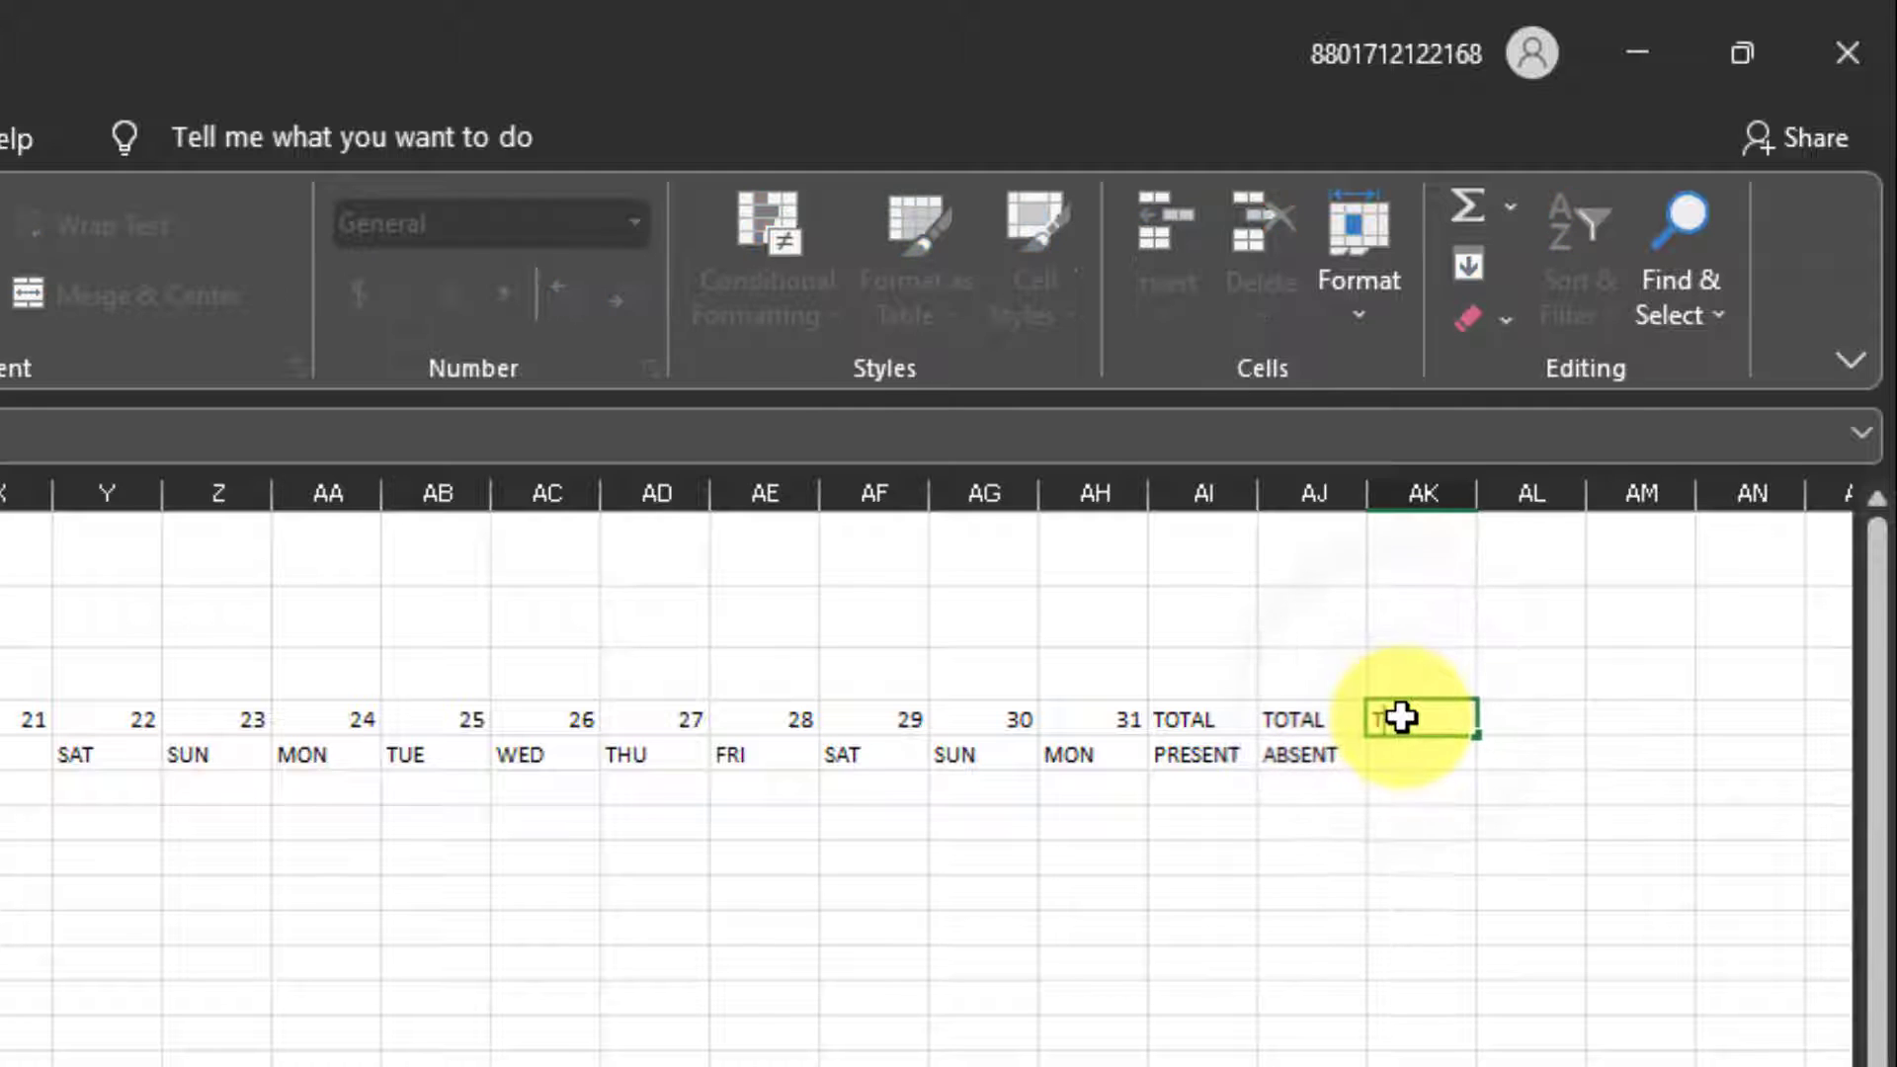
text(OTAL)
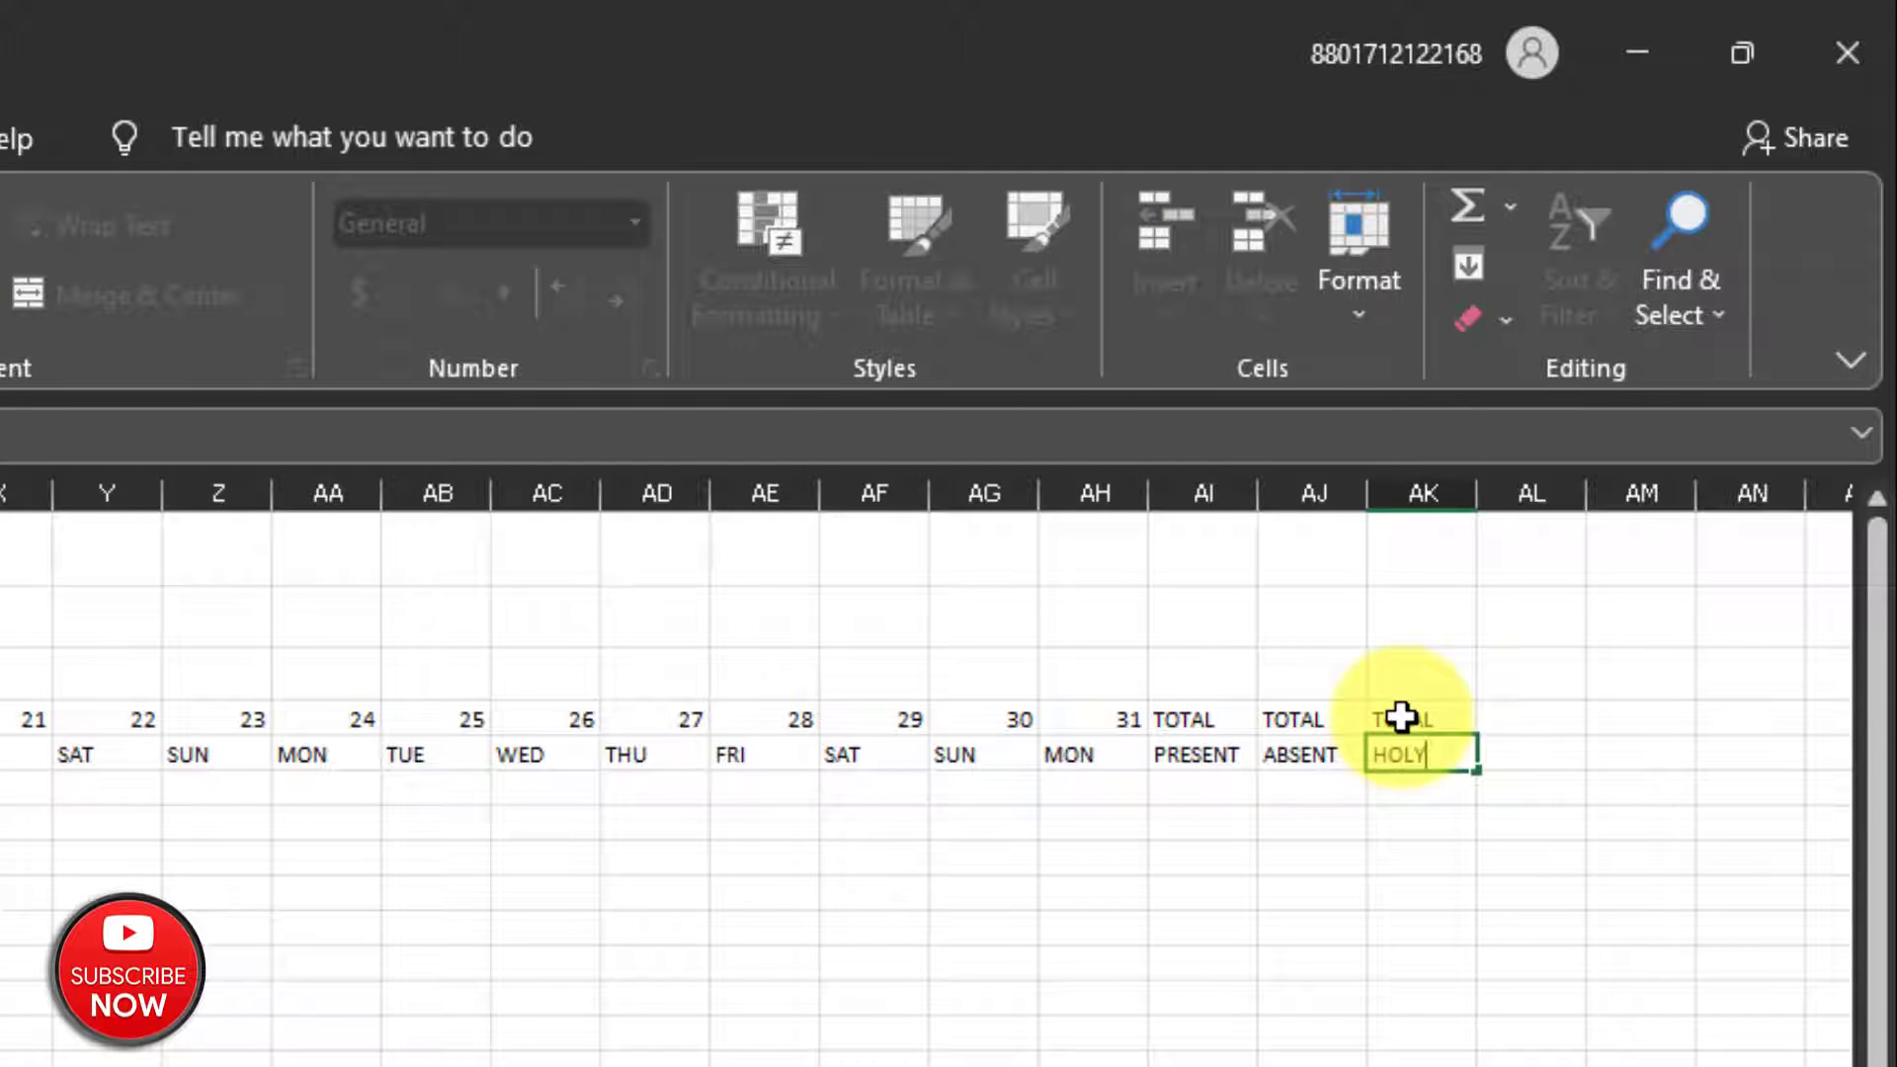
click(1386, 678)
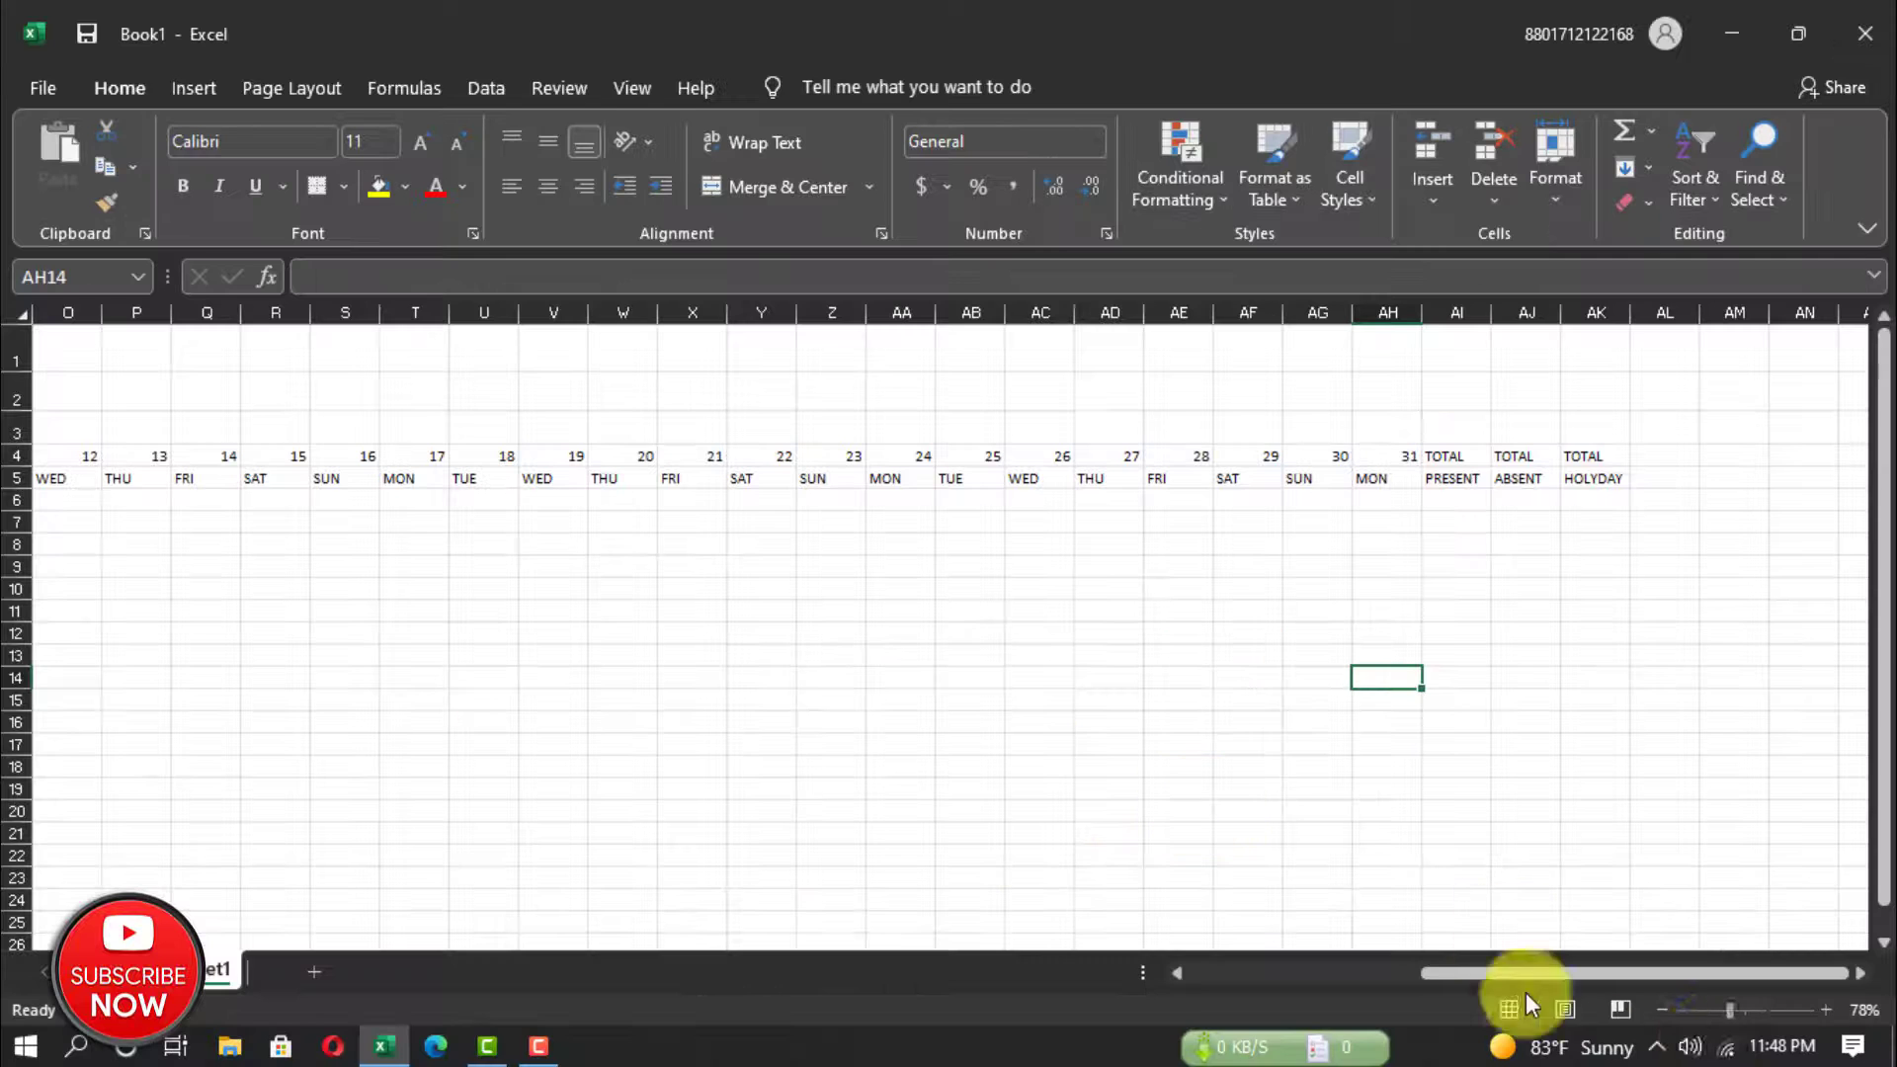
Make the header rows A4:AK5 bold and centred.
click(1715, 1004)
drag(1717, 1009, 1710, 1012)
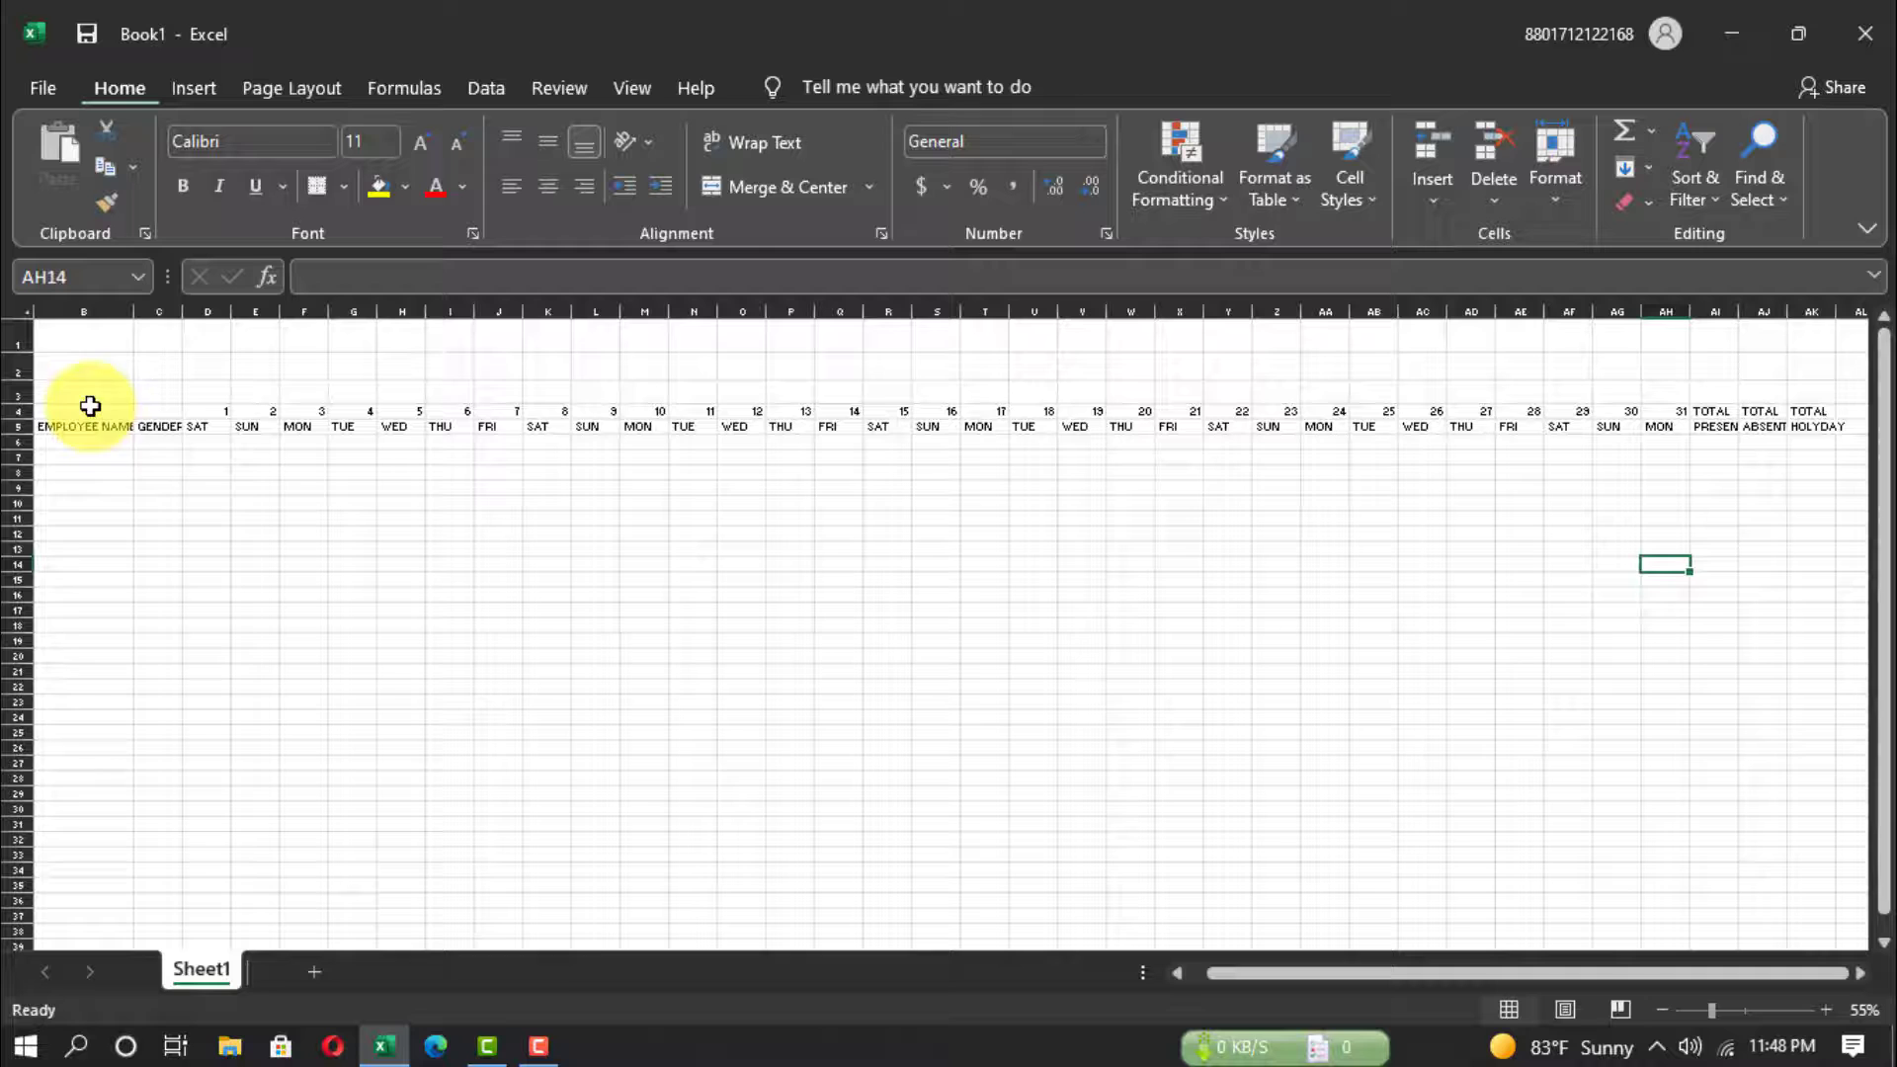
key(Left)
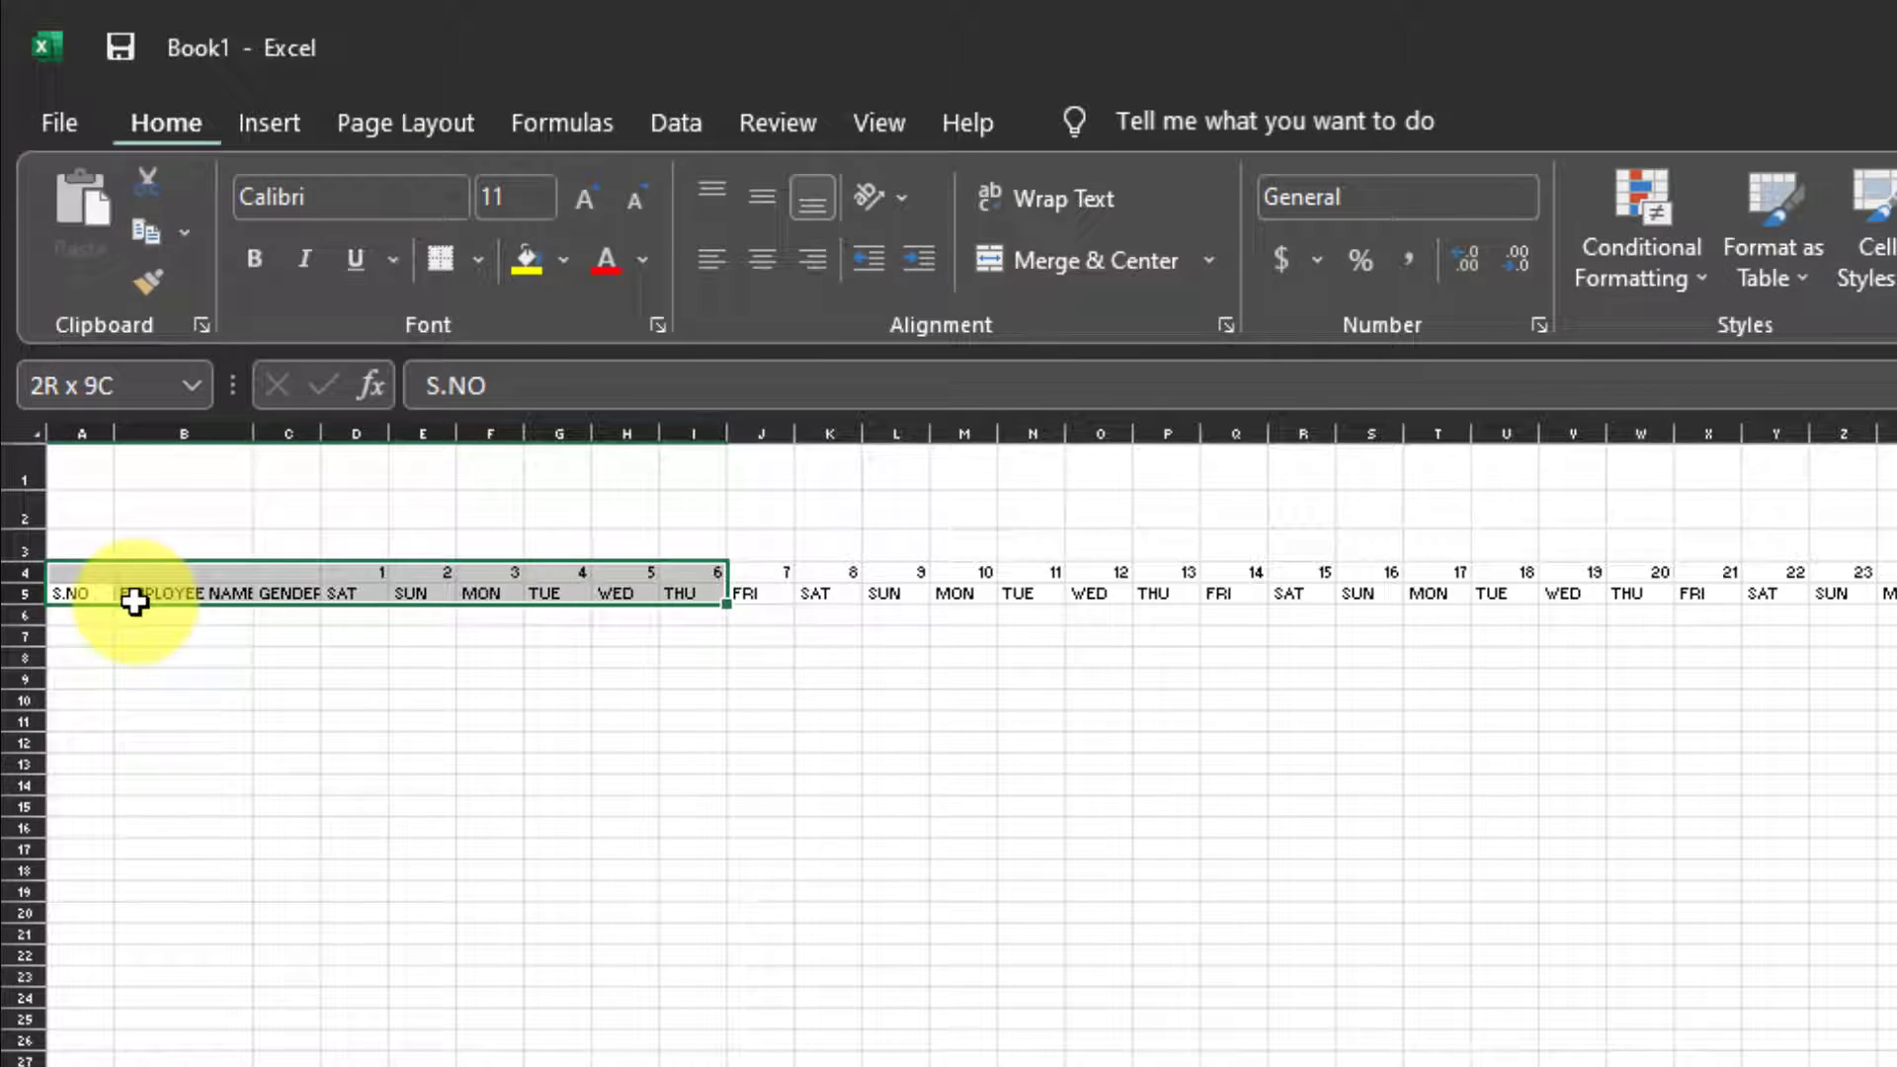
drag(134, 602, 1699, 586)
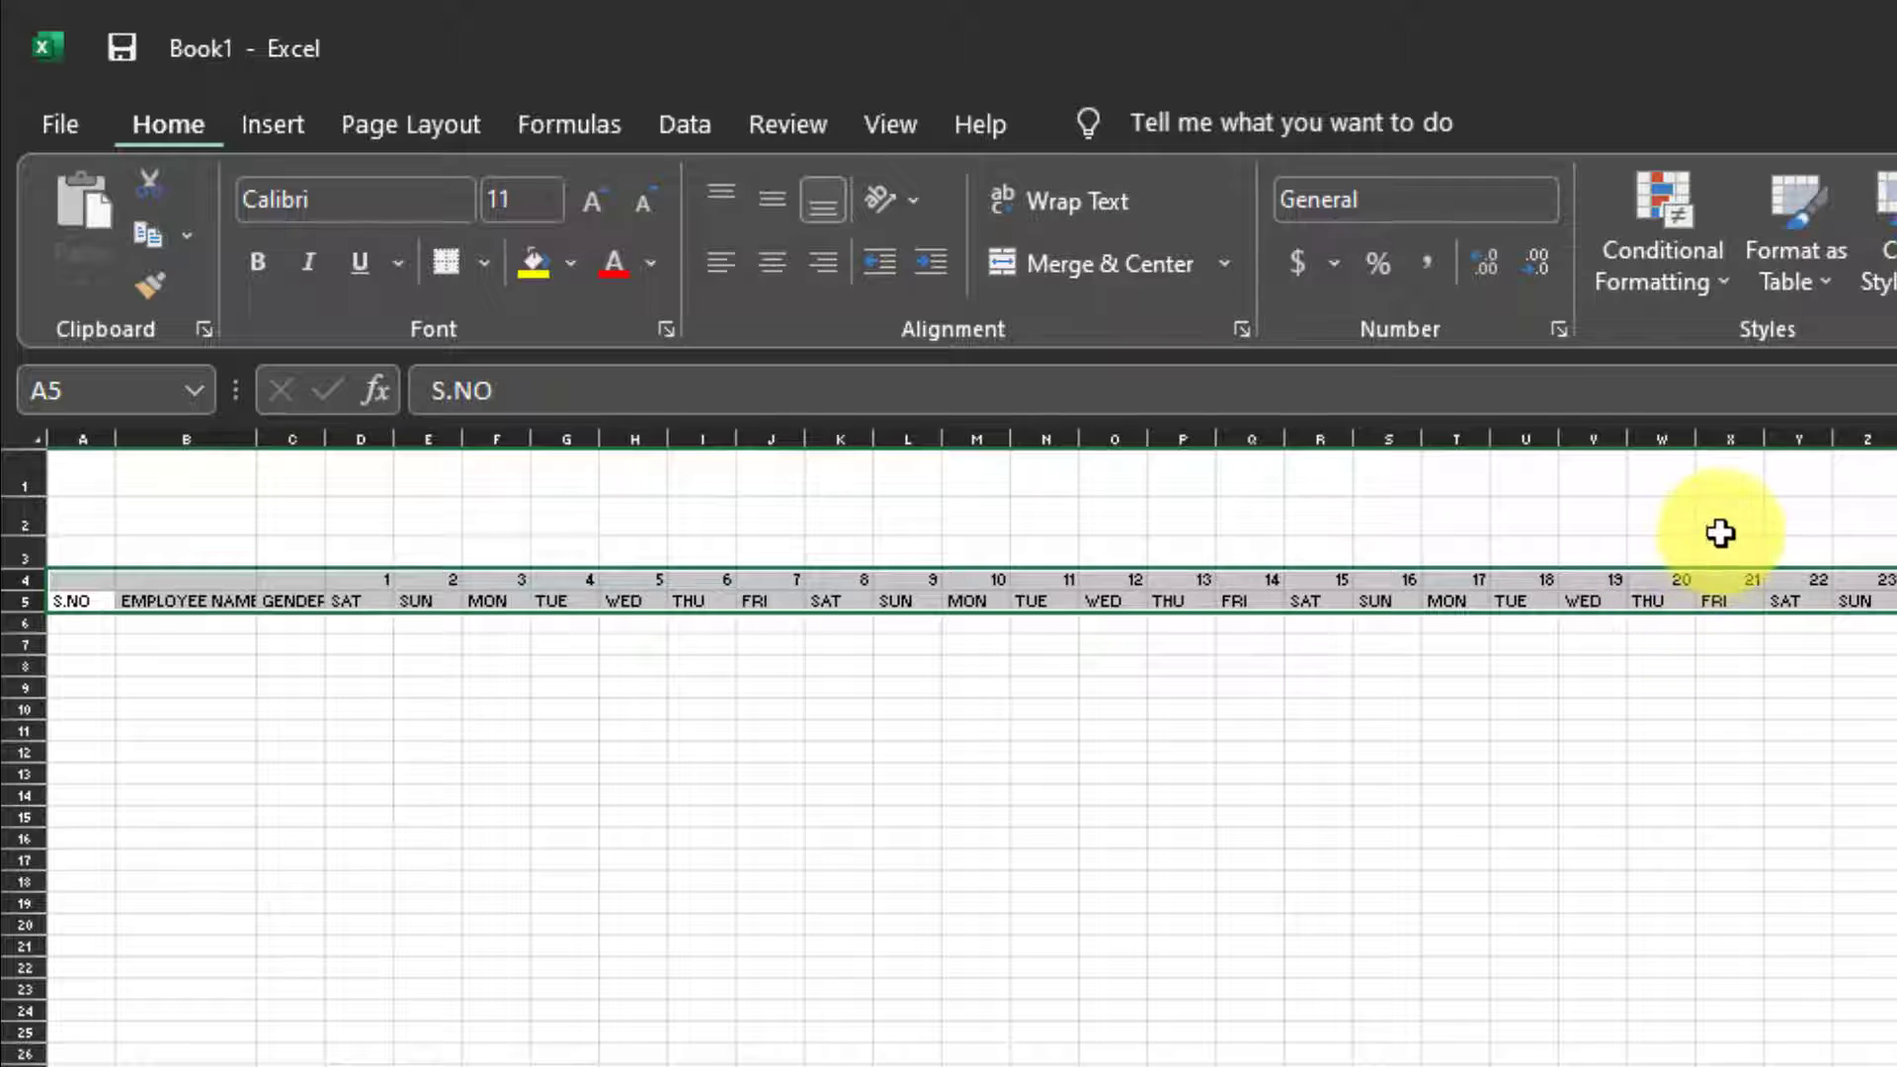
click(257, 263)
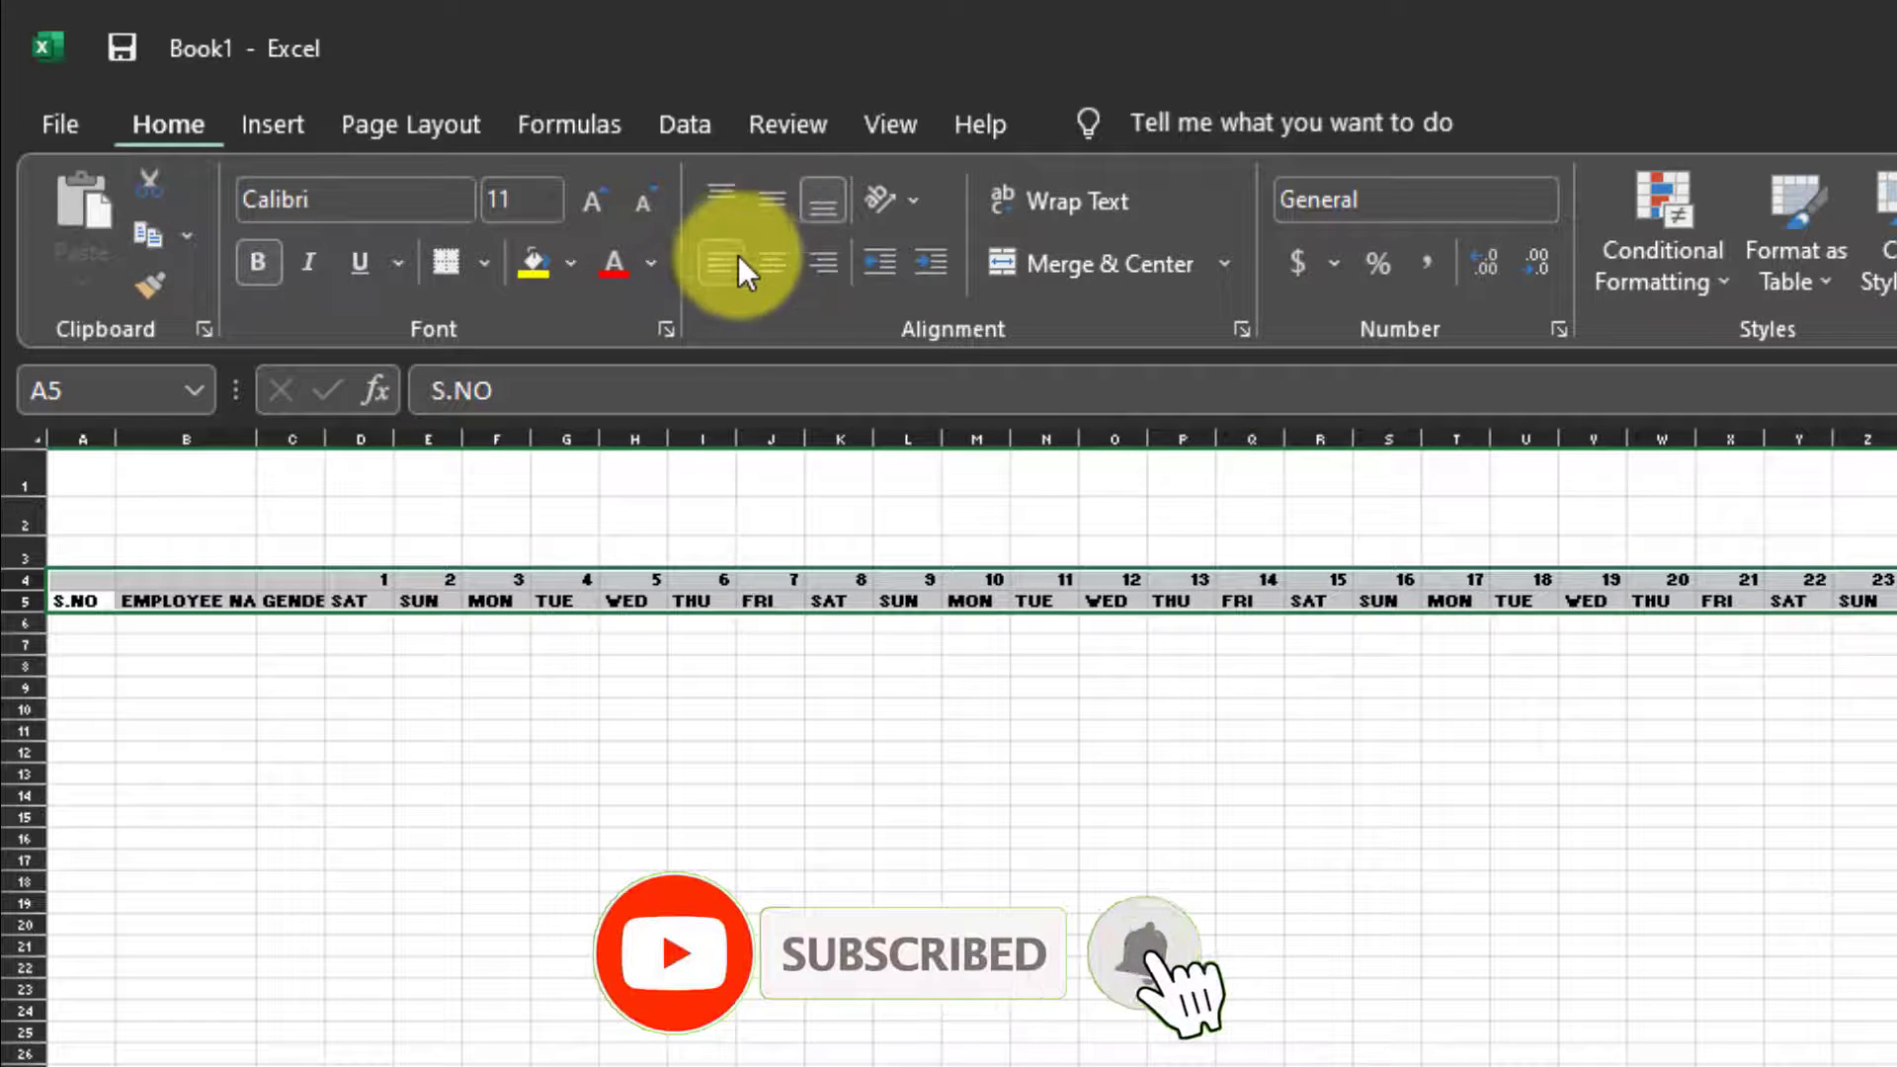
click(772, 264)
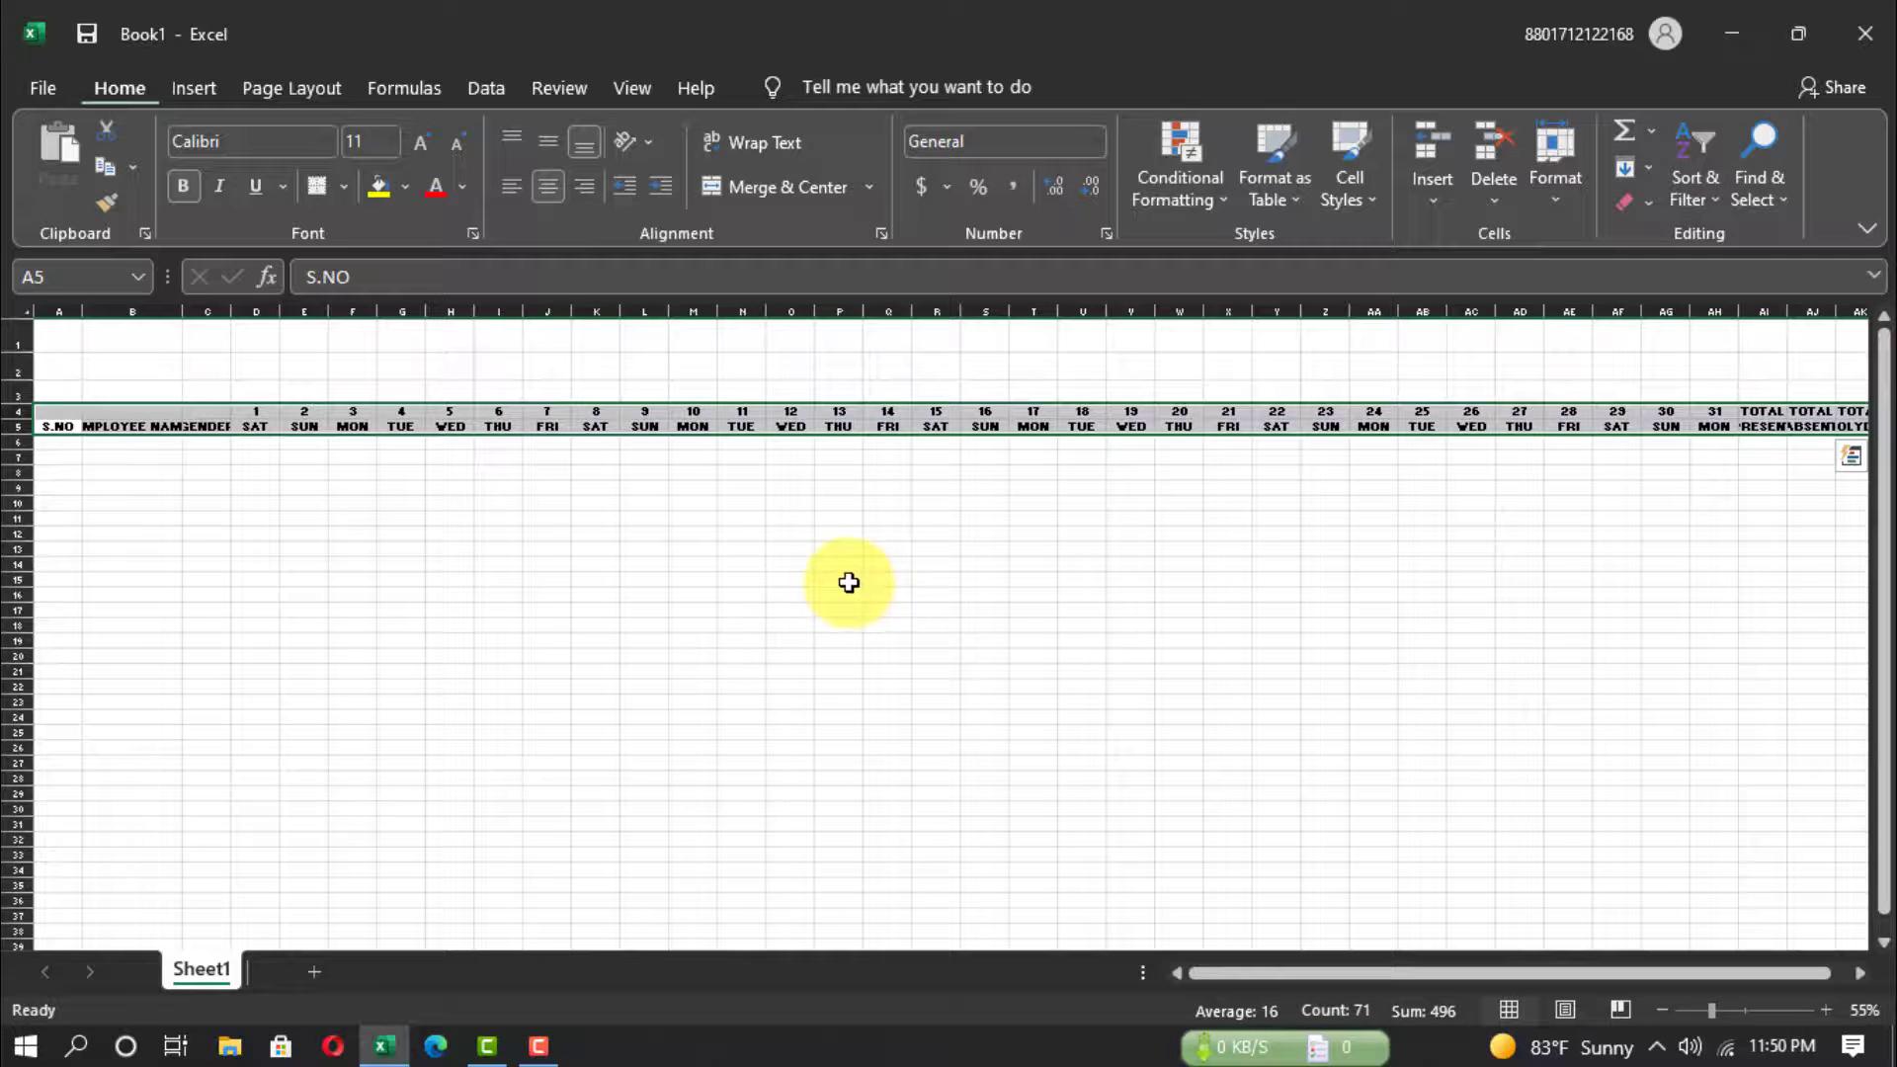
AutoFit the column widths and apply outline and inside borders to header rows 4–5.
click(1557, 193)
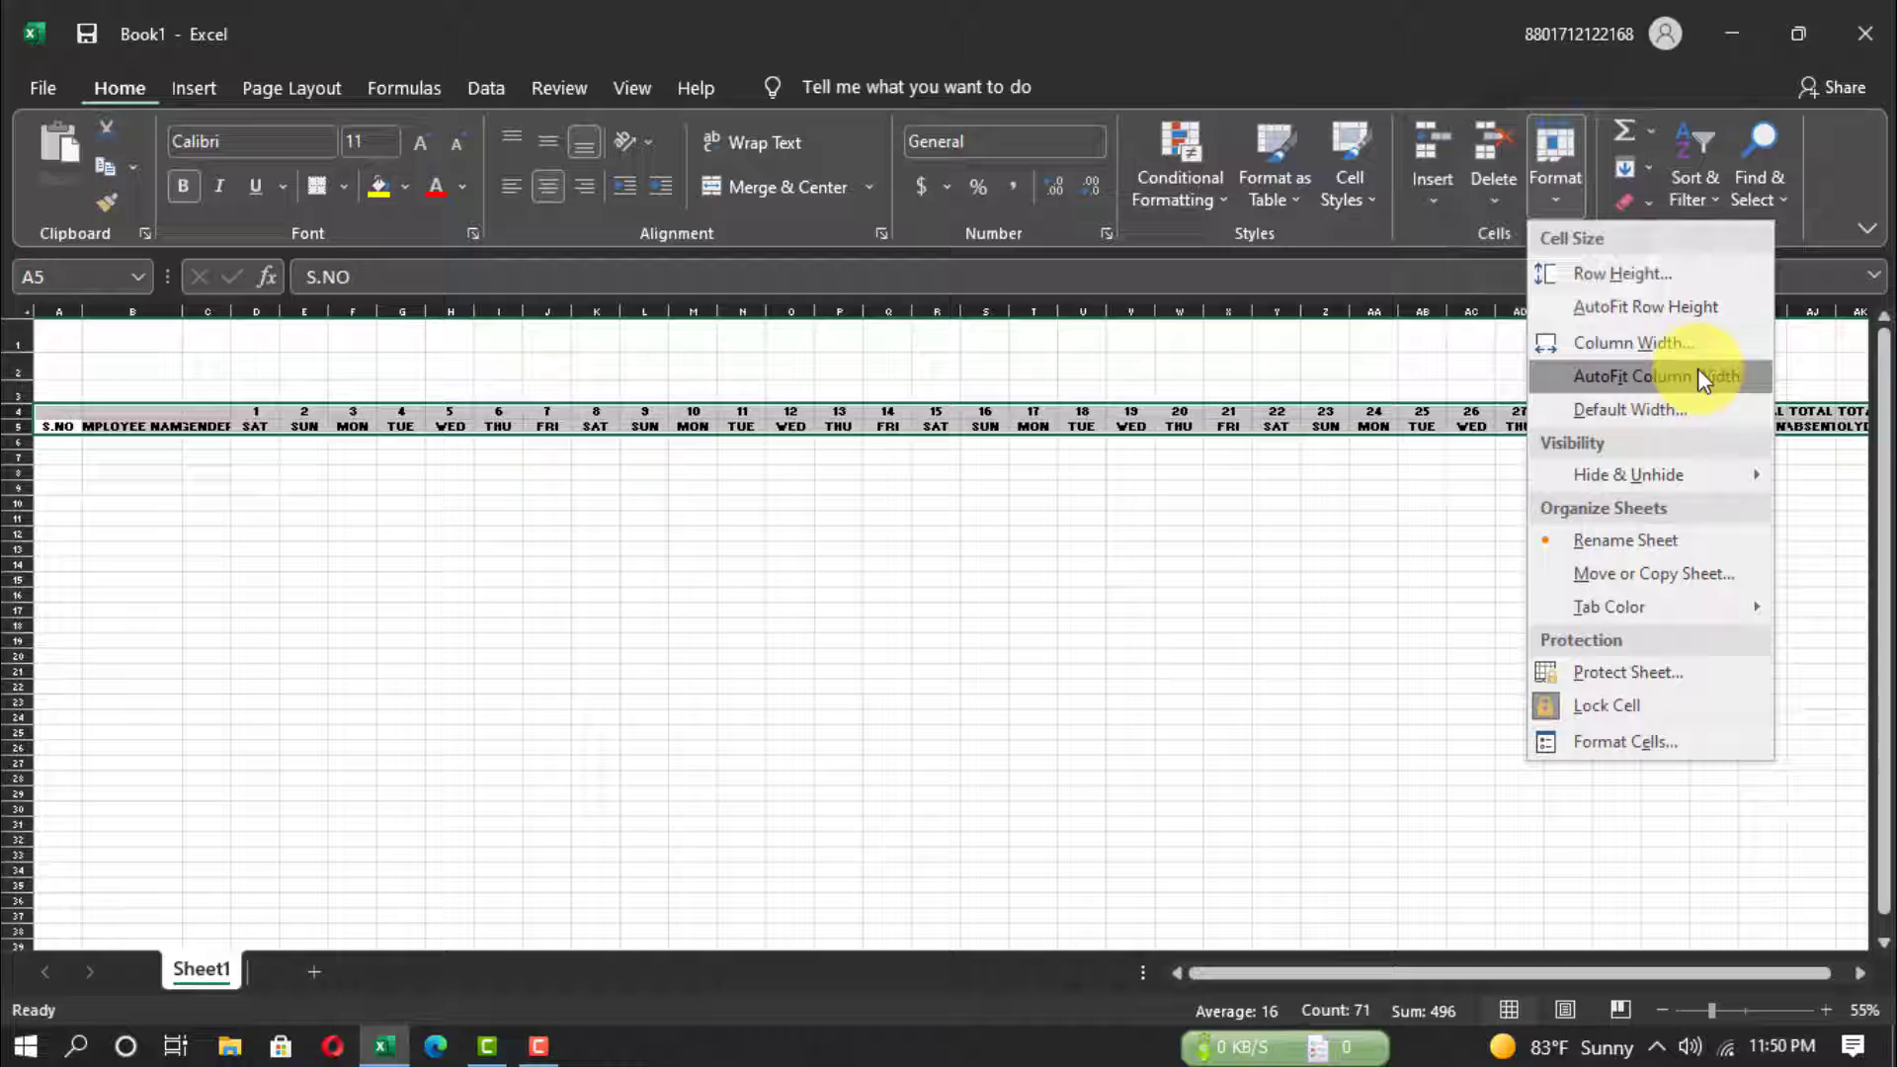
click(1662, 376)
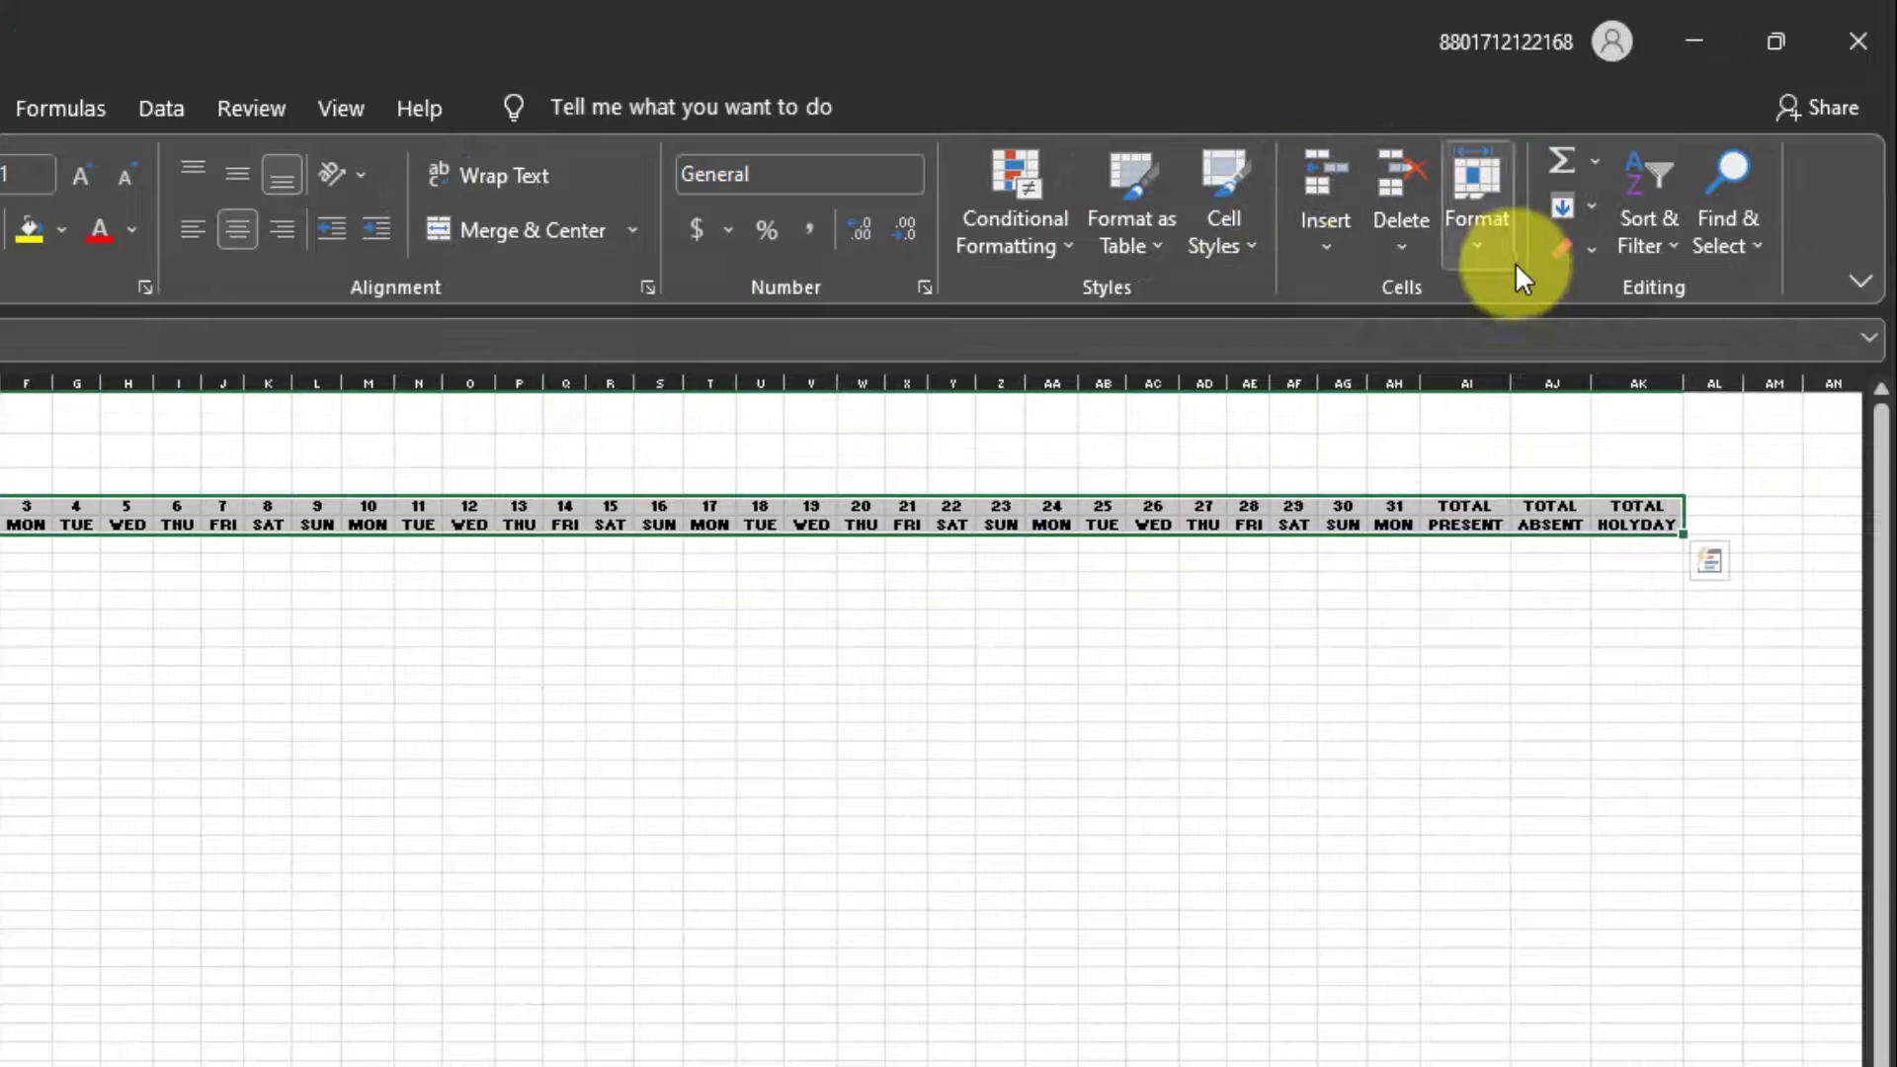
click(1480, 241)
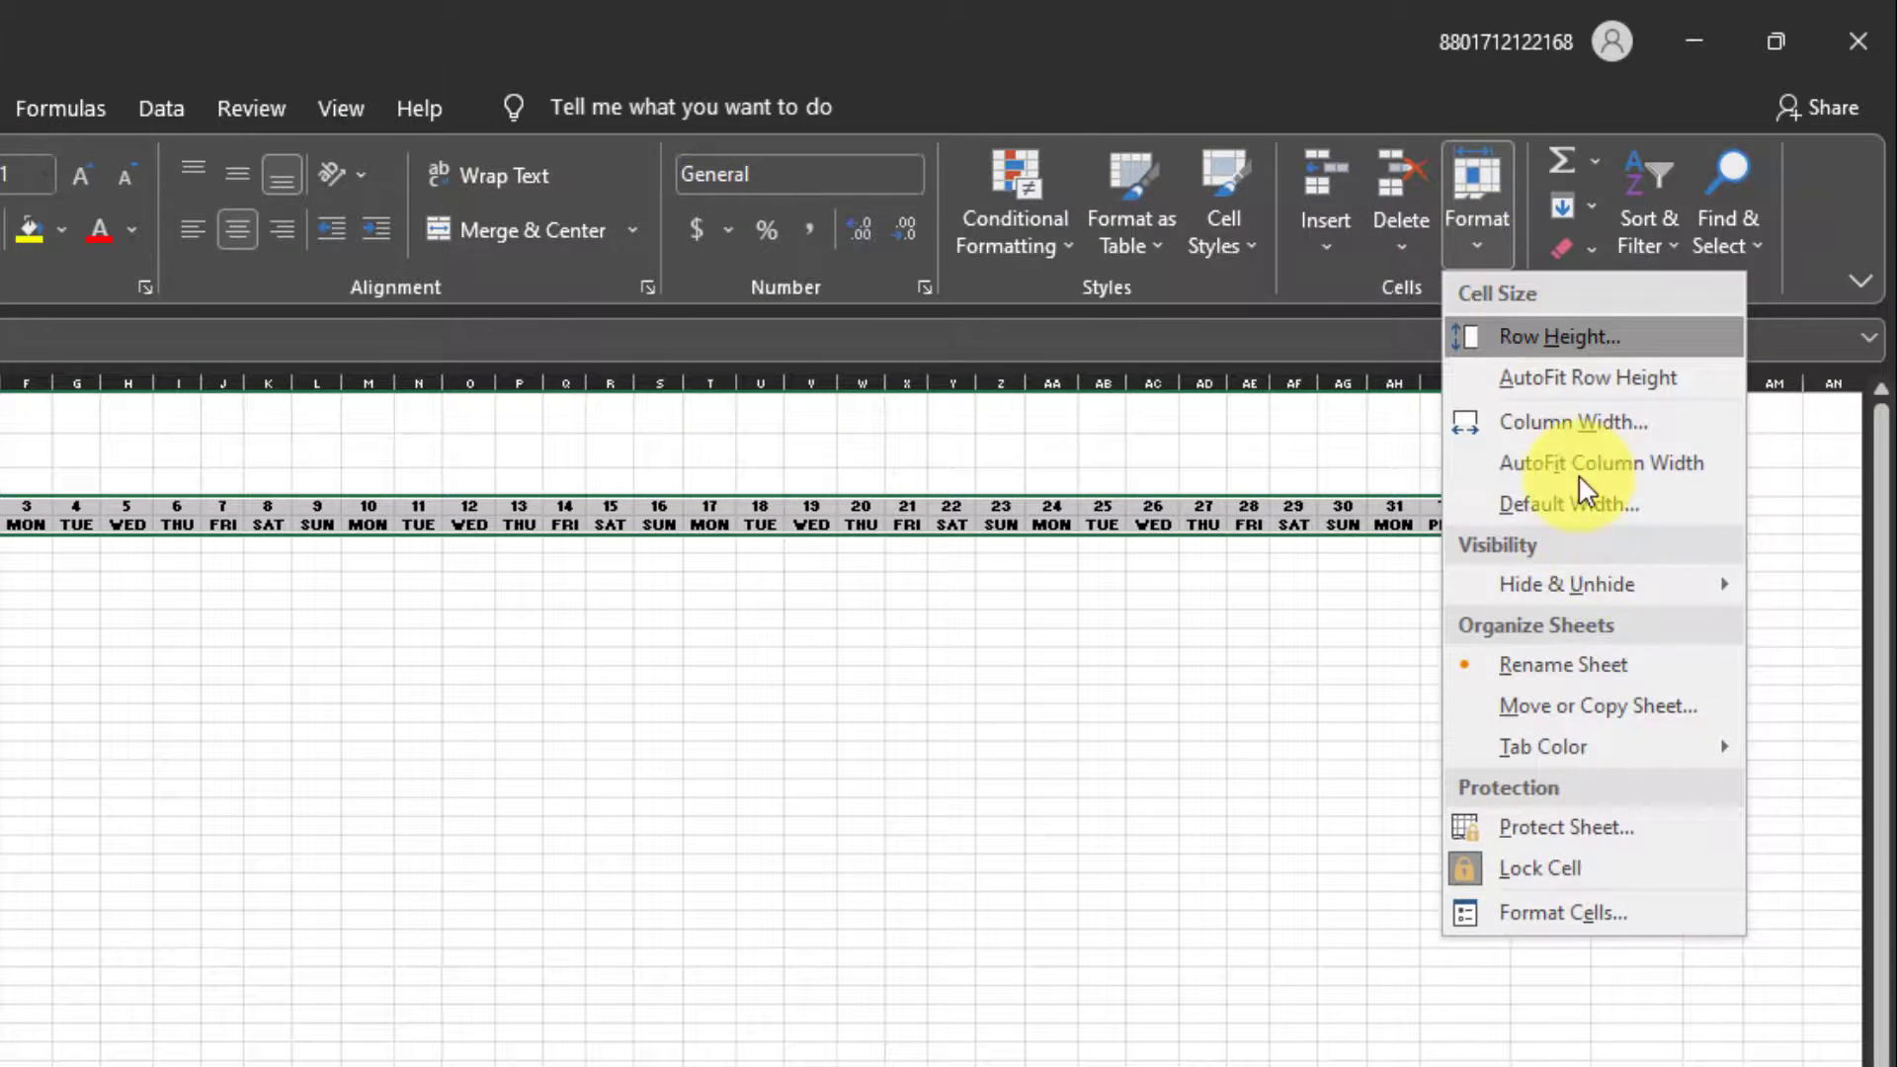
click(1573, 915)
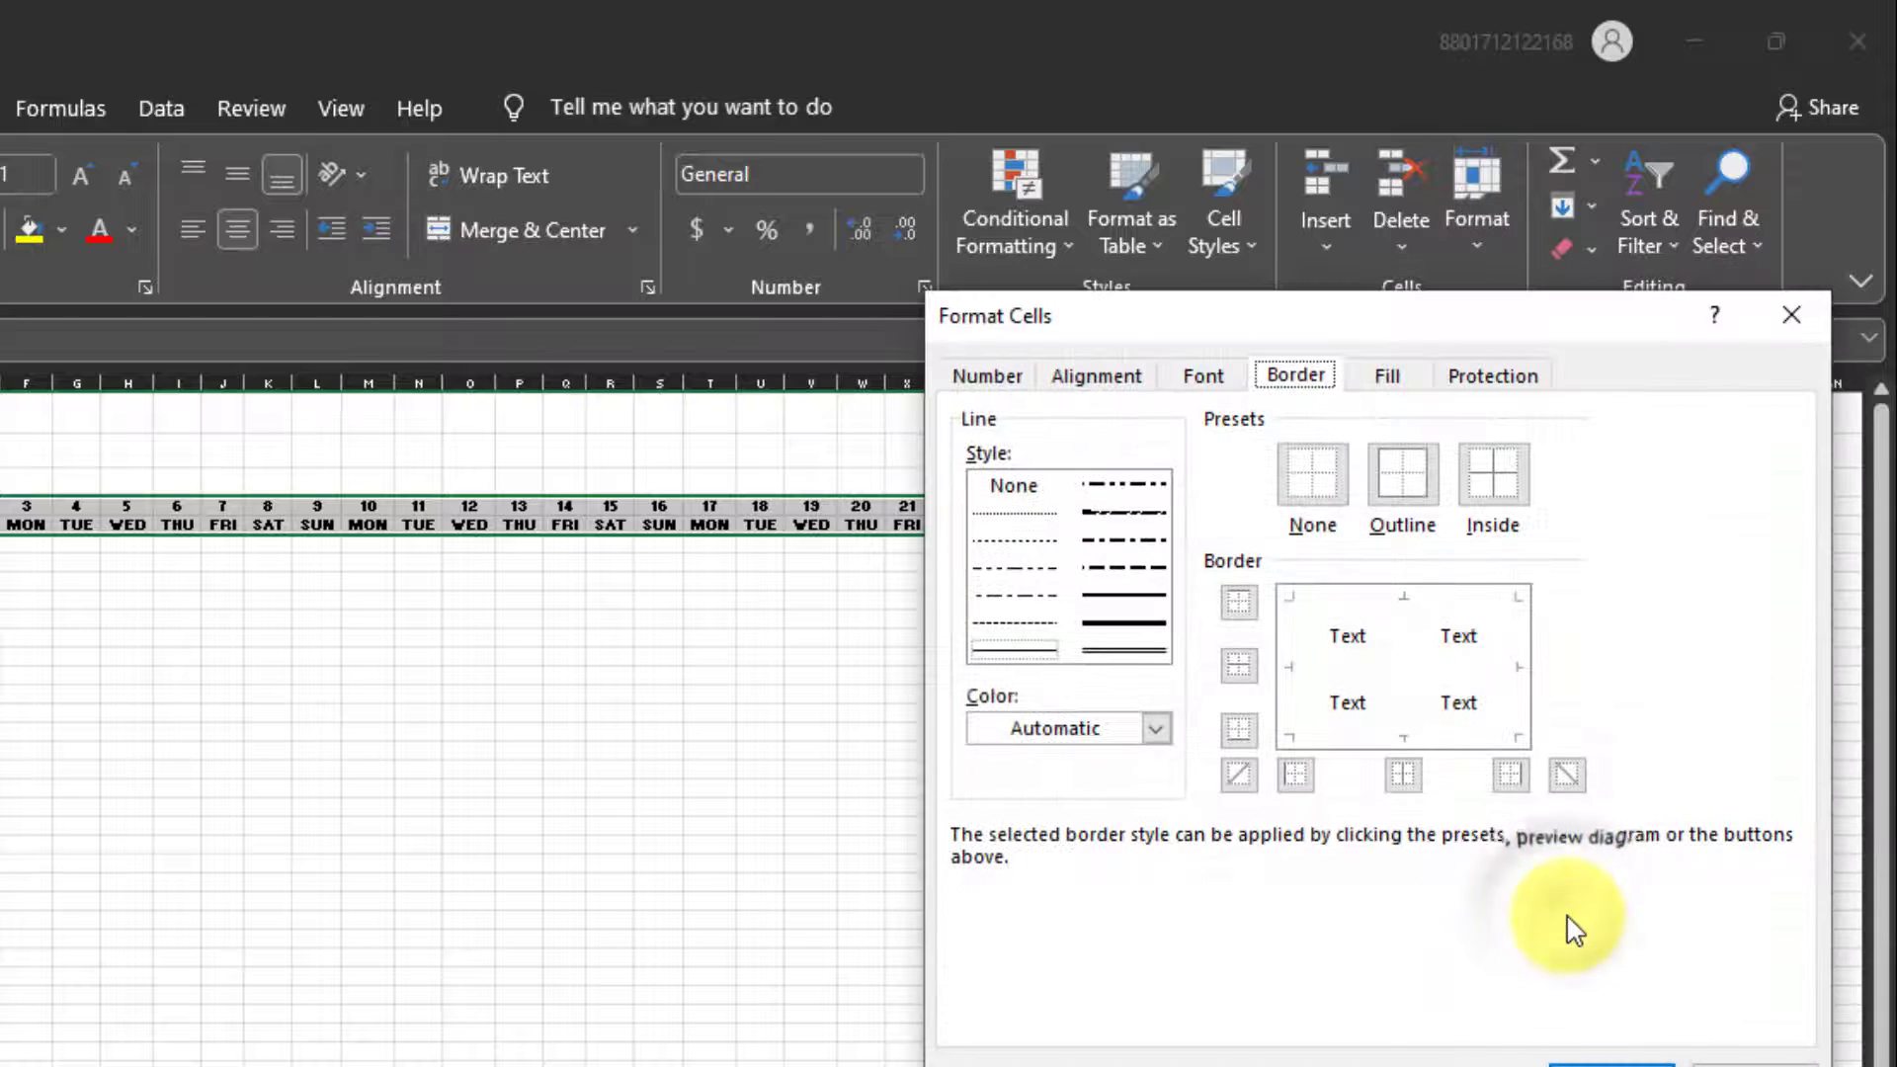
click(1412, 489)
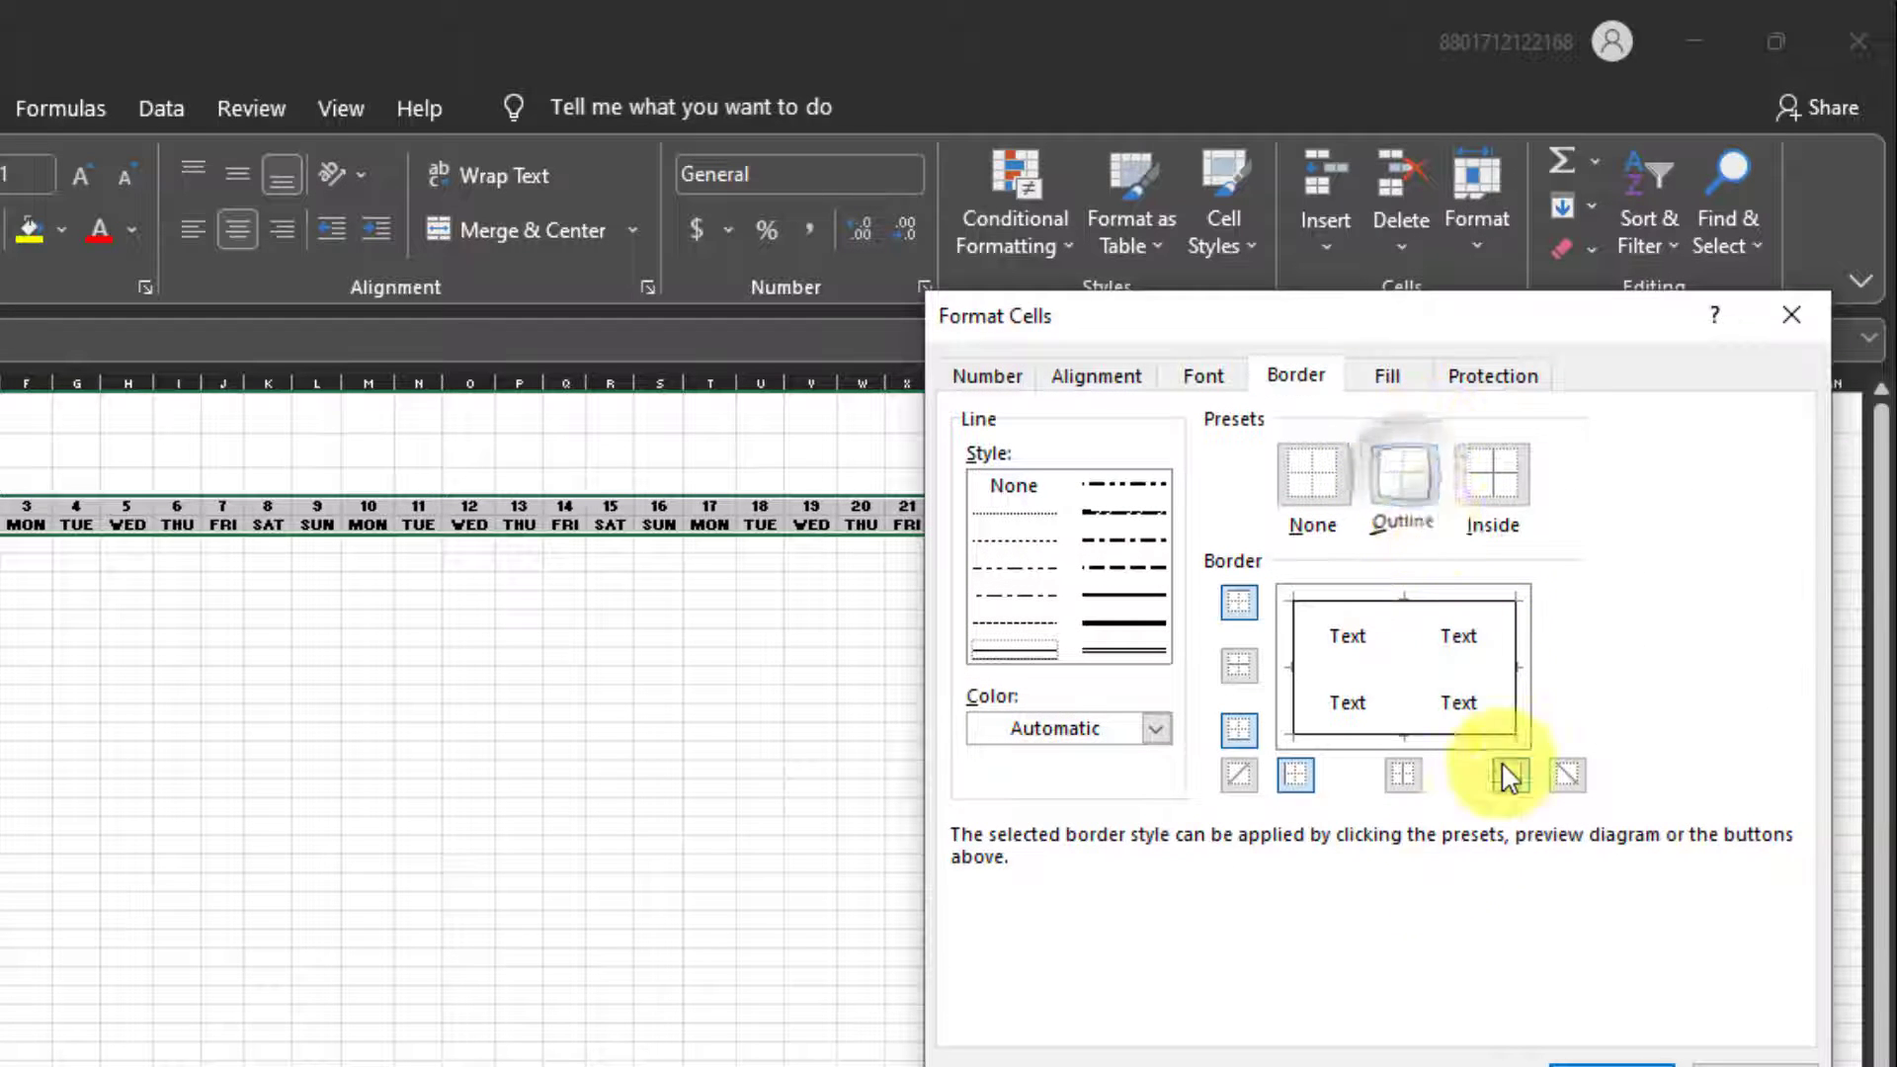
click(1493, 476)
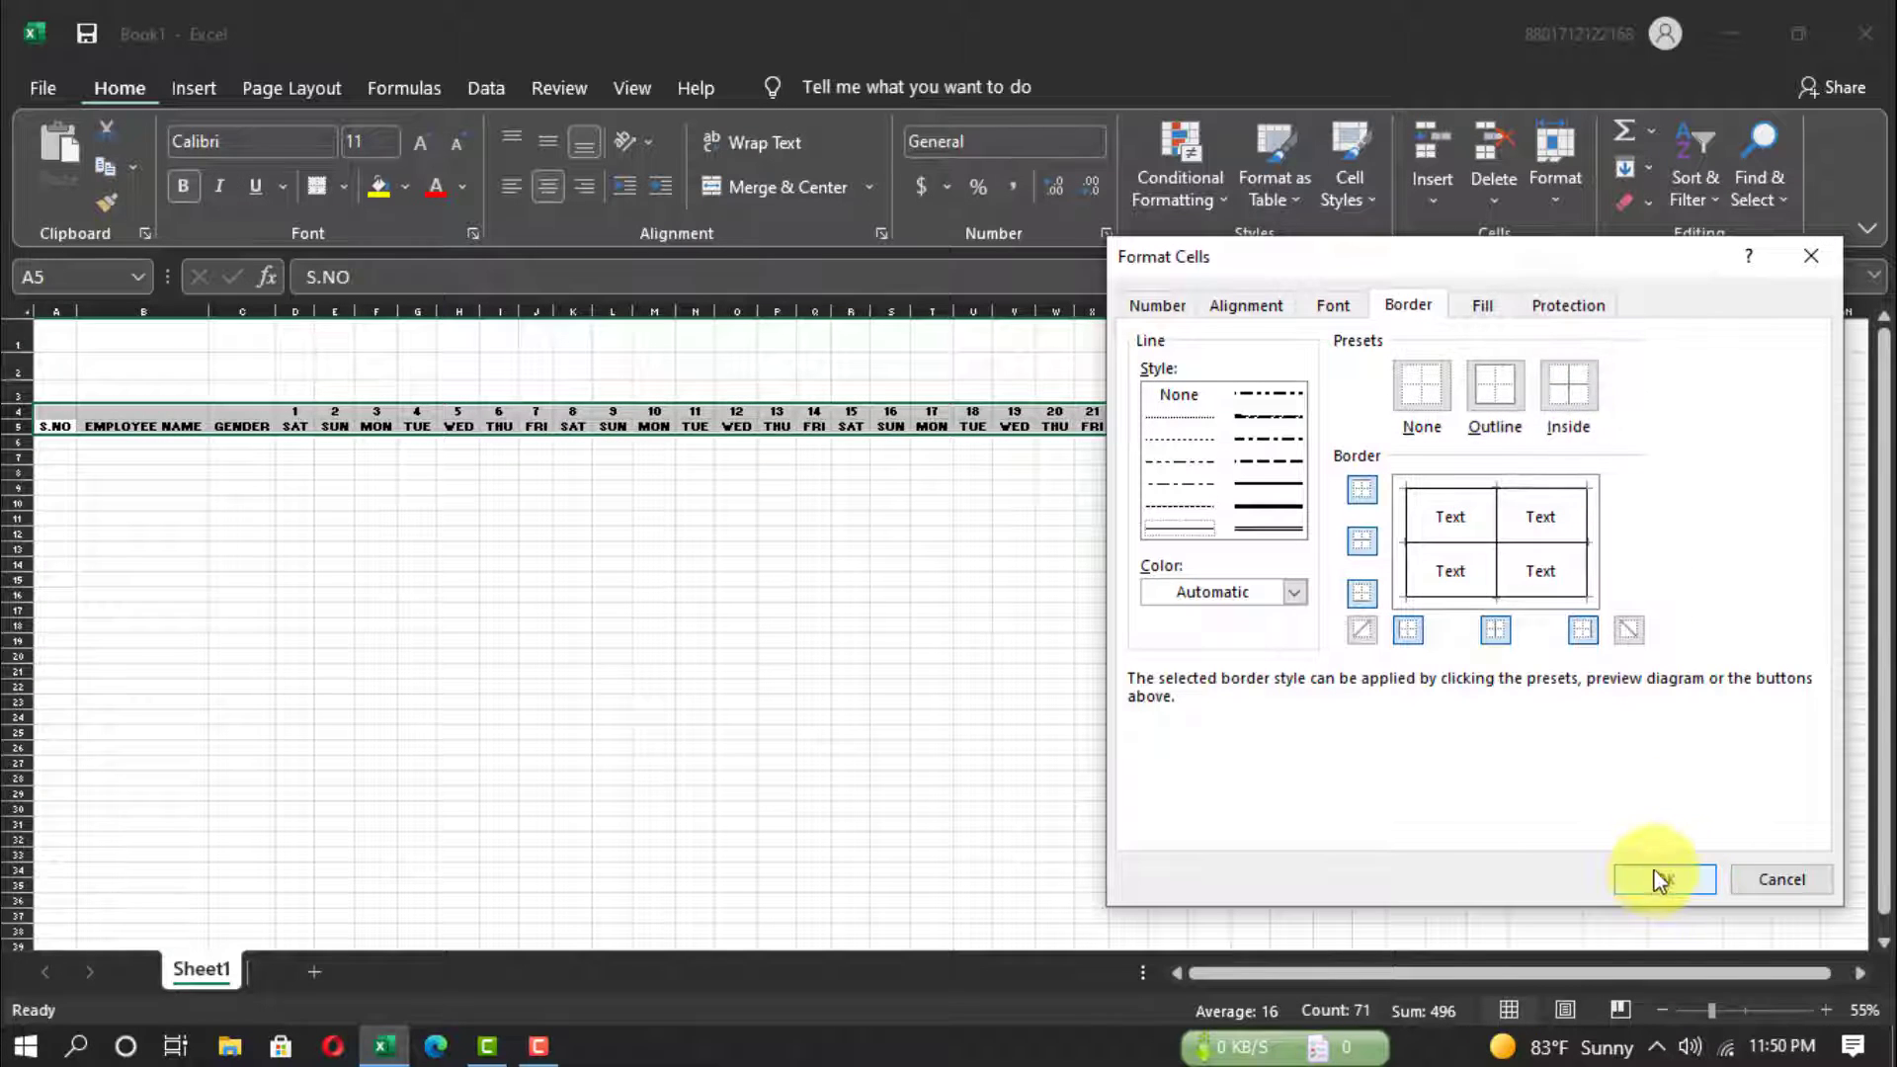
click(1654, 875)
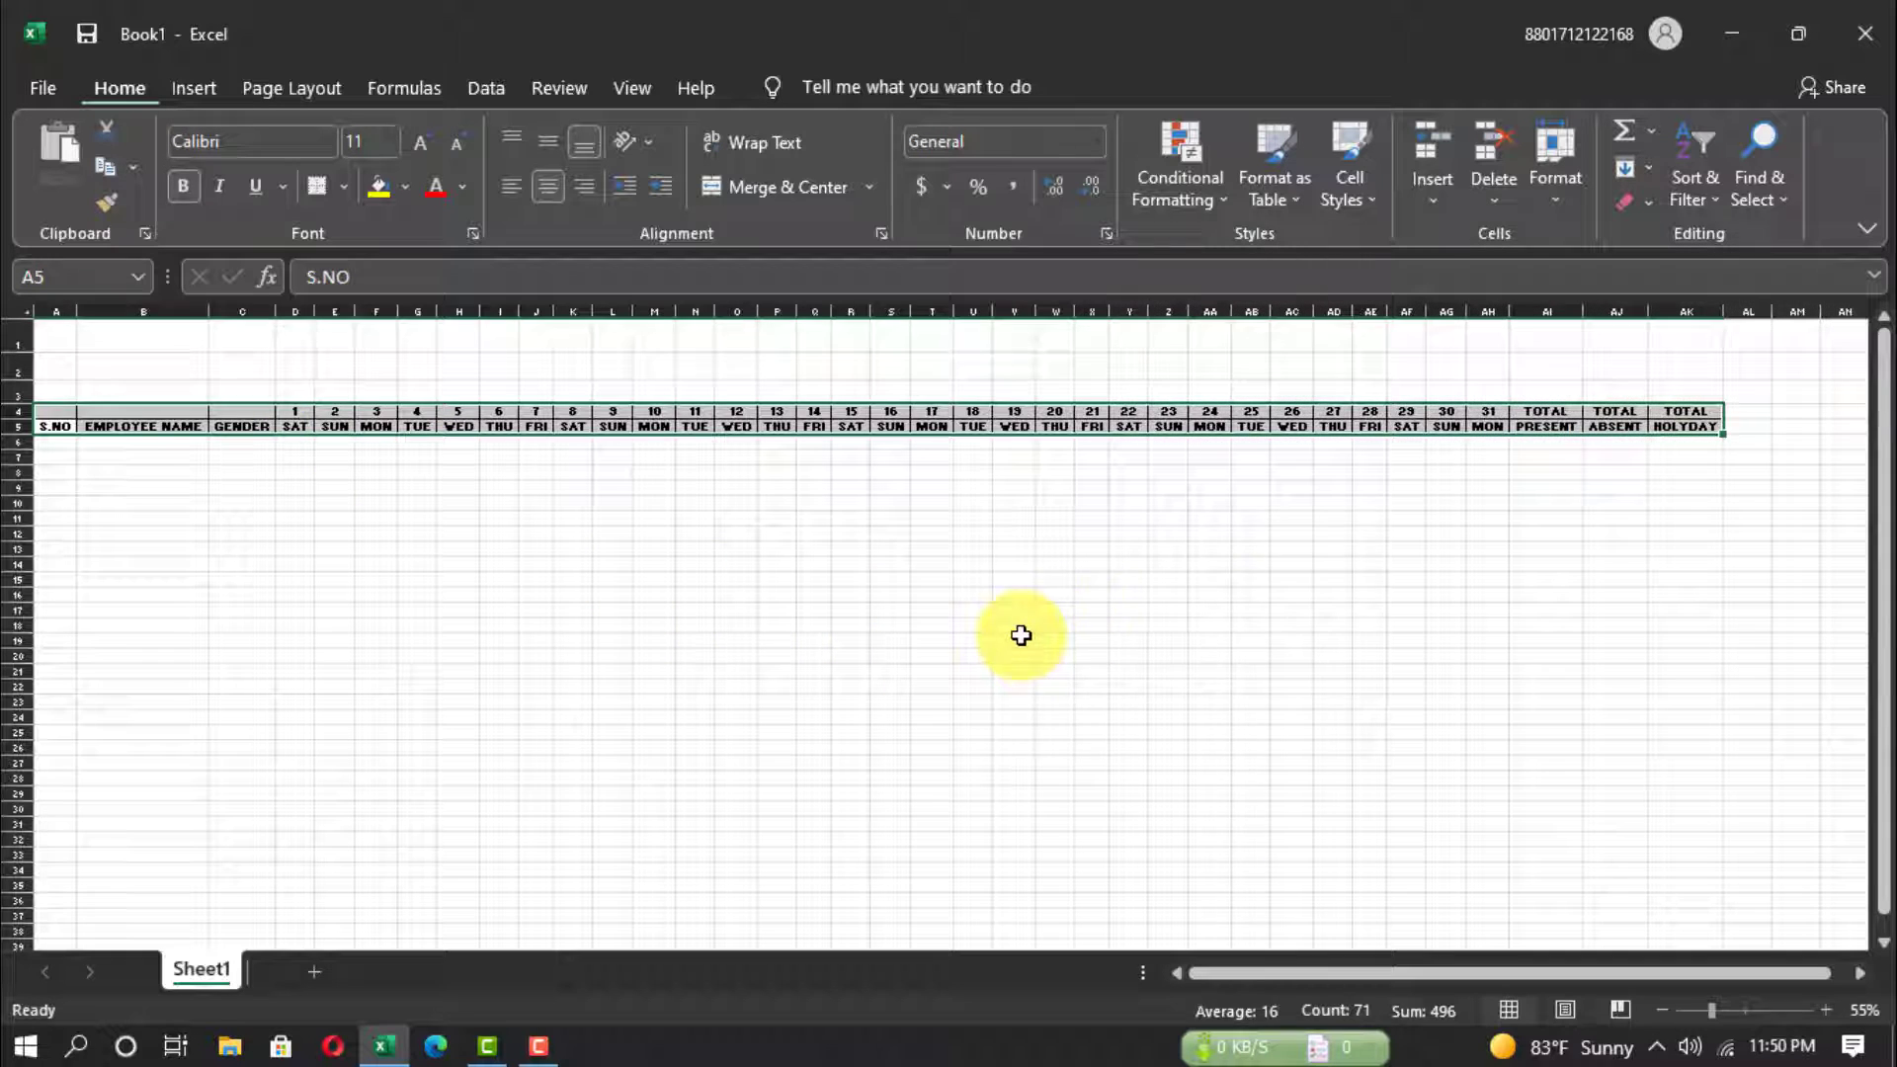
Give the TOTAL header cells AI4:AK5 their own border via Format Cells.
click(1053, 640)
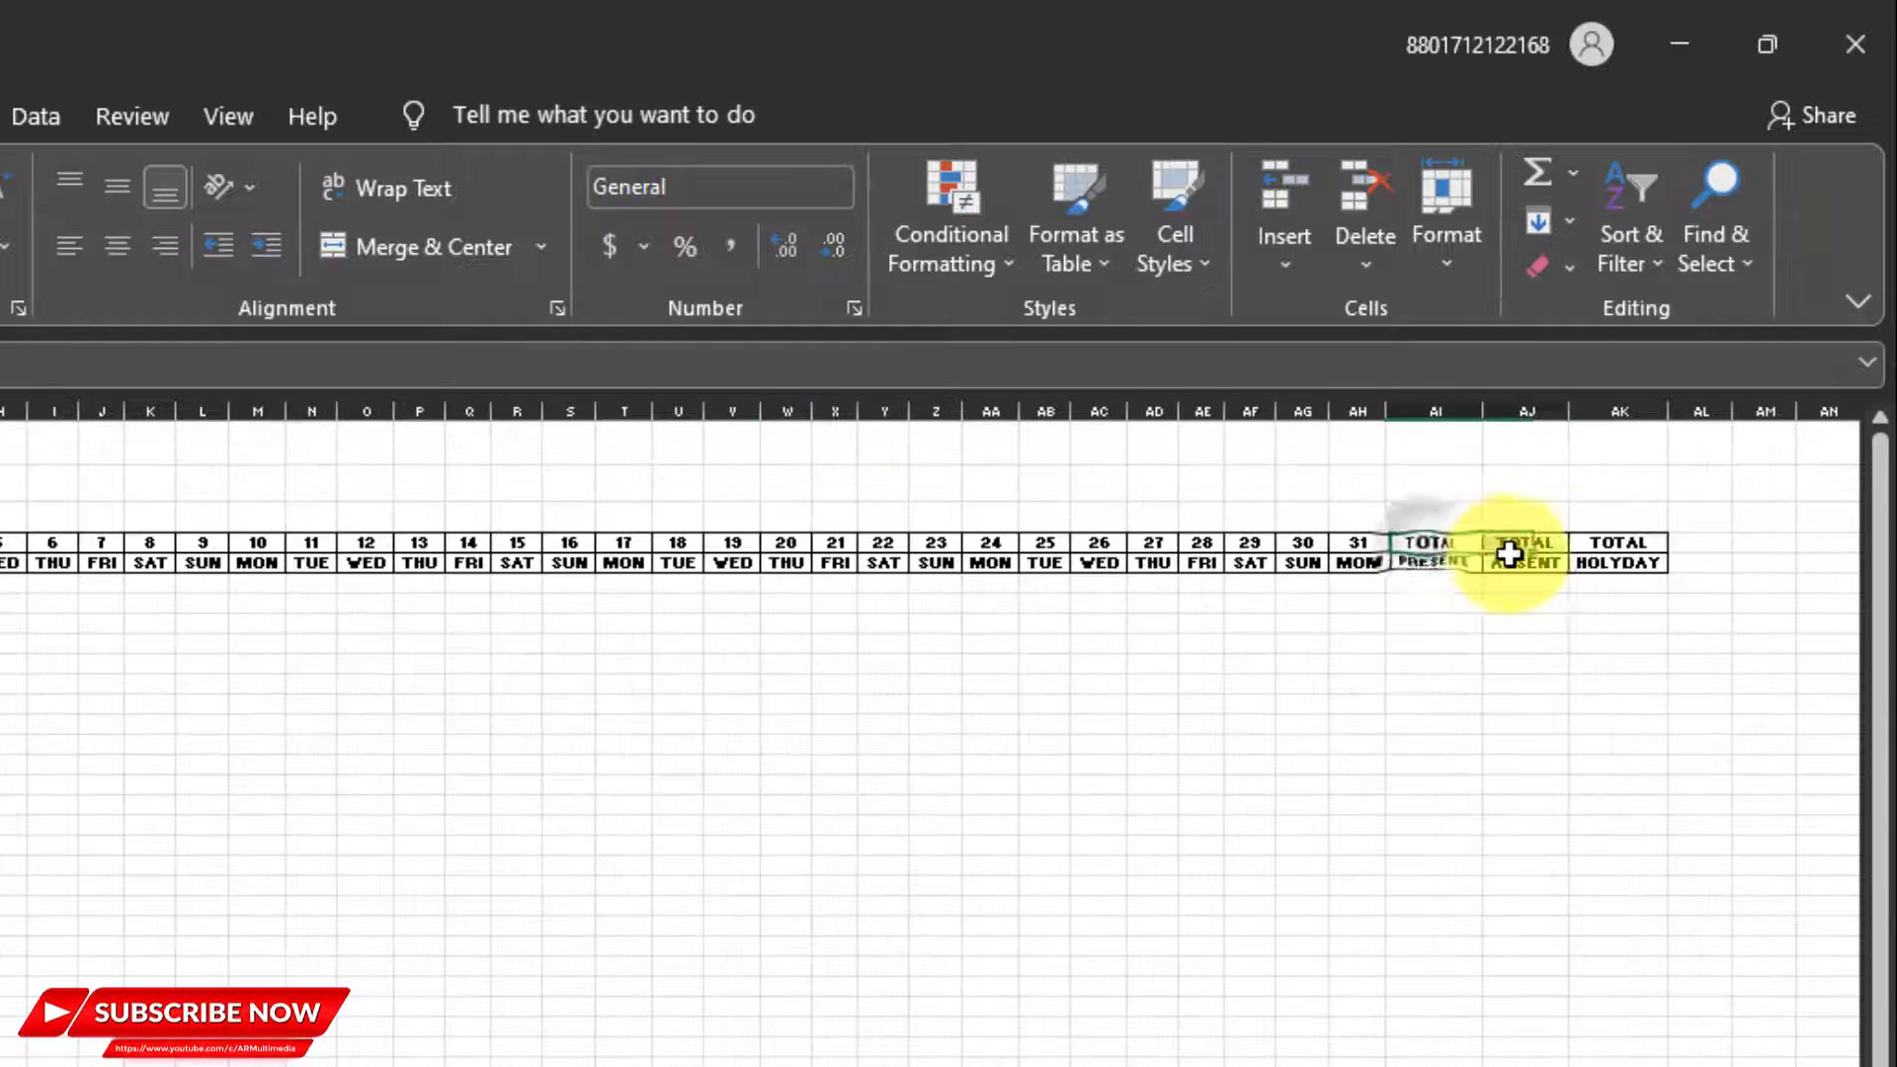
drag(1538, 413, 1678, 426)
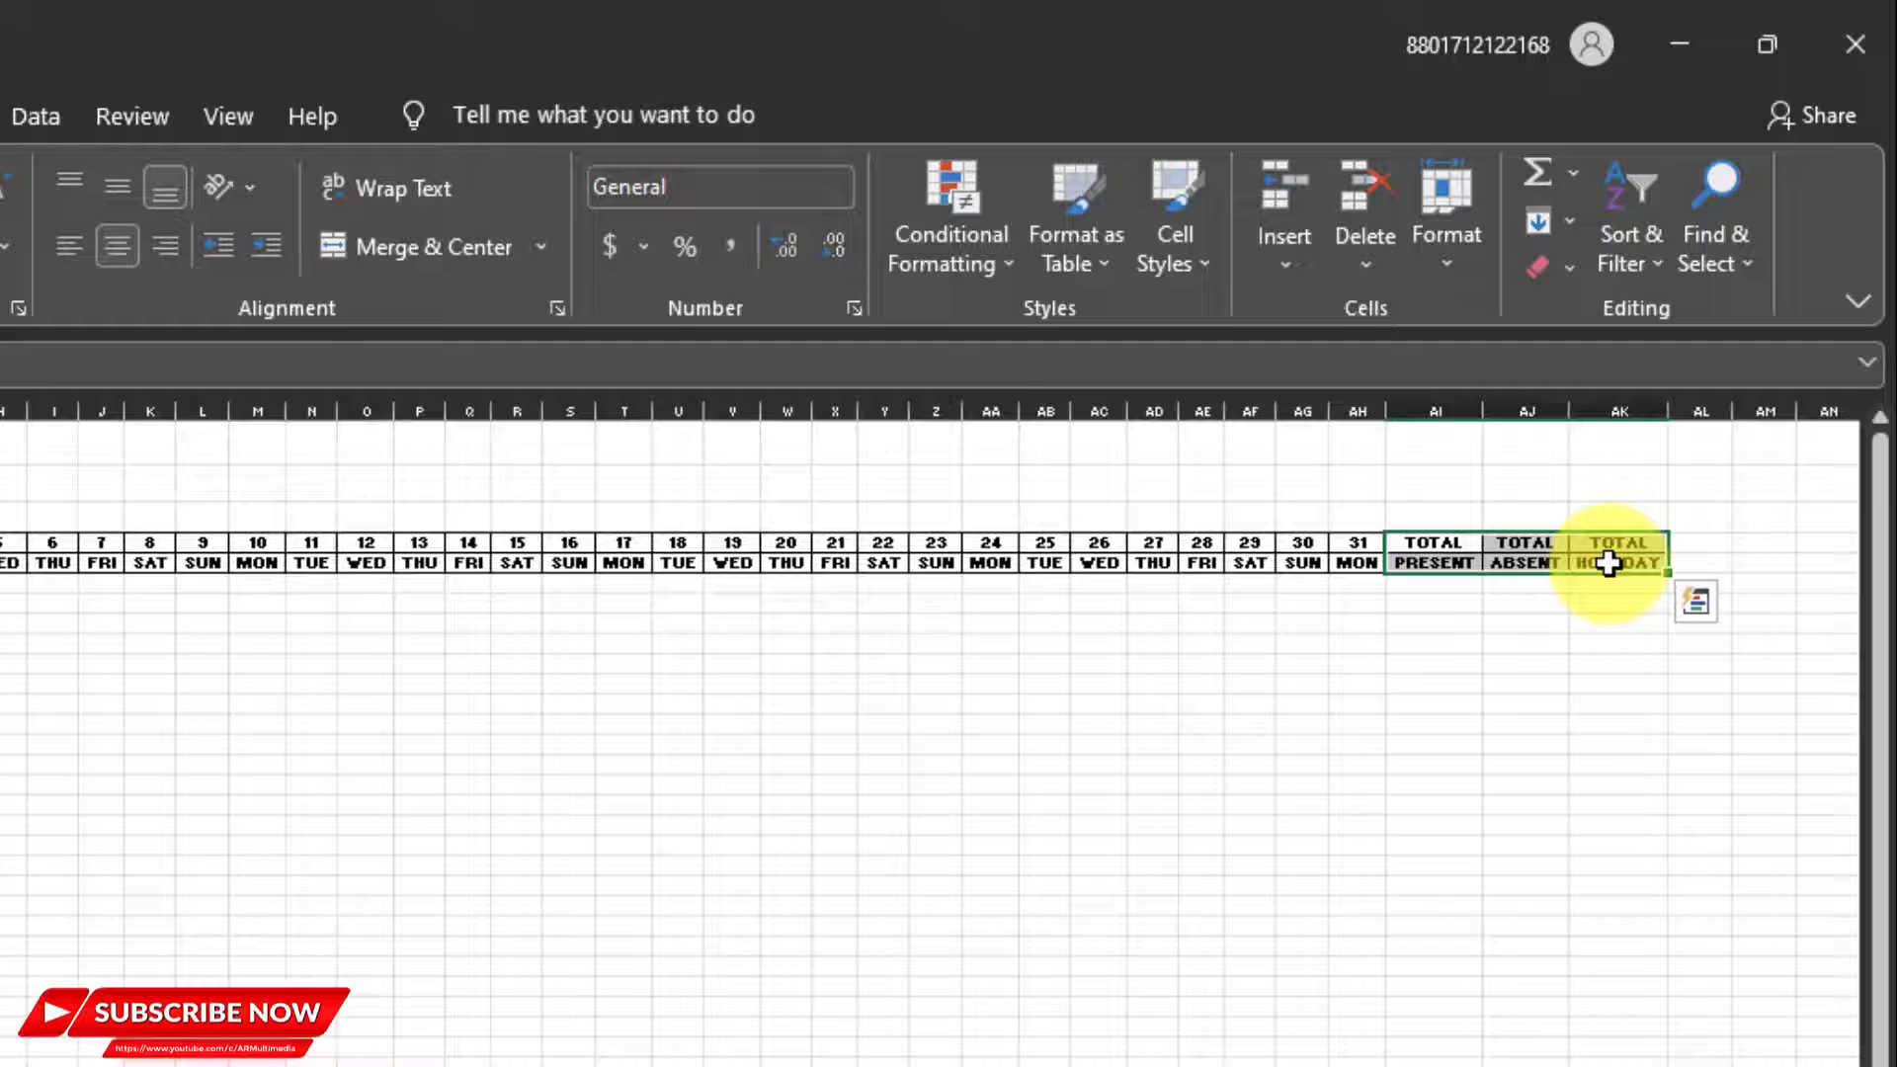
click(1447, 252)
mouse_move(1627, 474)
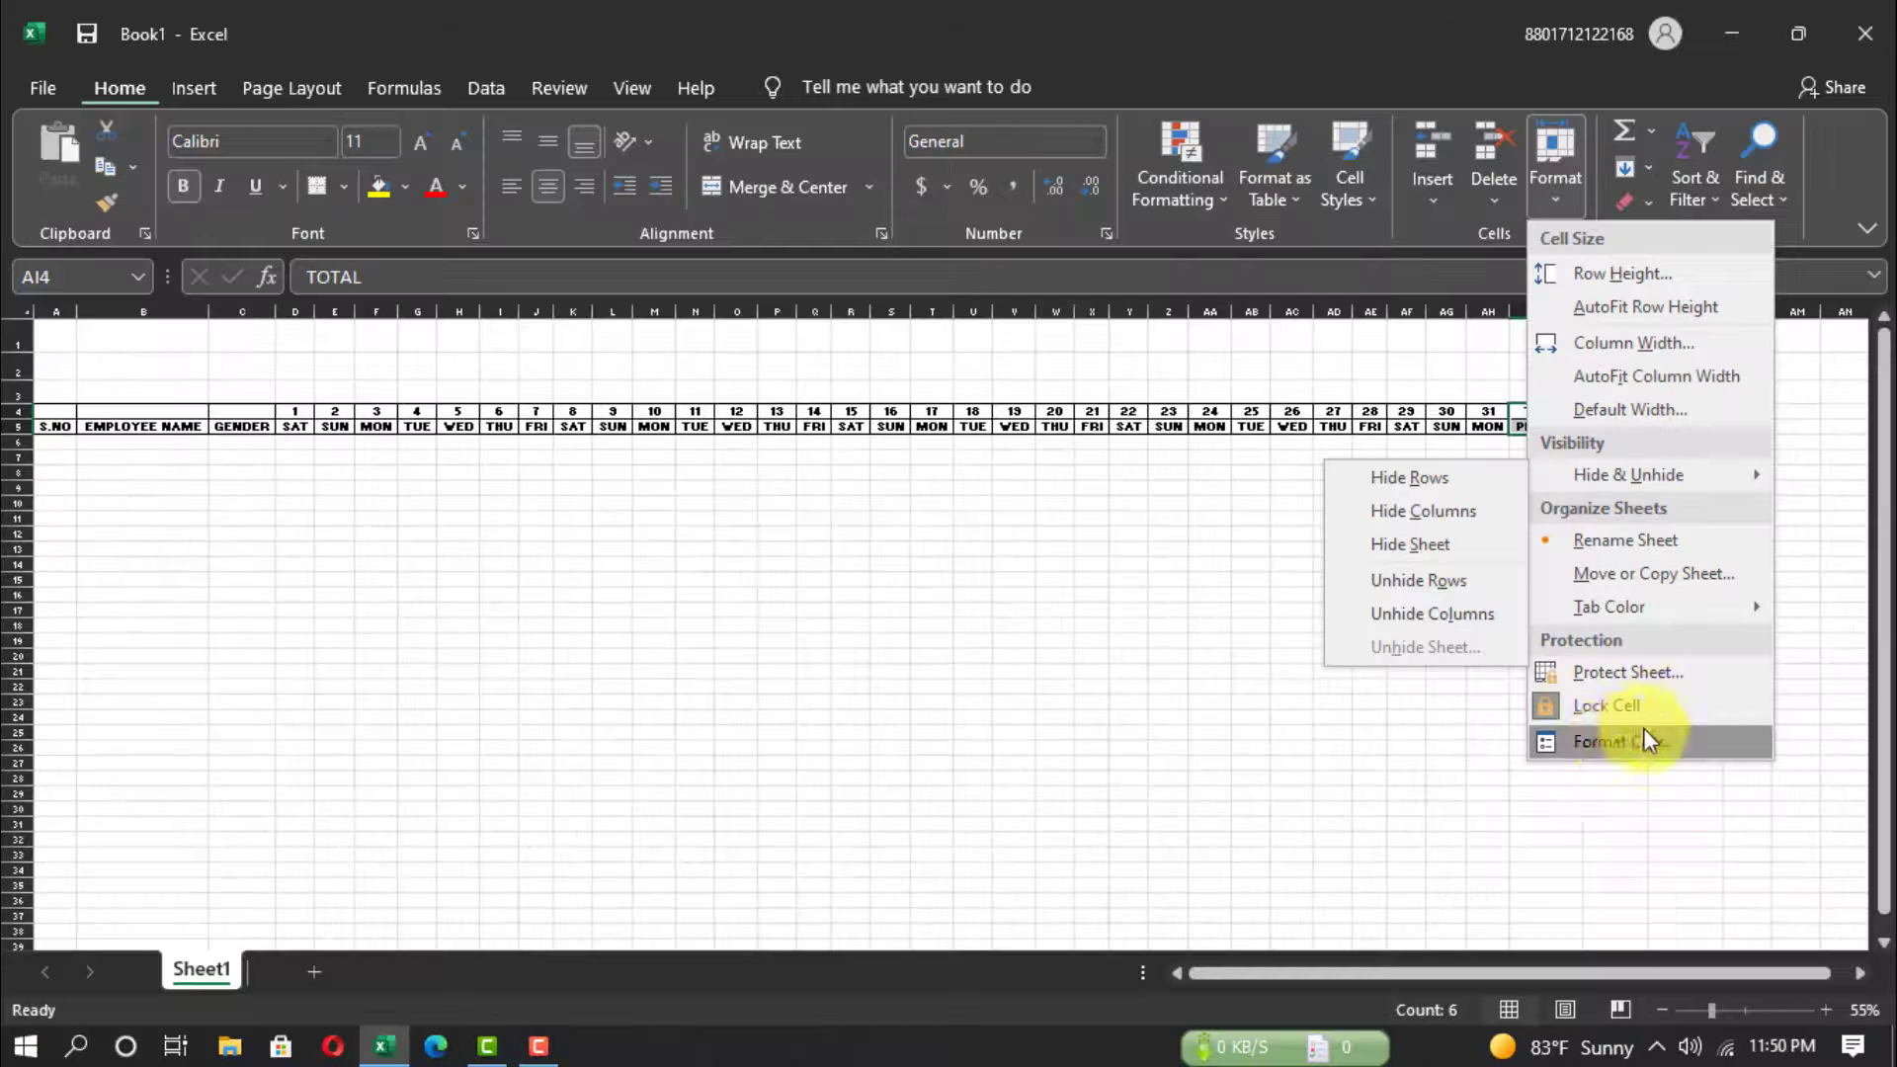
click(1626, 739)
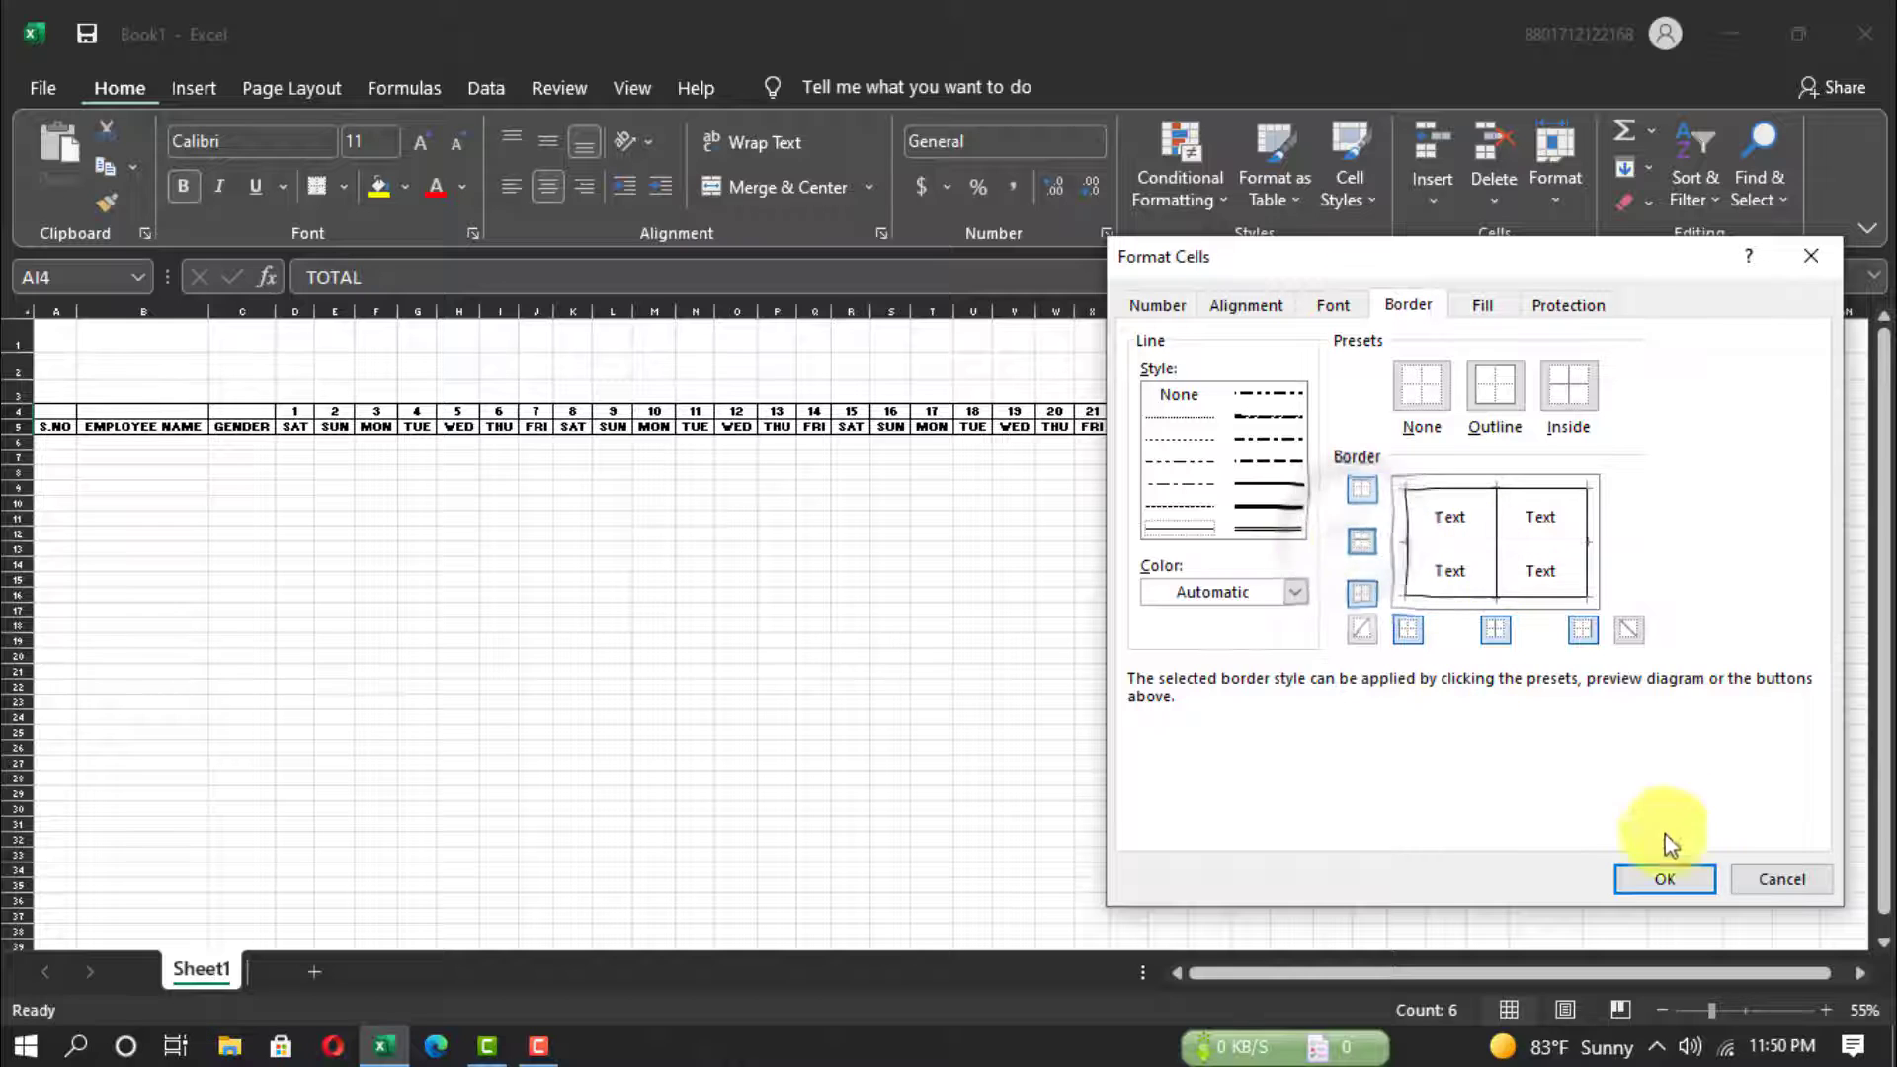
click(1660, 877)
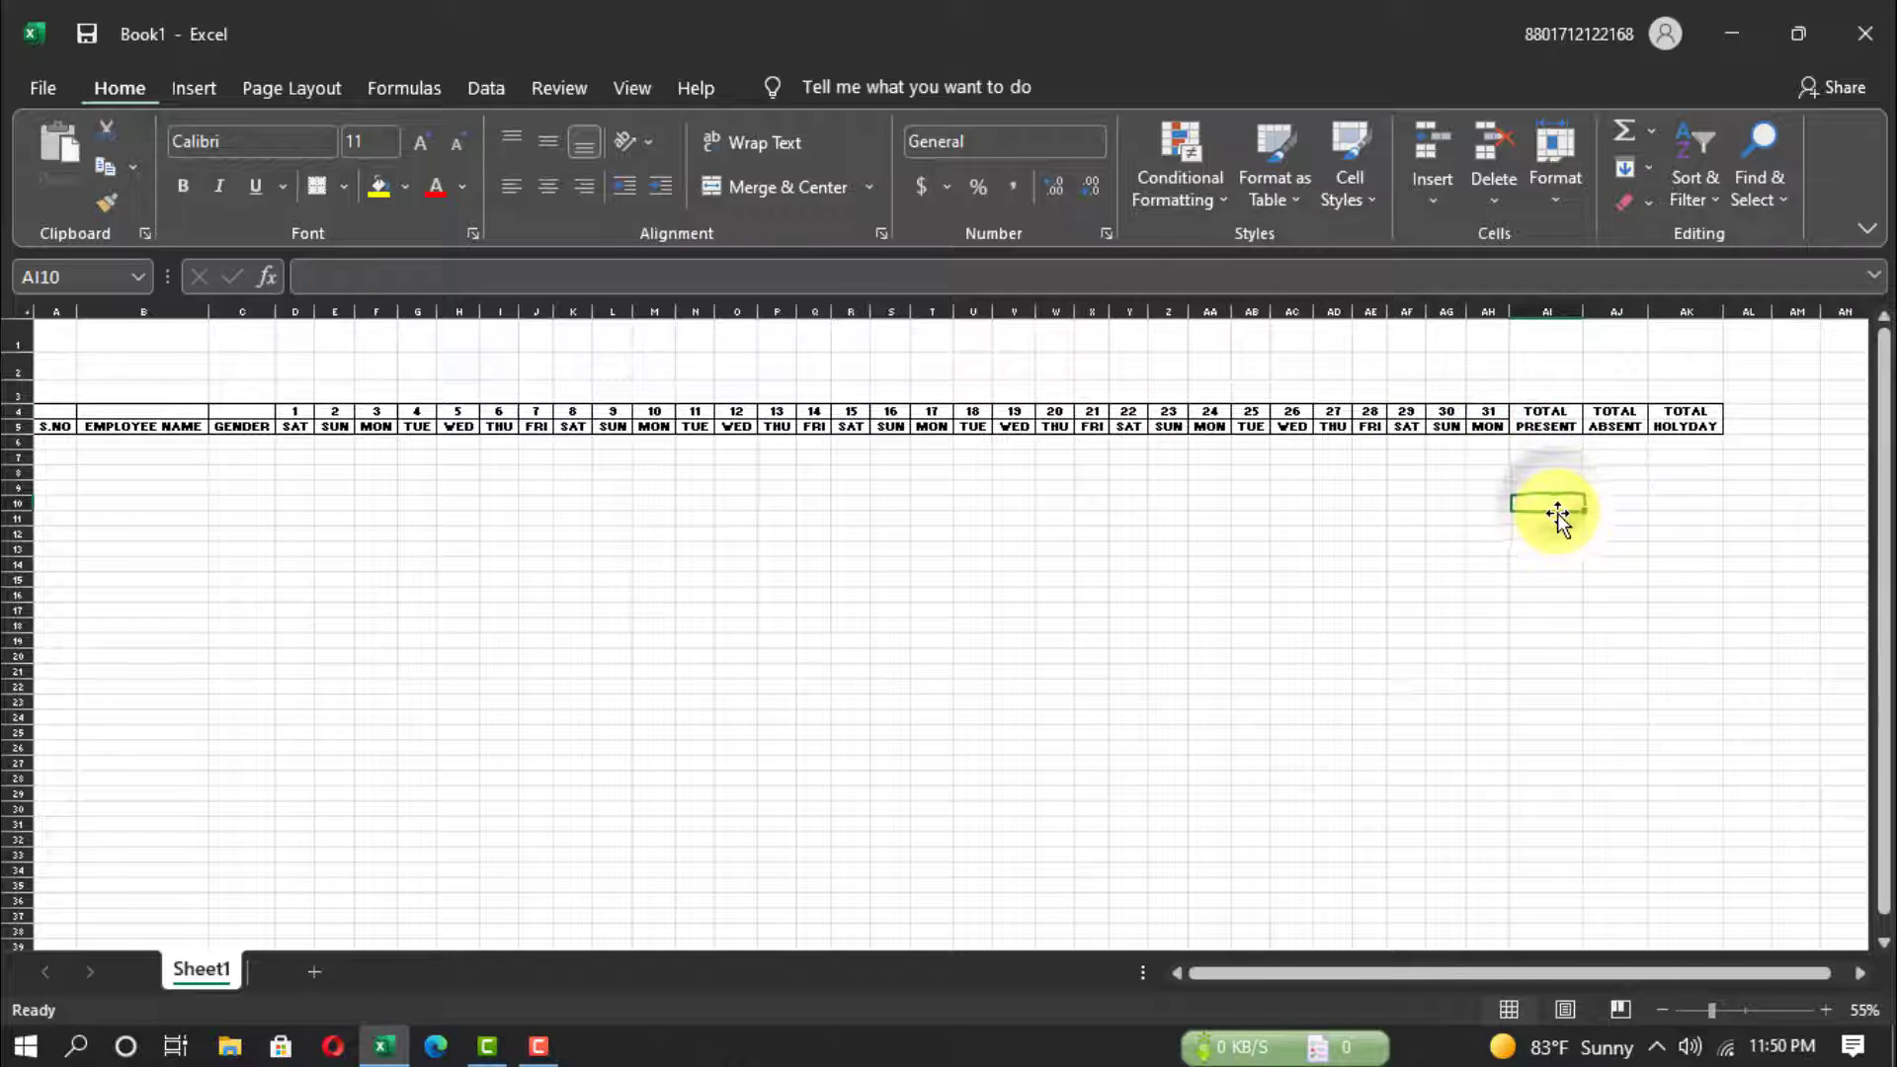
Fill header rows A4:AK5 with a light green background.
drag(50, 411, 1680, 433)
click(407, 184)
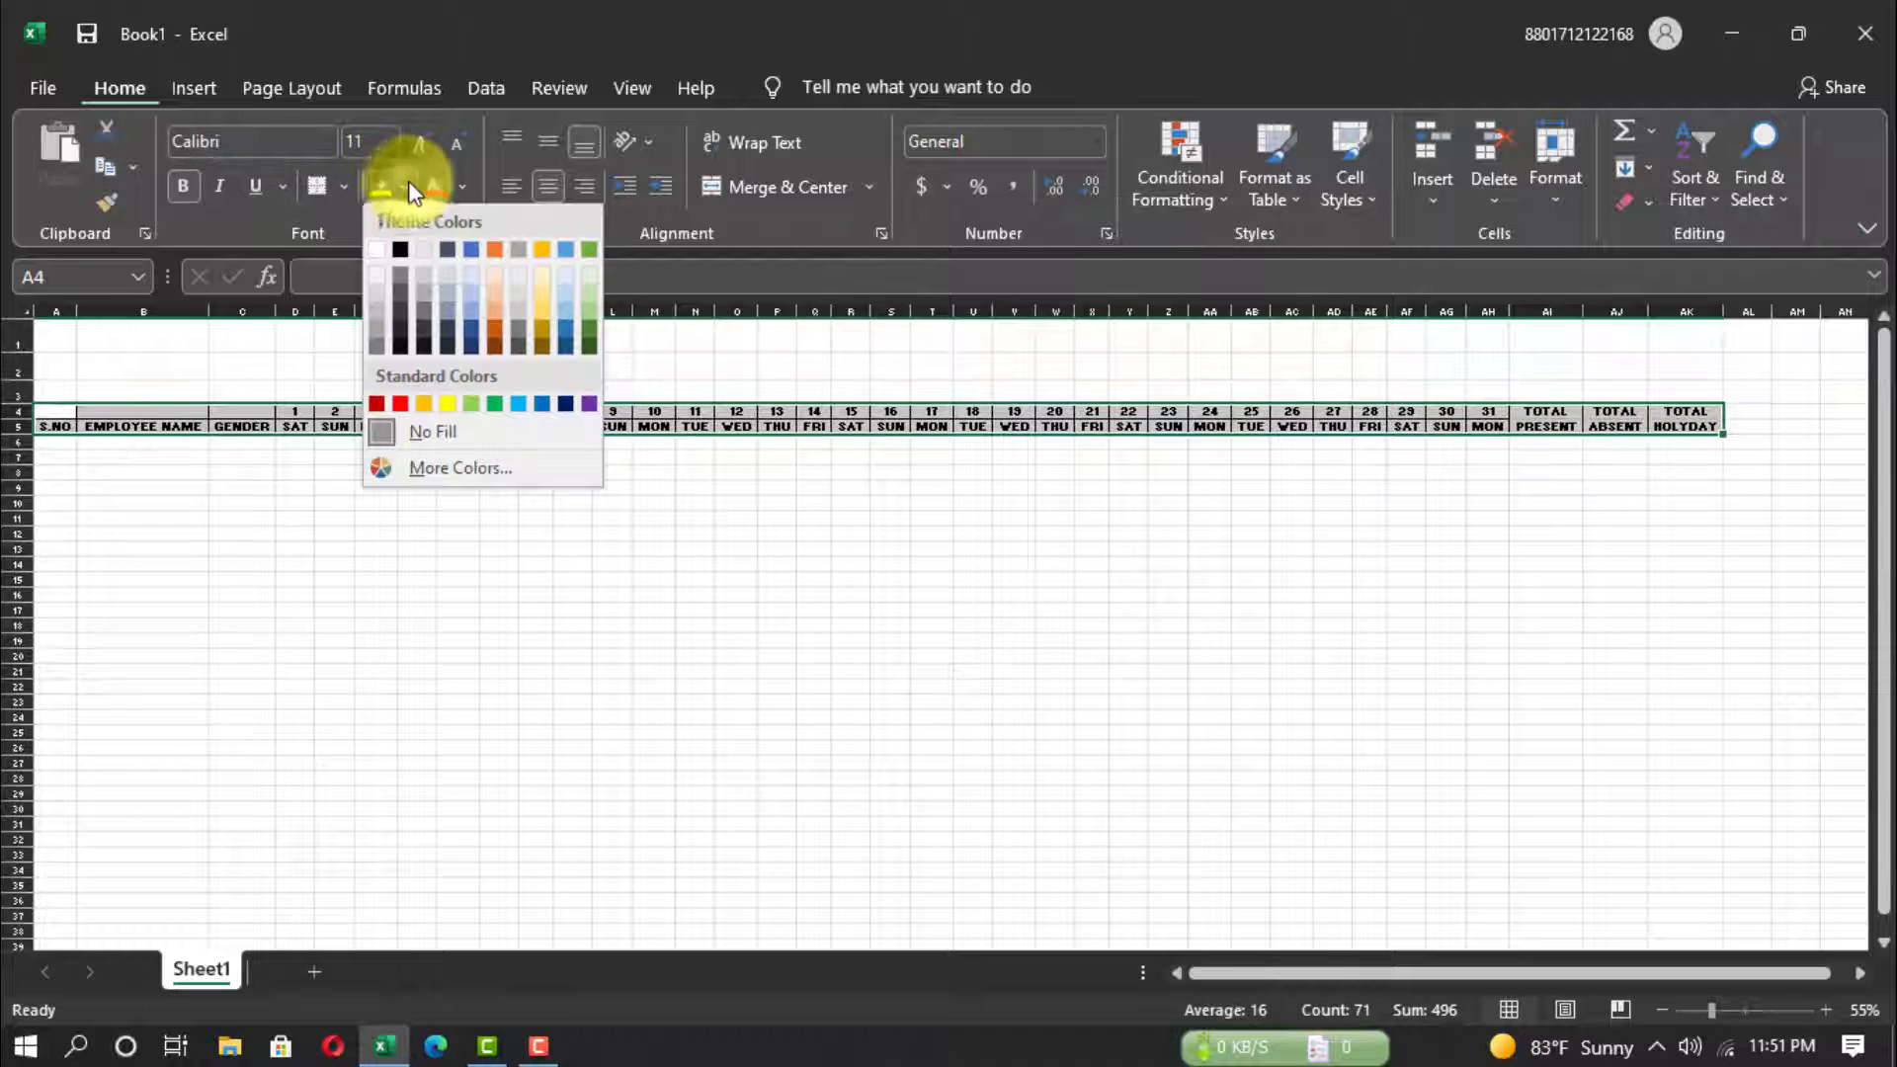
click(588, 293)
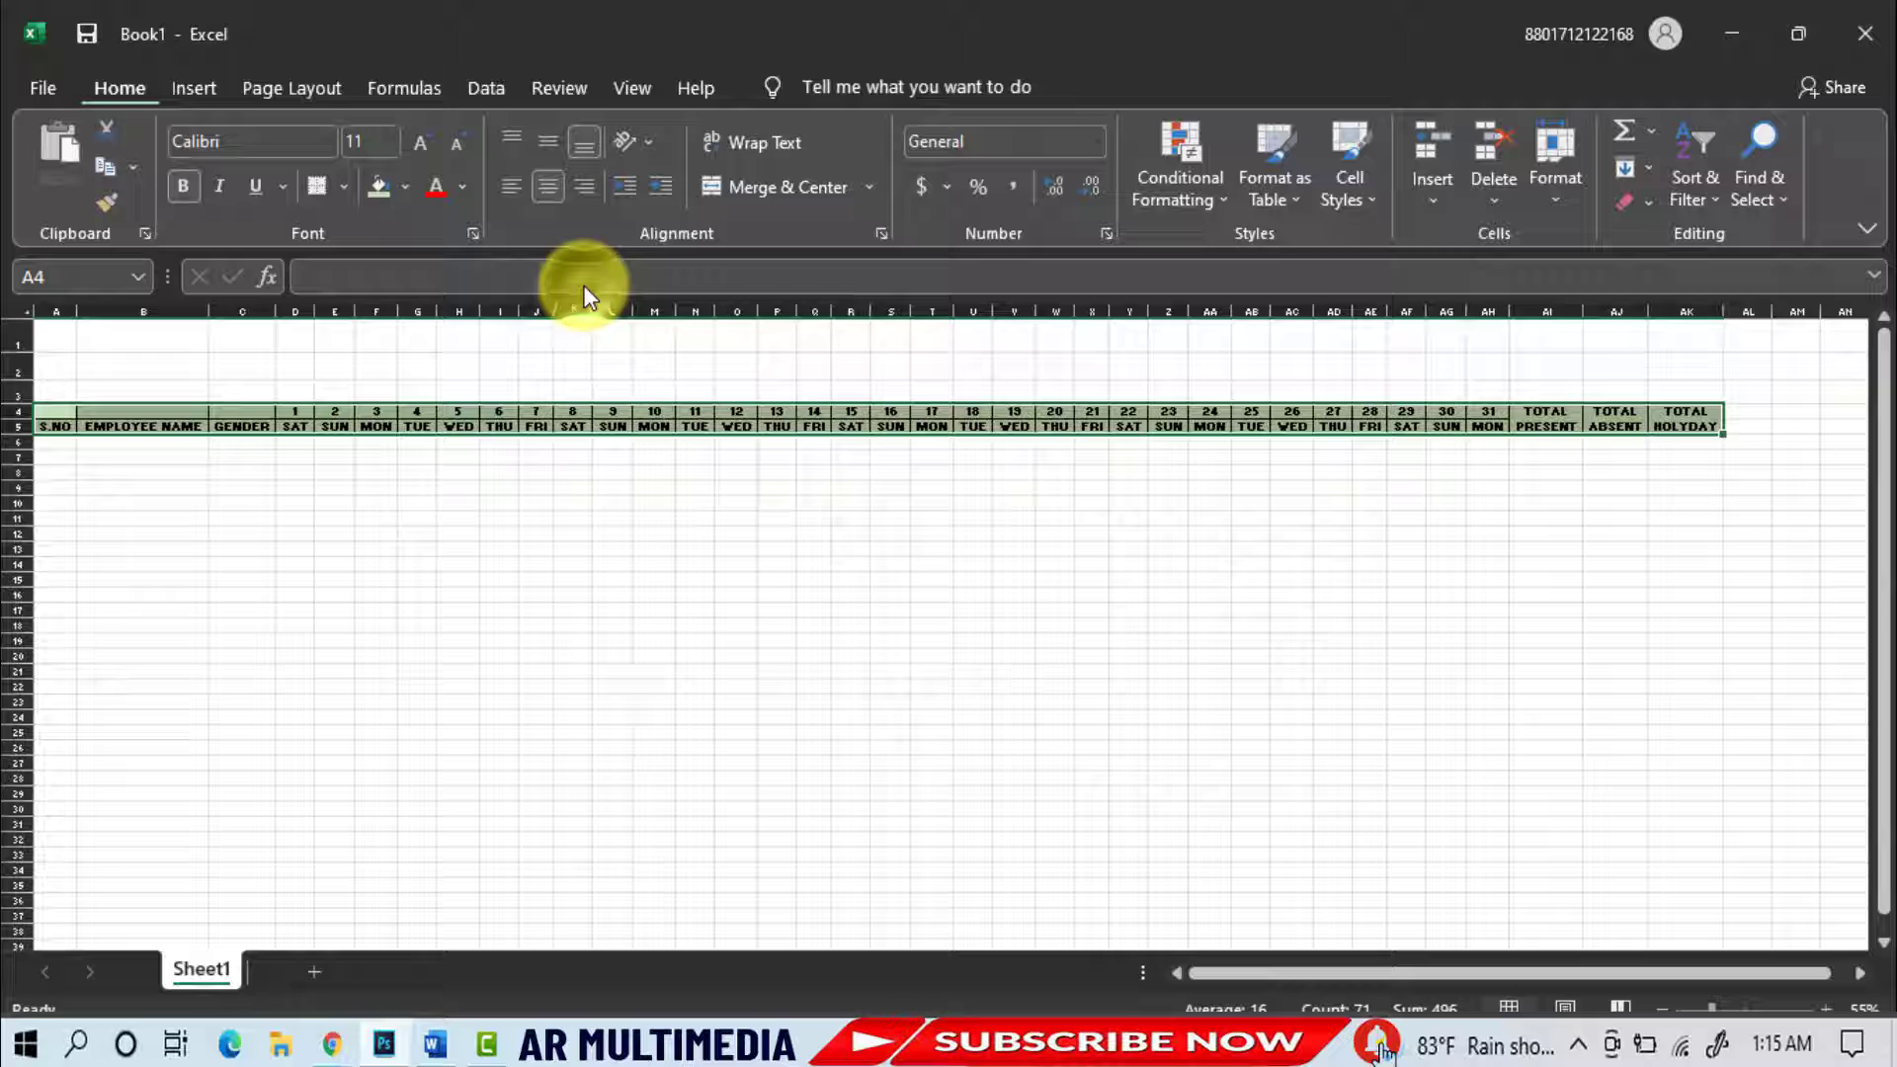
click(733, 610)
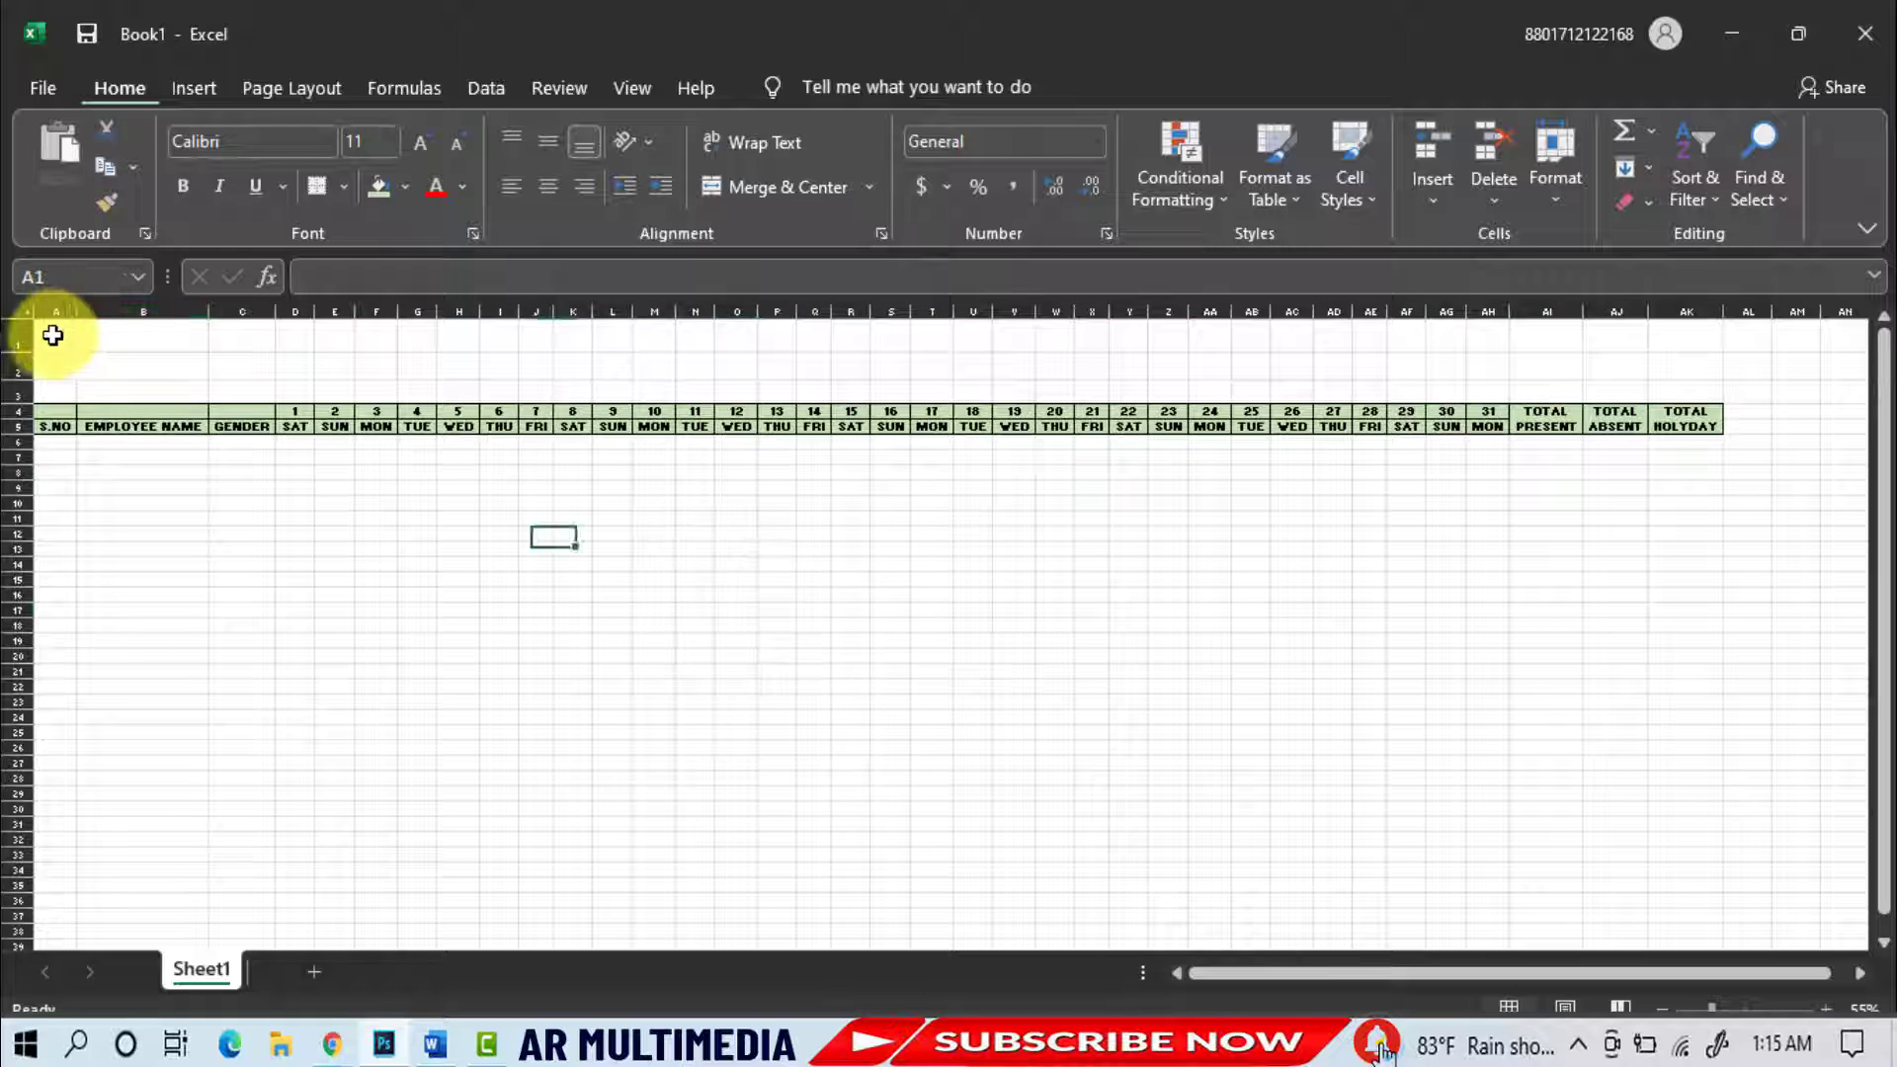
Merge A1:AK1 into a taller bold size-36 title cell and type the company name.
drag(52, 335, 1688, 352)
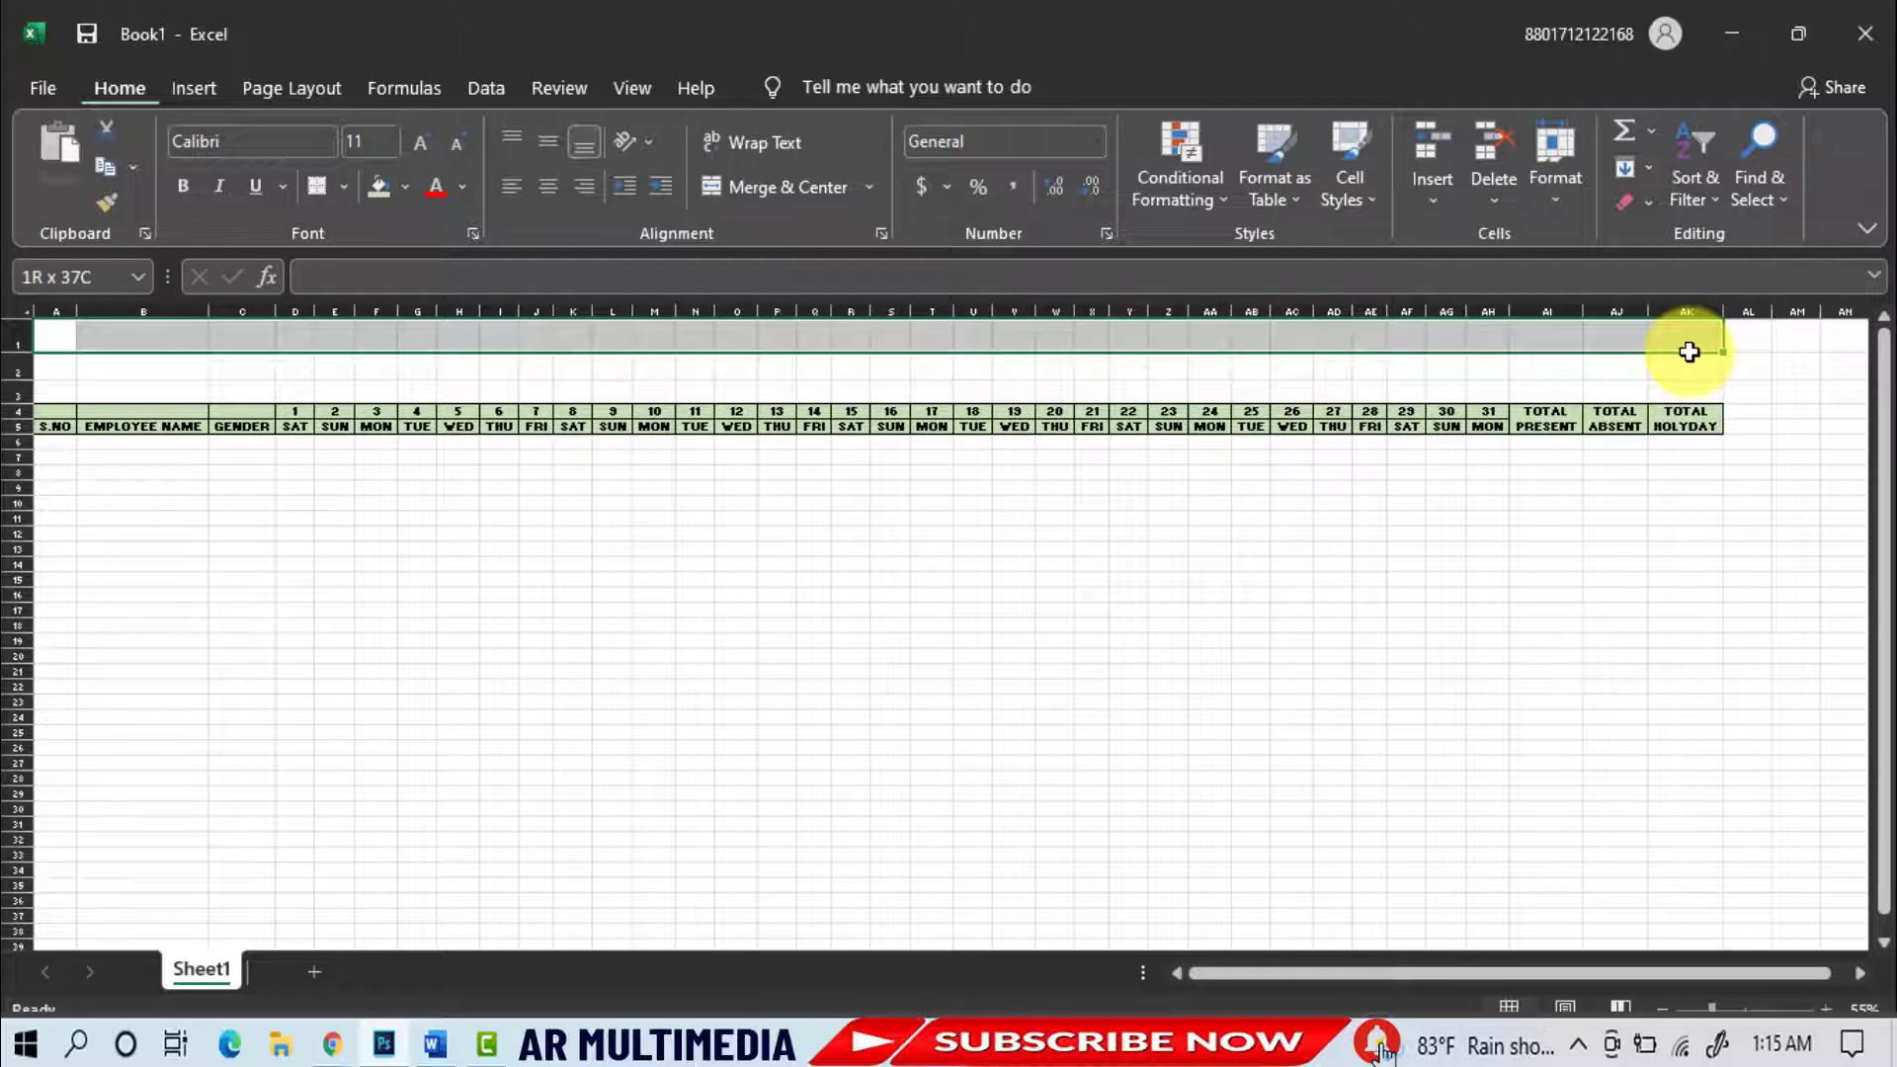
click(791, 185)
click(392, 142)
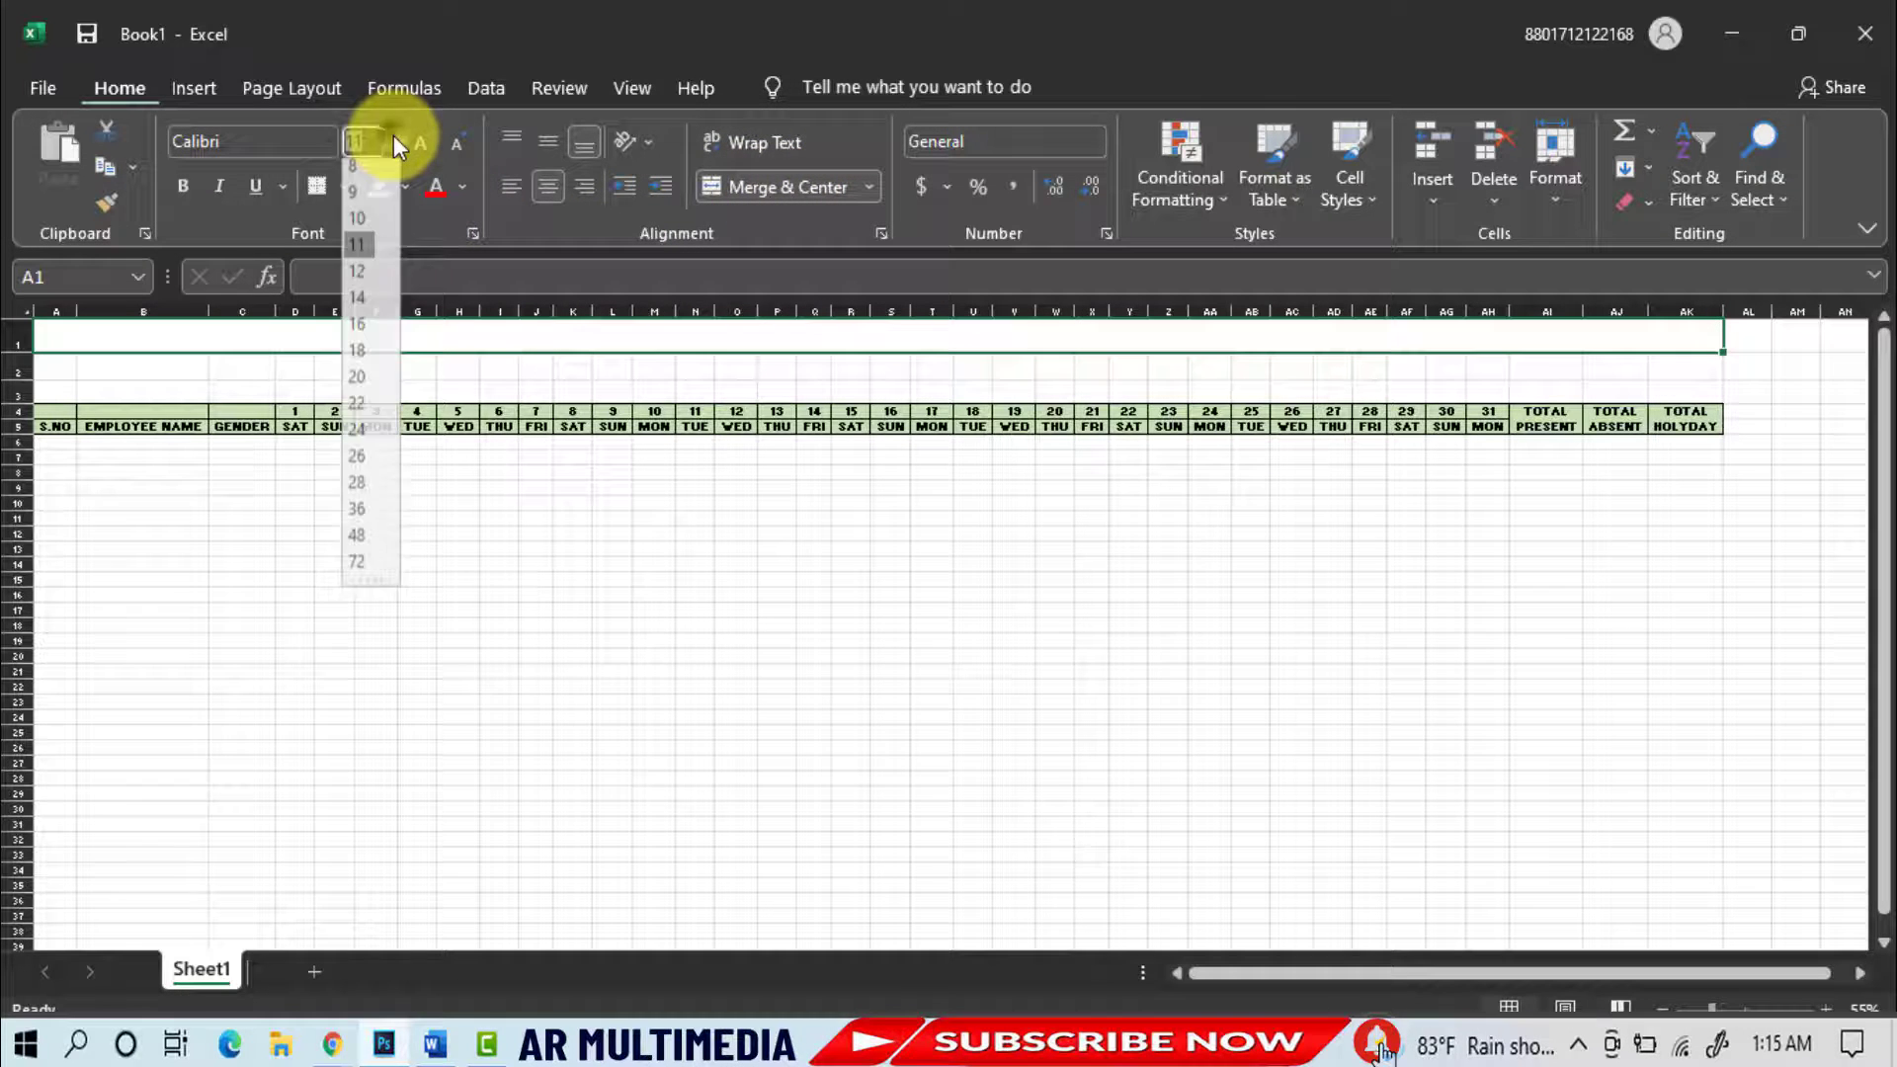
click(358, 515)
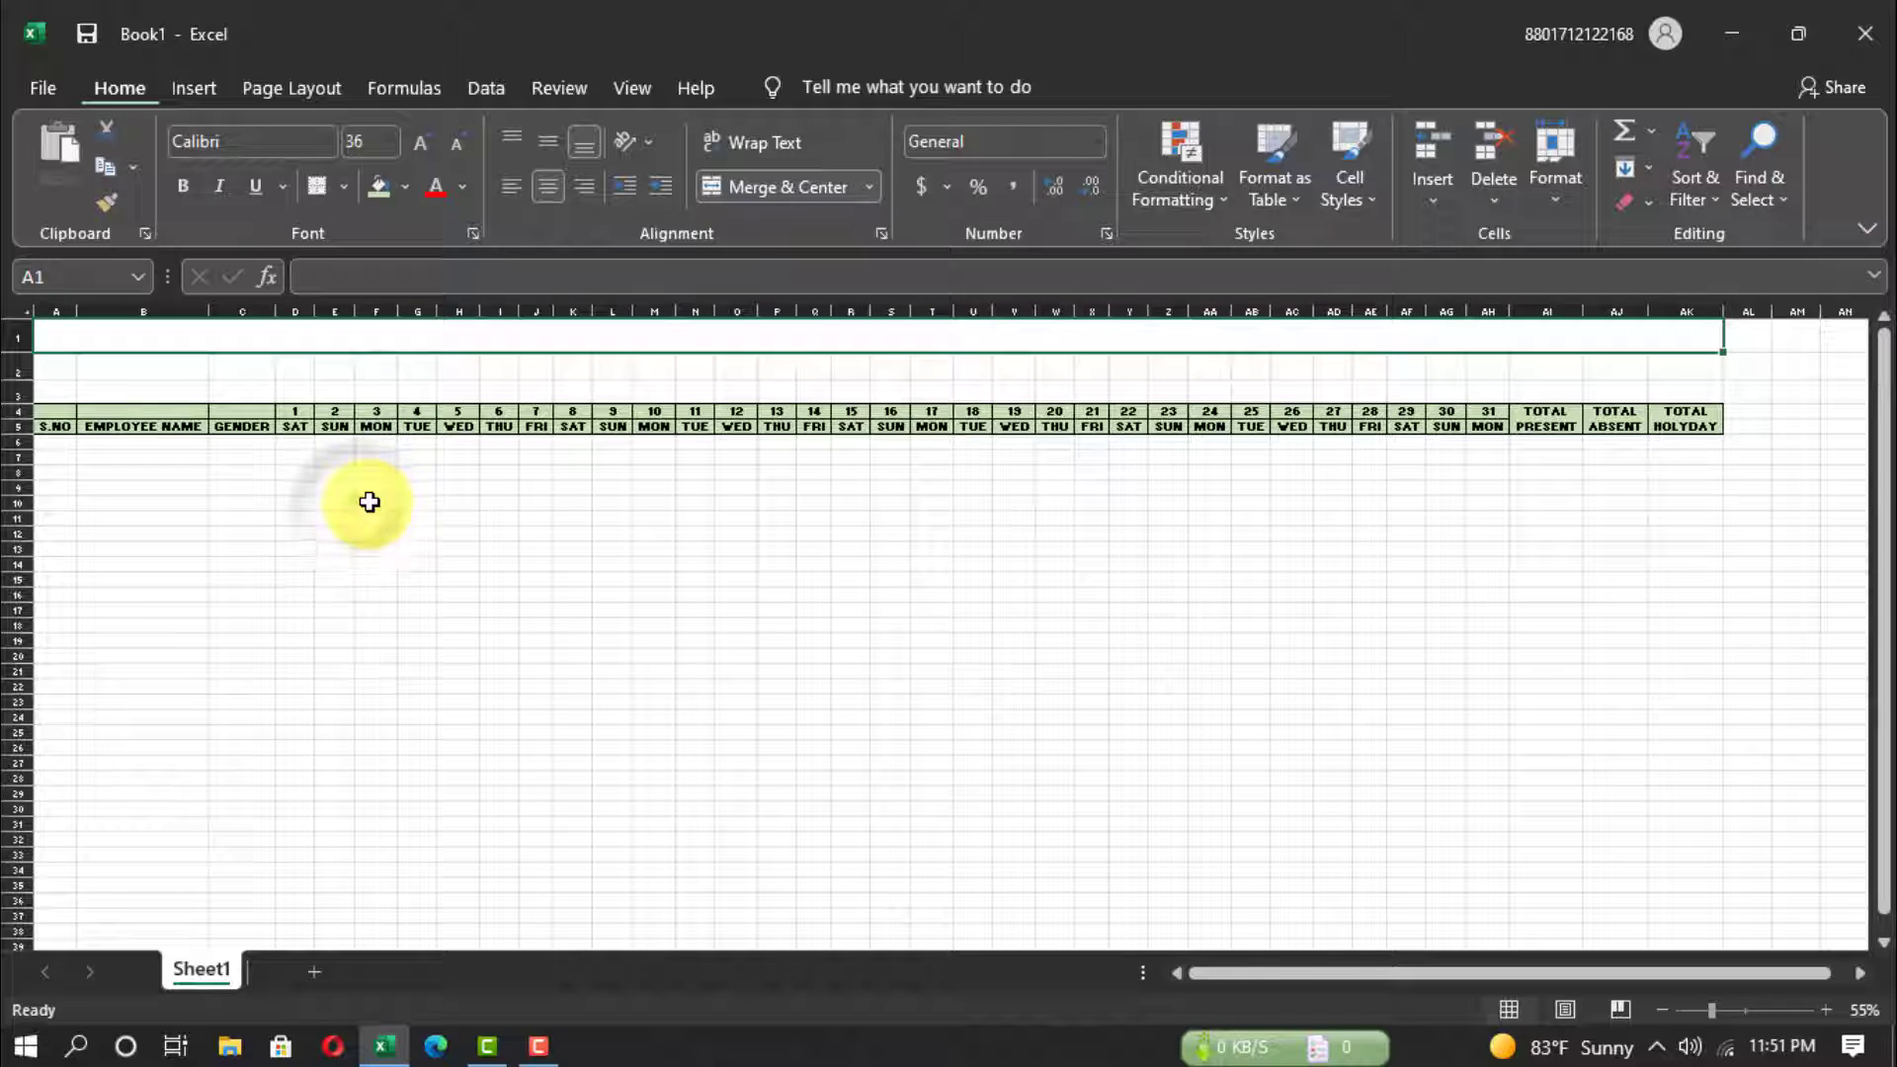
click(181, 188)
drag(17, 353, 24, 383)
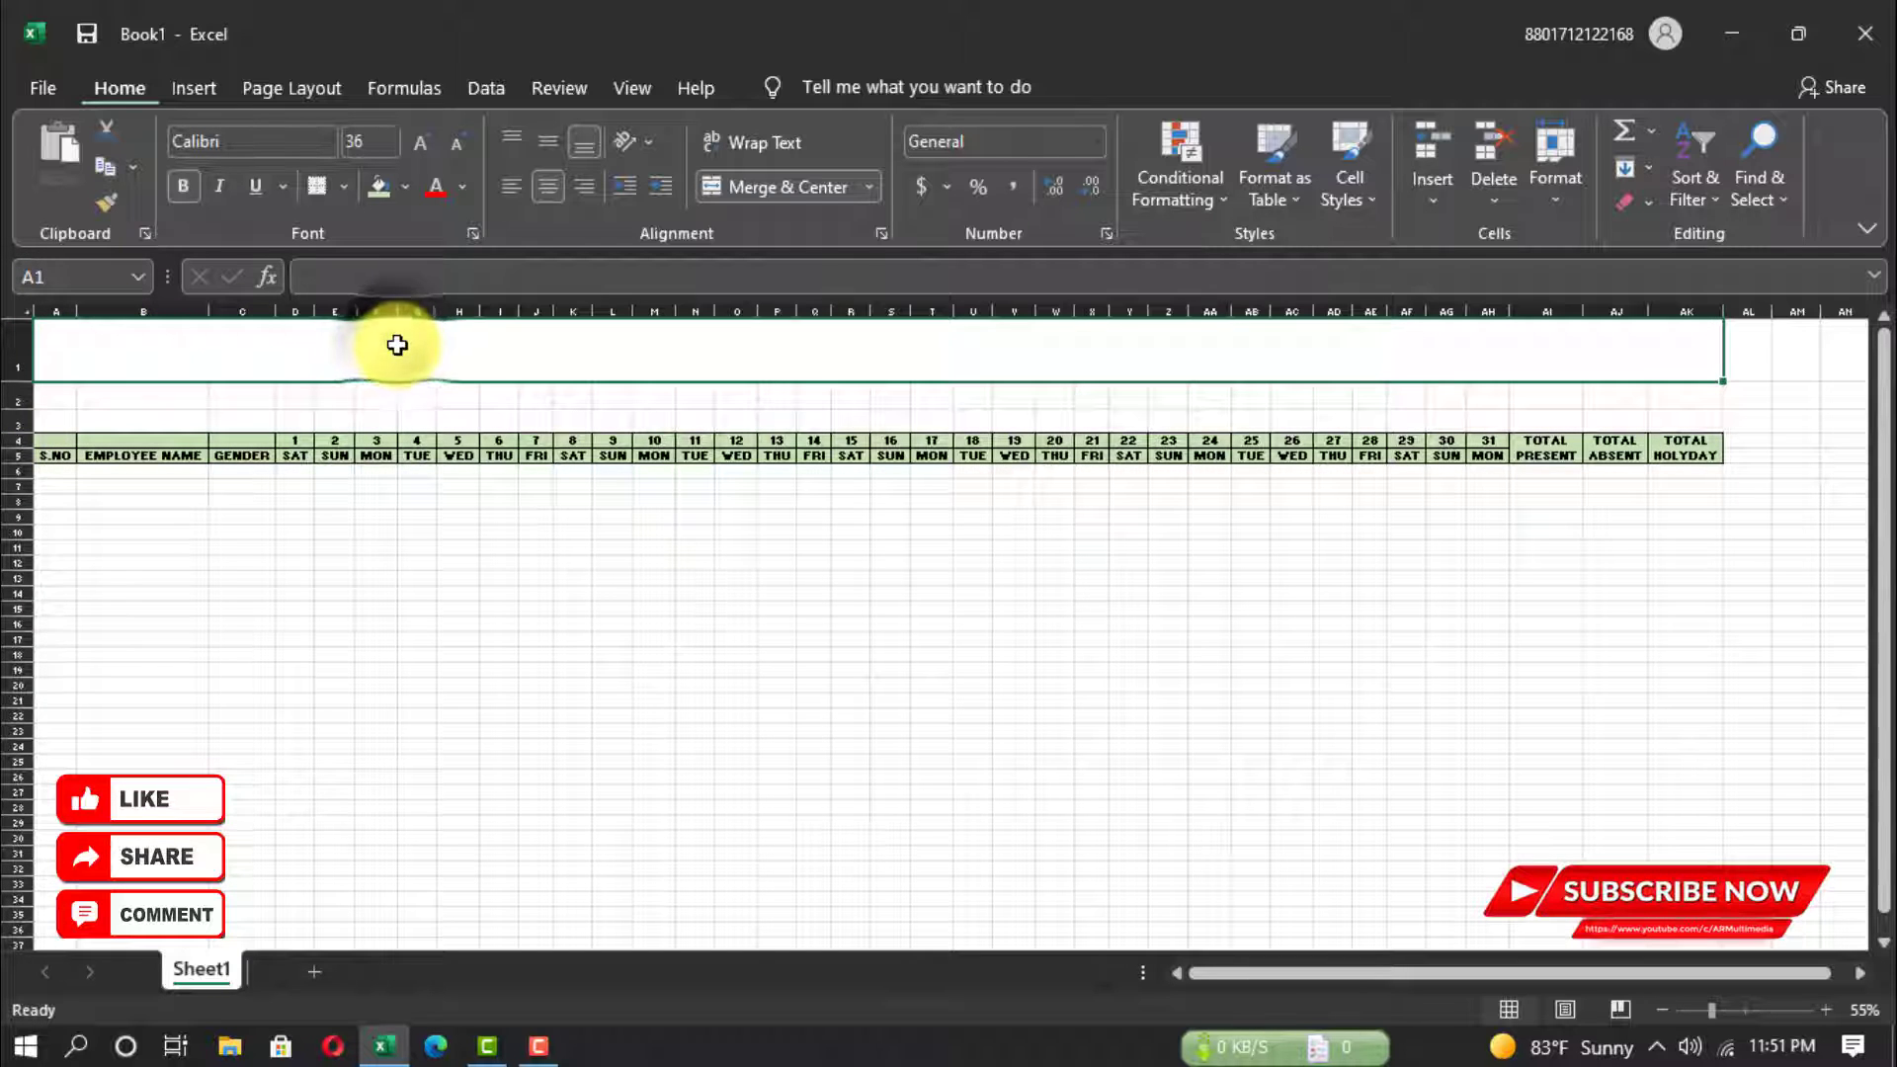
text(AR MULT)
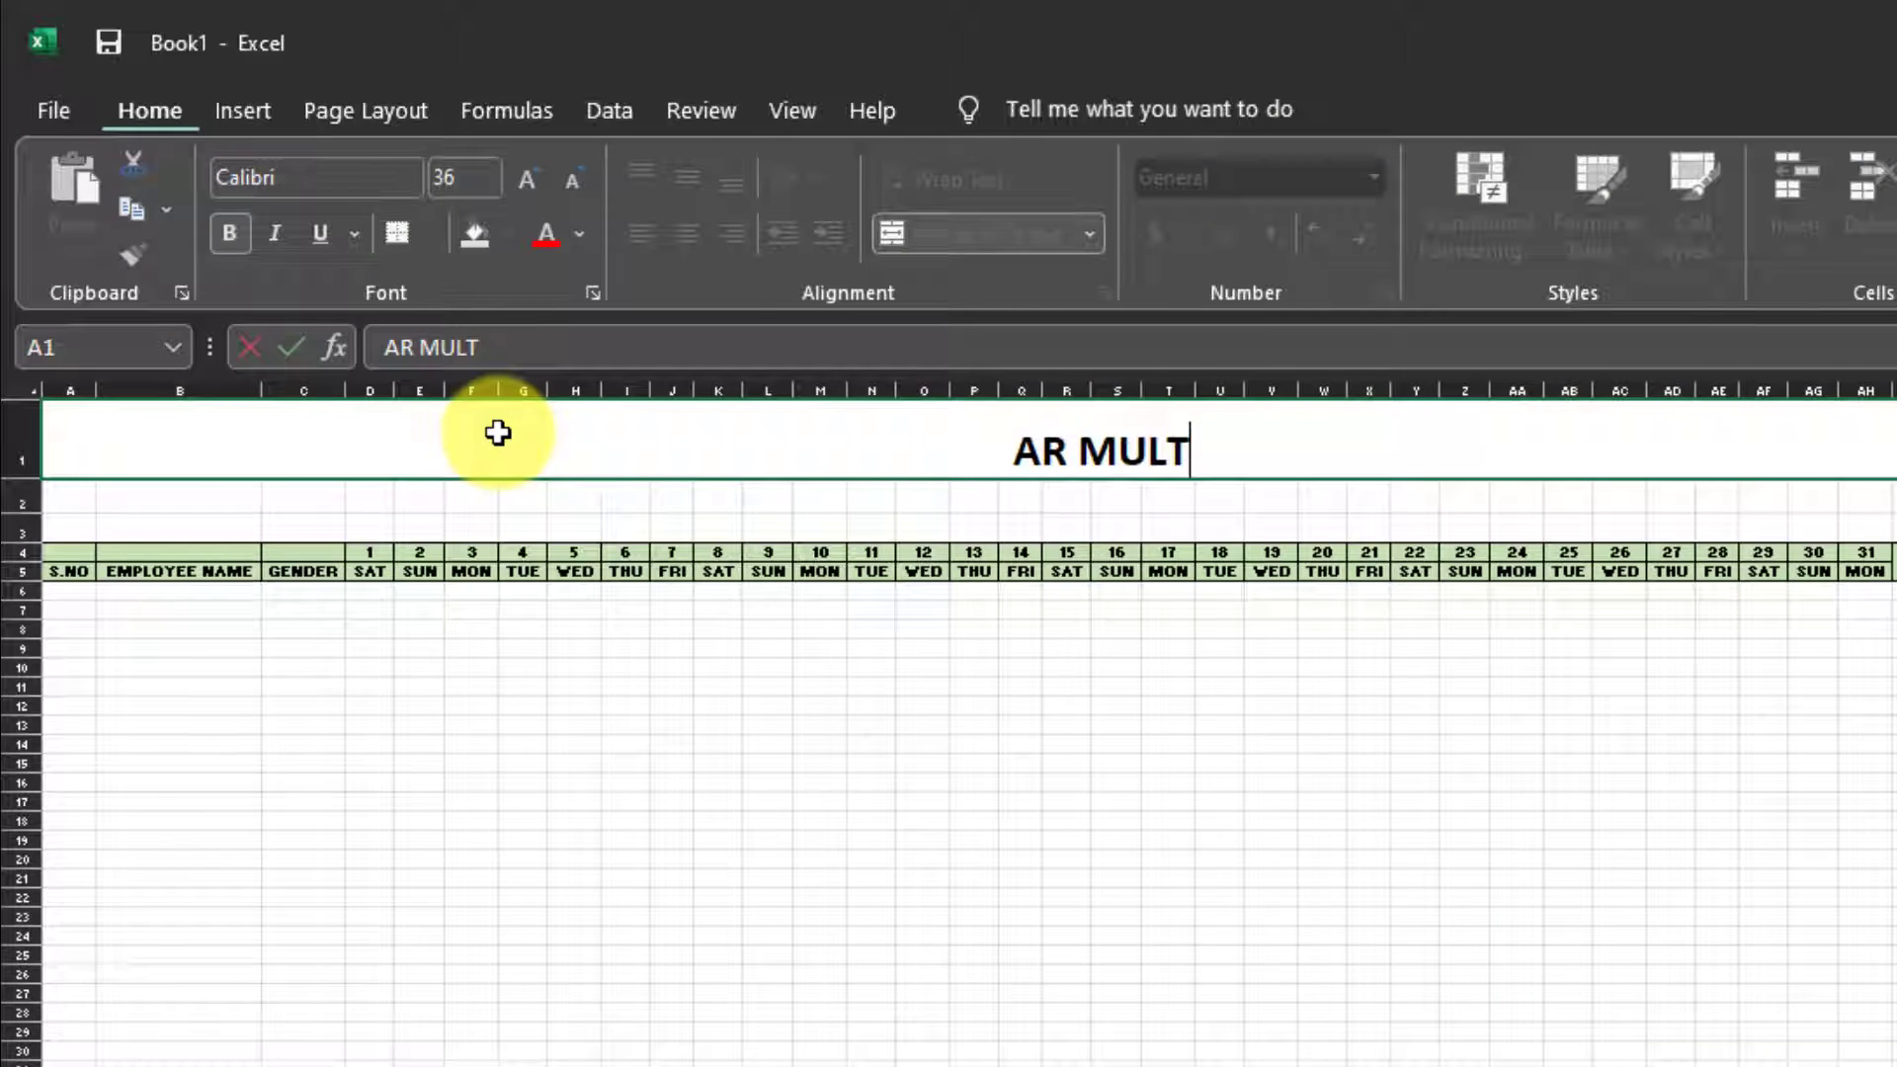
text(IMEDIA LTD)
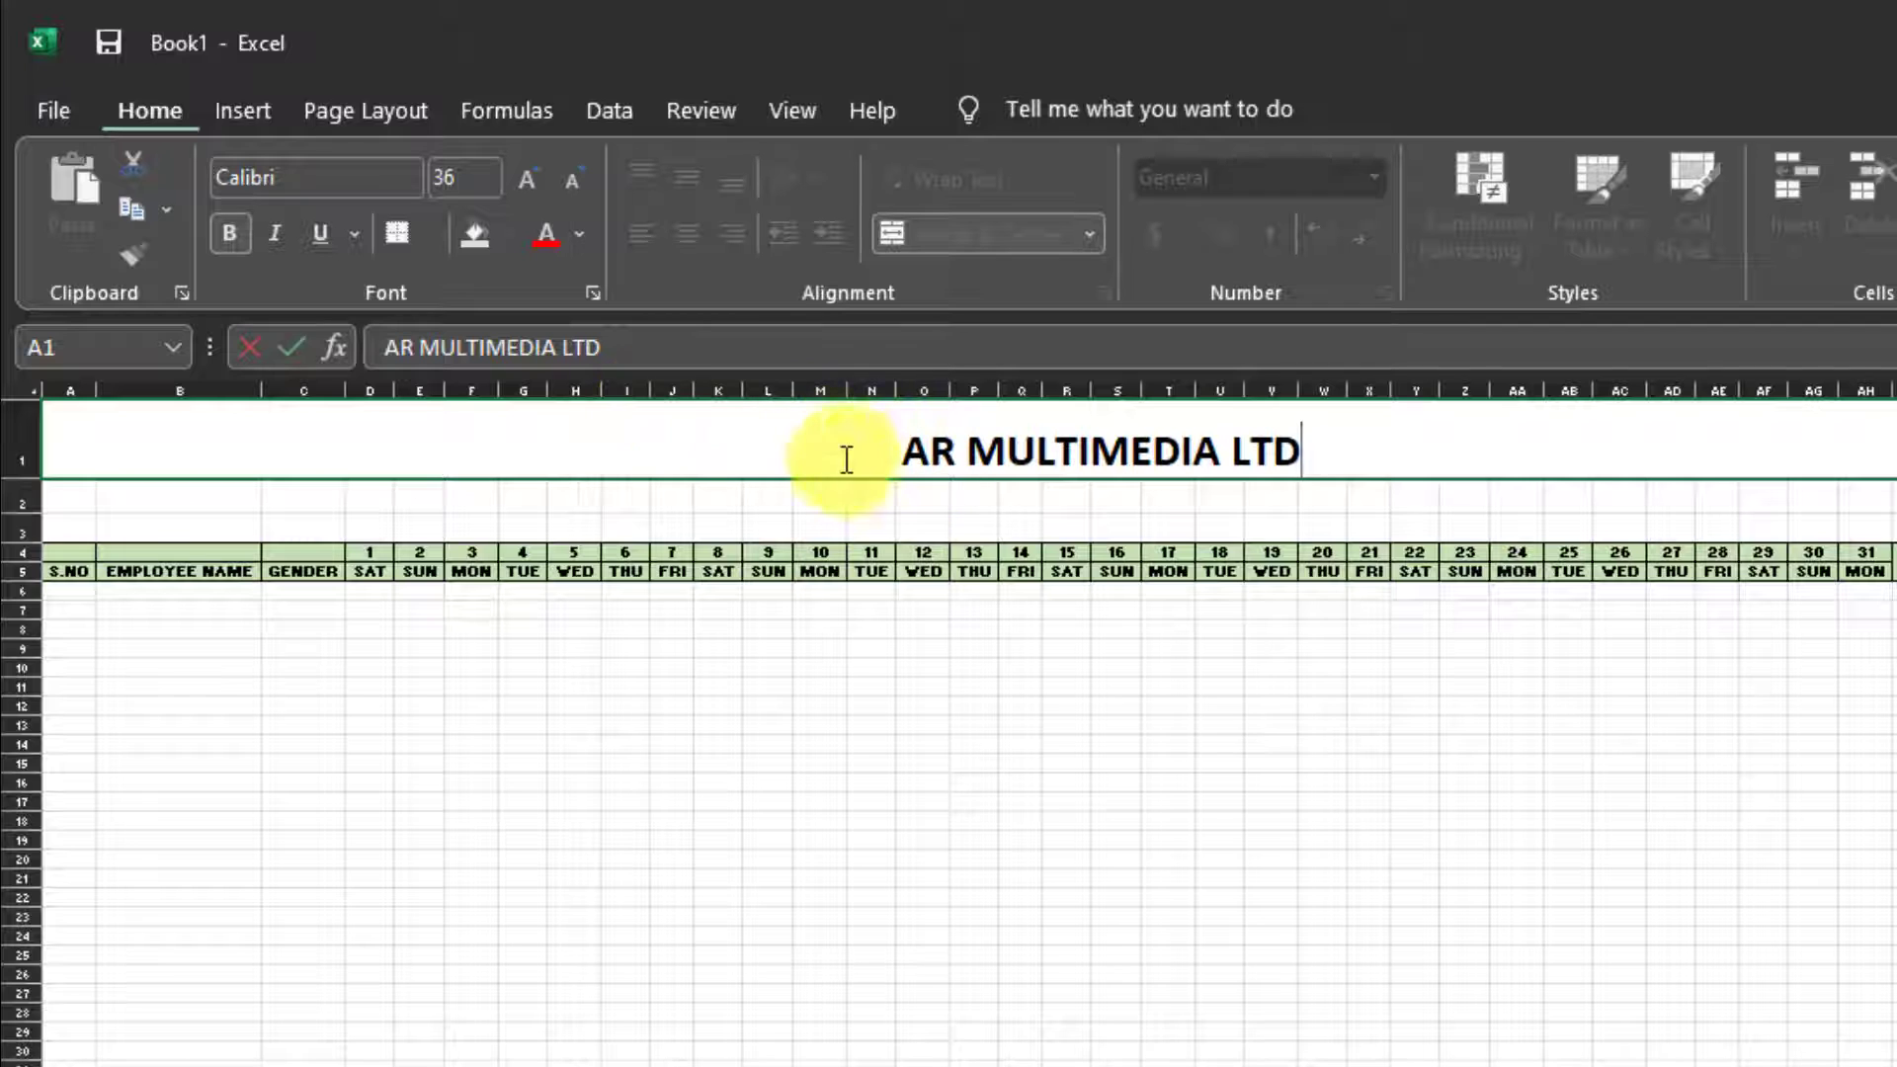
Enlarge the AR MULTIMEDIA LTD title to size 48 with a light green fill.
mouse_move(844, 449)
mouse_down()
mouse_move(1054, 496)
mouse_move(1348, 494)
mouse_up()
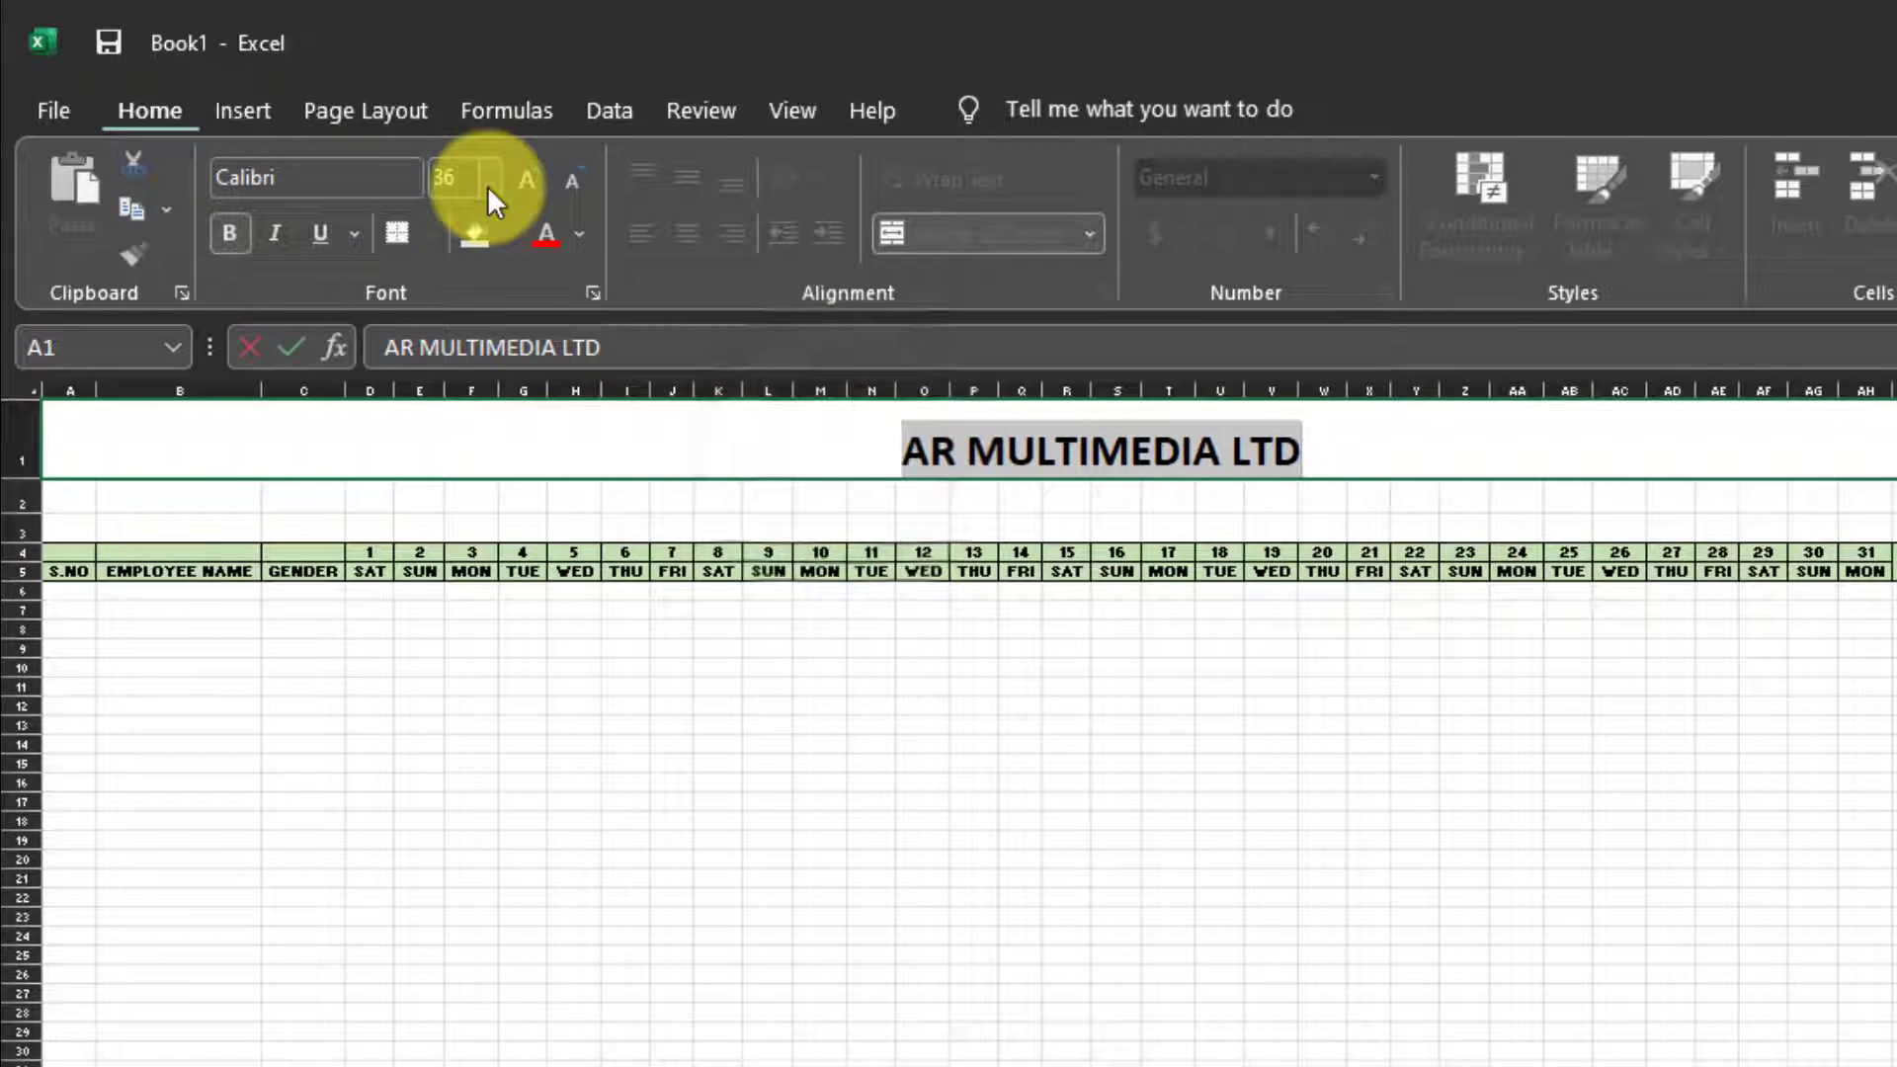
click(488, 185)
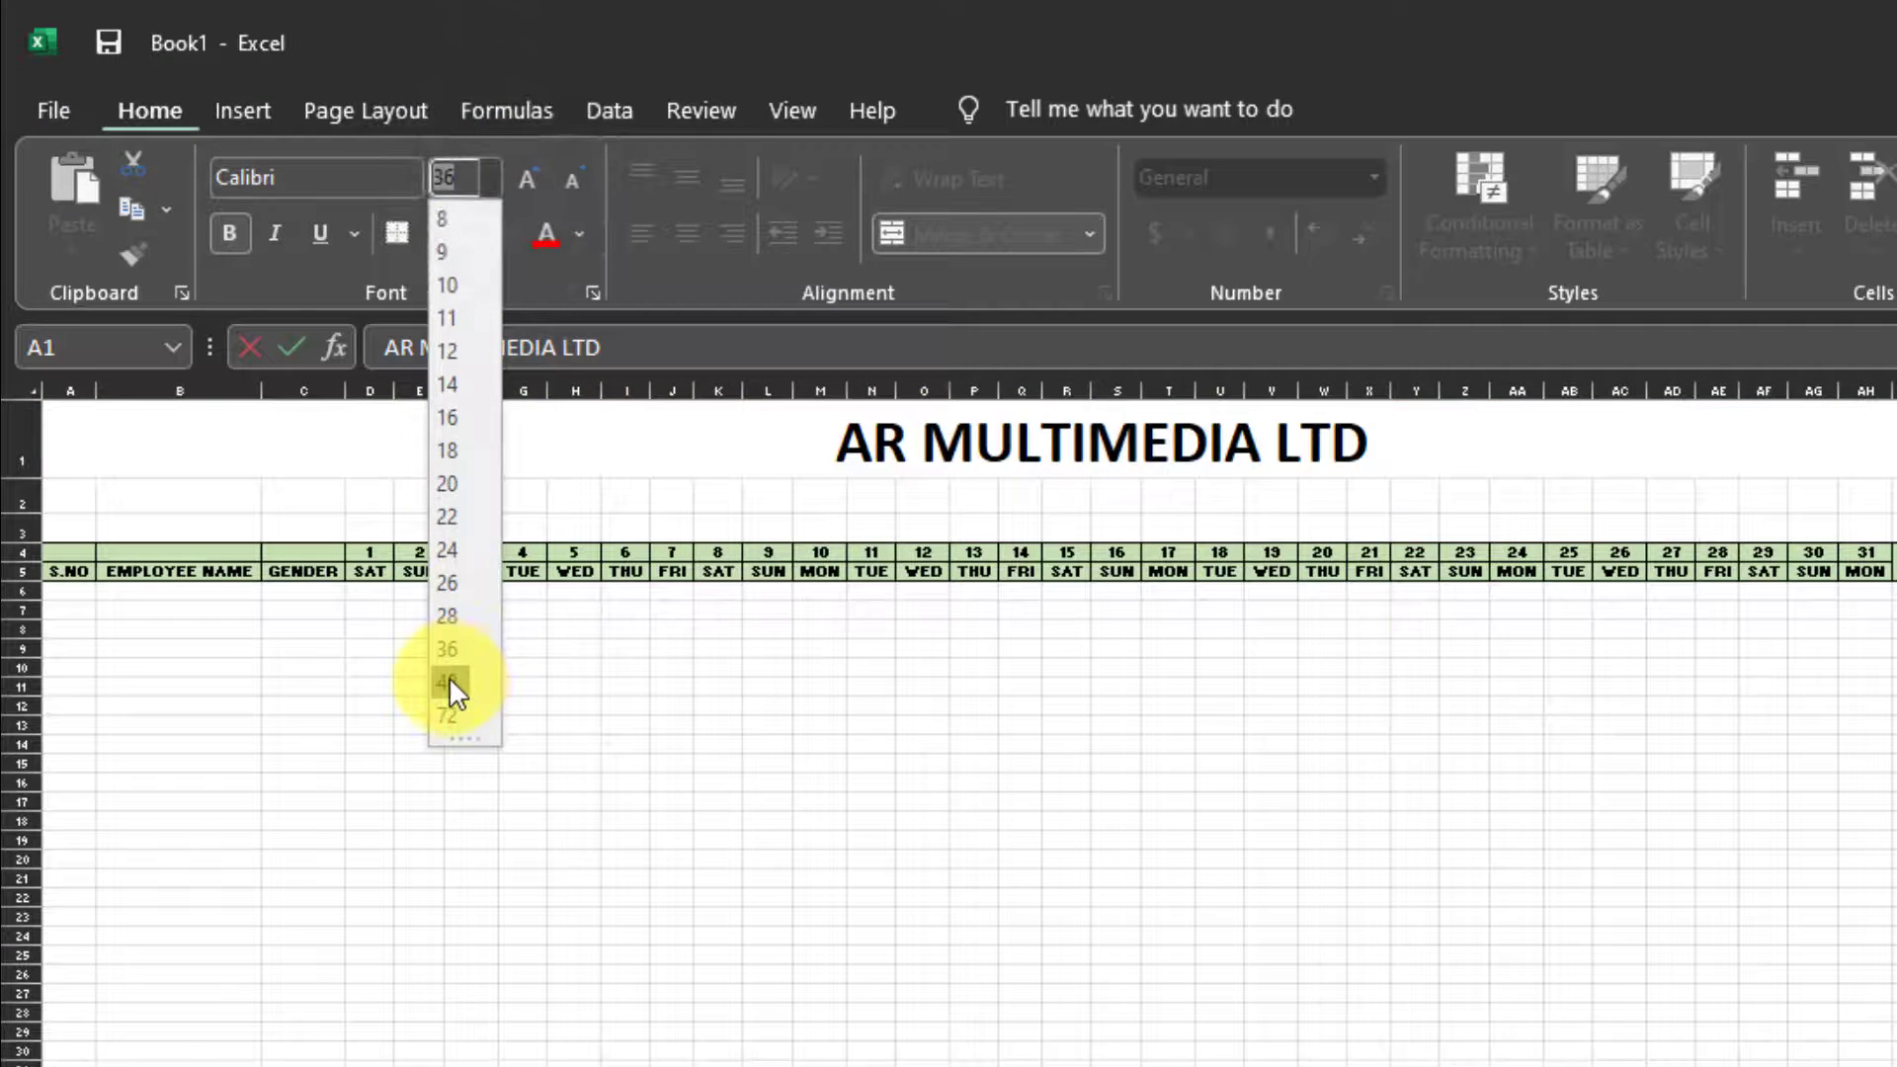
click(449, 681)
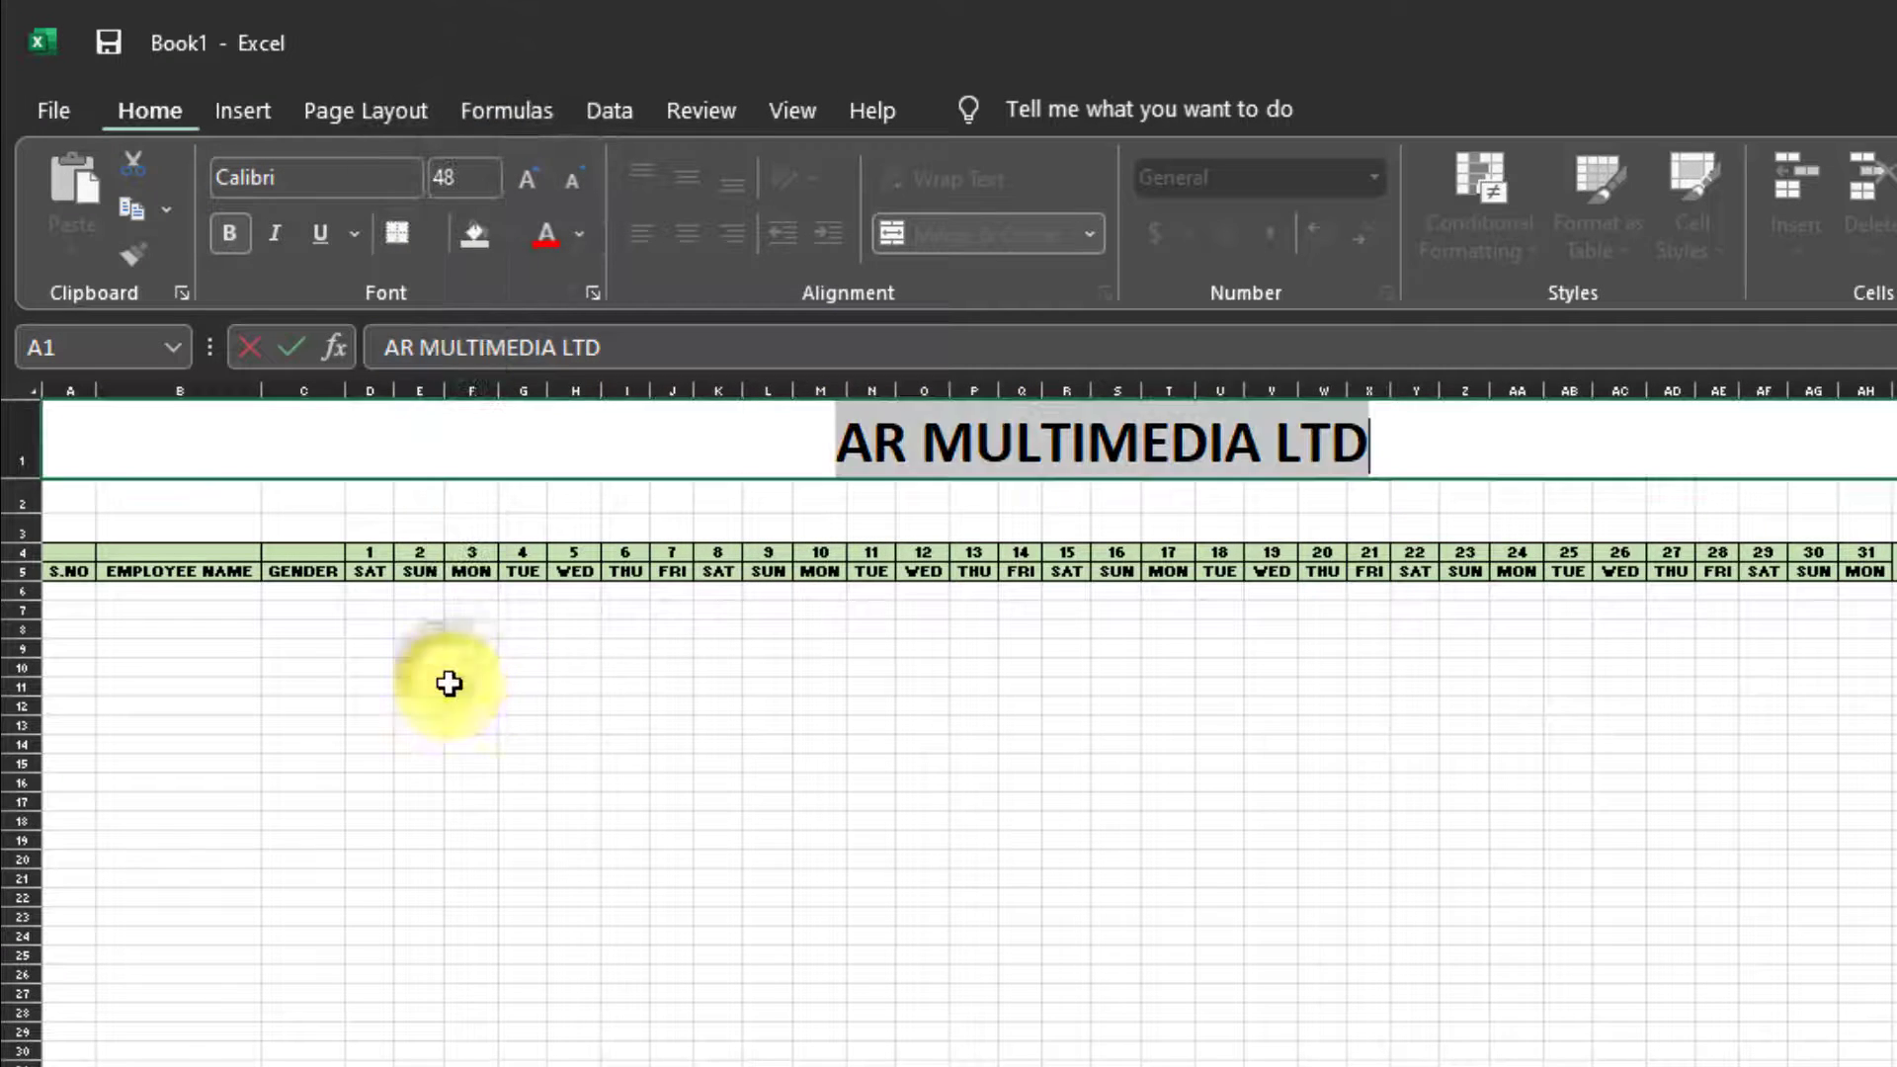
click(500, 234)
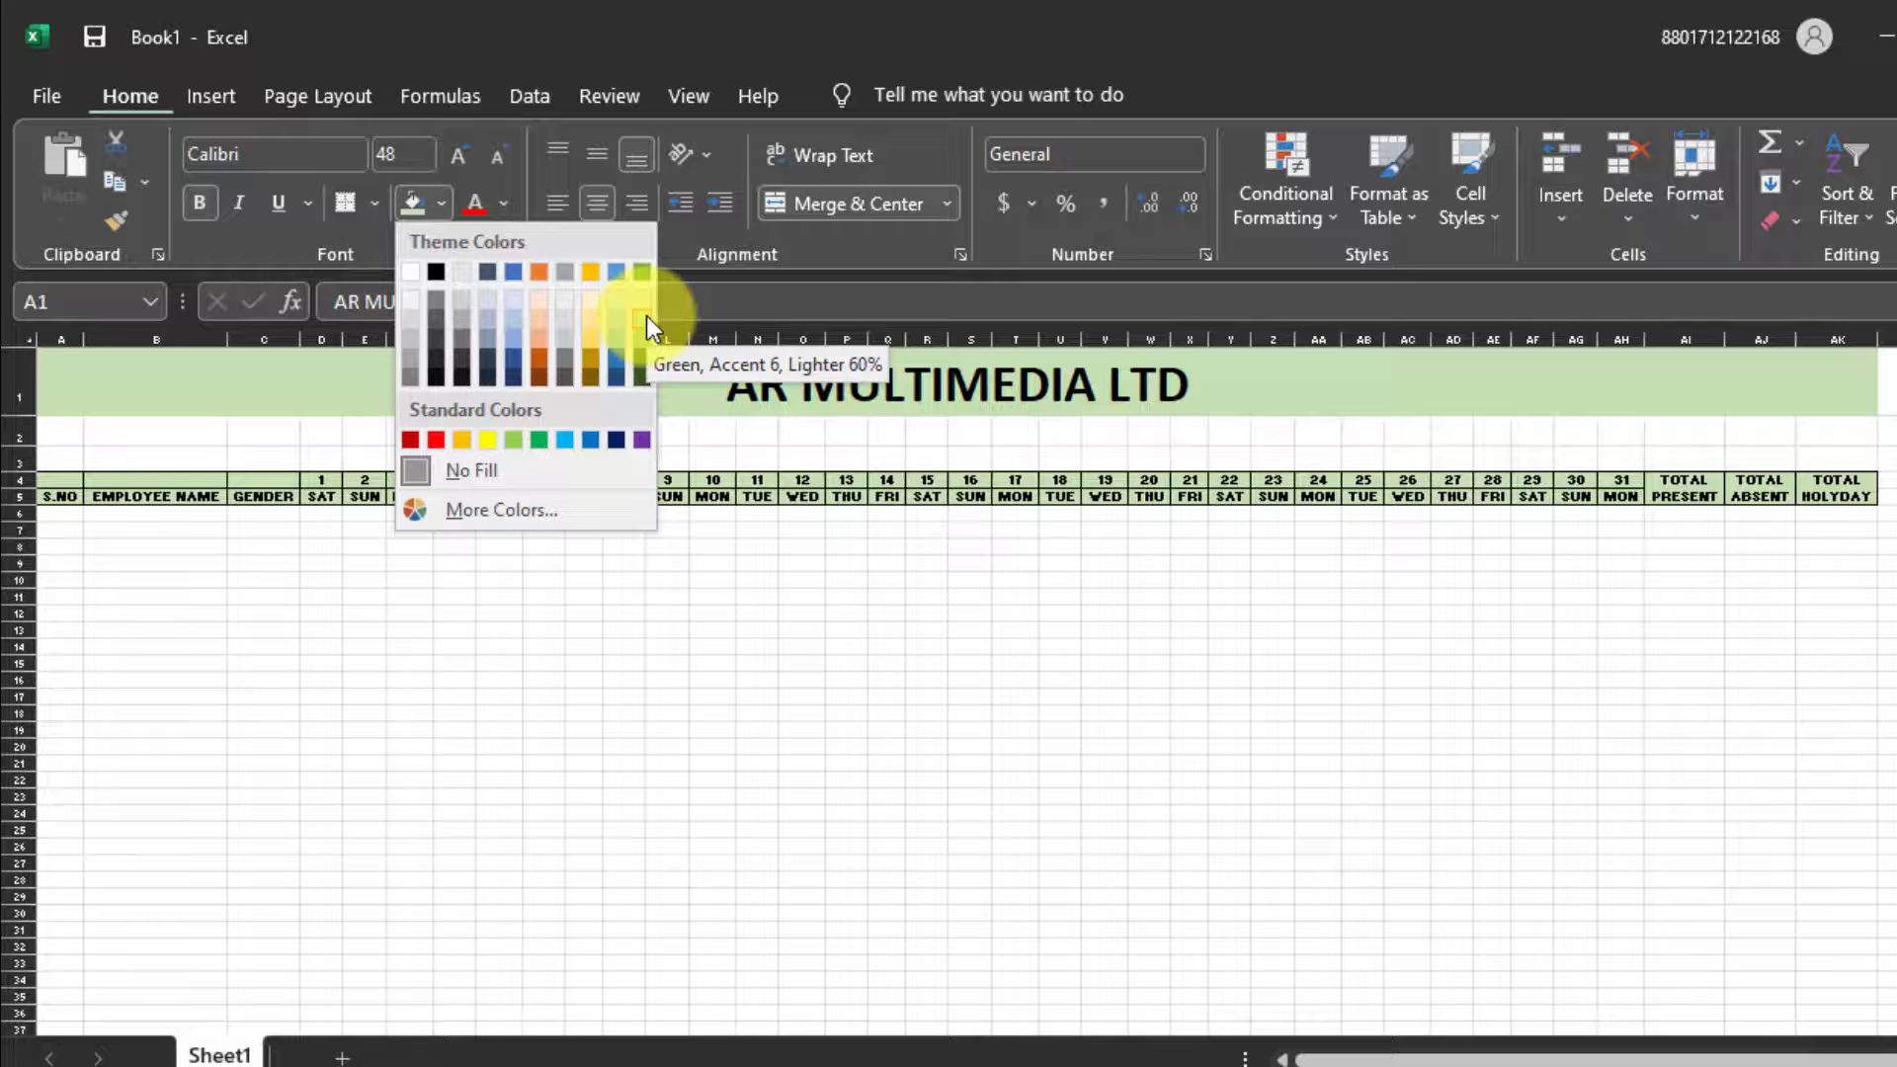
click(646, 316)
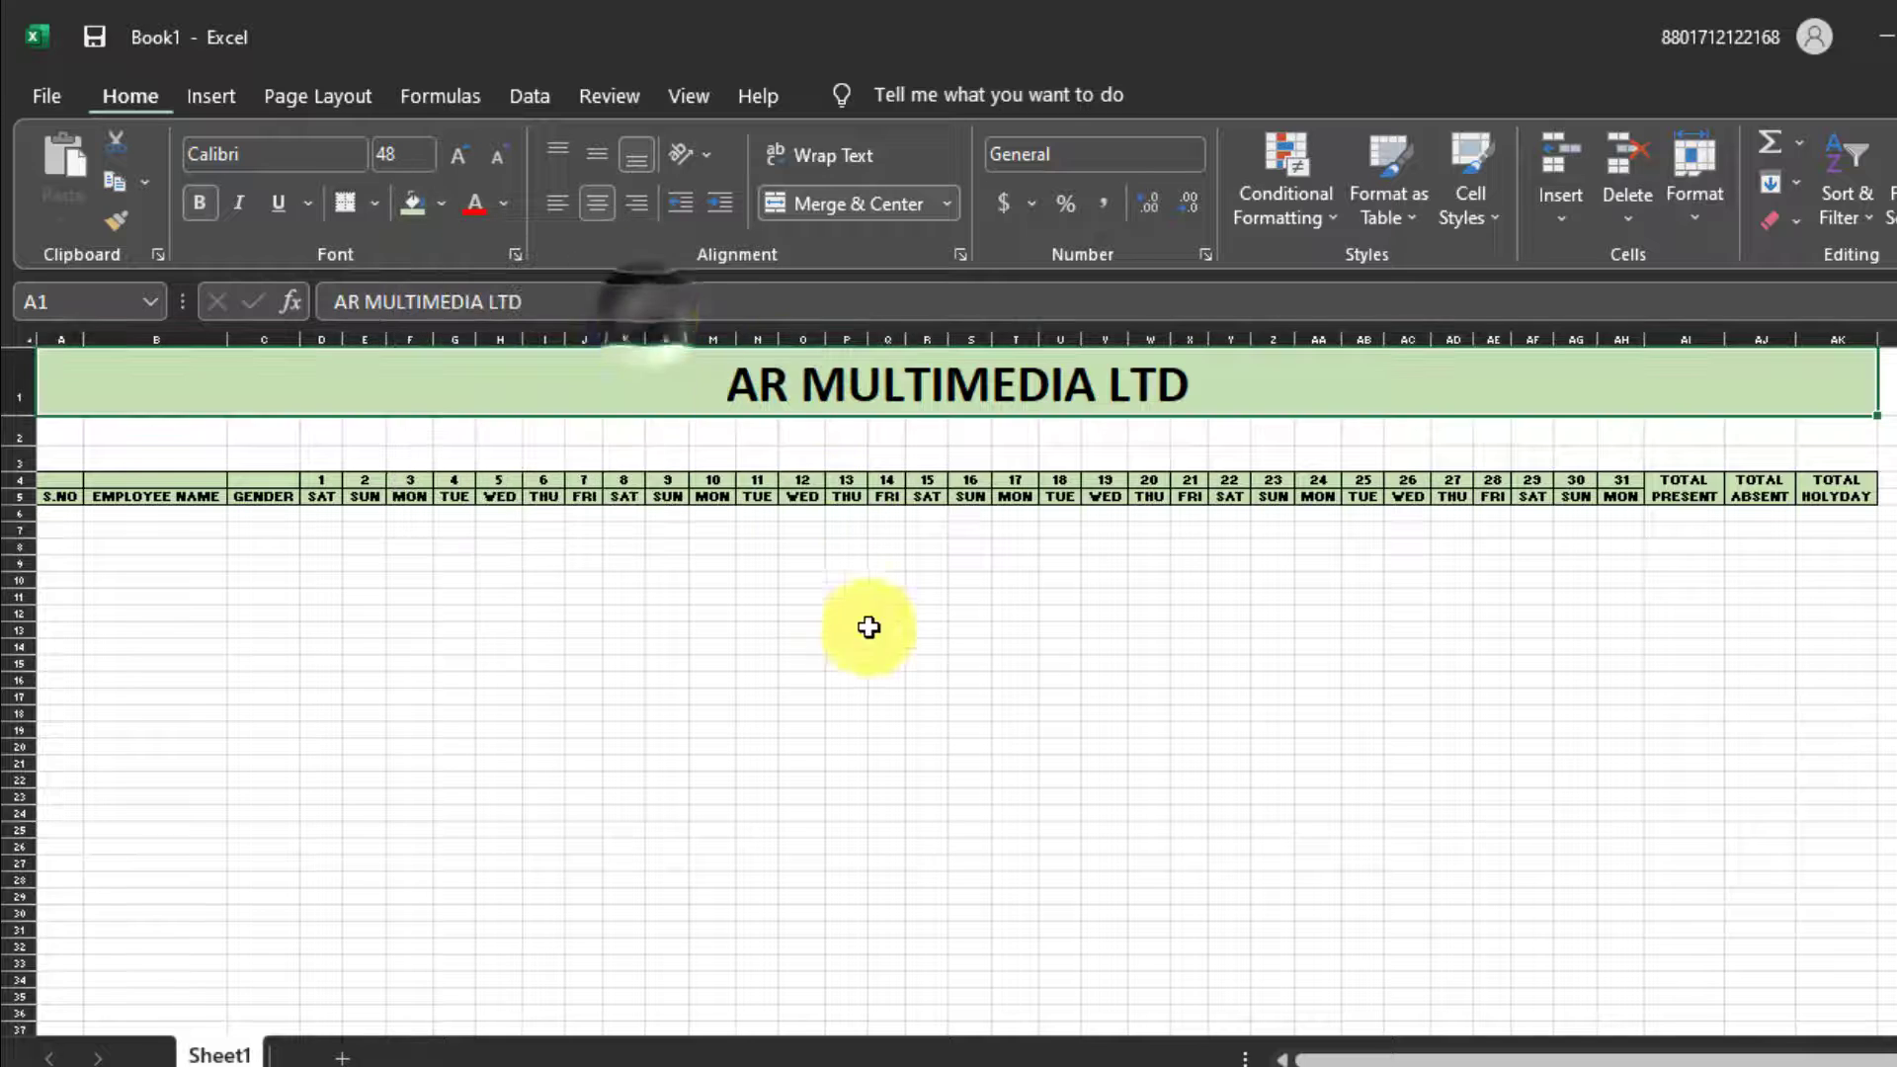
Merge A2:AJ2 into a taller bold size-48 cell reading MONTHLY EMPLOYEE ATTENDANCE SHEET.
click(498, 597)
drag(60, 431, 1832, 433)
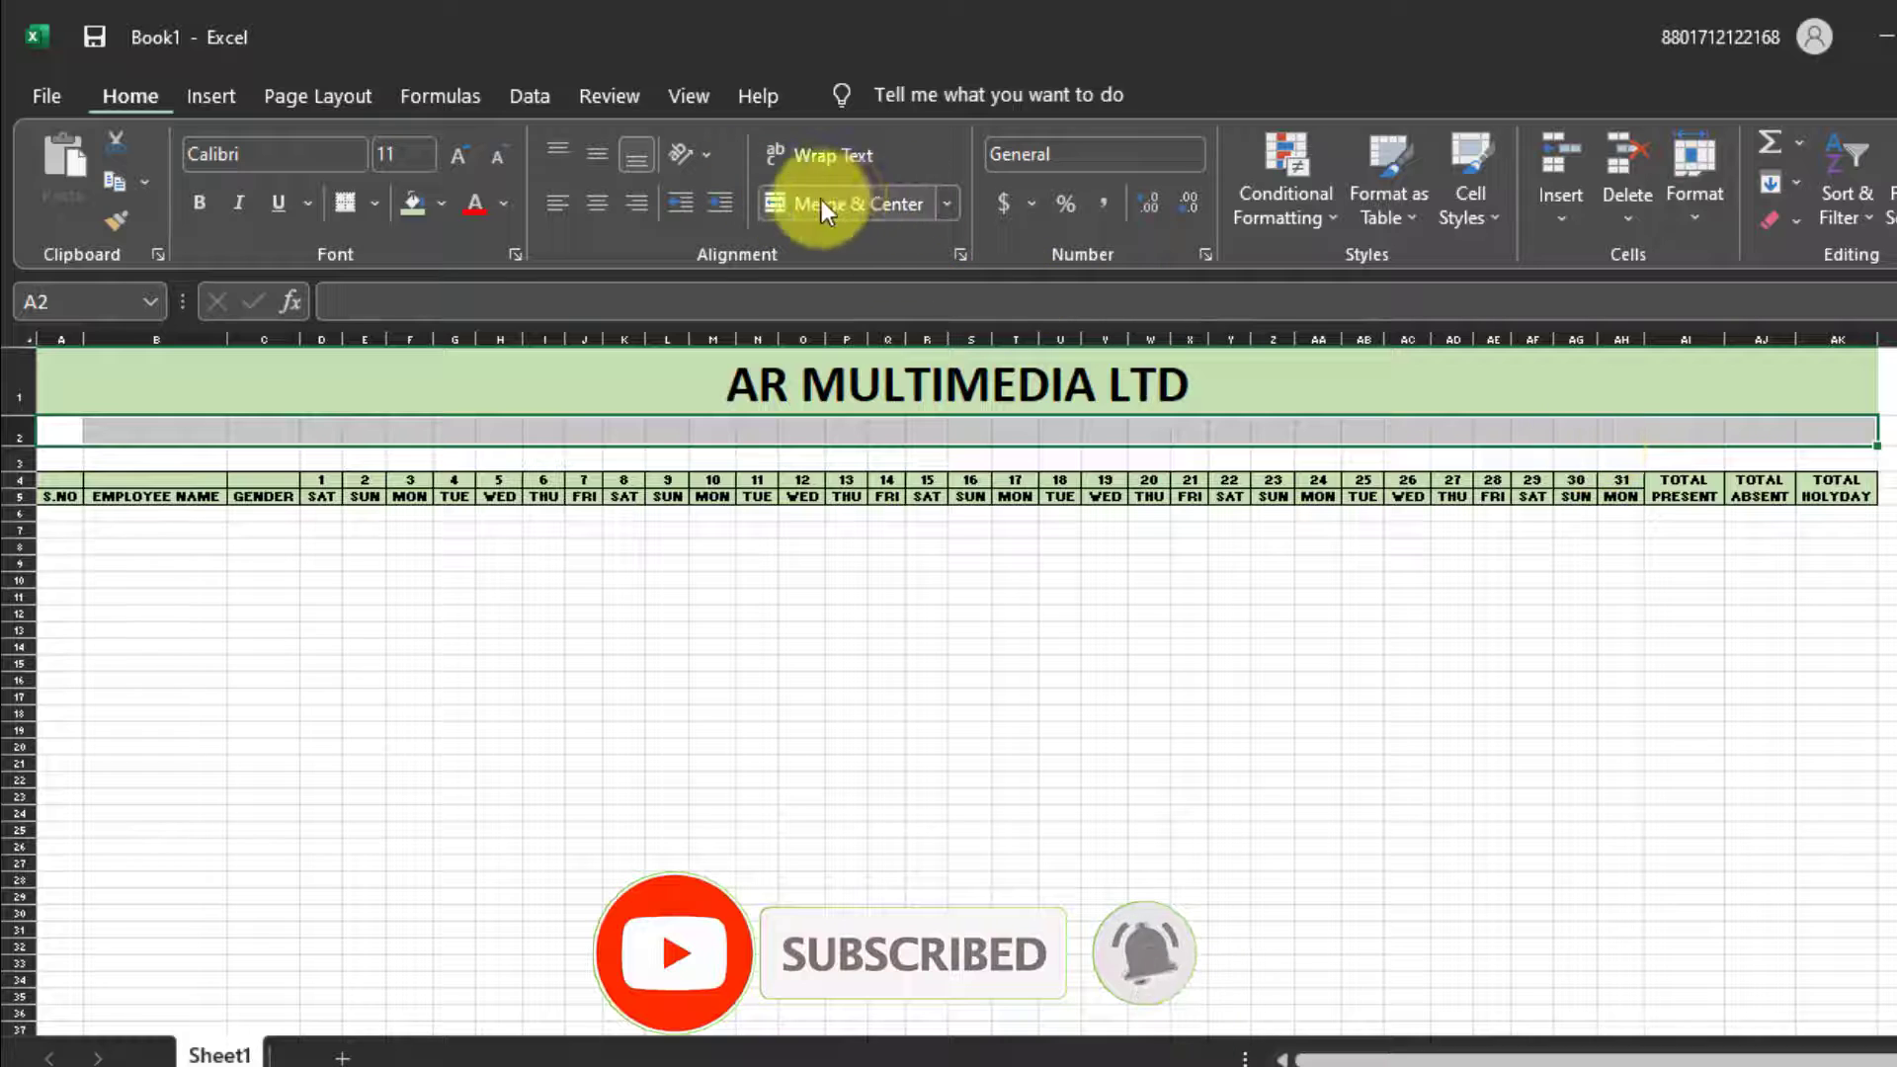
click(875, 195)
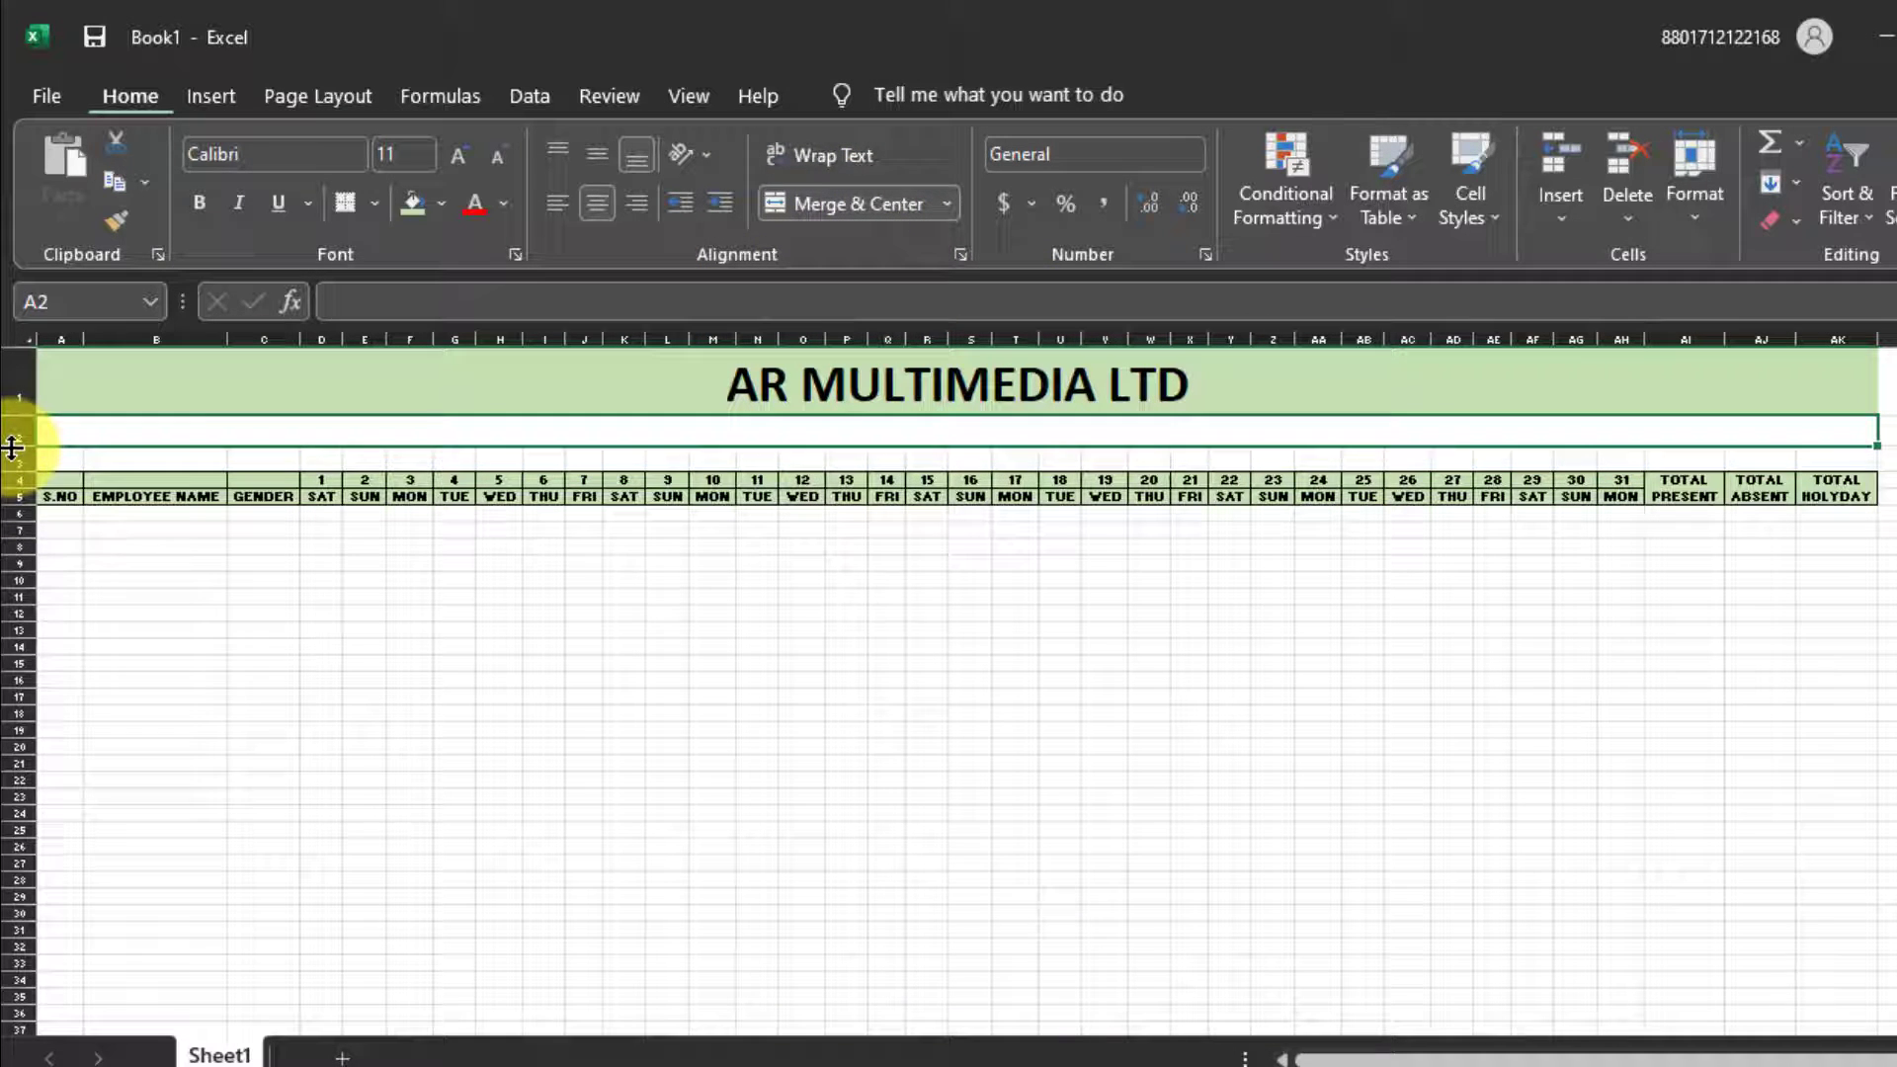
drag(18, 447, 18, 467)
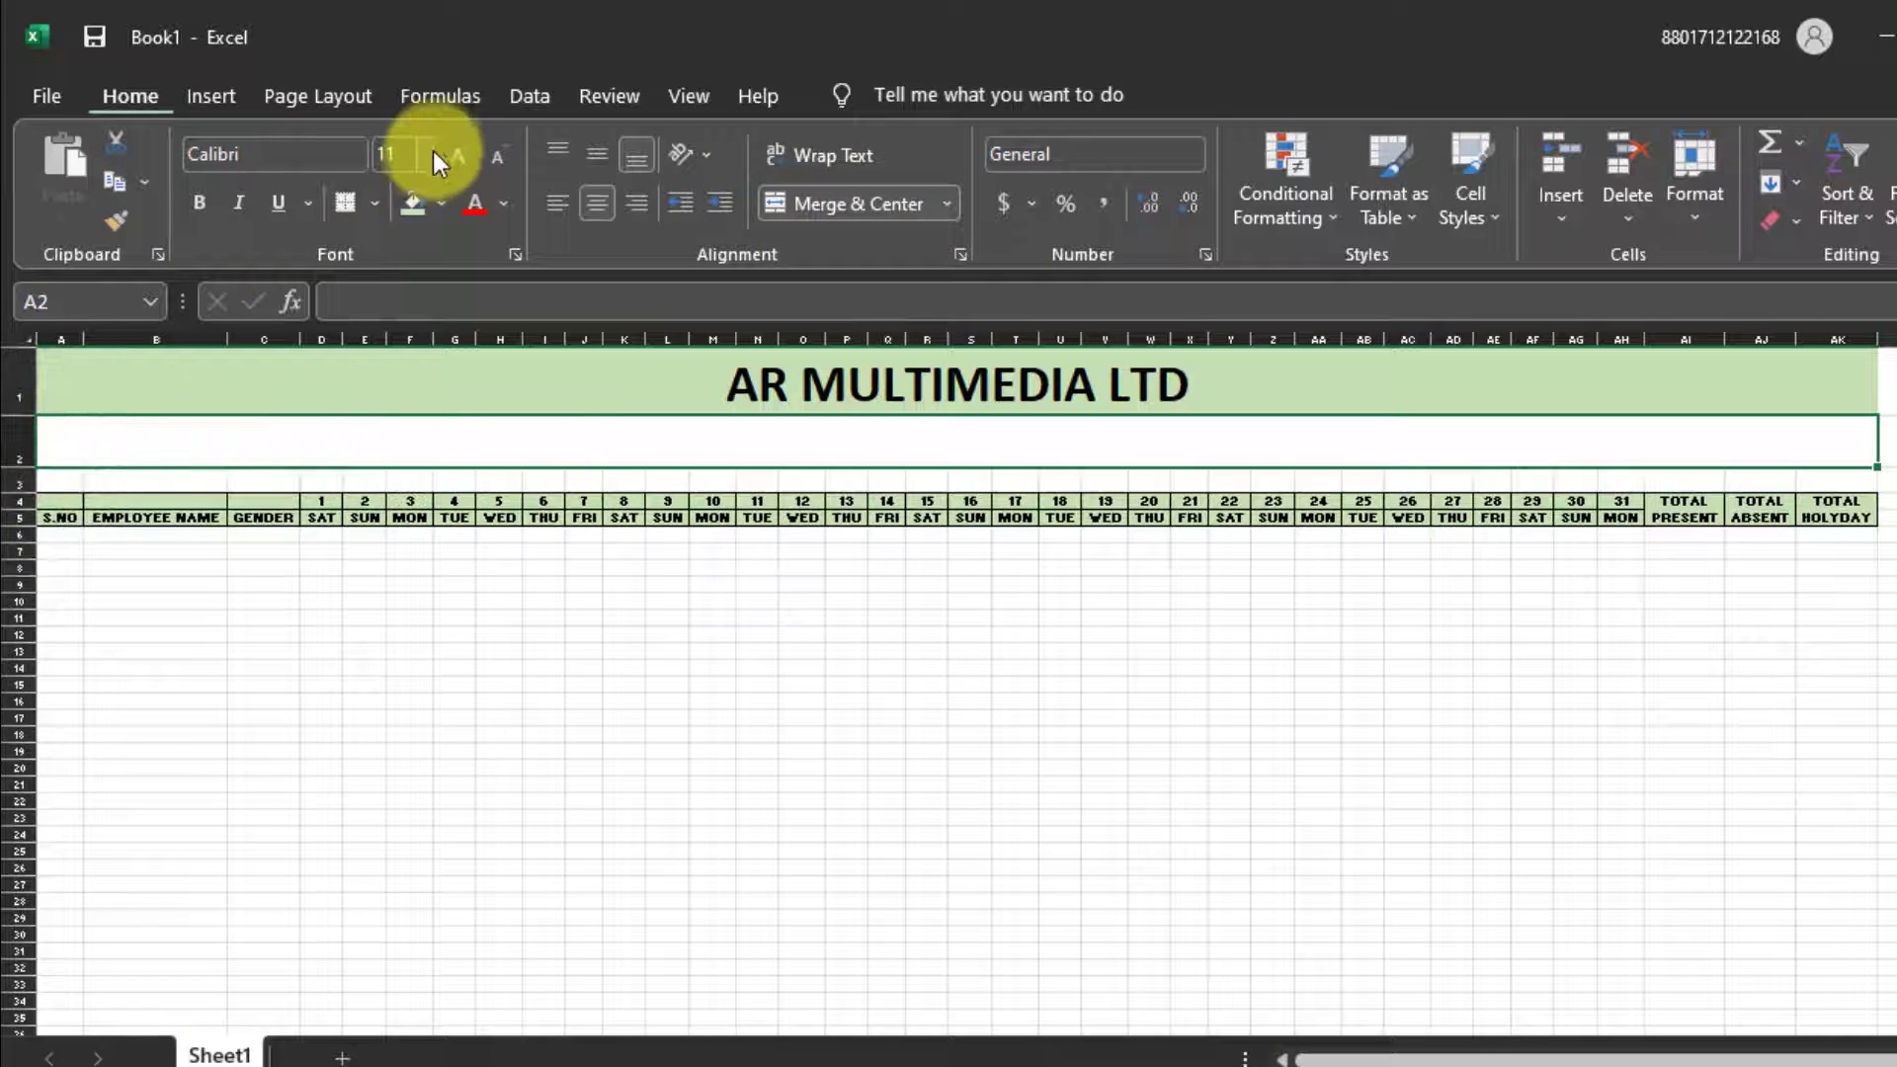
click(424, 152)
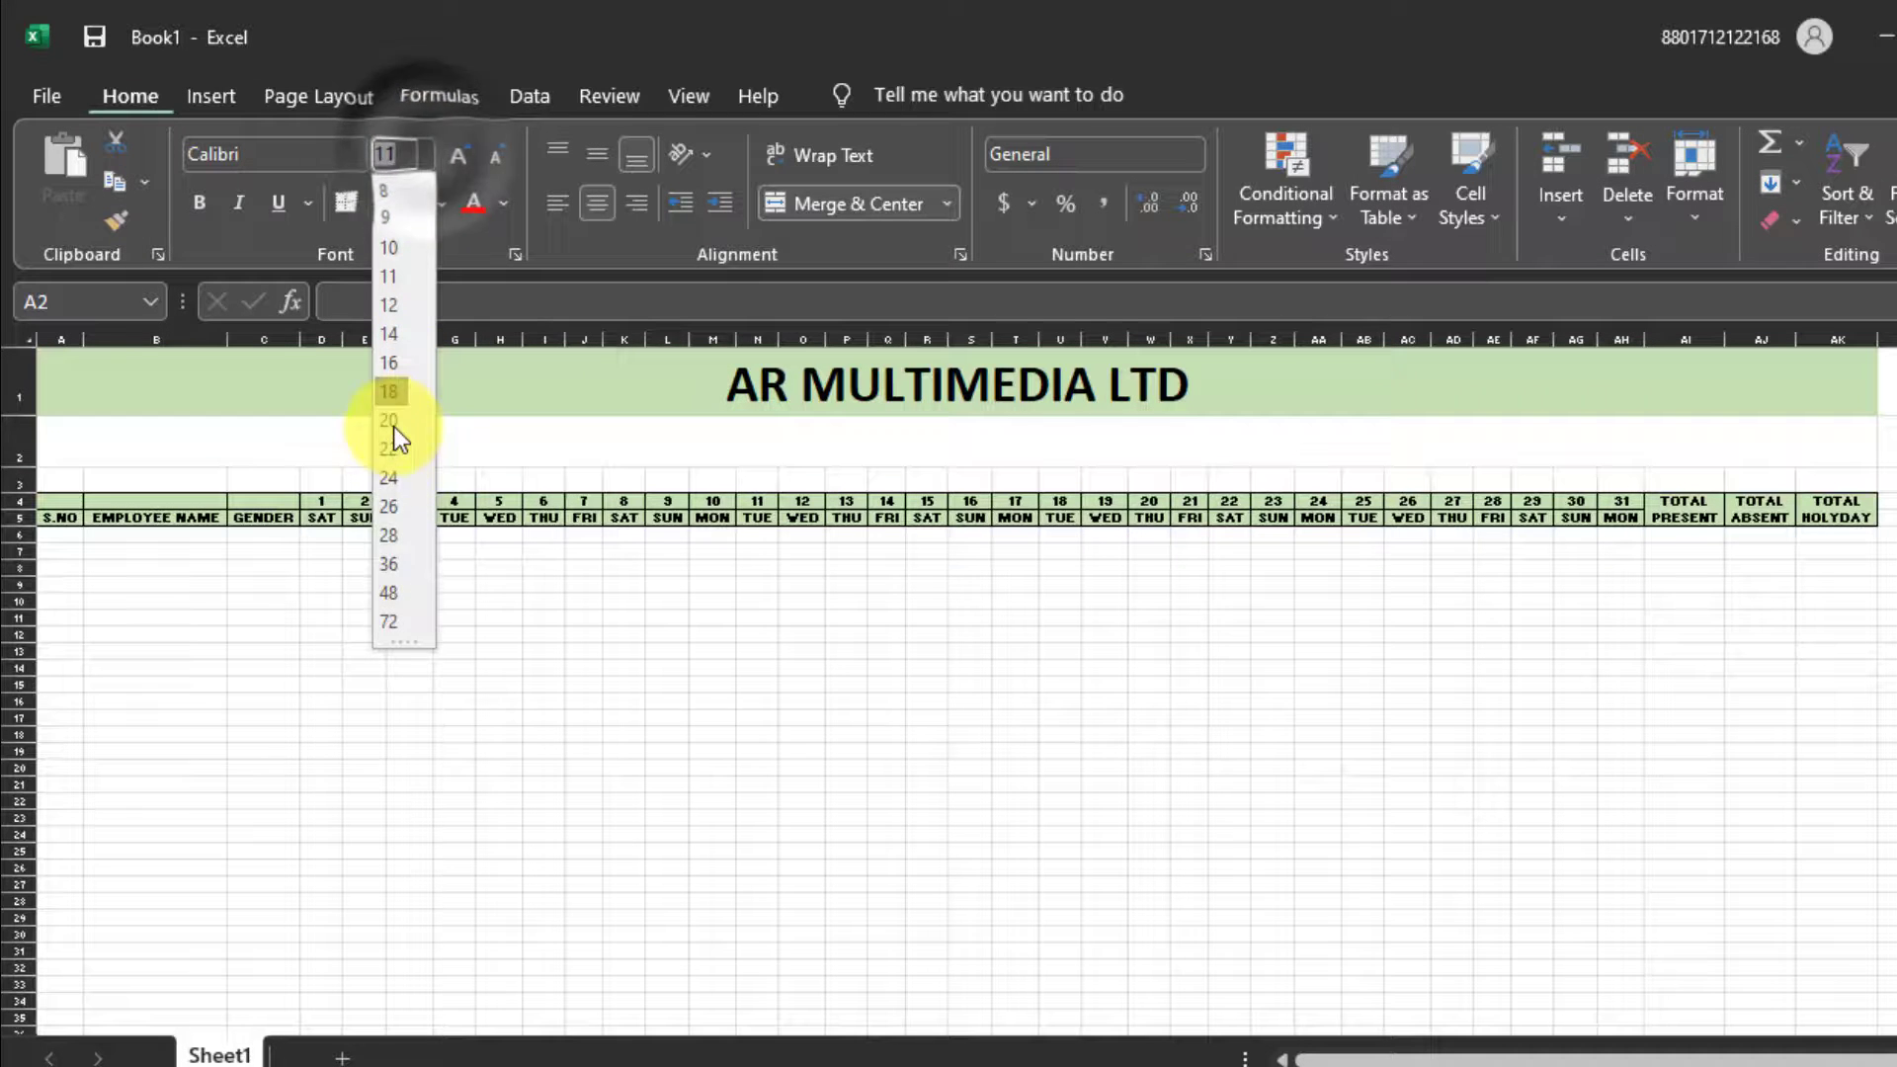
click(389, 592)
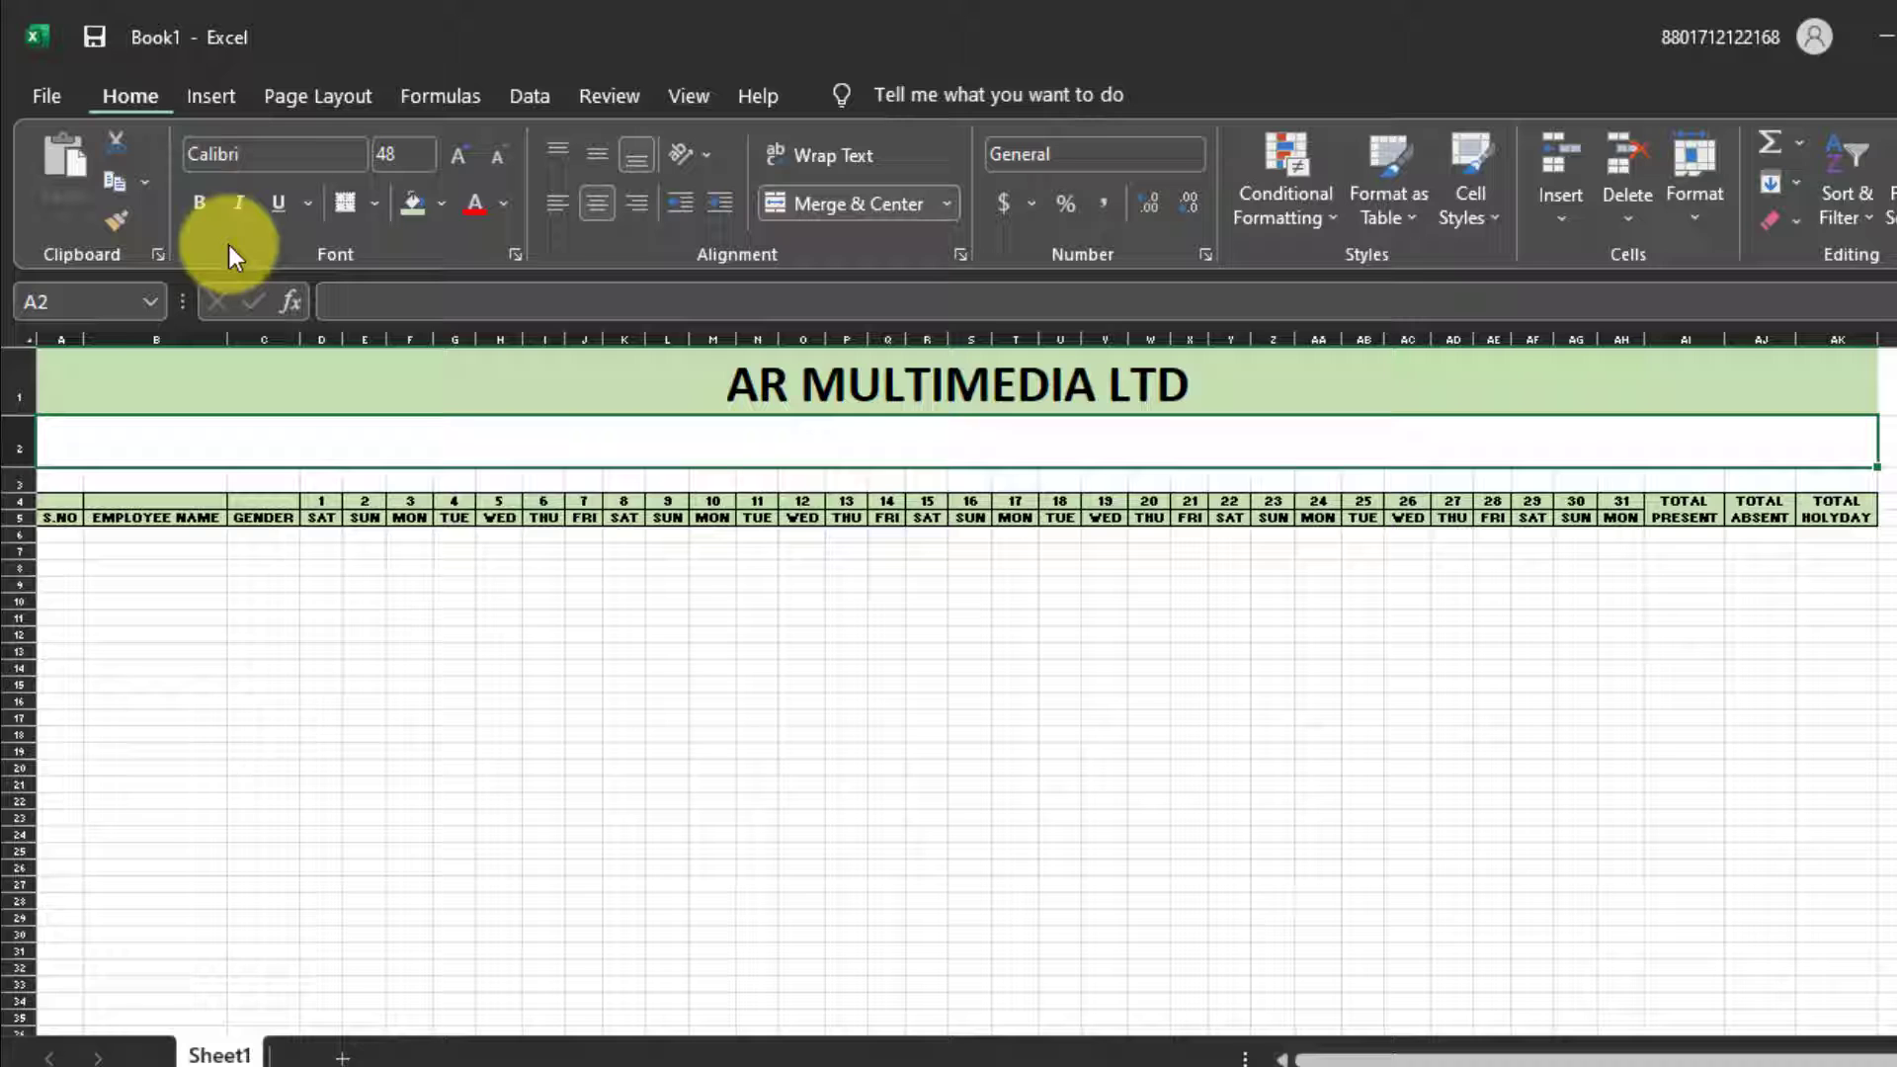
click(200, 203)
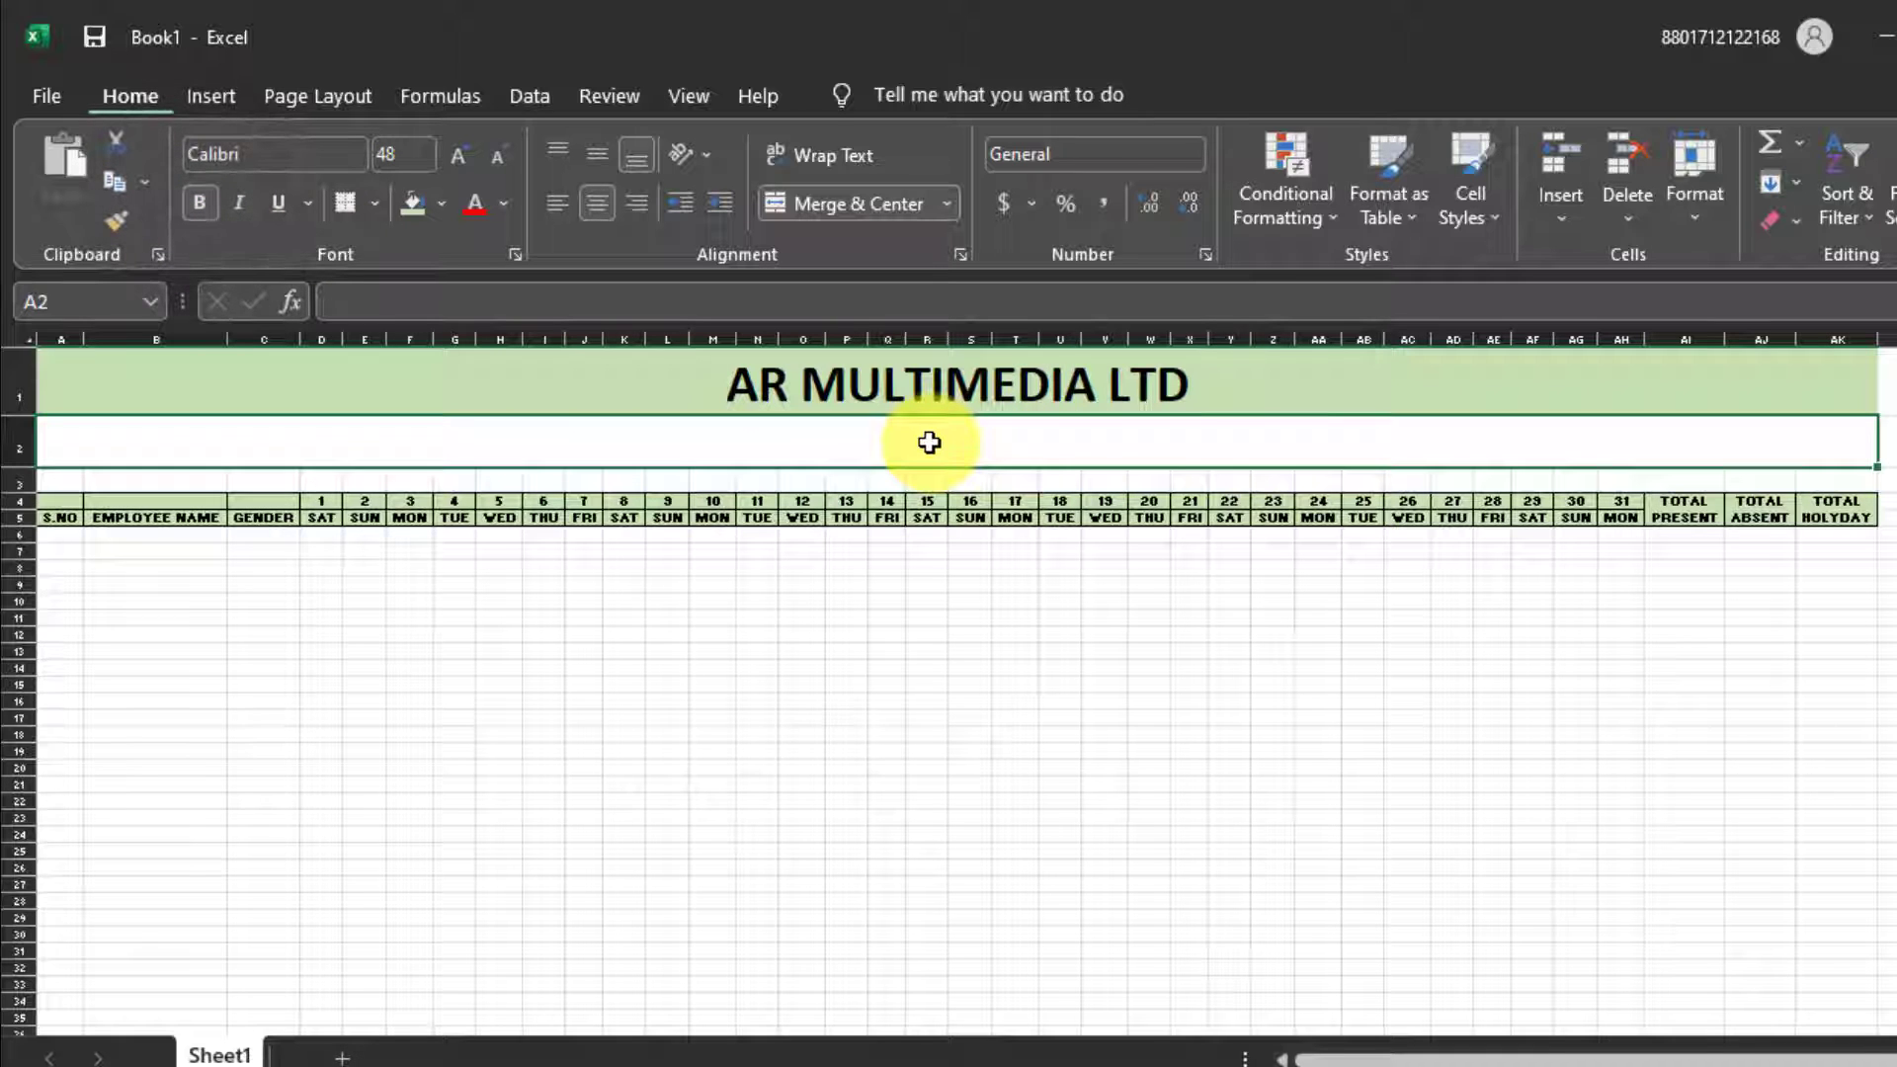
text(MONTHLY EMPLOYEE ATT)
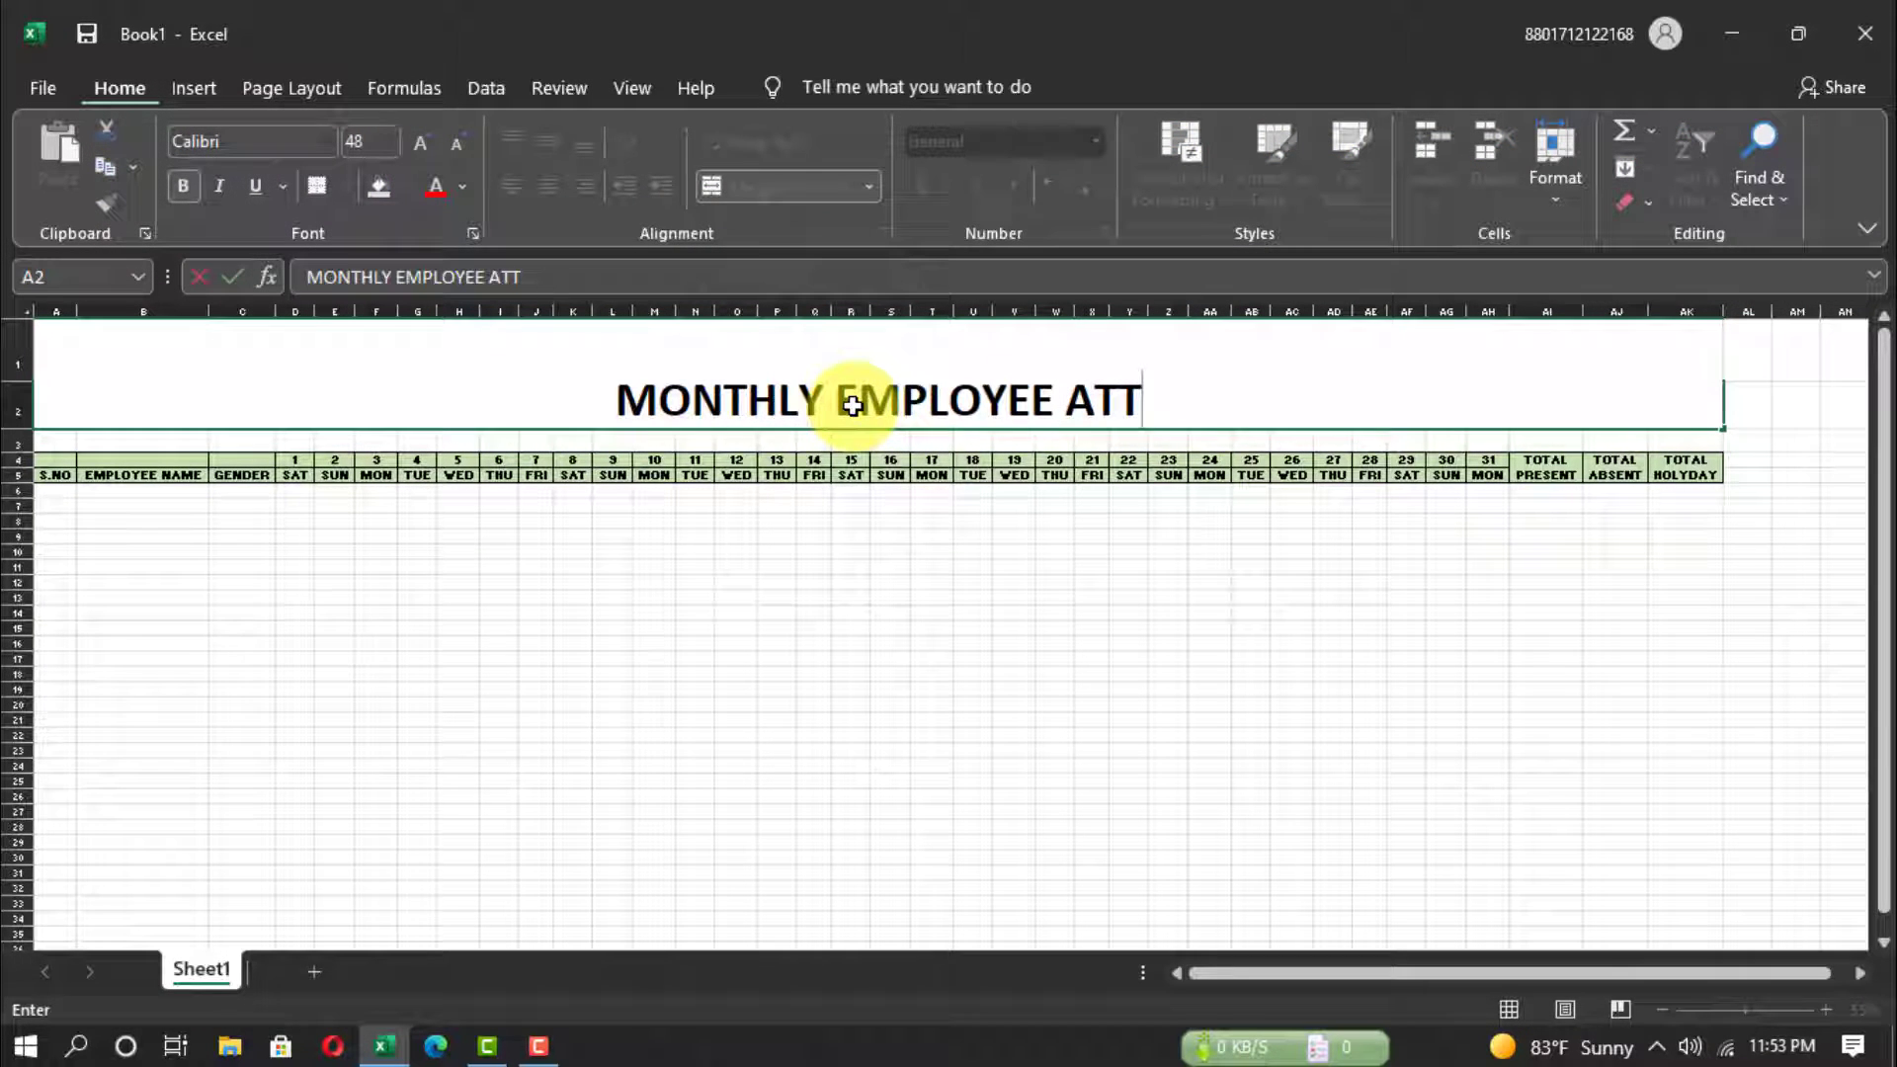
text(ENDANCE SHEET)
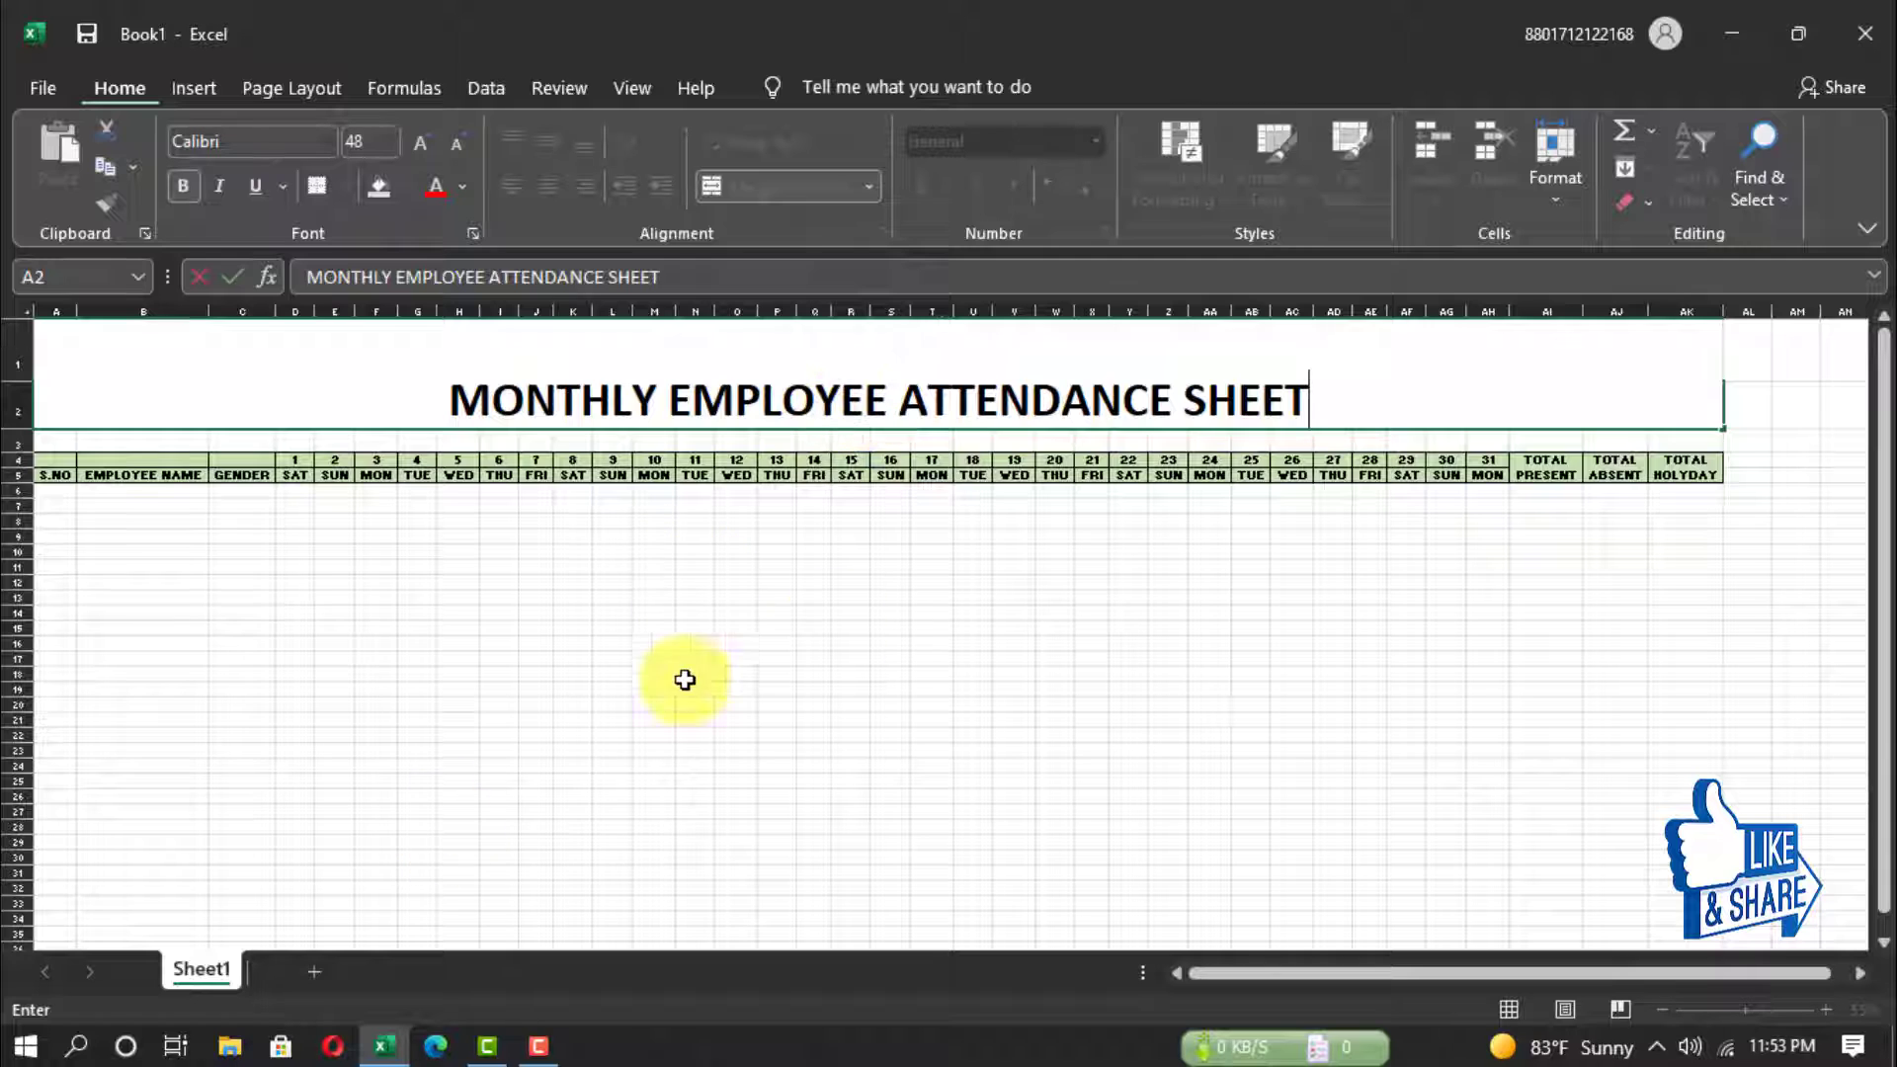
click(466, 392)
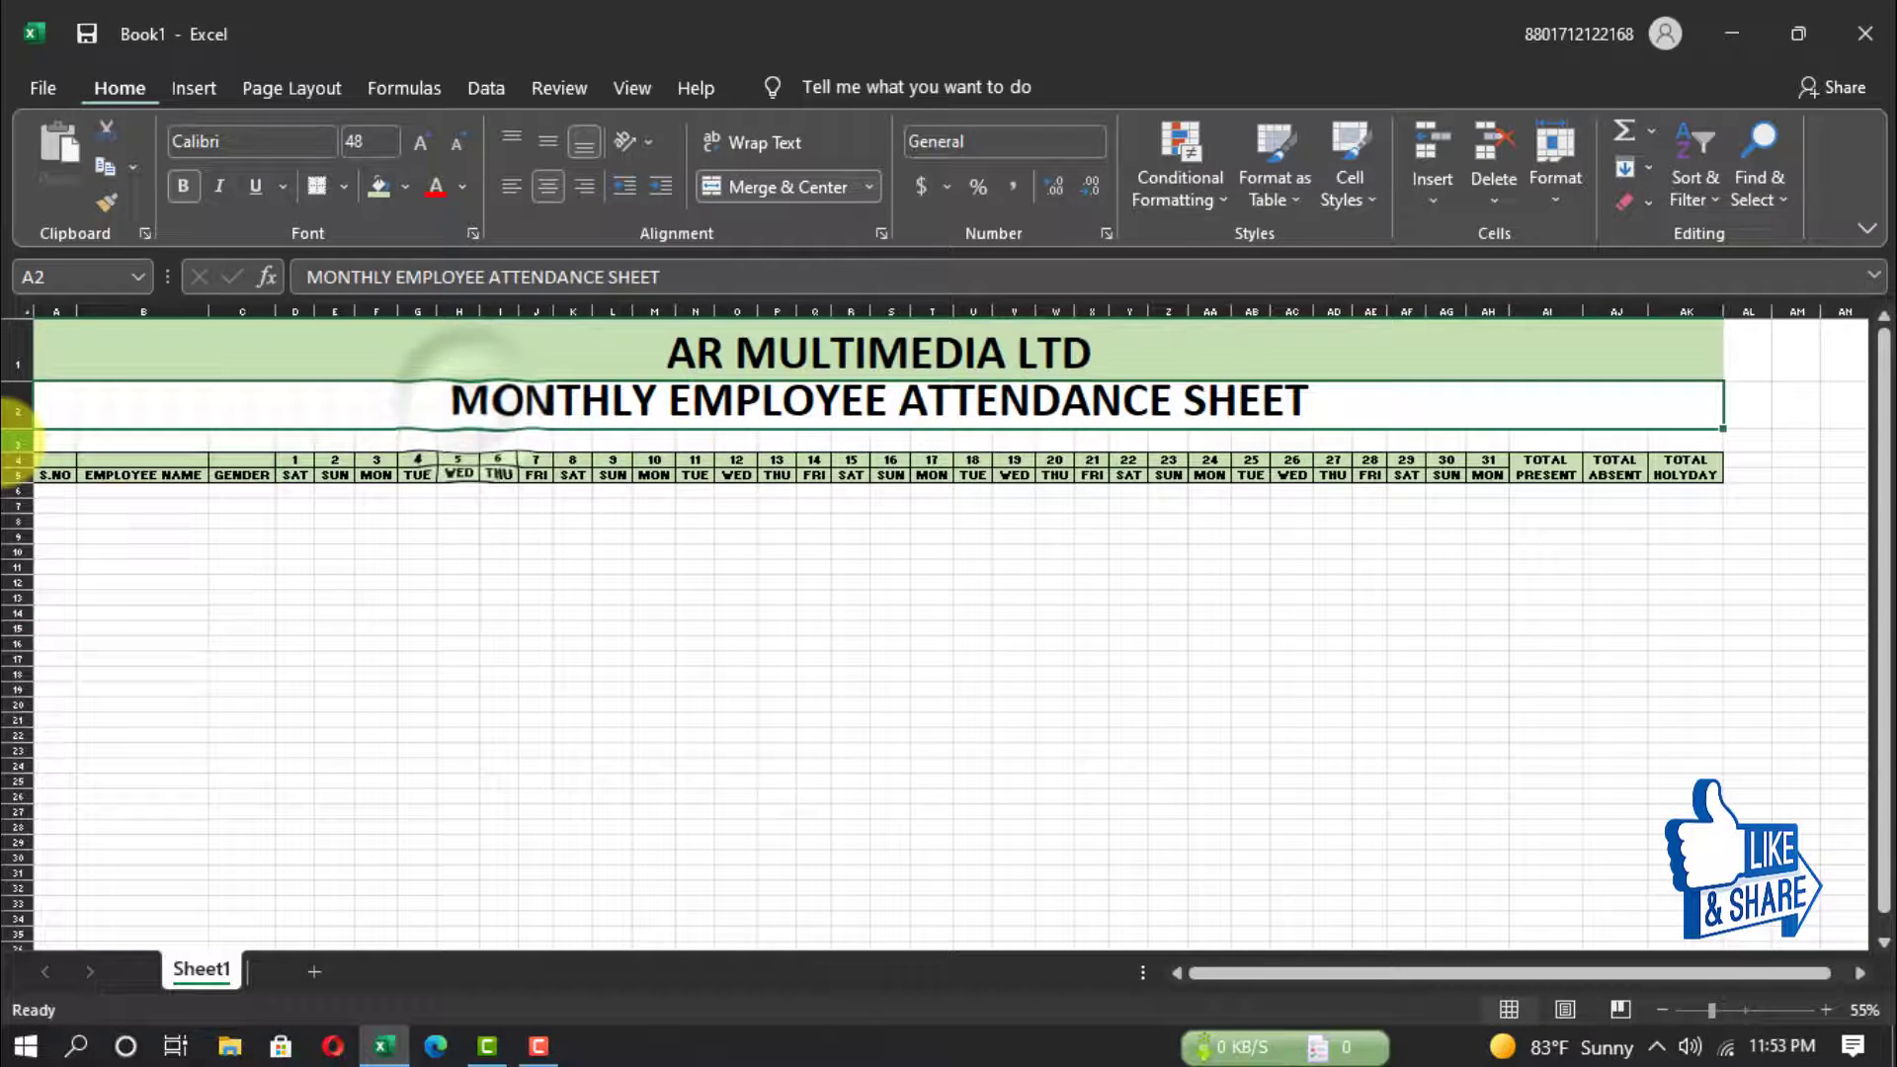
Give the subtitle row a light blue fill and dark blue text.
click(10, 422)
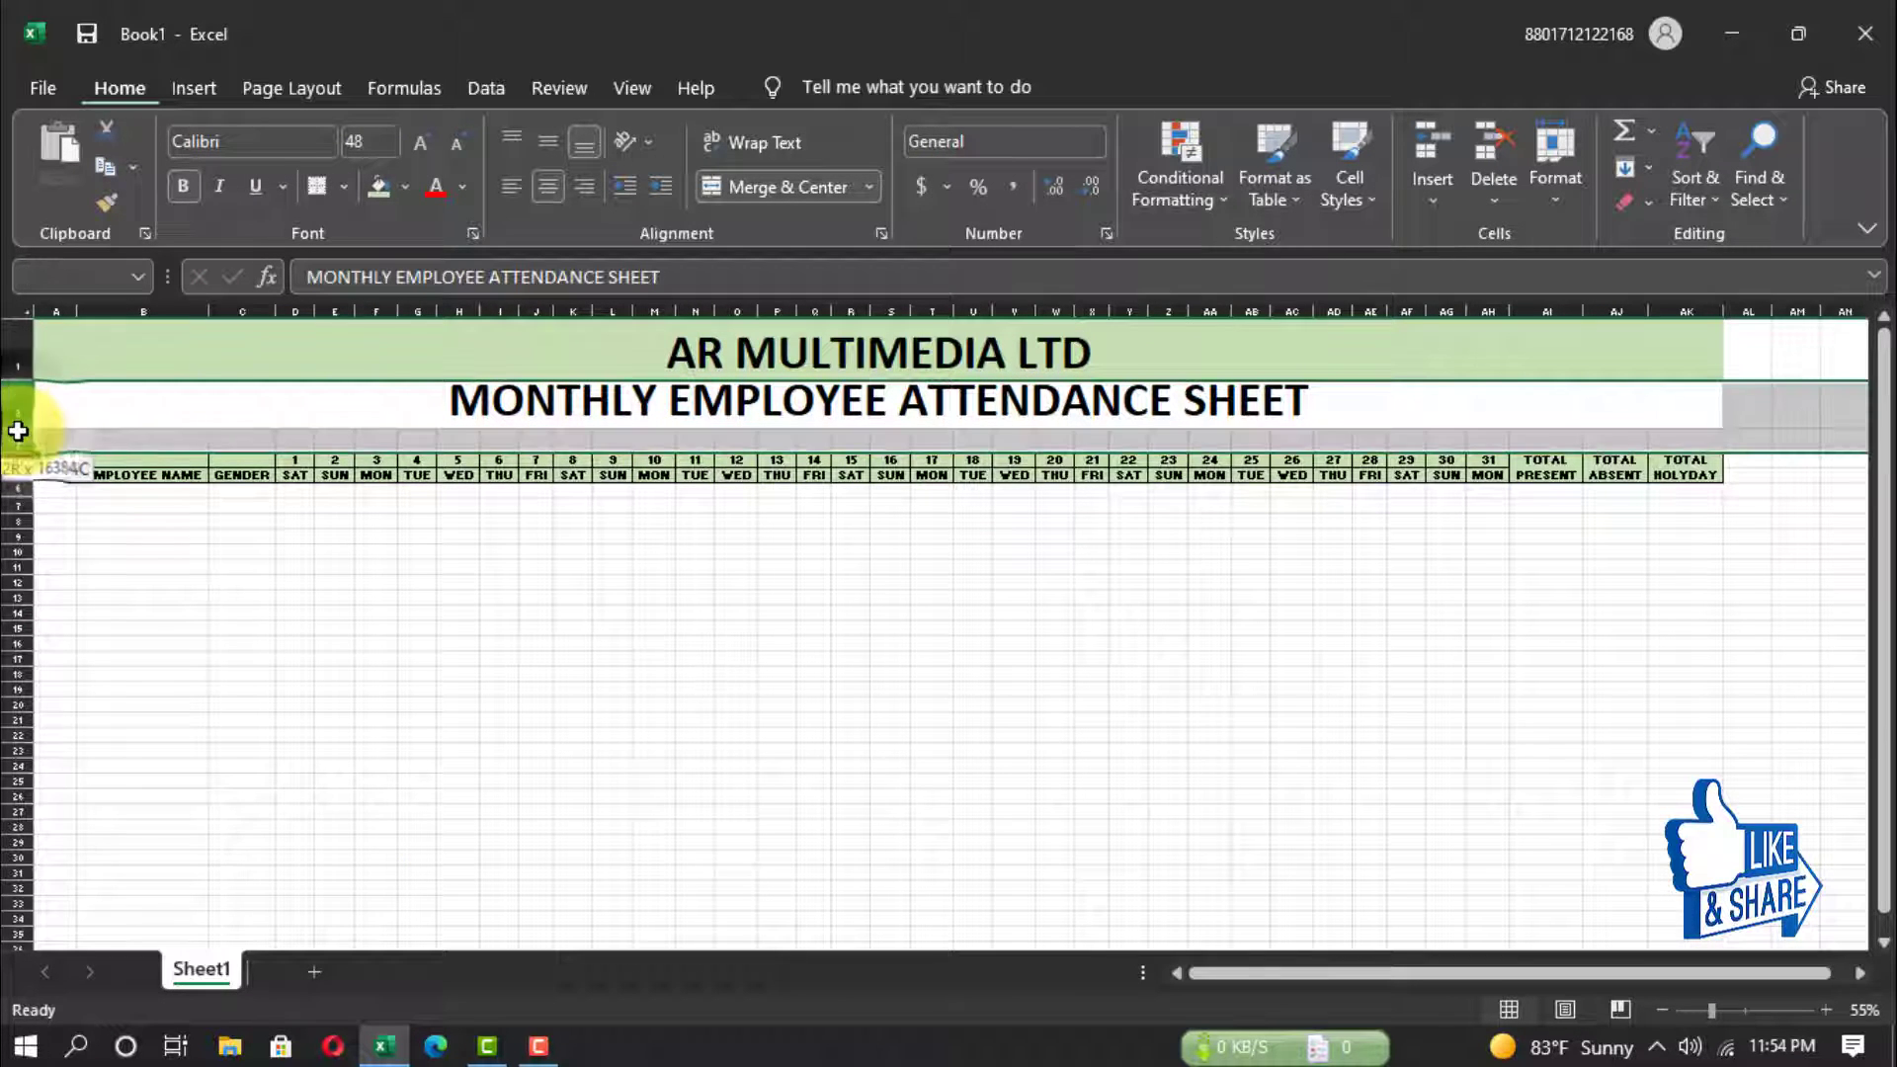
click(312, 417)
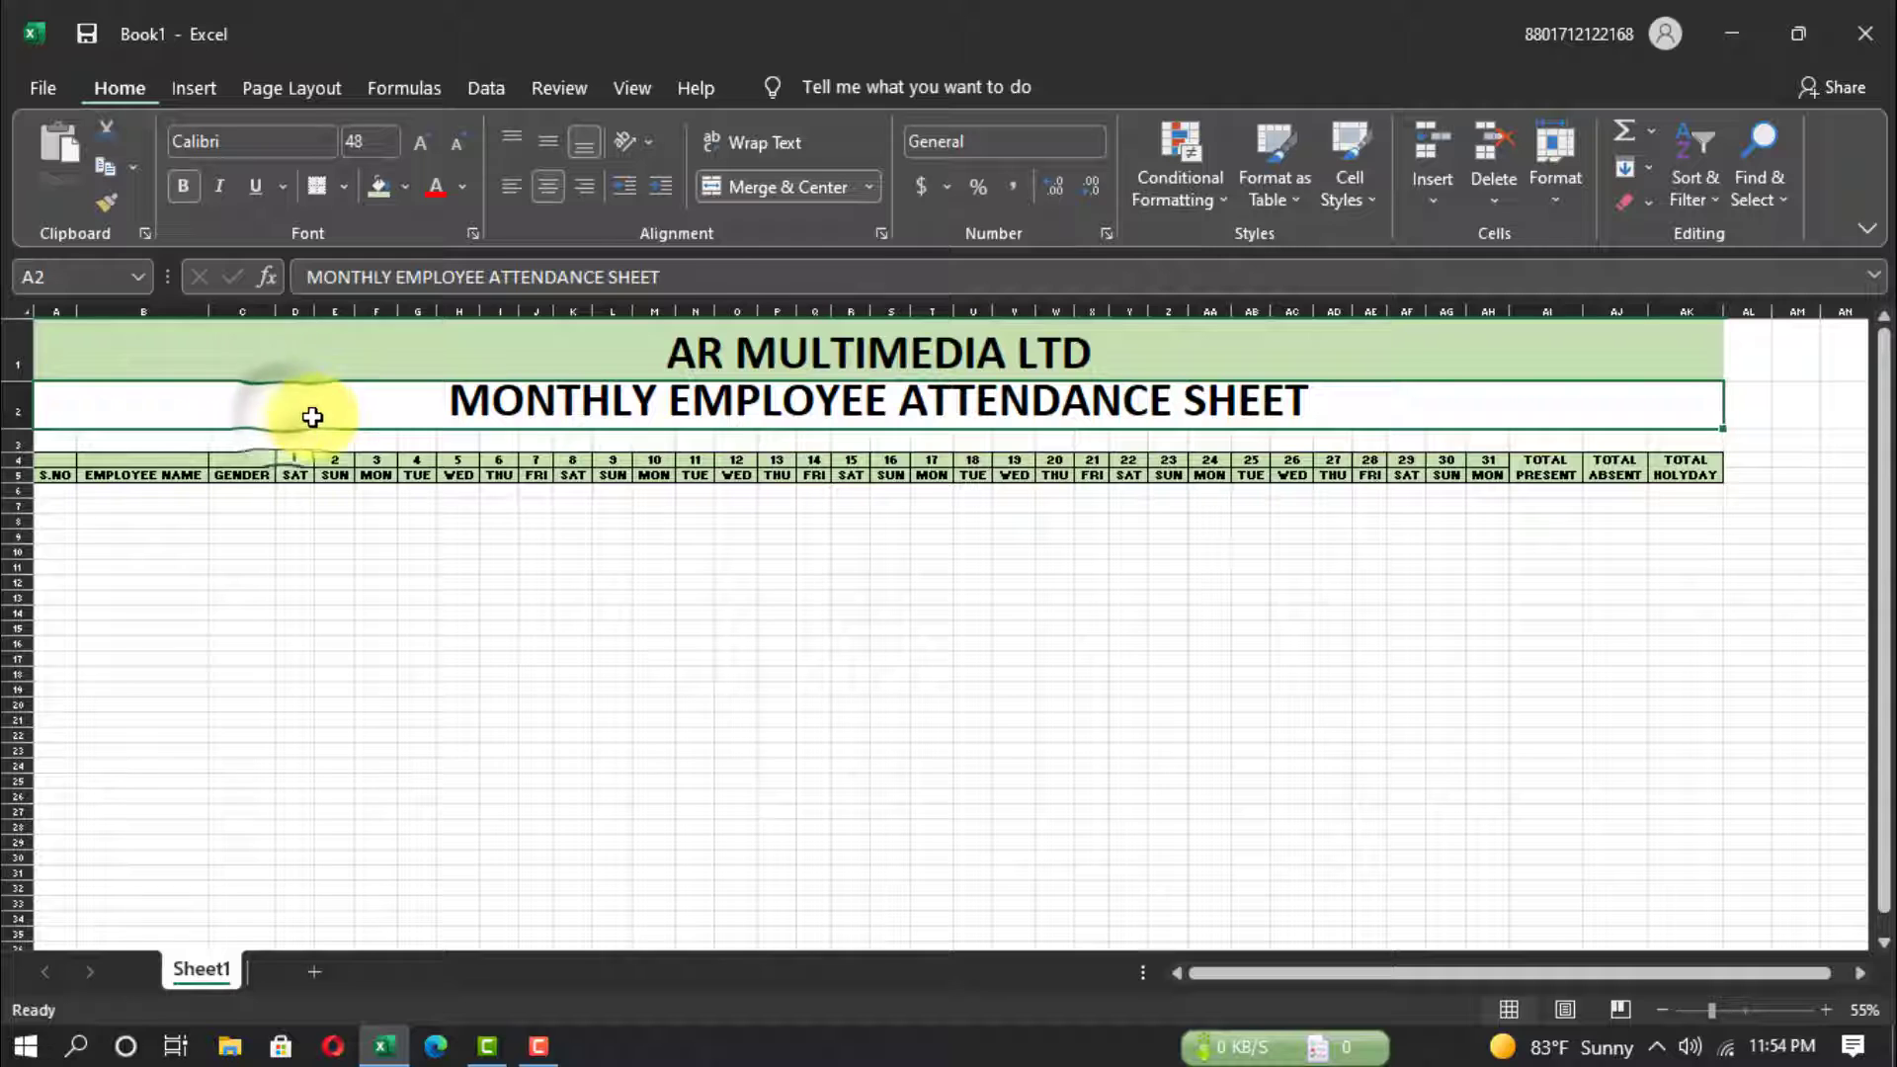
click(404, 186)
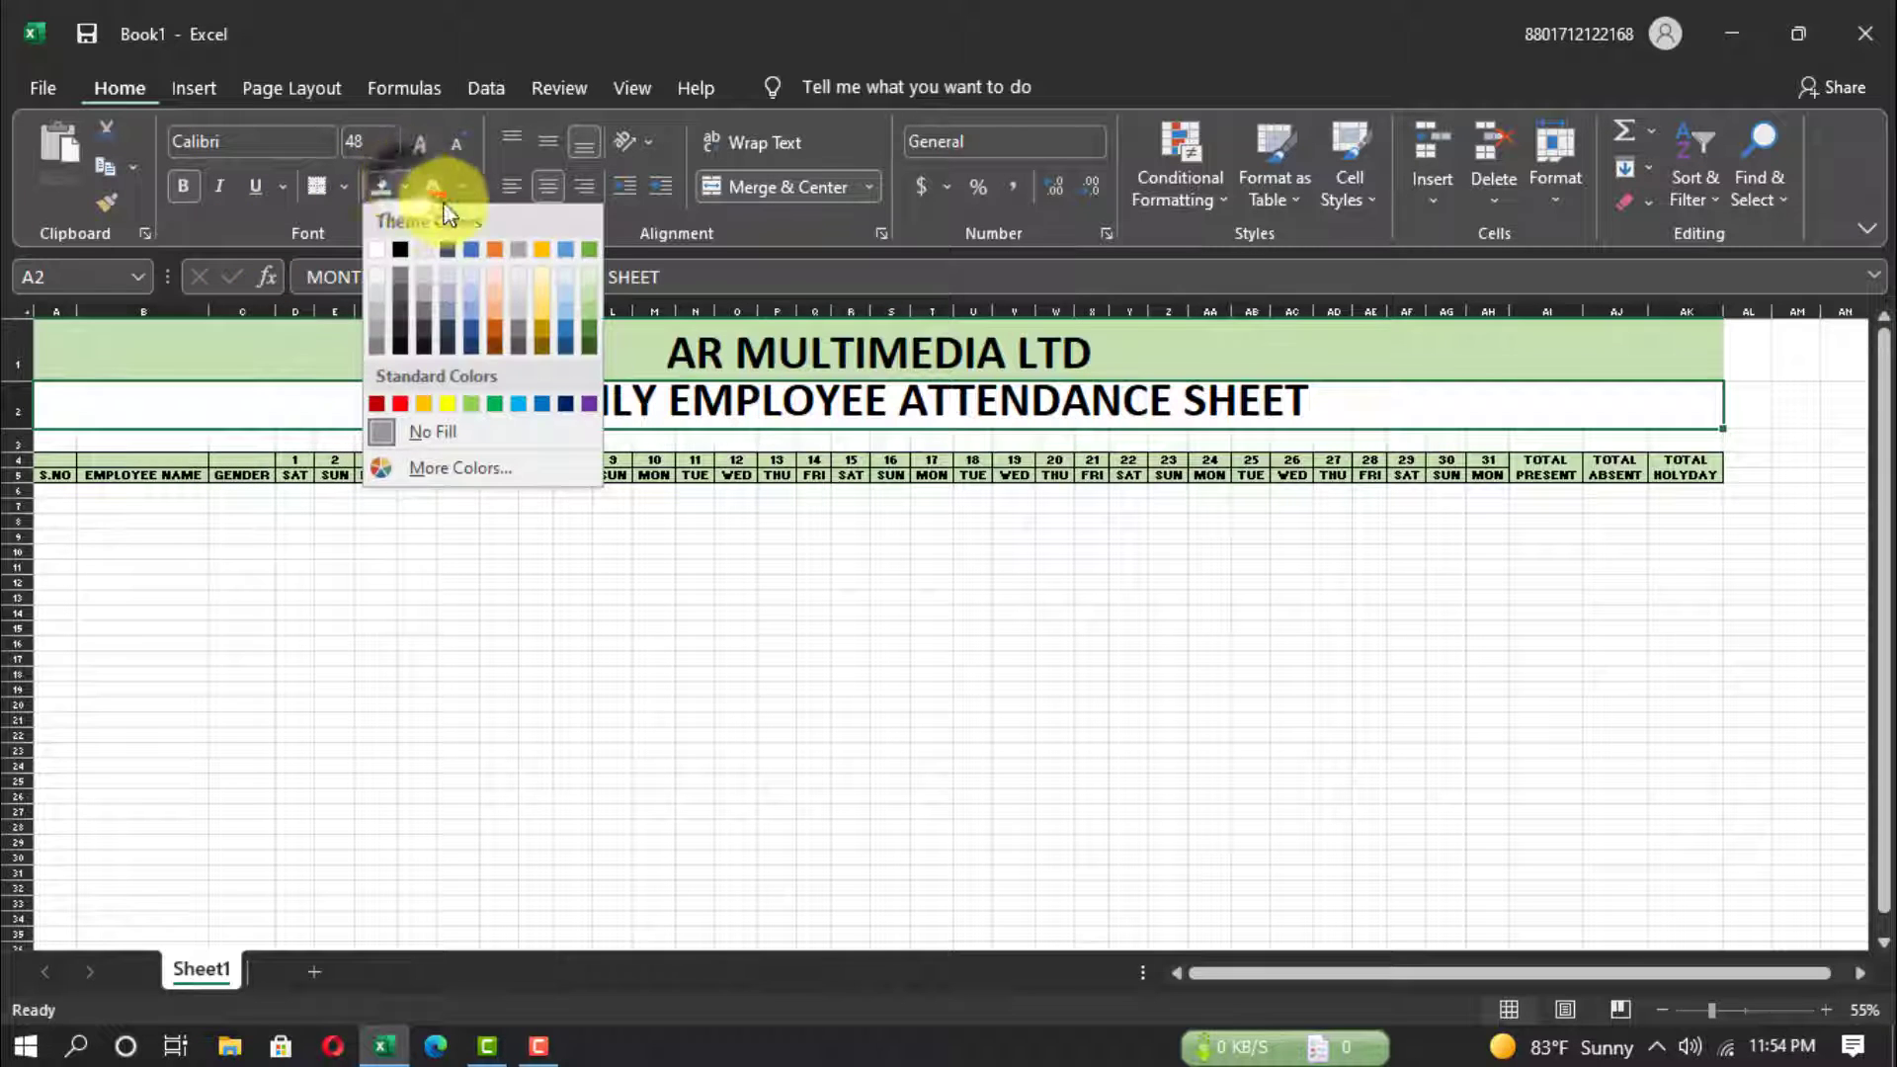
click(565, 316)
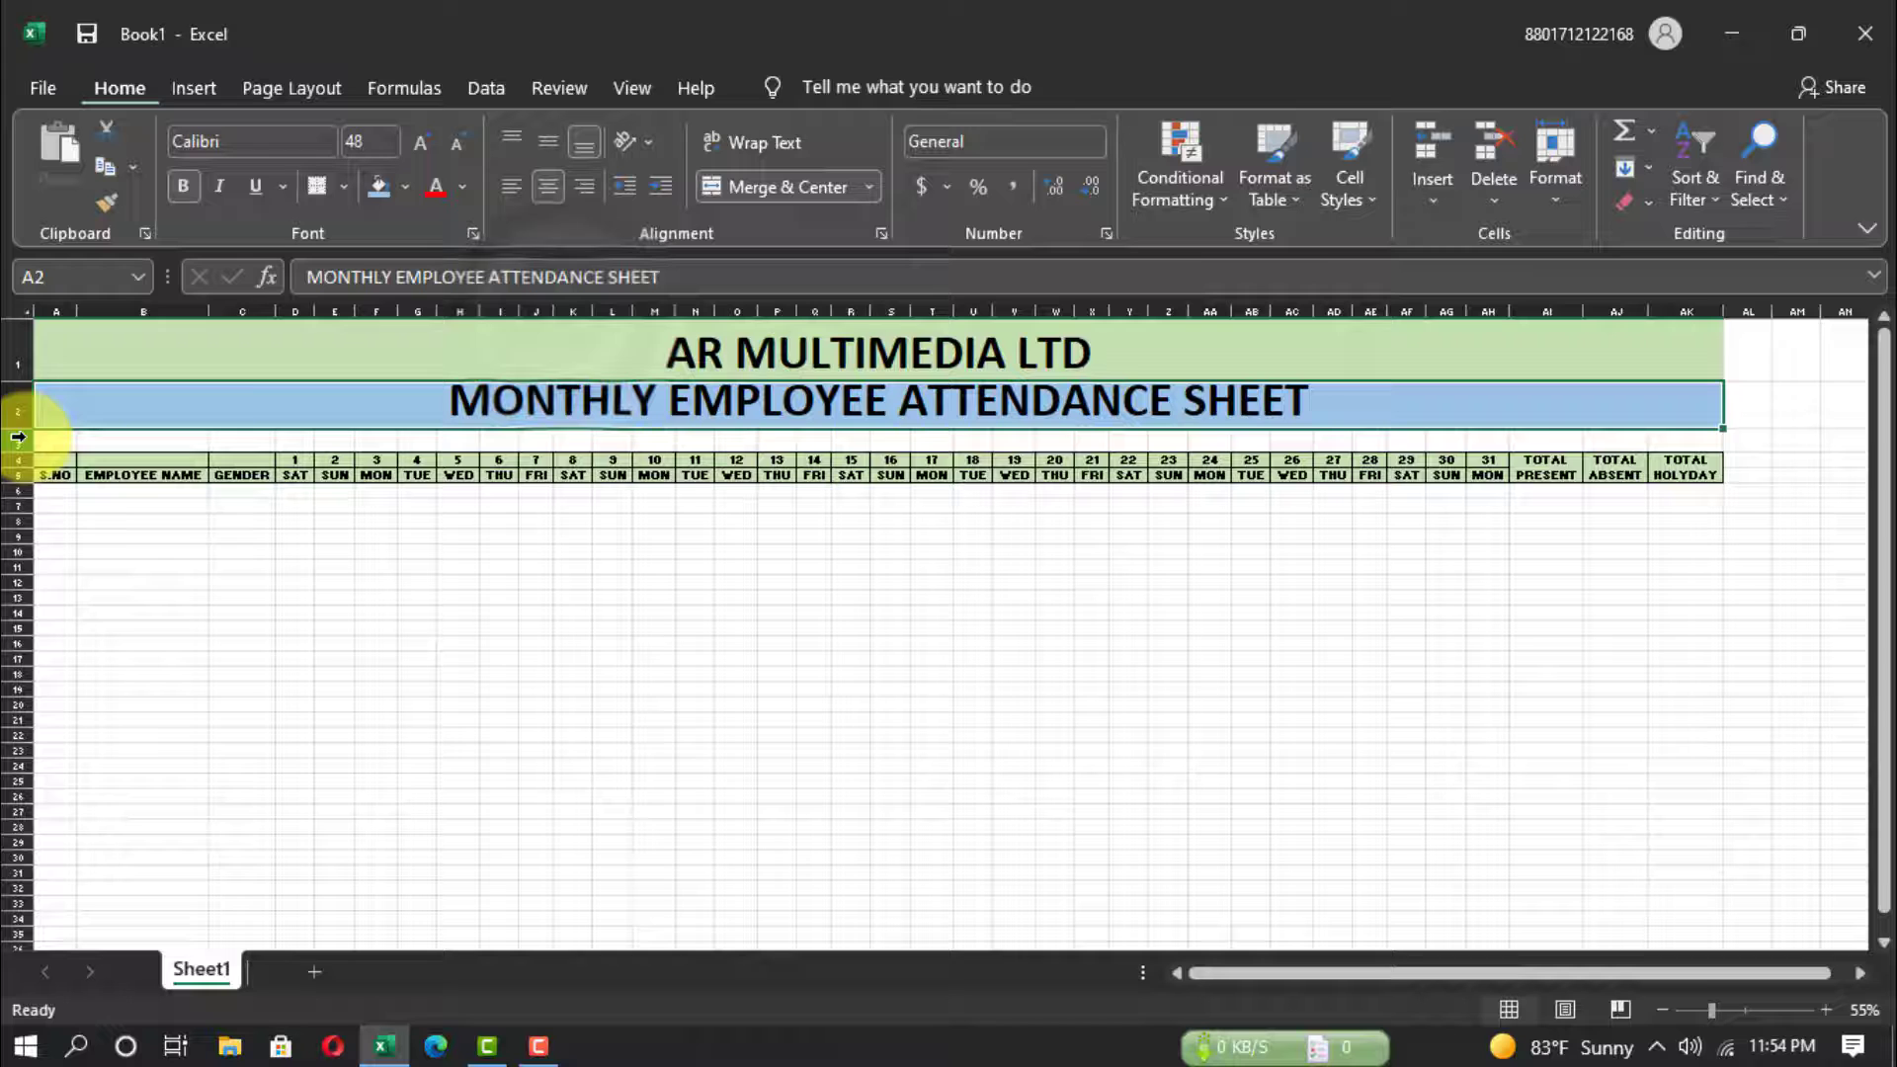
drag(26, 434, 26, 440)
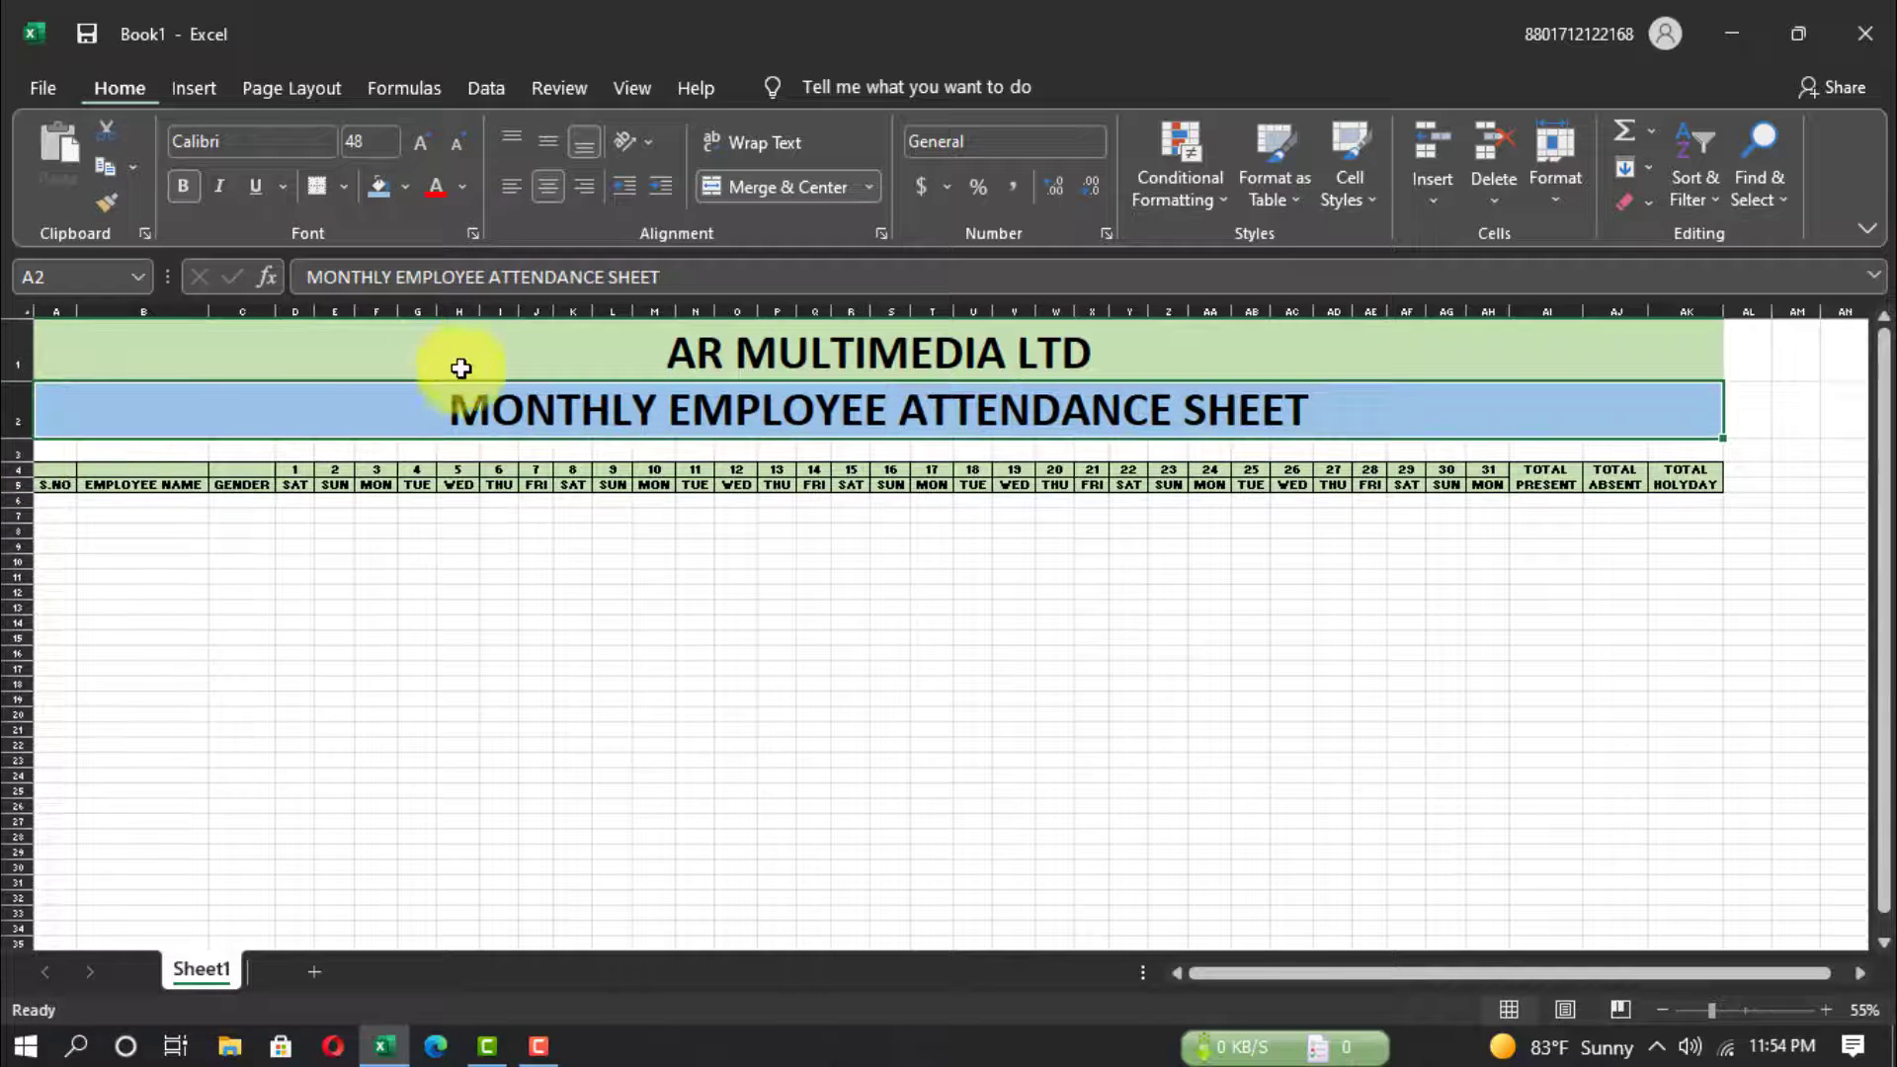
click(464, 194)
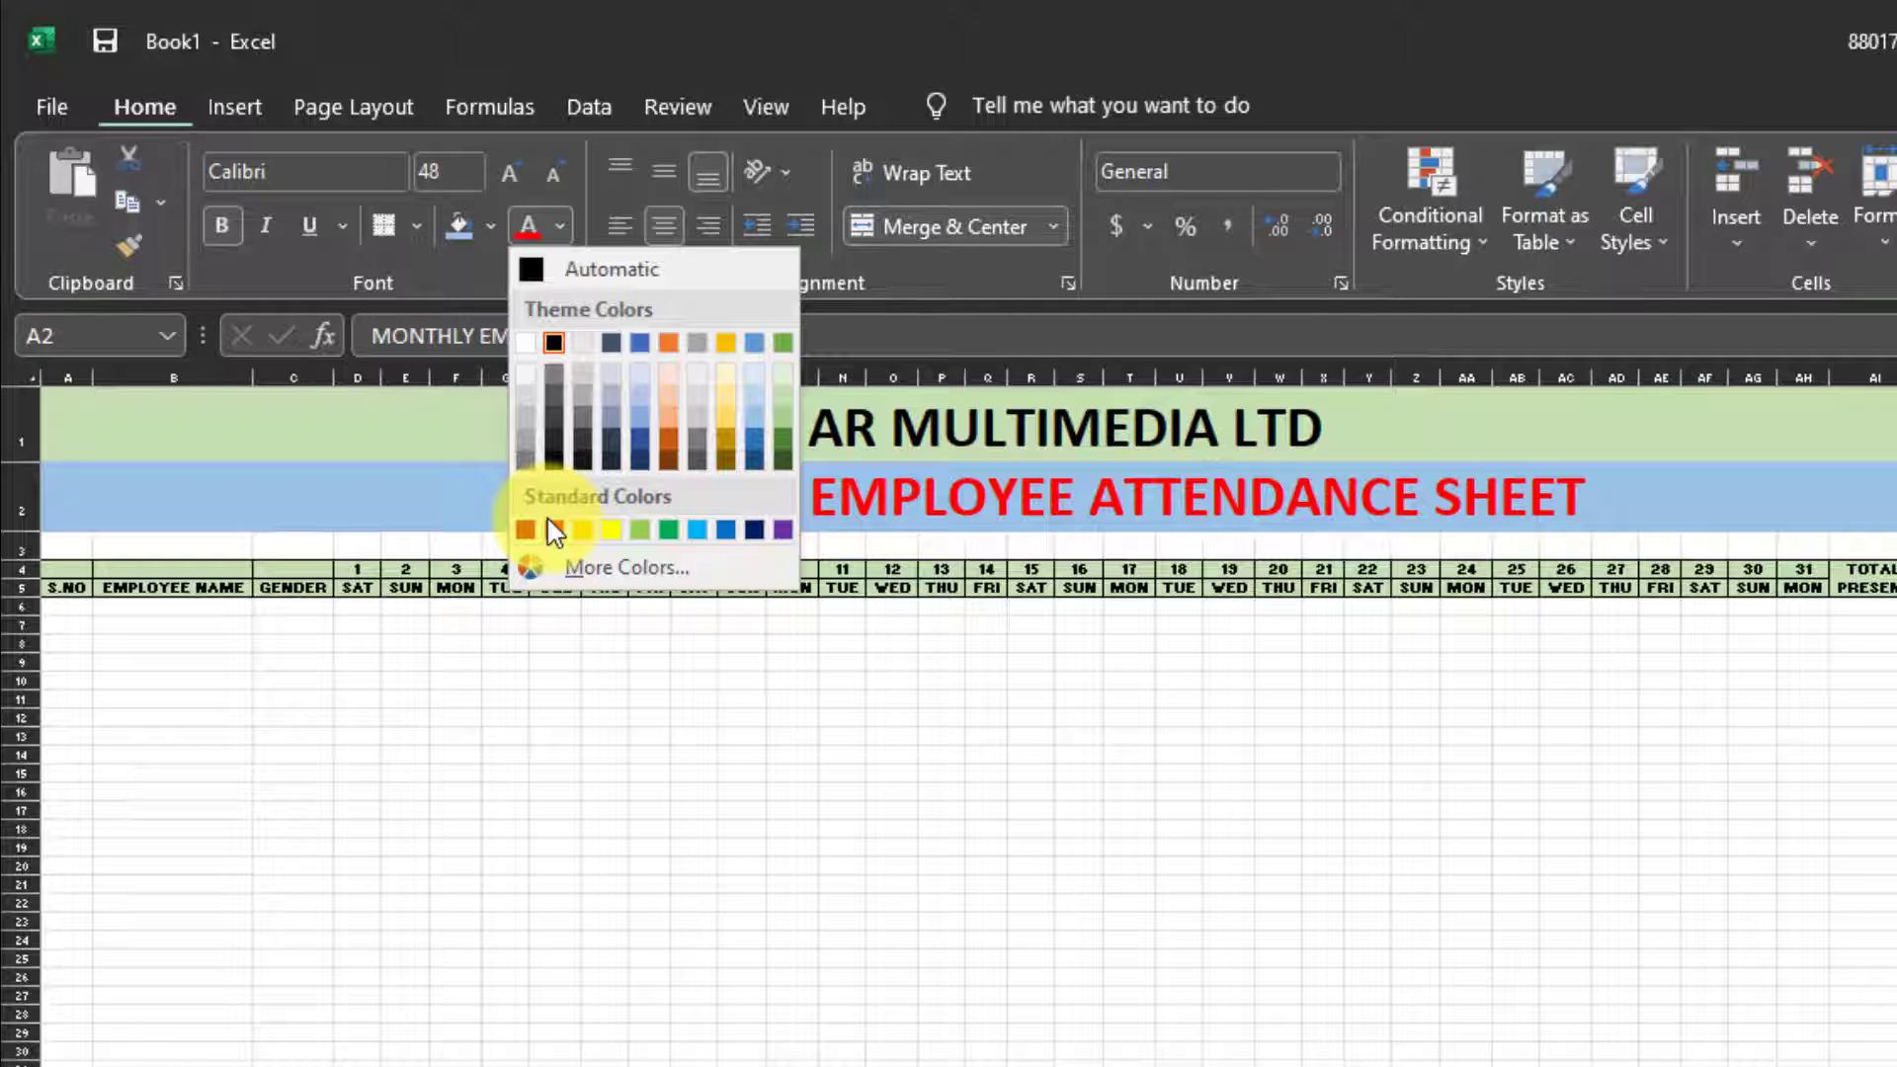
click(756, 533)
click(991, 790)
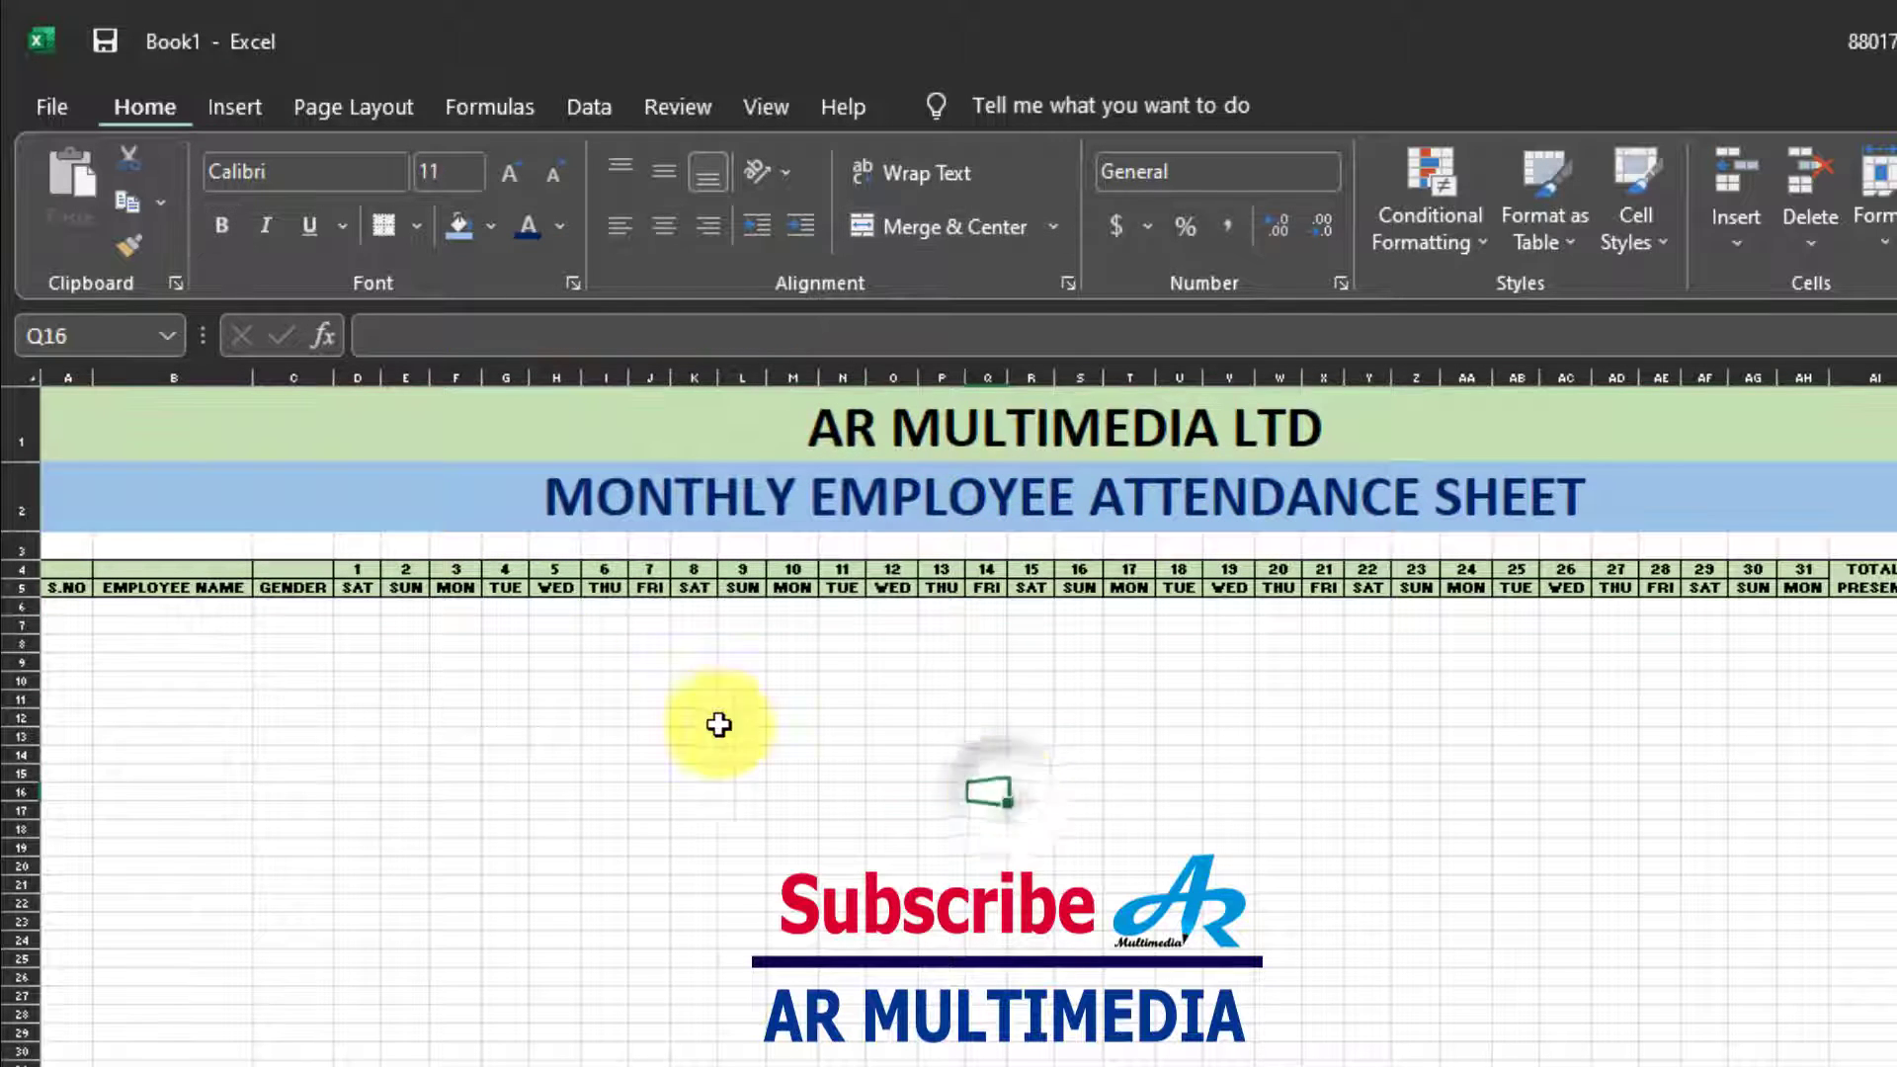
Colour the AR MULTIMEDIA LTD title text dark green.
click(910, 438)
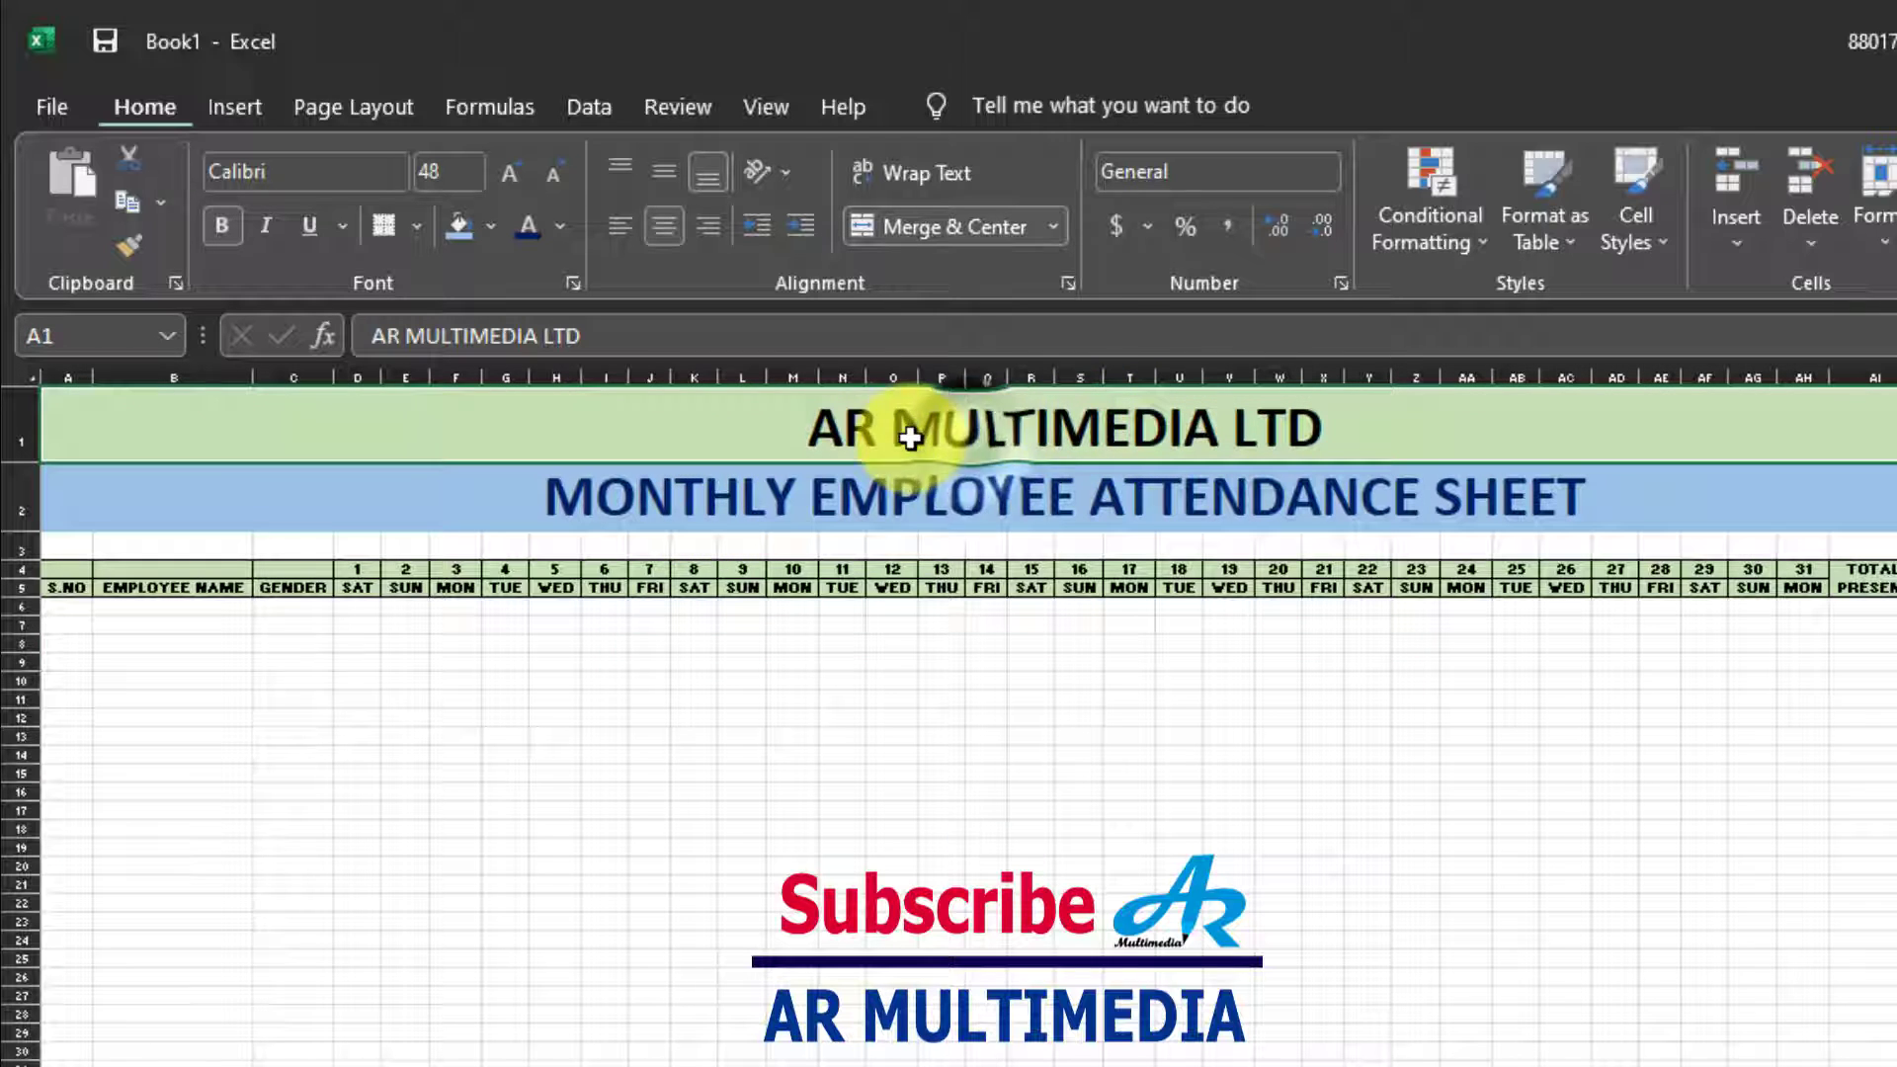
click(559, 226)
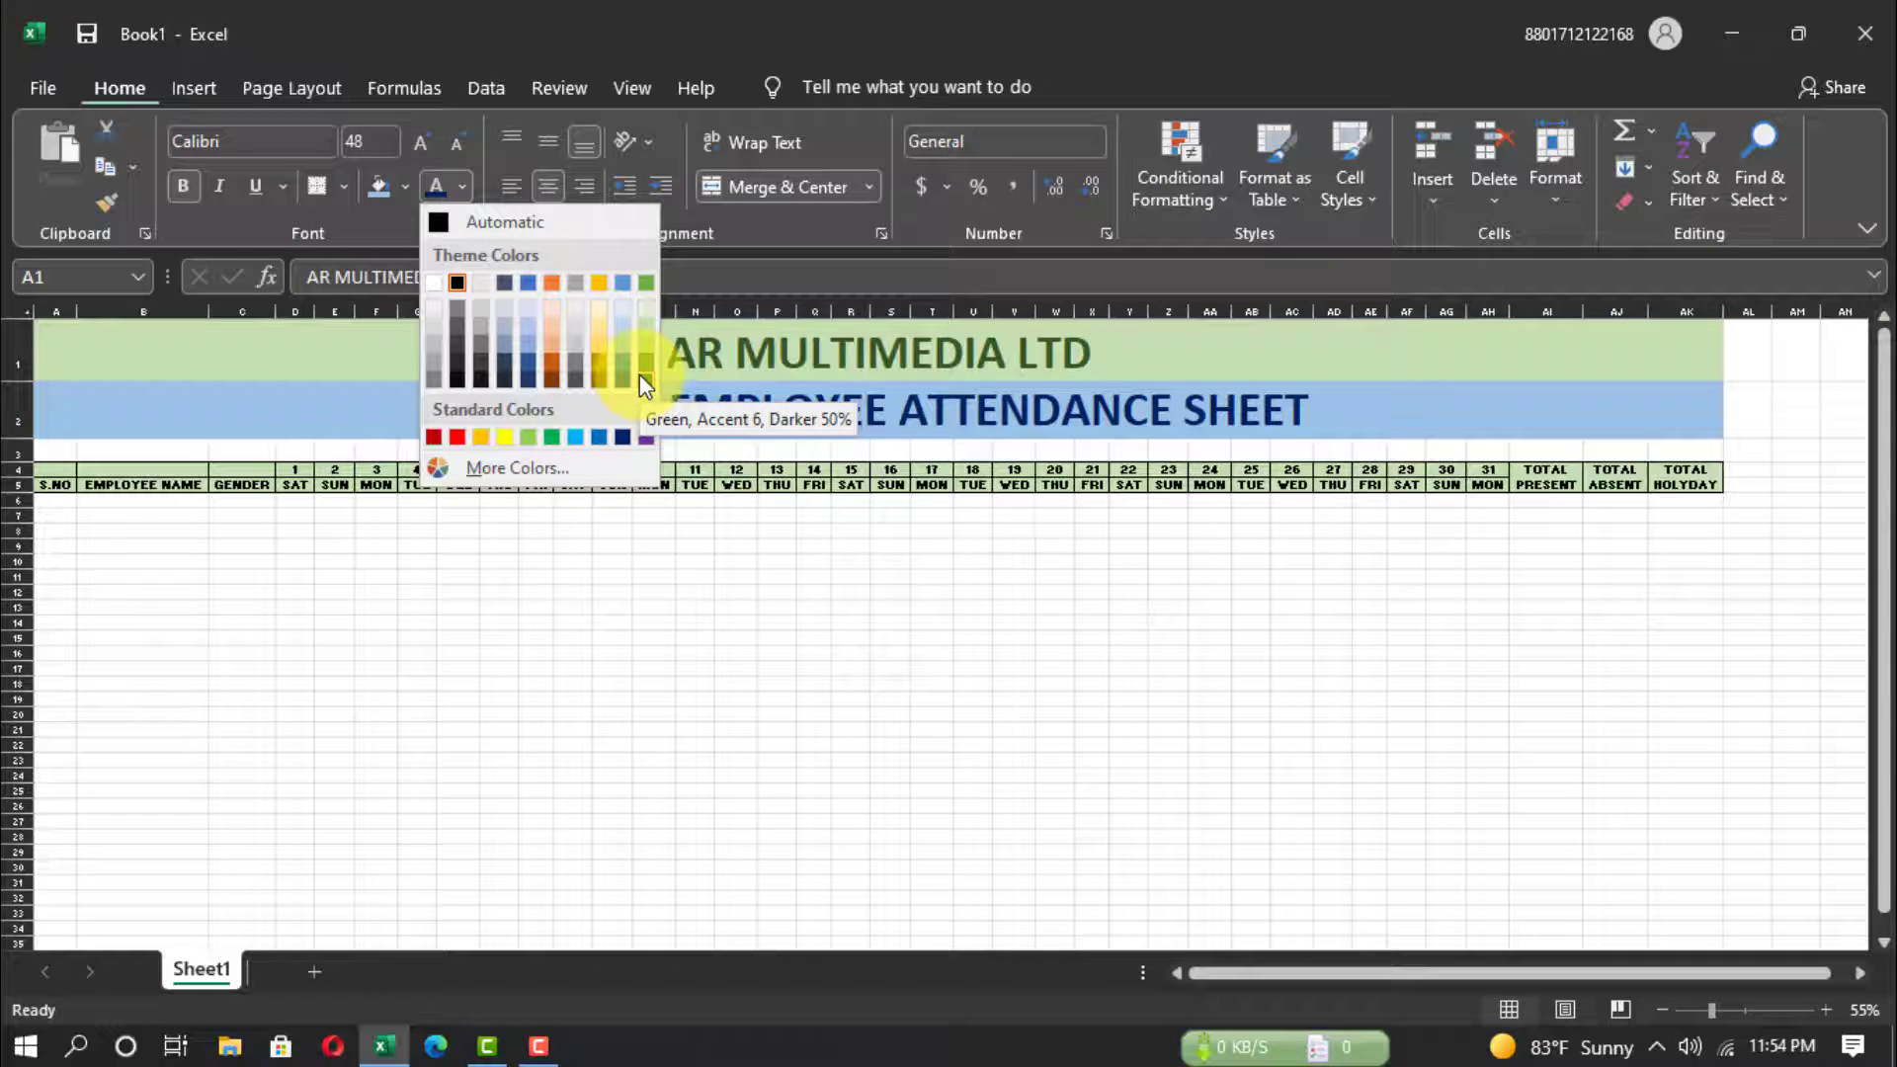
click(644, 379)
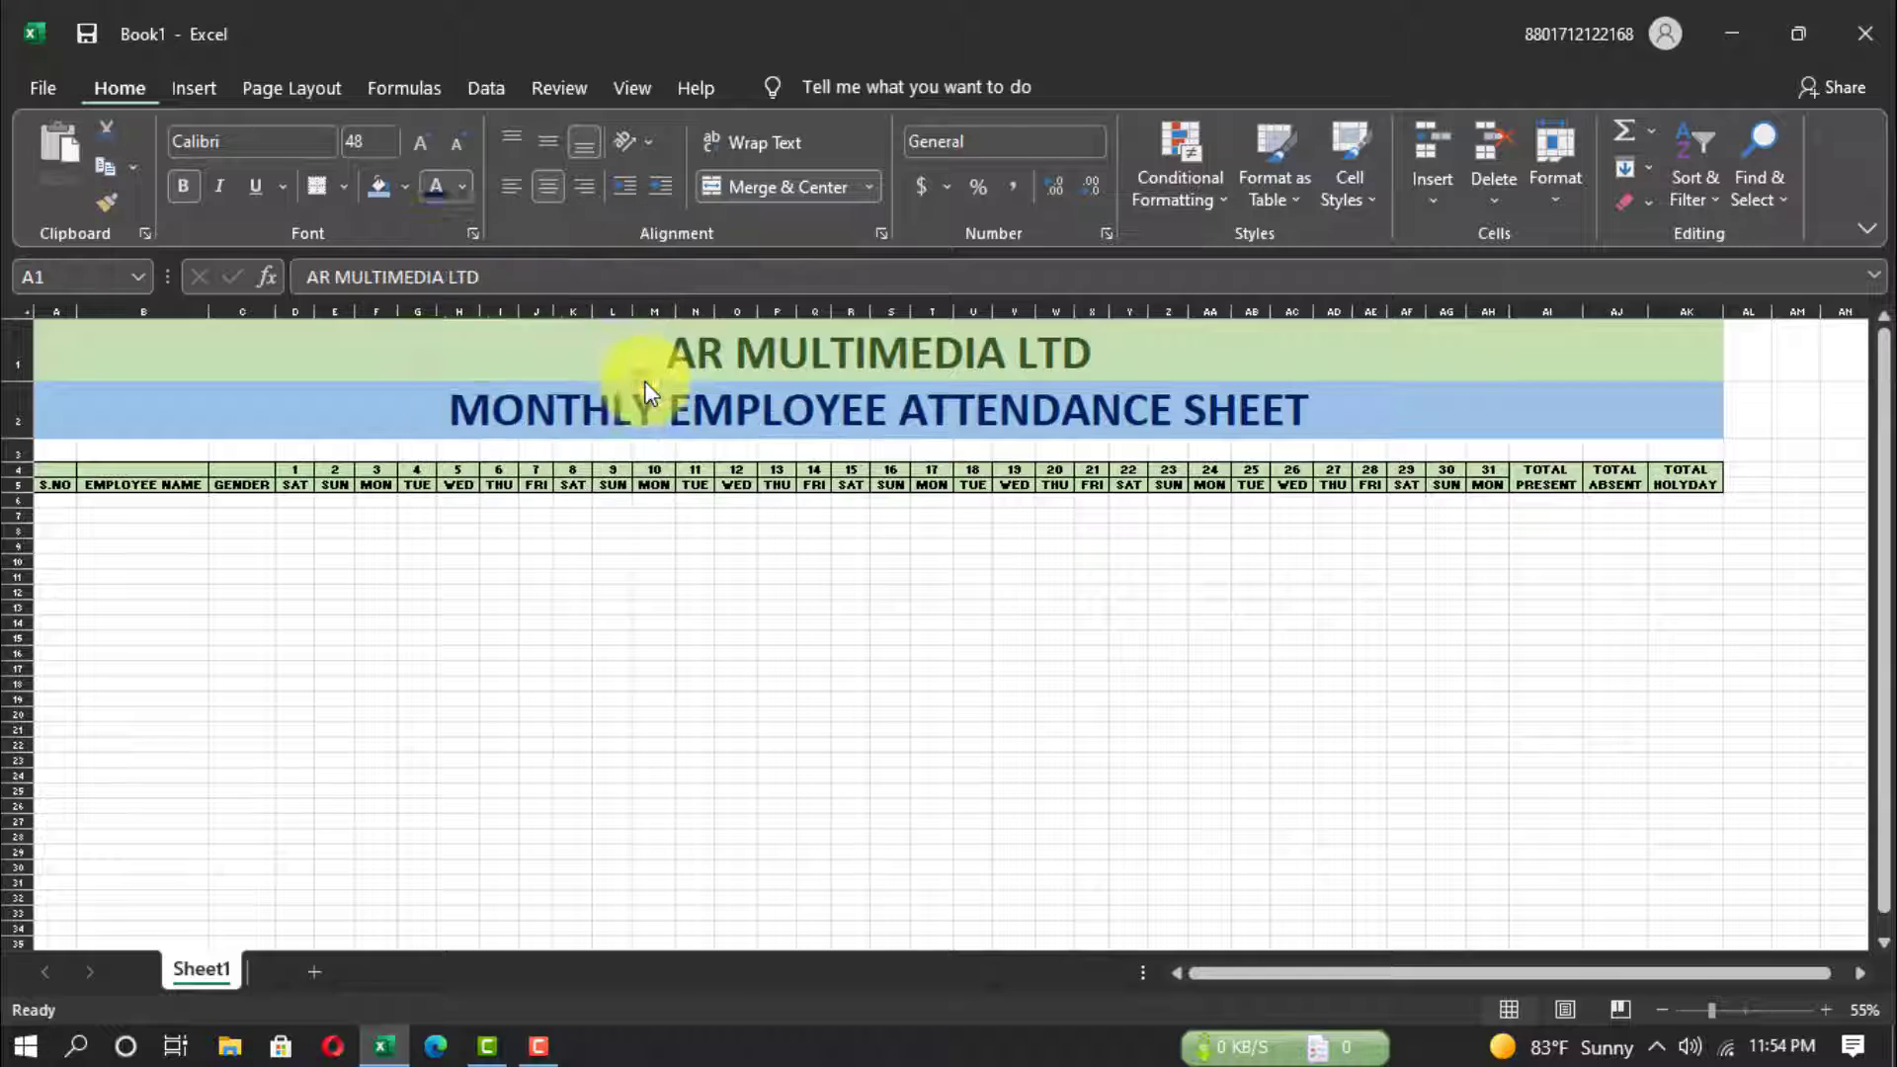
Merge A3:AK3 into a taller row and enter JAN22, centred, at font size 36.
click(963, 592)
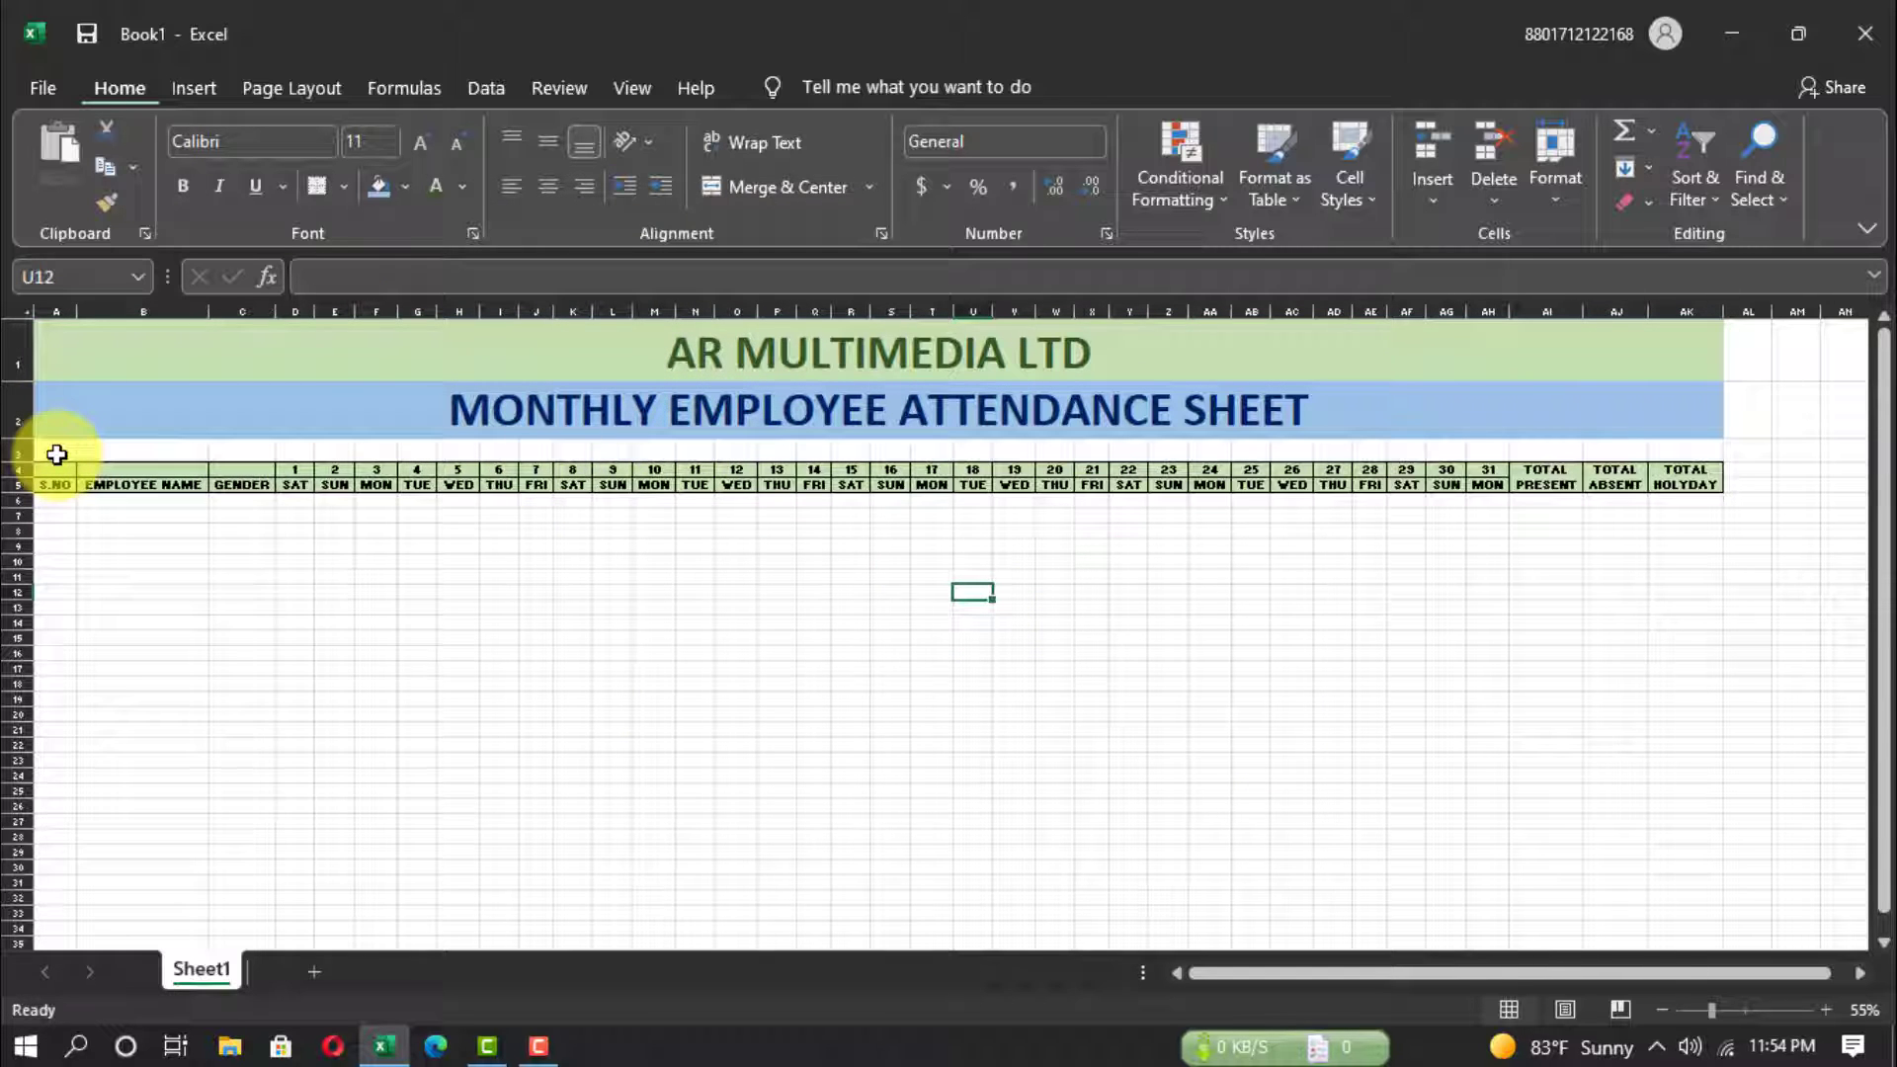
drag(56, 454, 1664, 451)
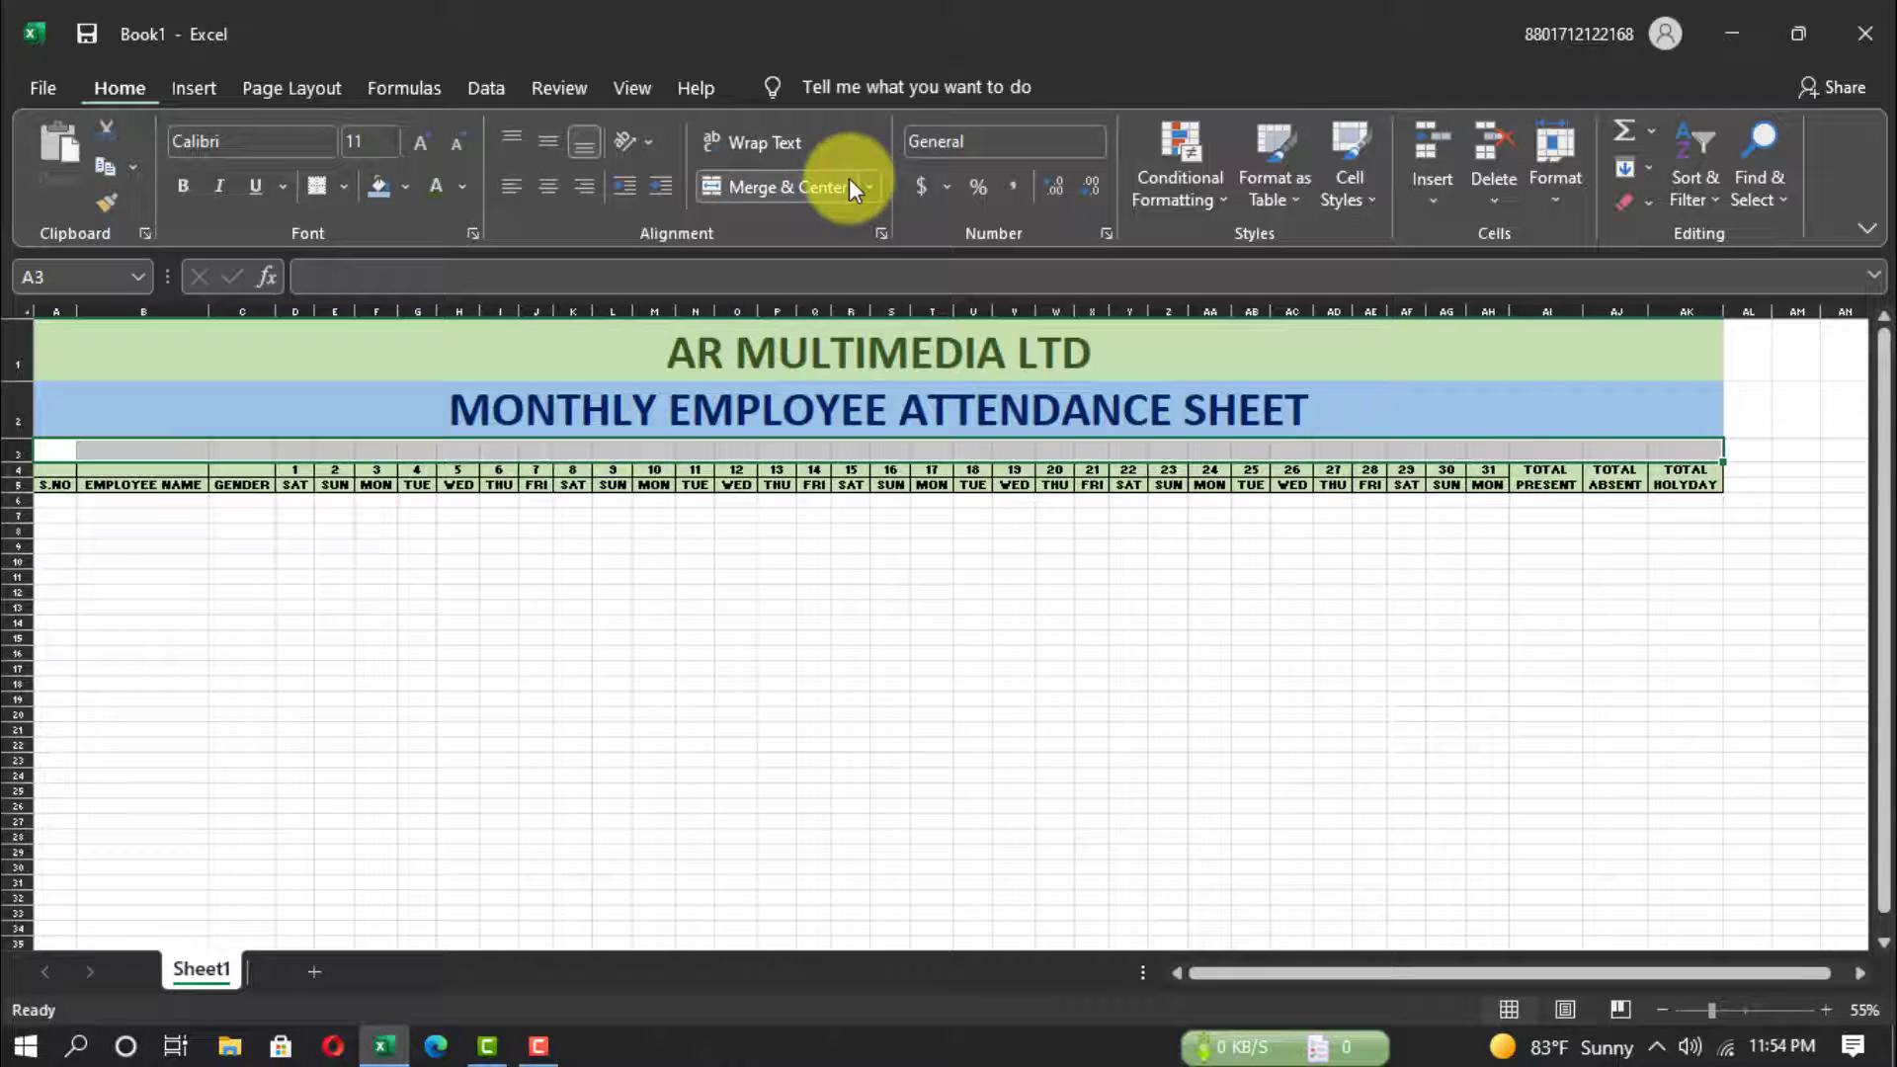
click(789, 188)
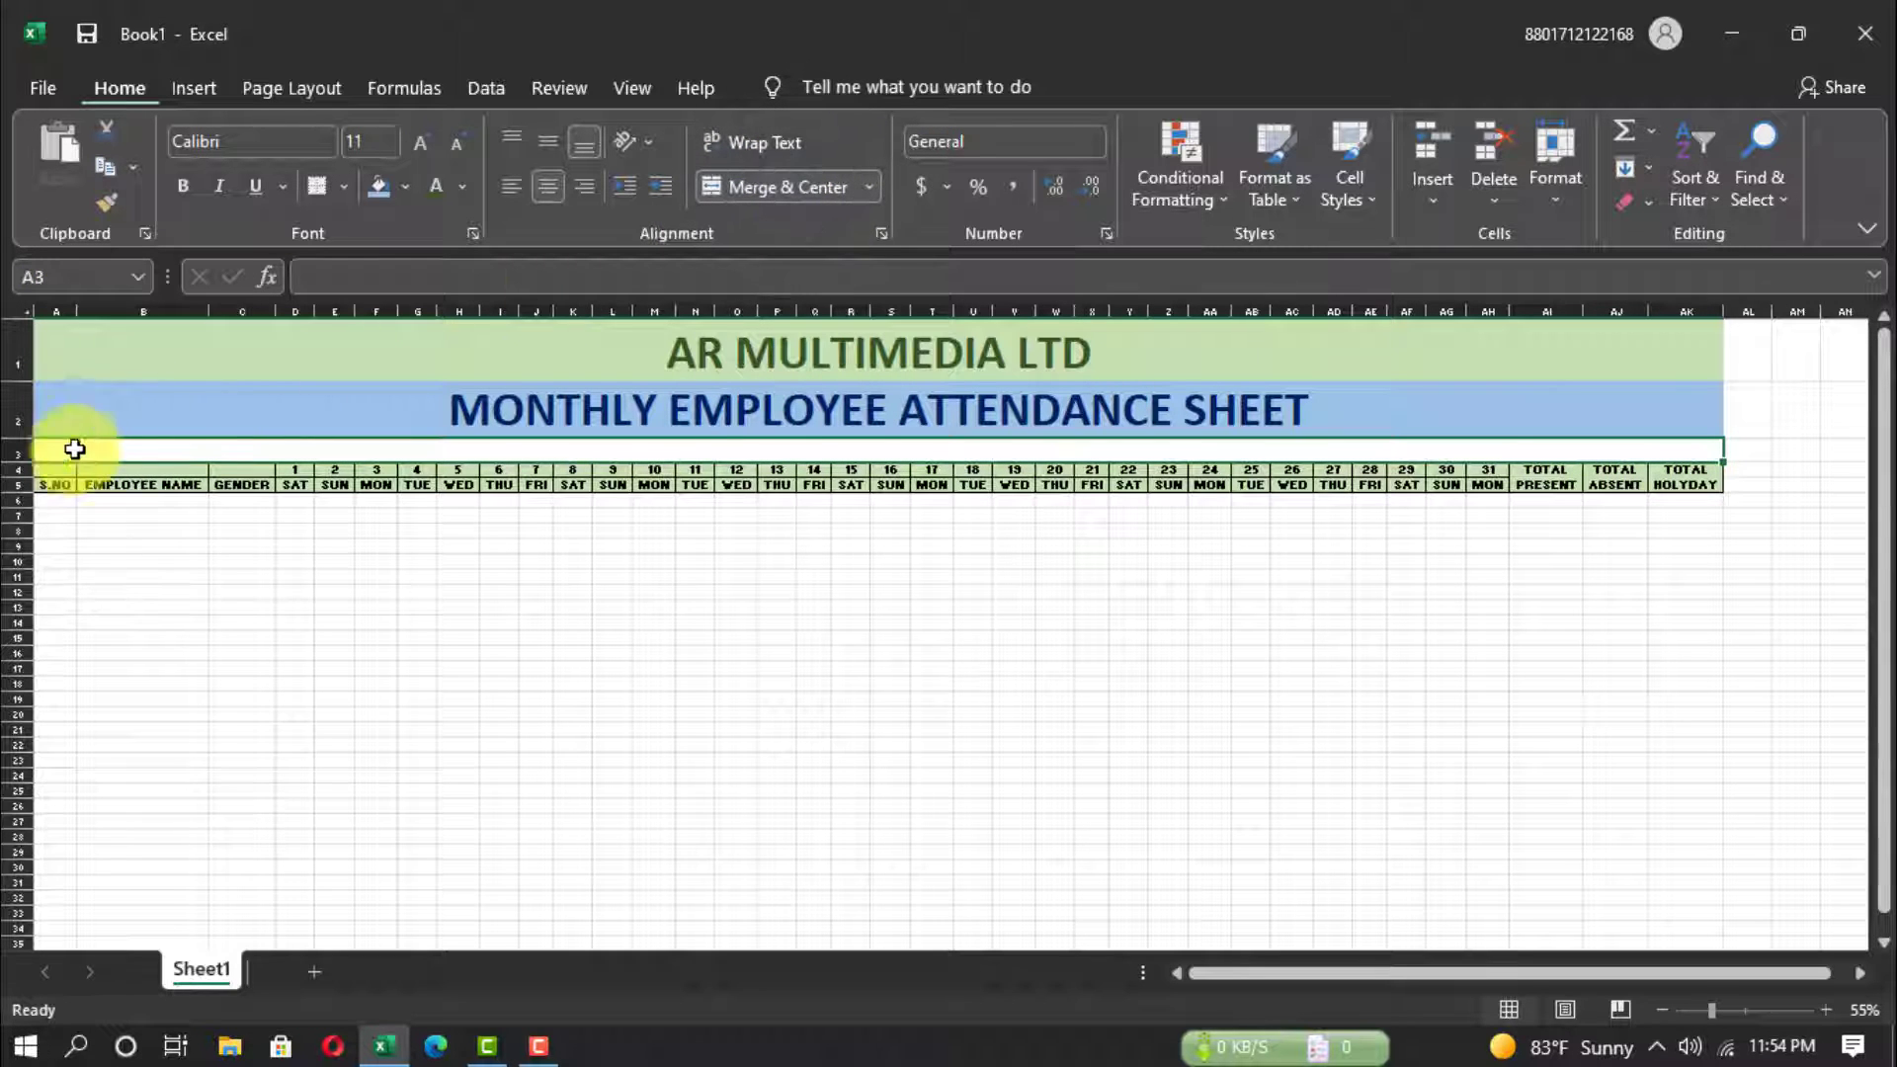
drag(15, 458, 16, 479)
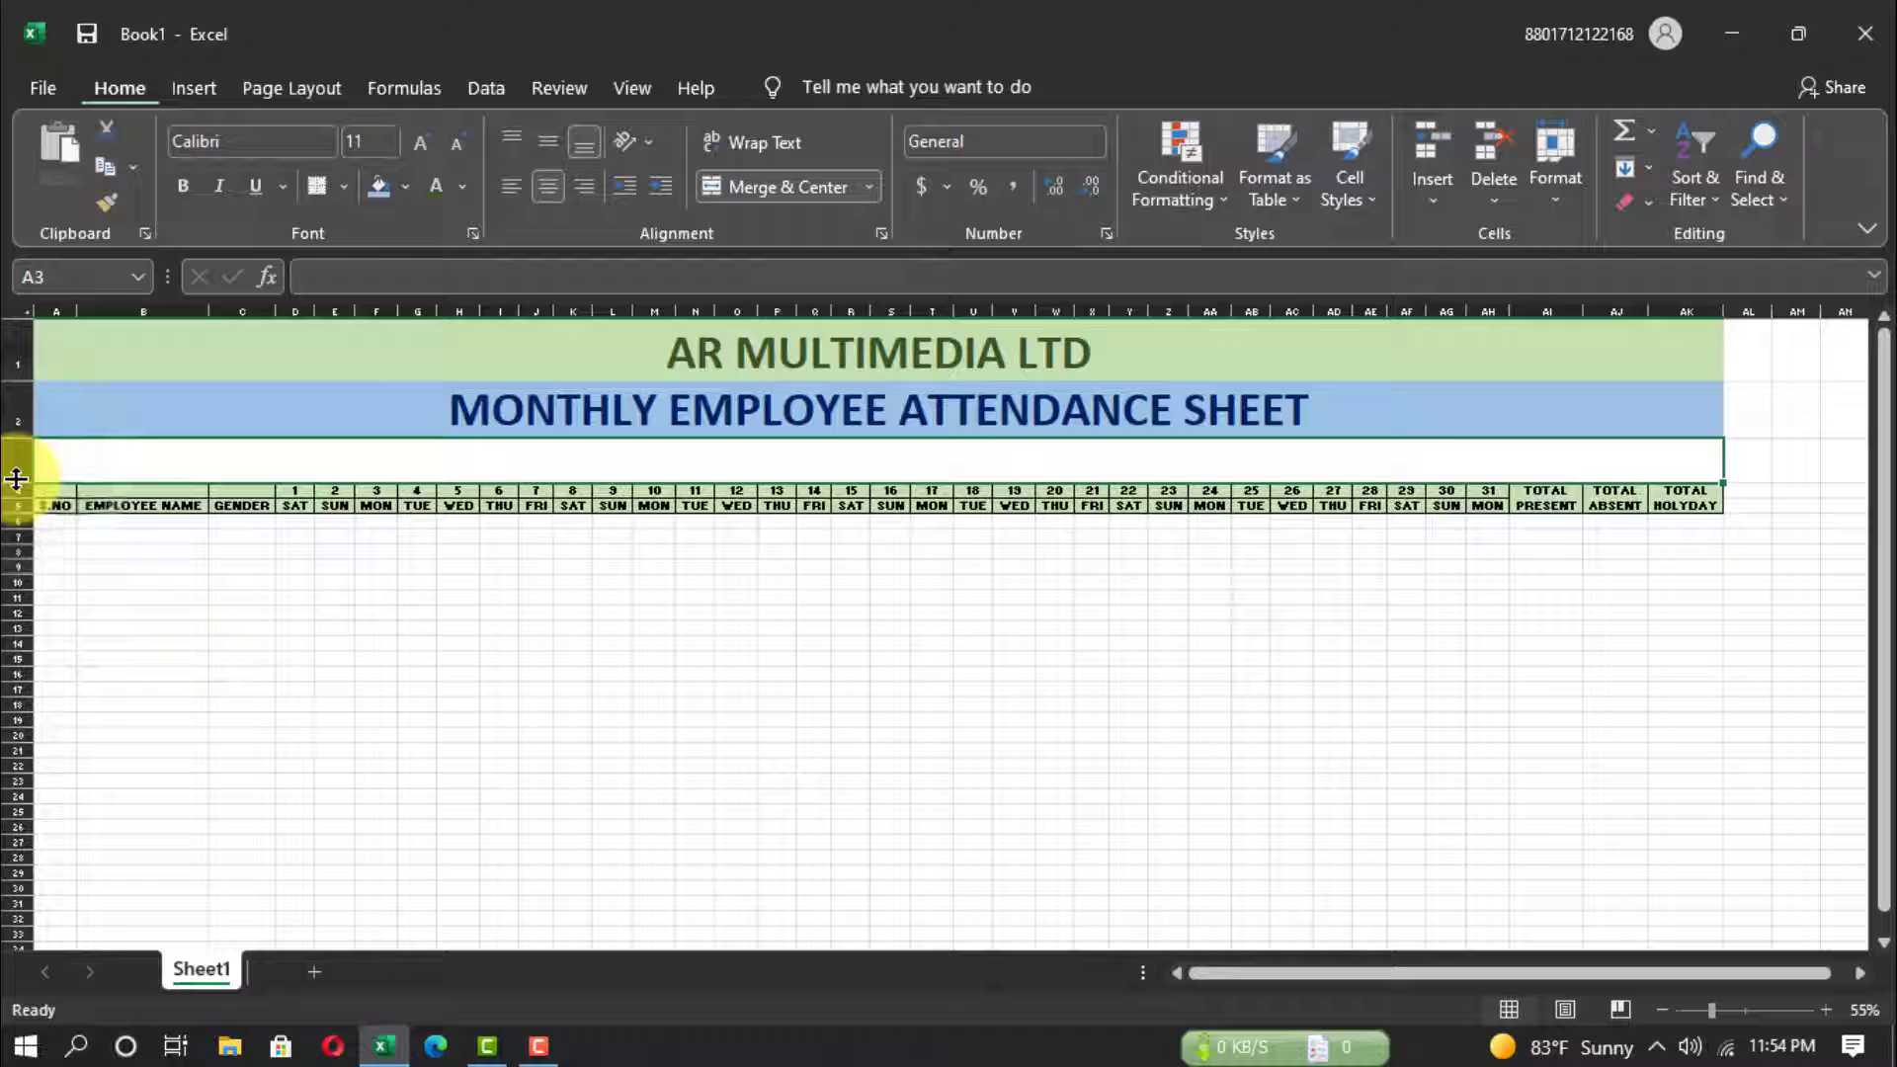
click(394, 136)
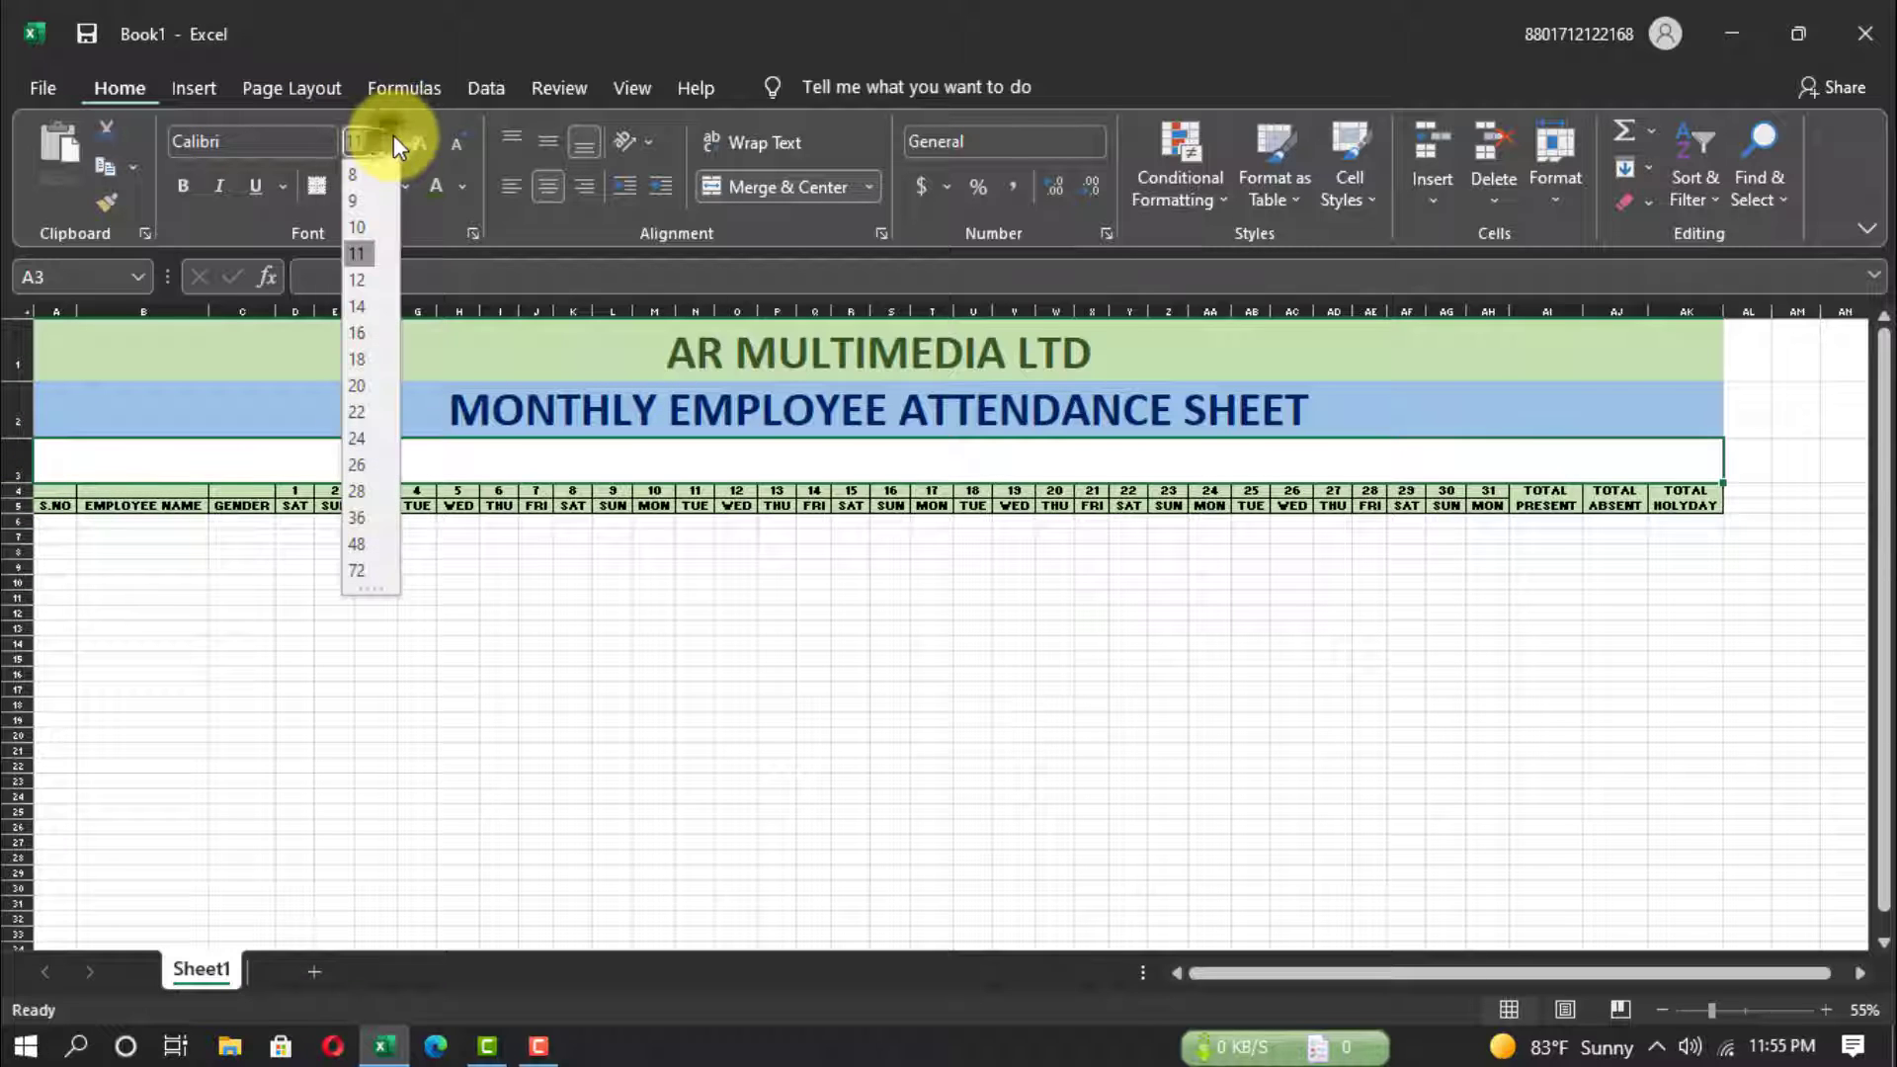
click(358, 517)
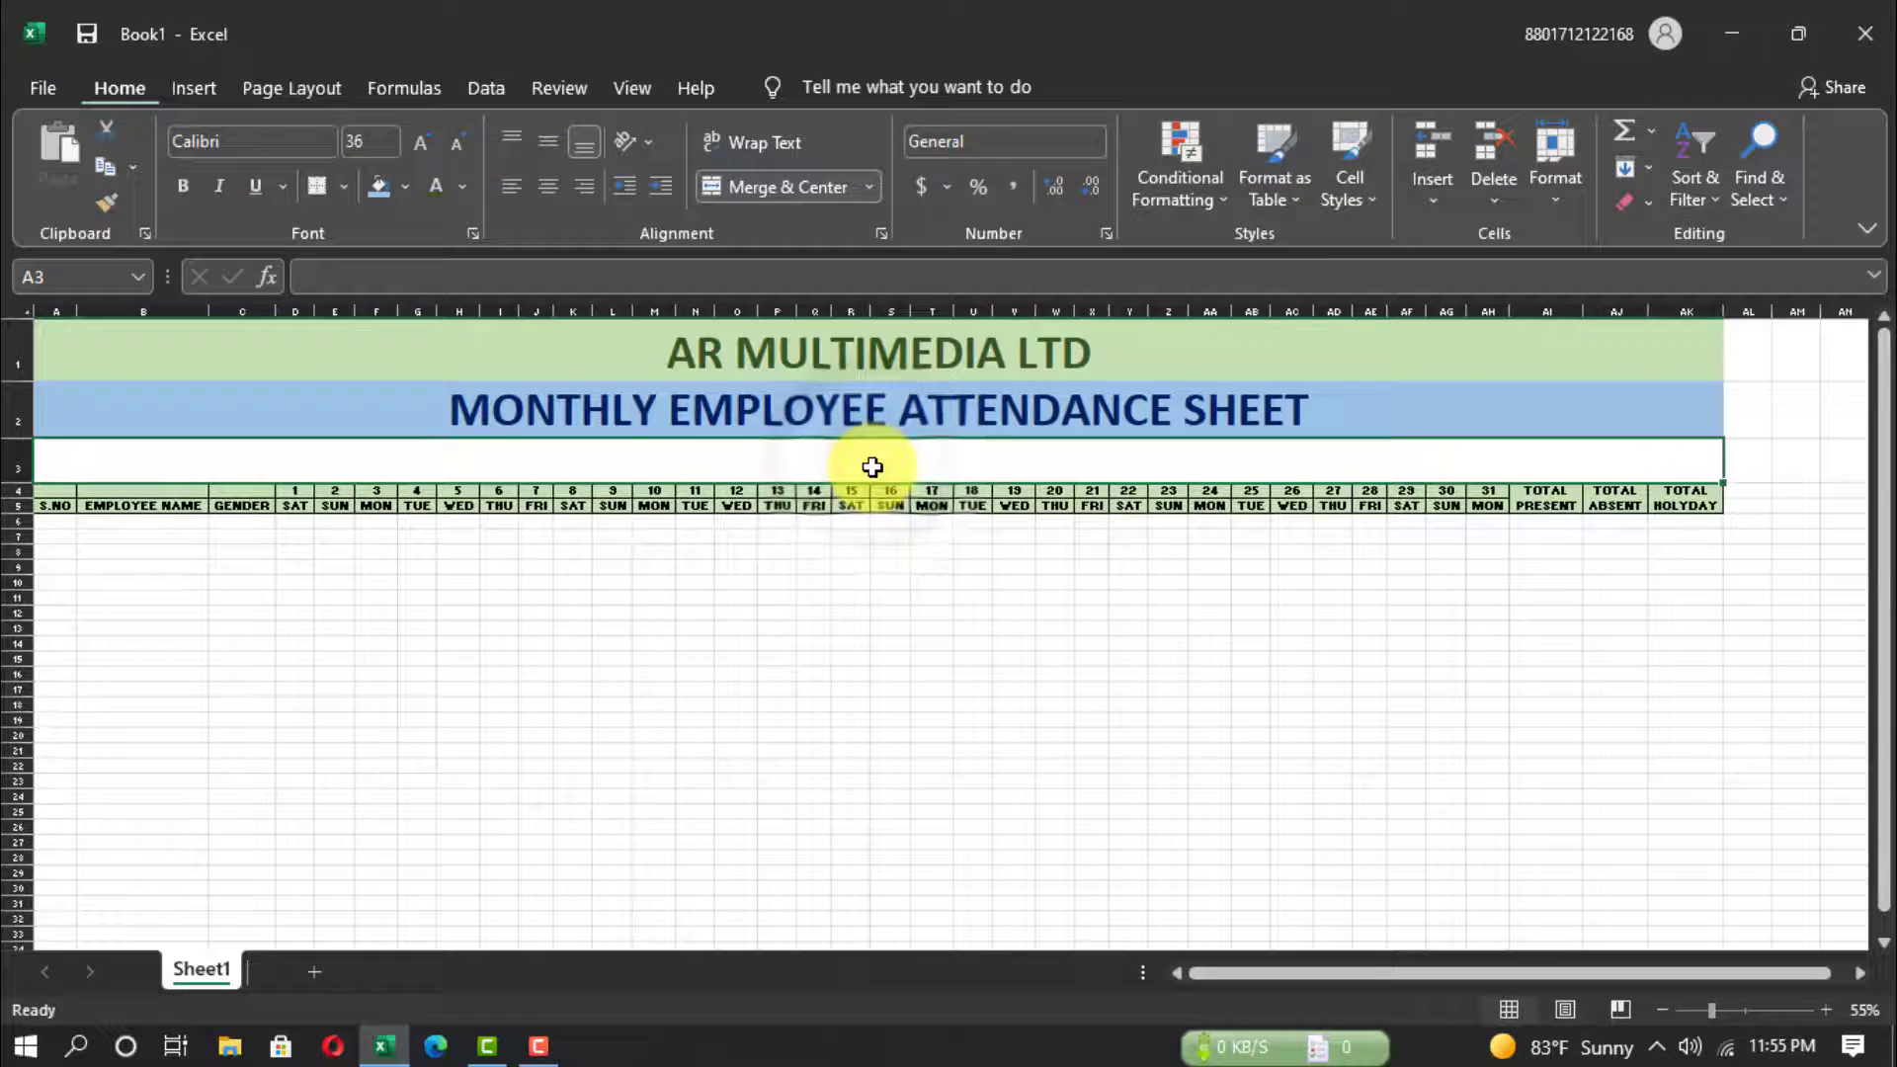
text(JANUARY)
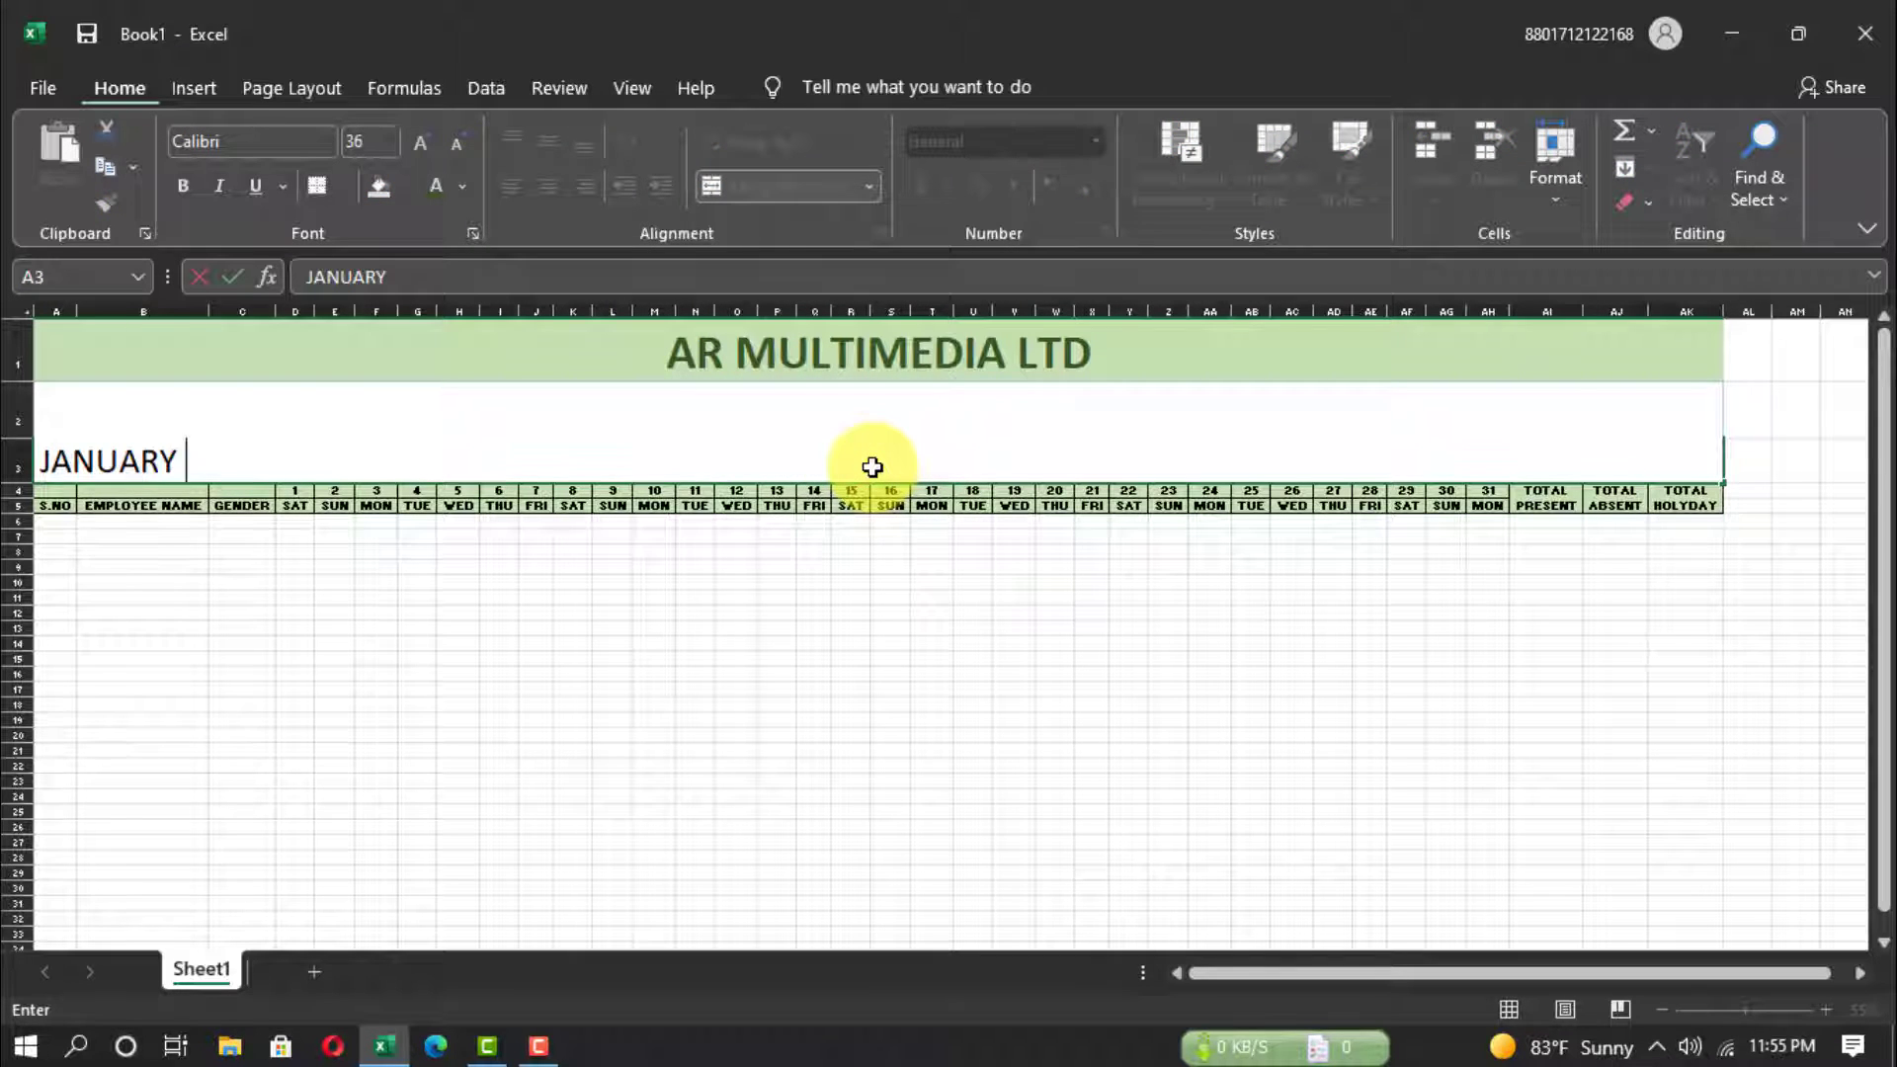
text(22)
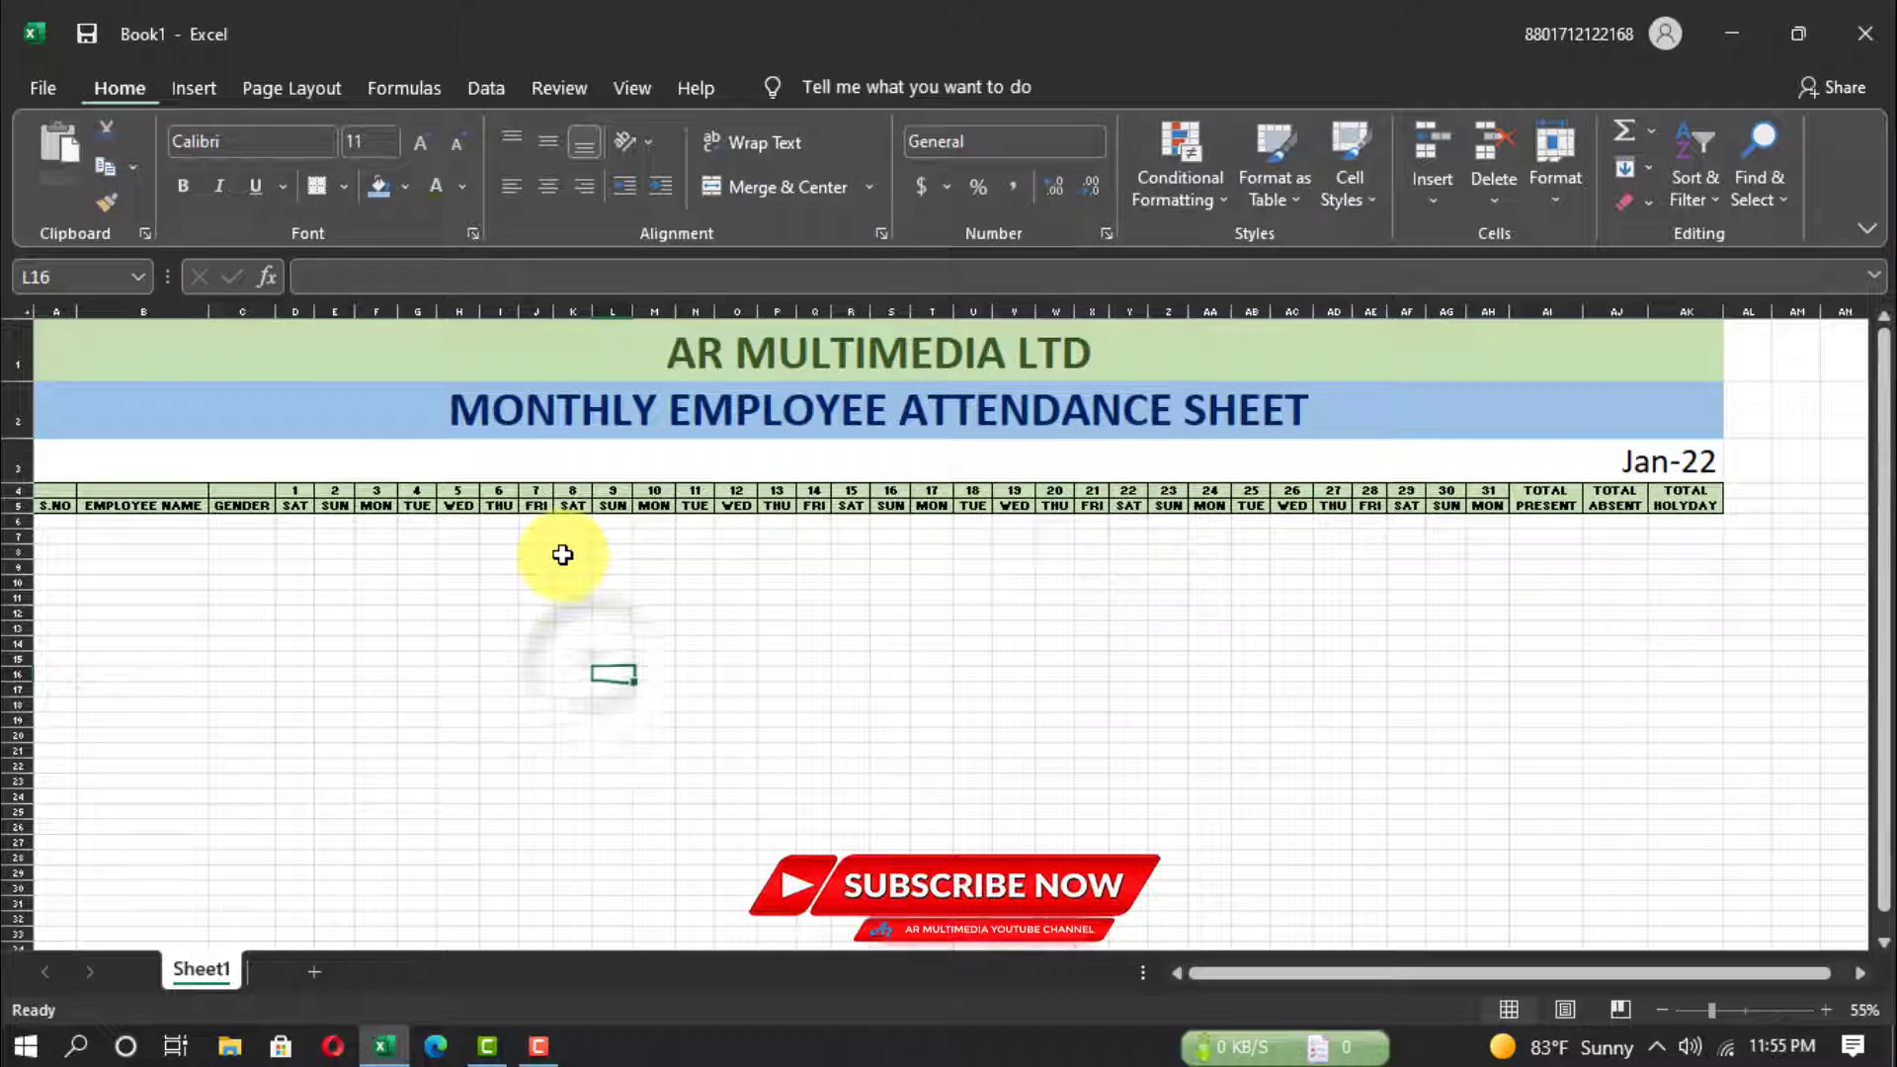
click(1586, 473)
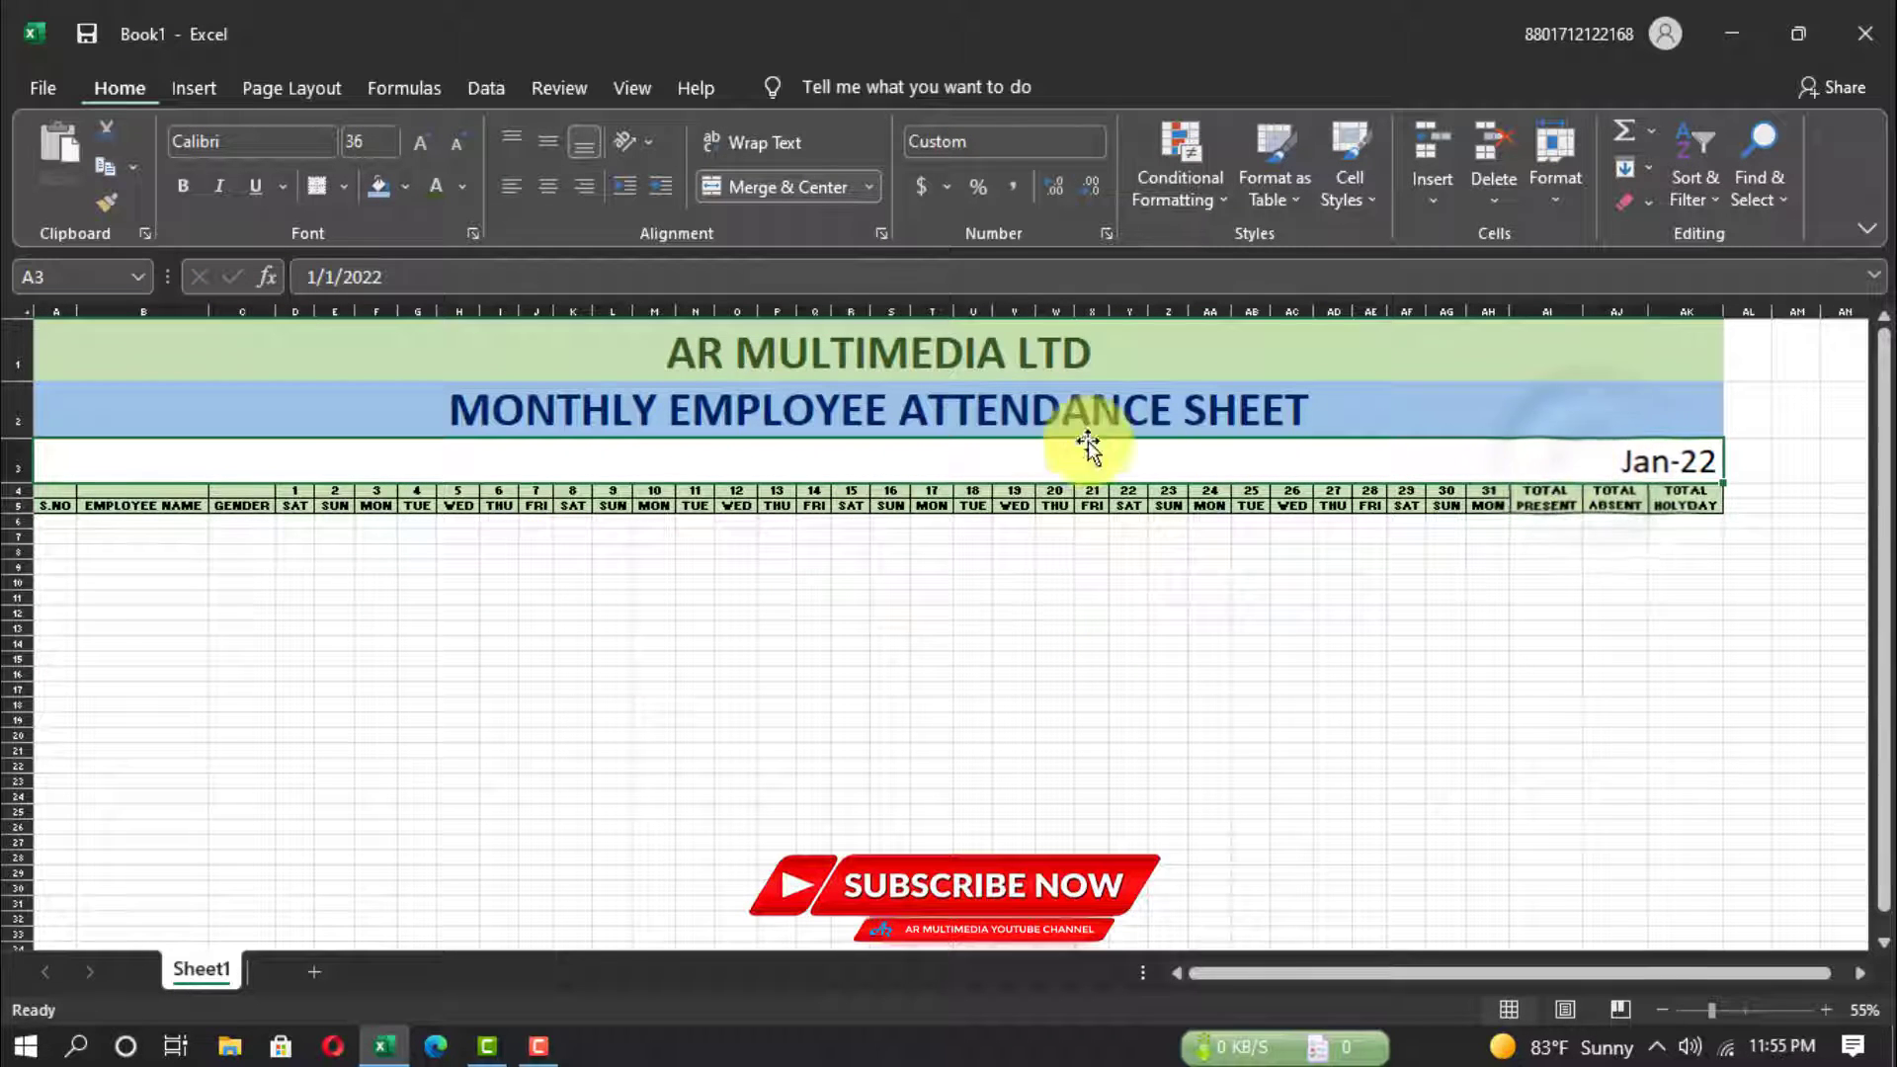
click(549, 186)
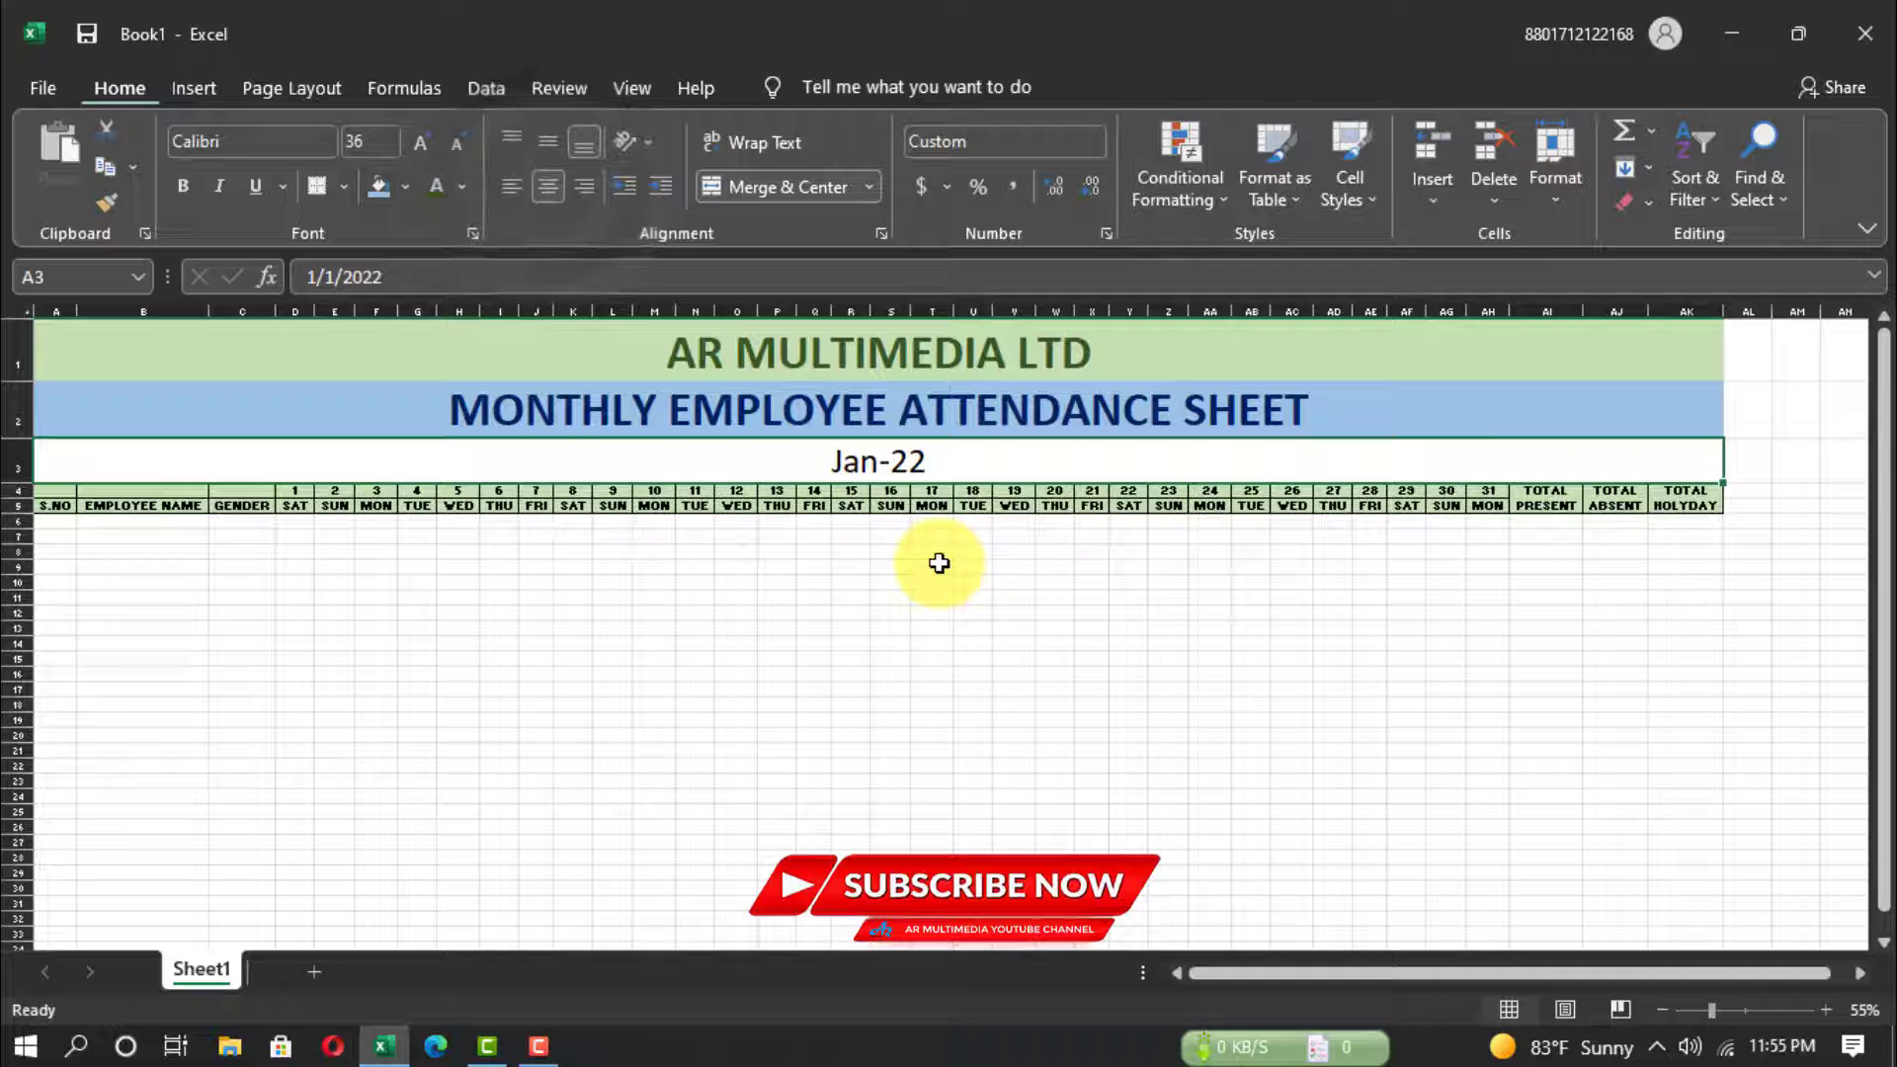
Fill the merged Jan-22 row with a light yellow background.
click(408, 186)
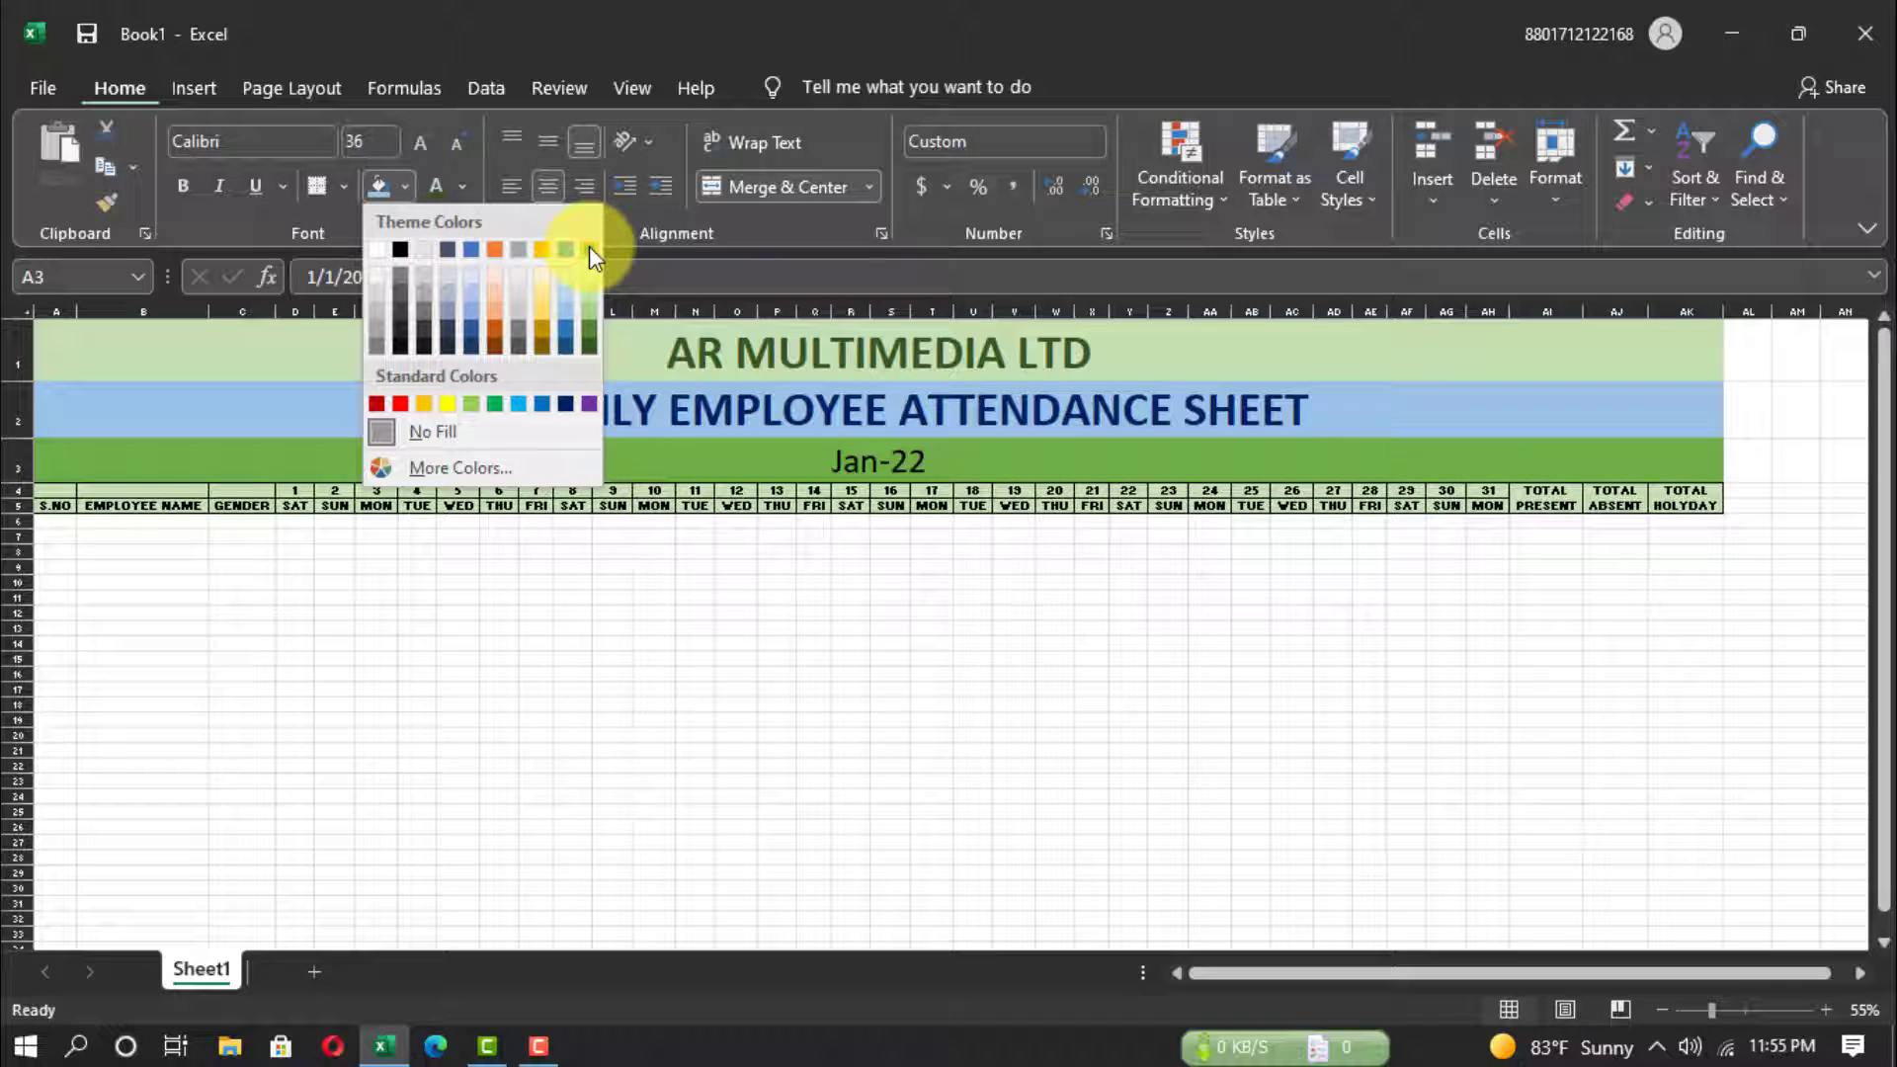
click(545, 283)
click(933, 702)
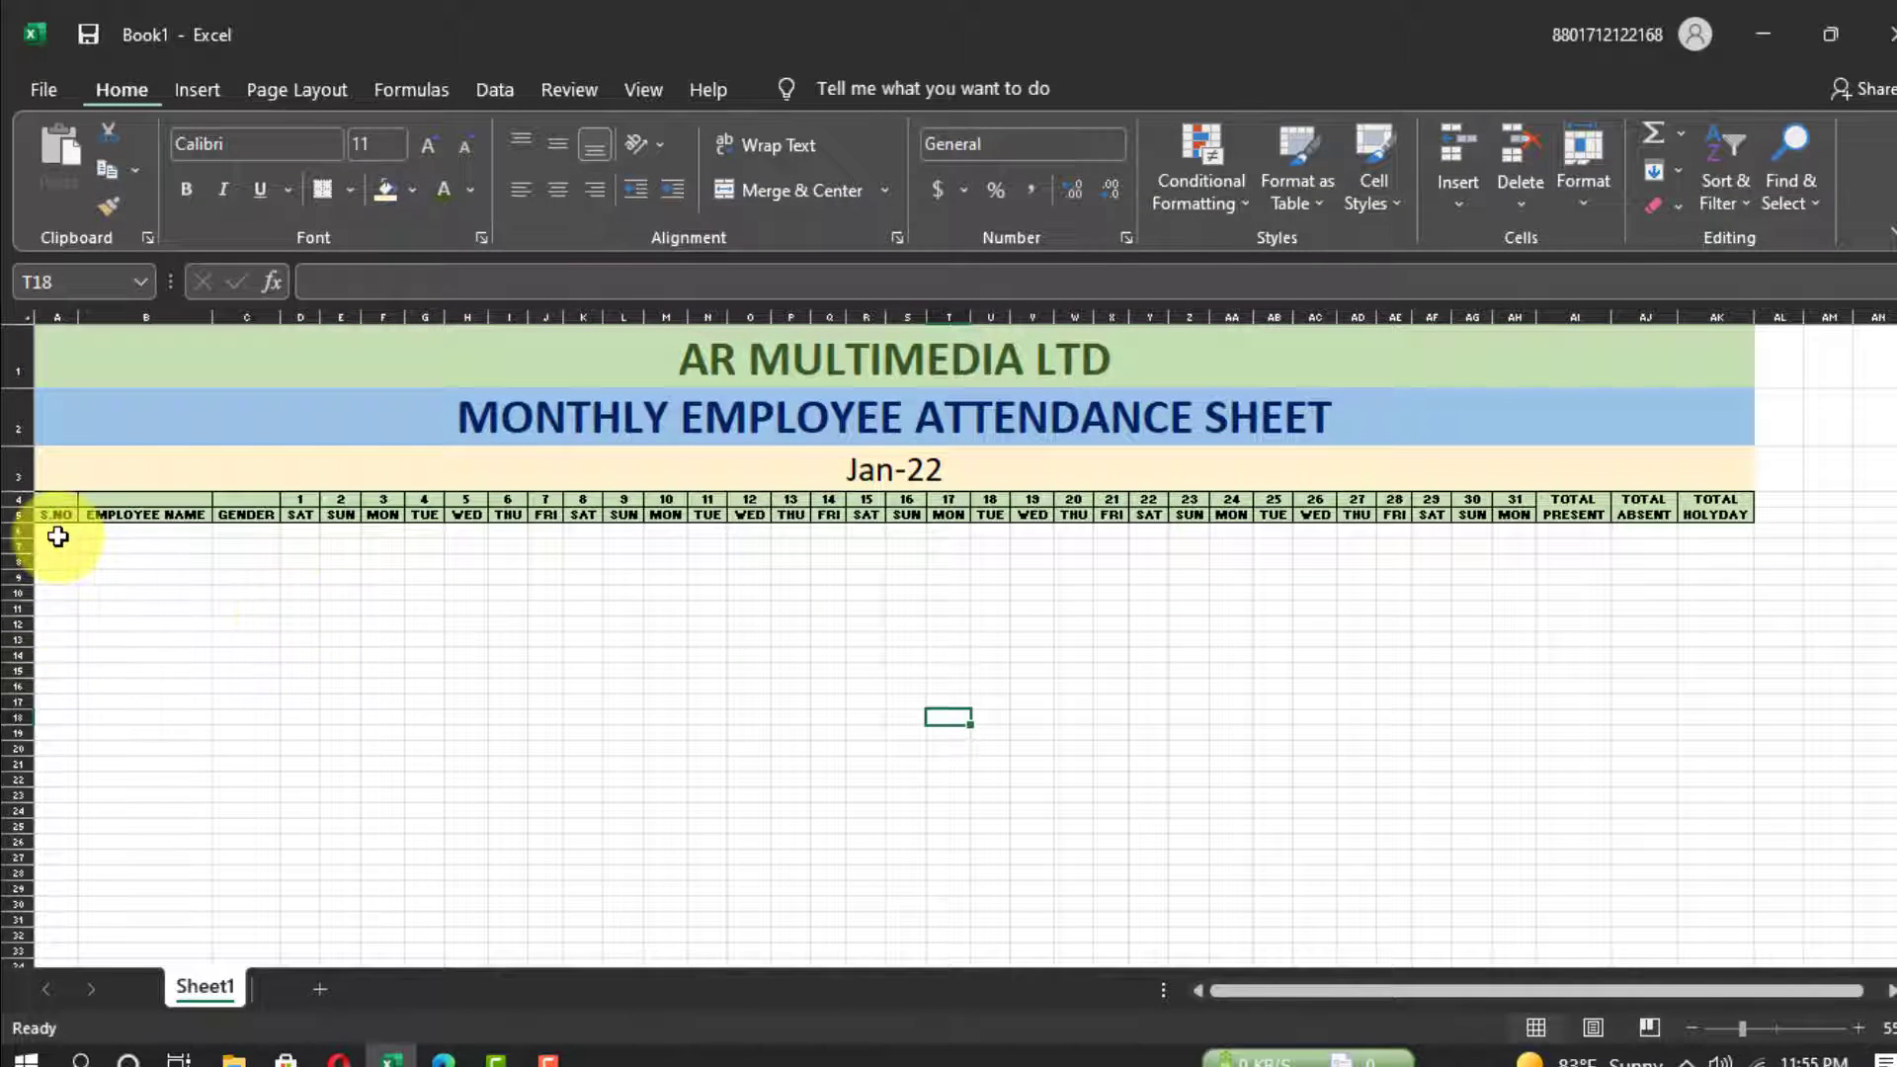
text(B012)
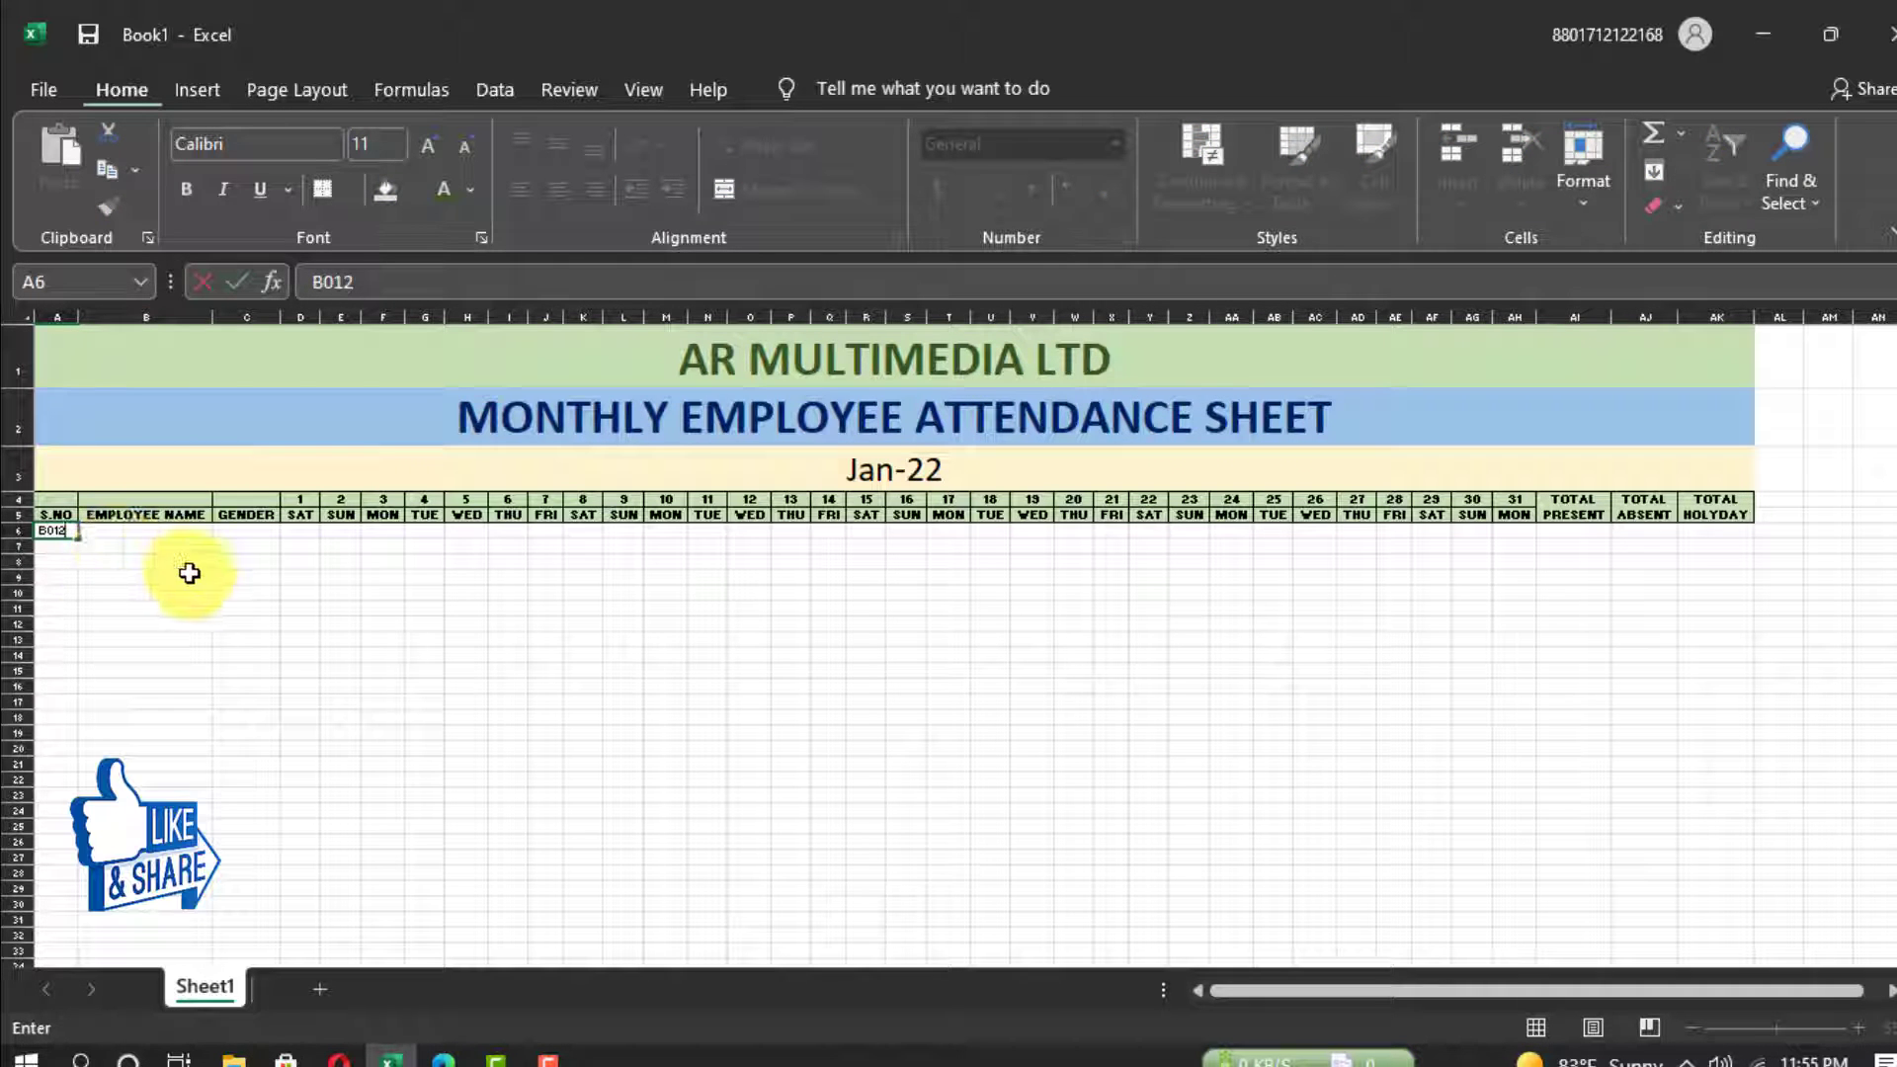
click(174, 541)
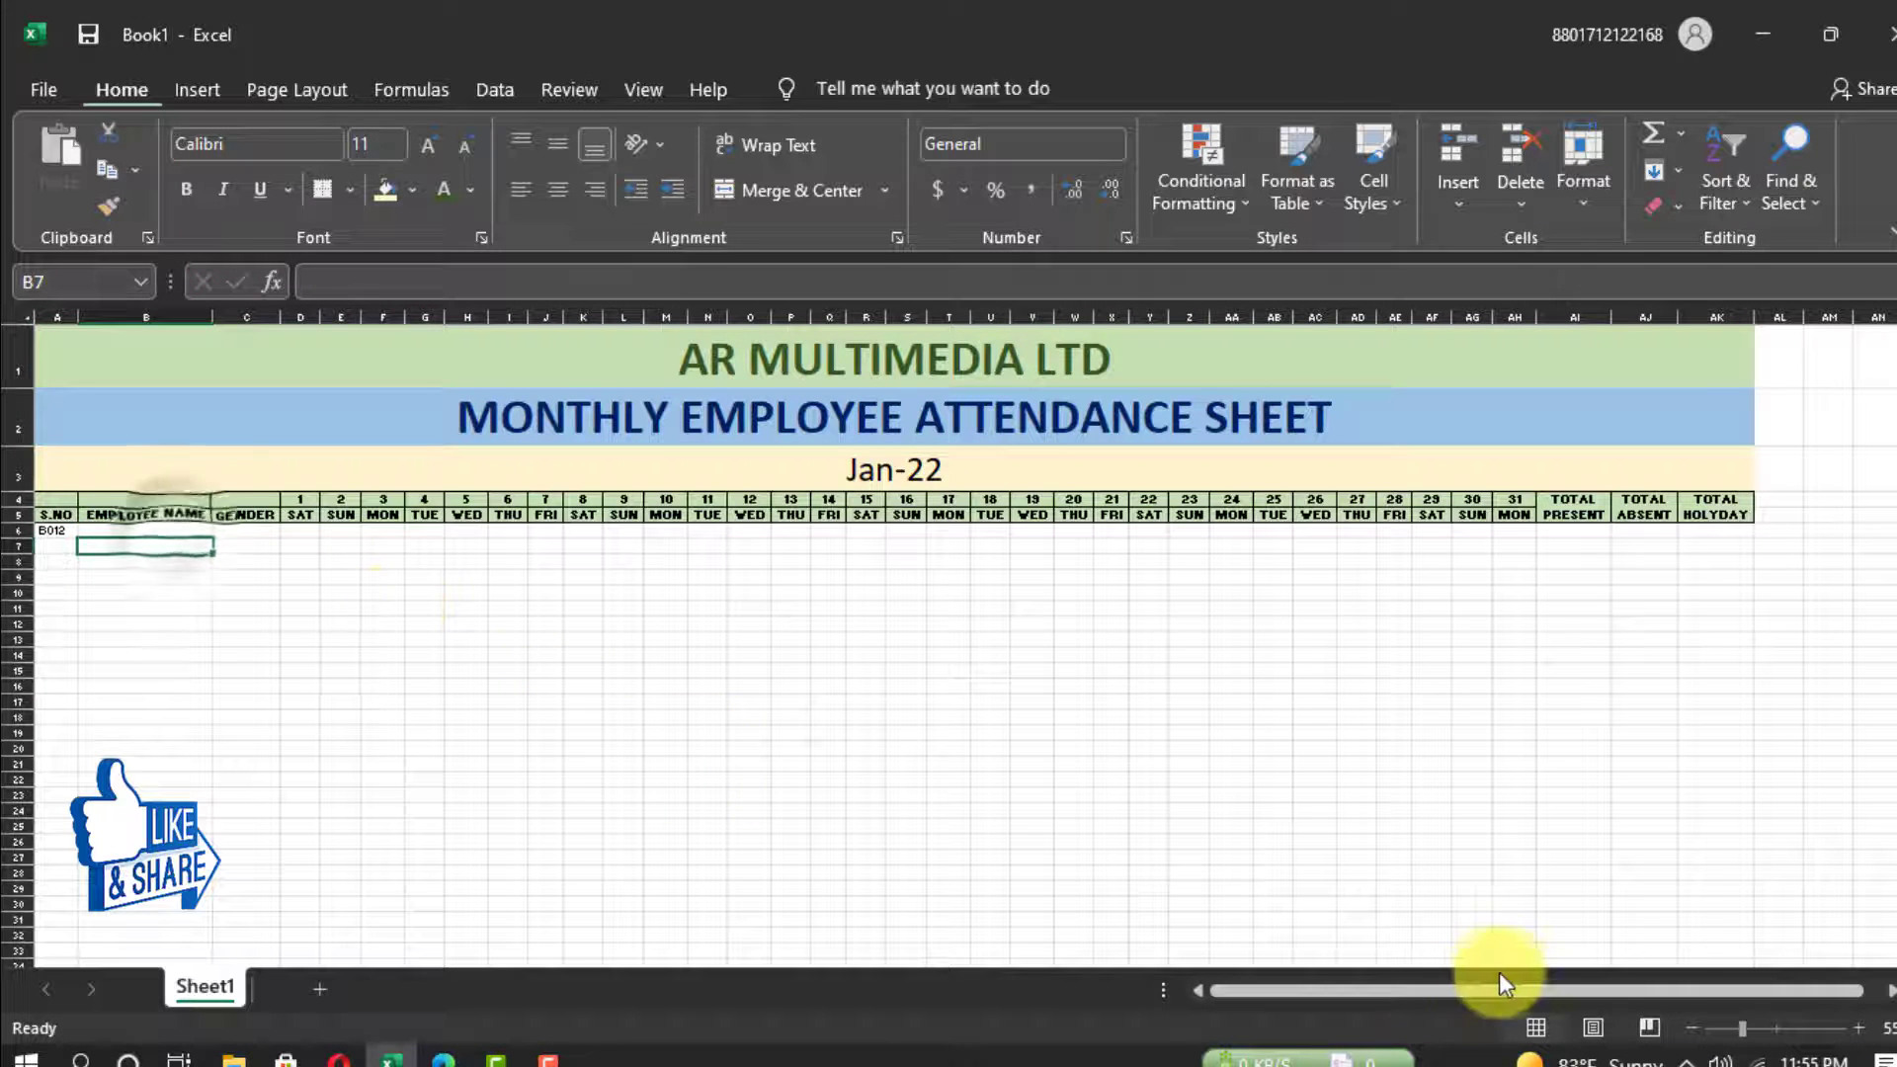
click(1772, 1022)
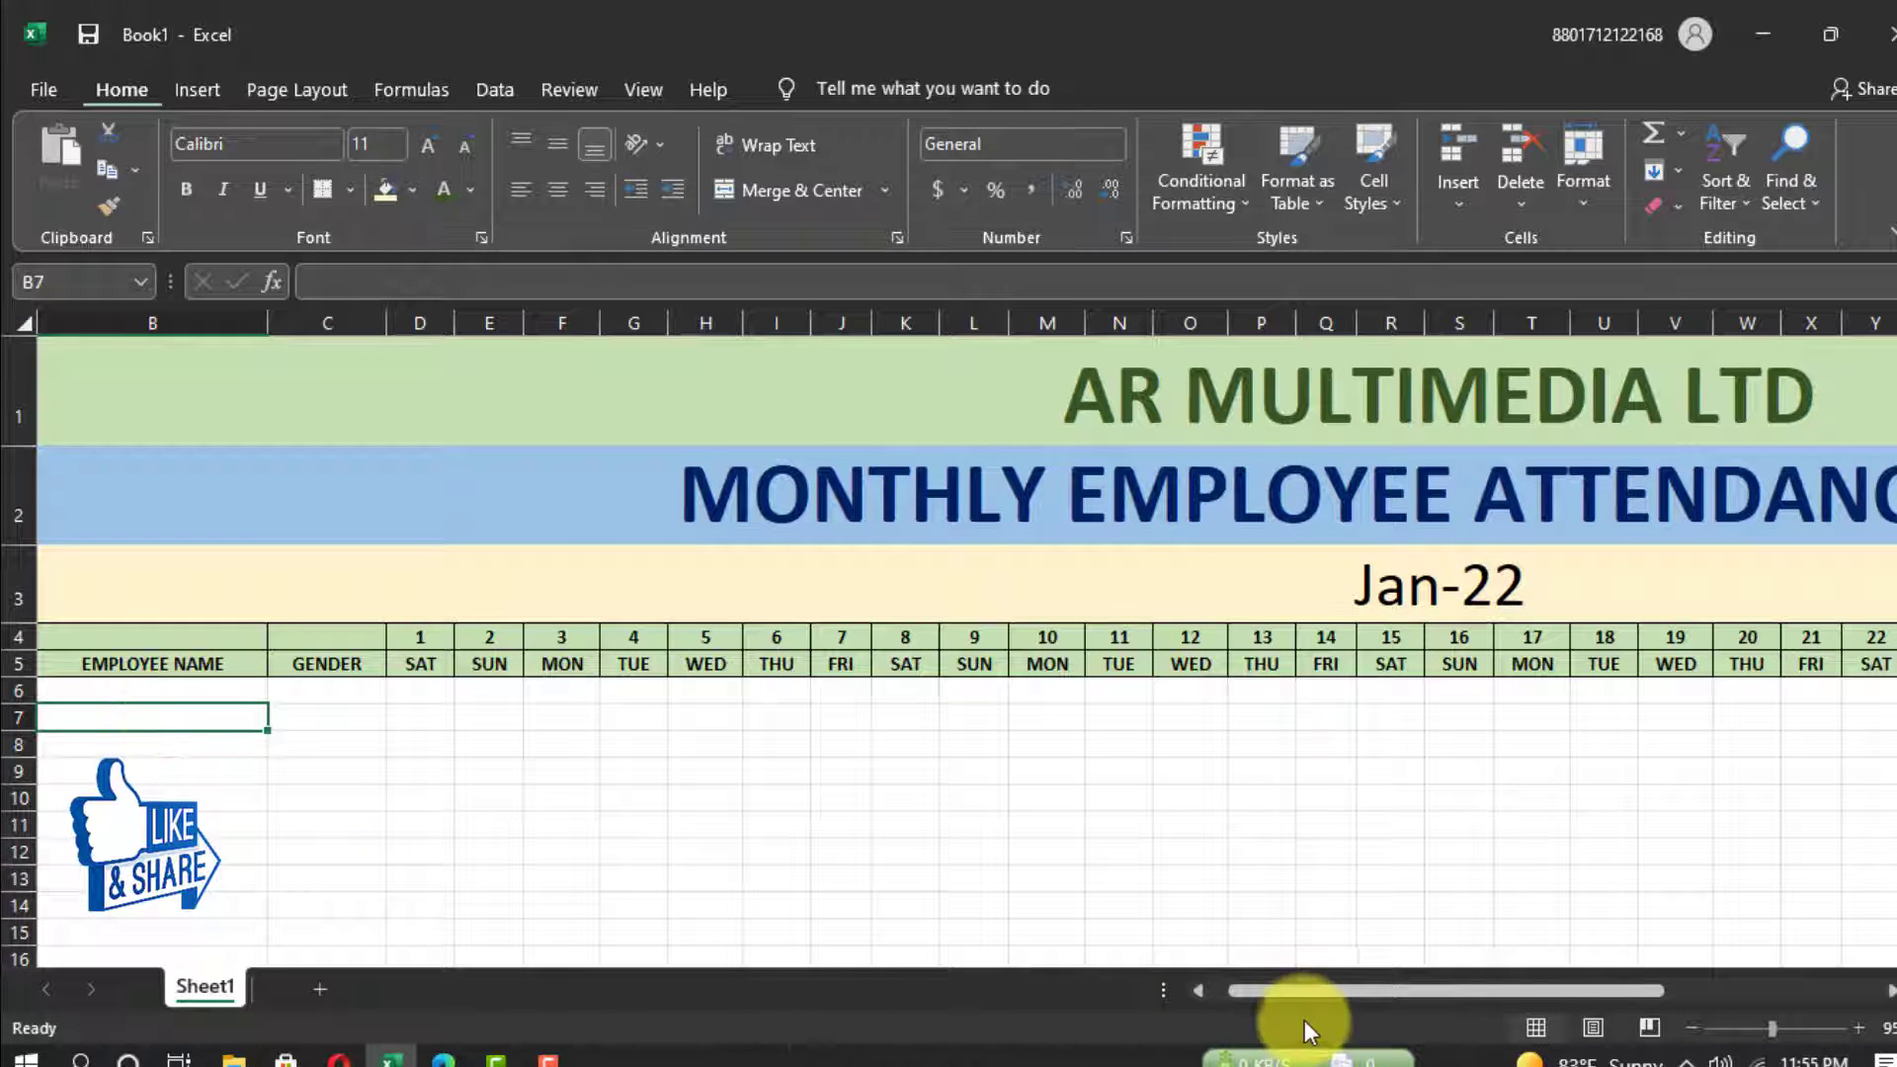
drag(1277, 988, 1129, 986)
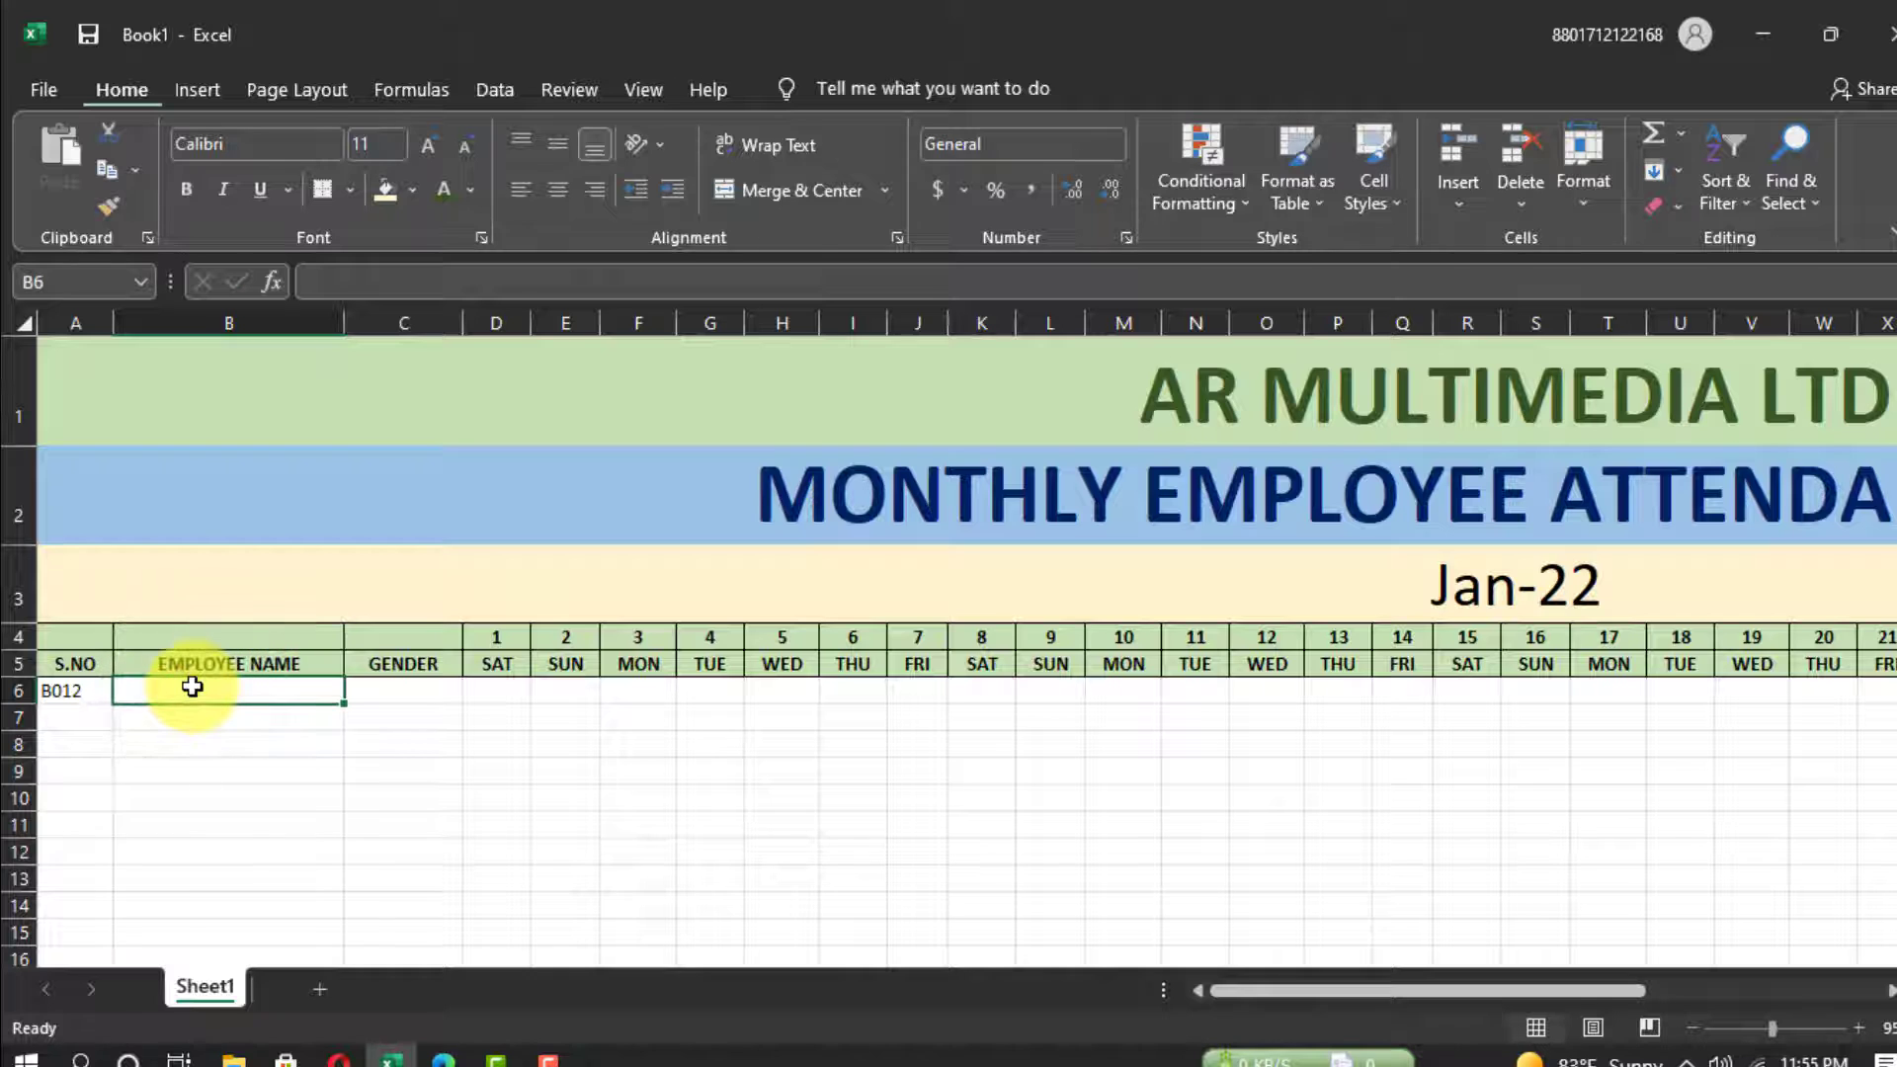
text(Asith Roy)
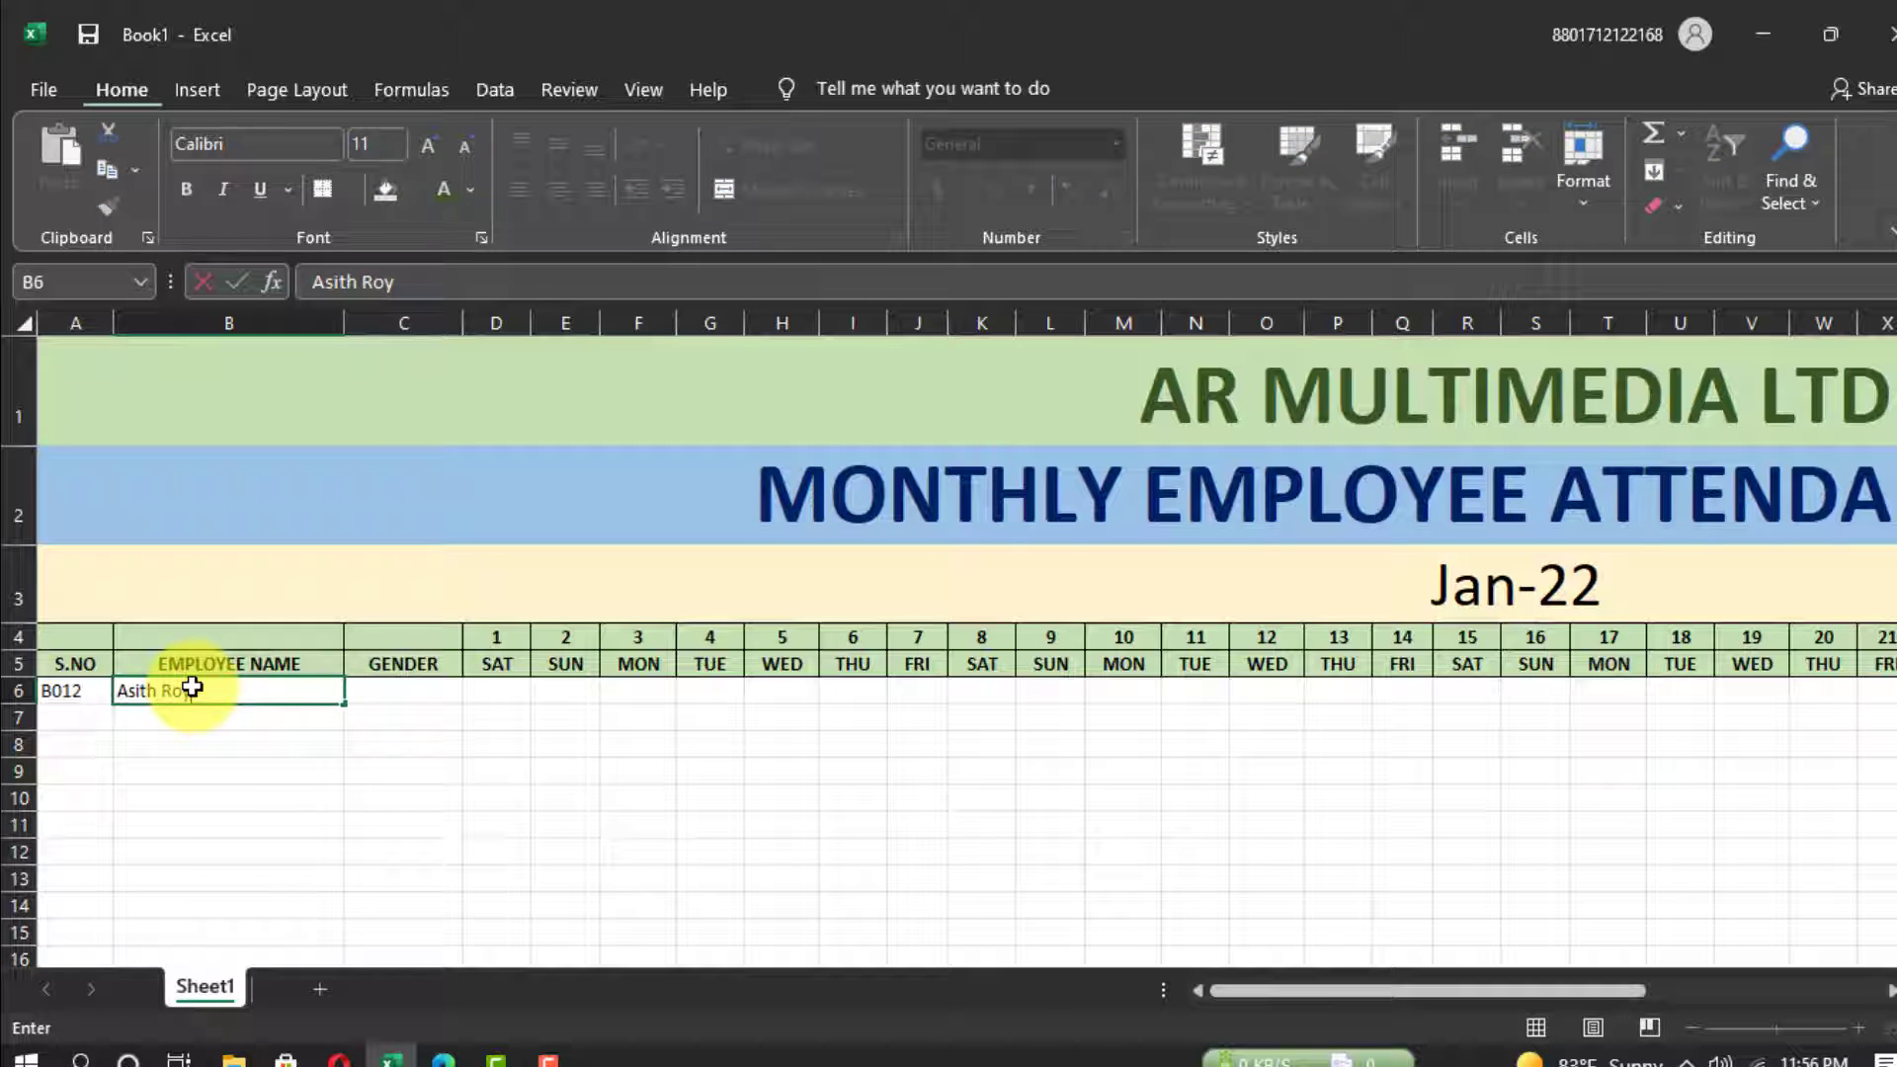
click(398, 696)
text(Male)
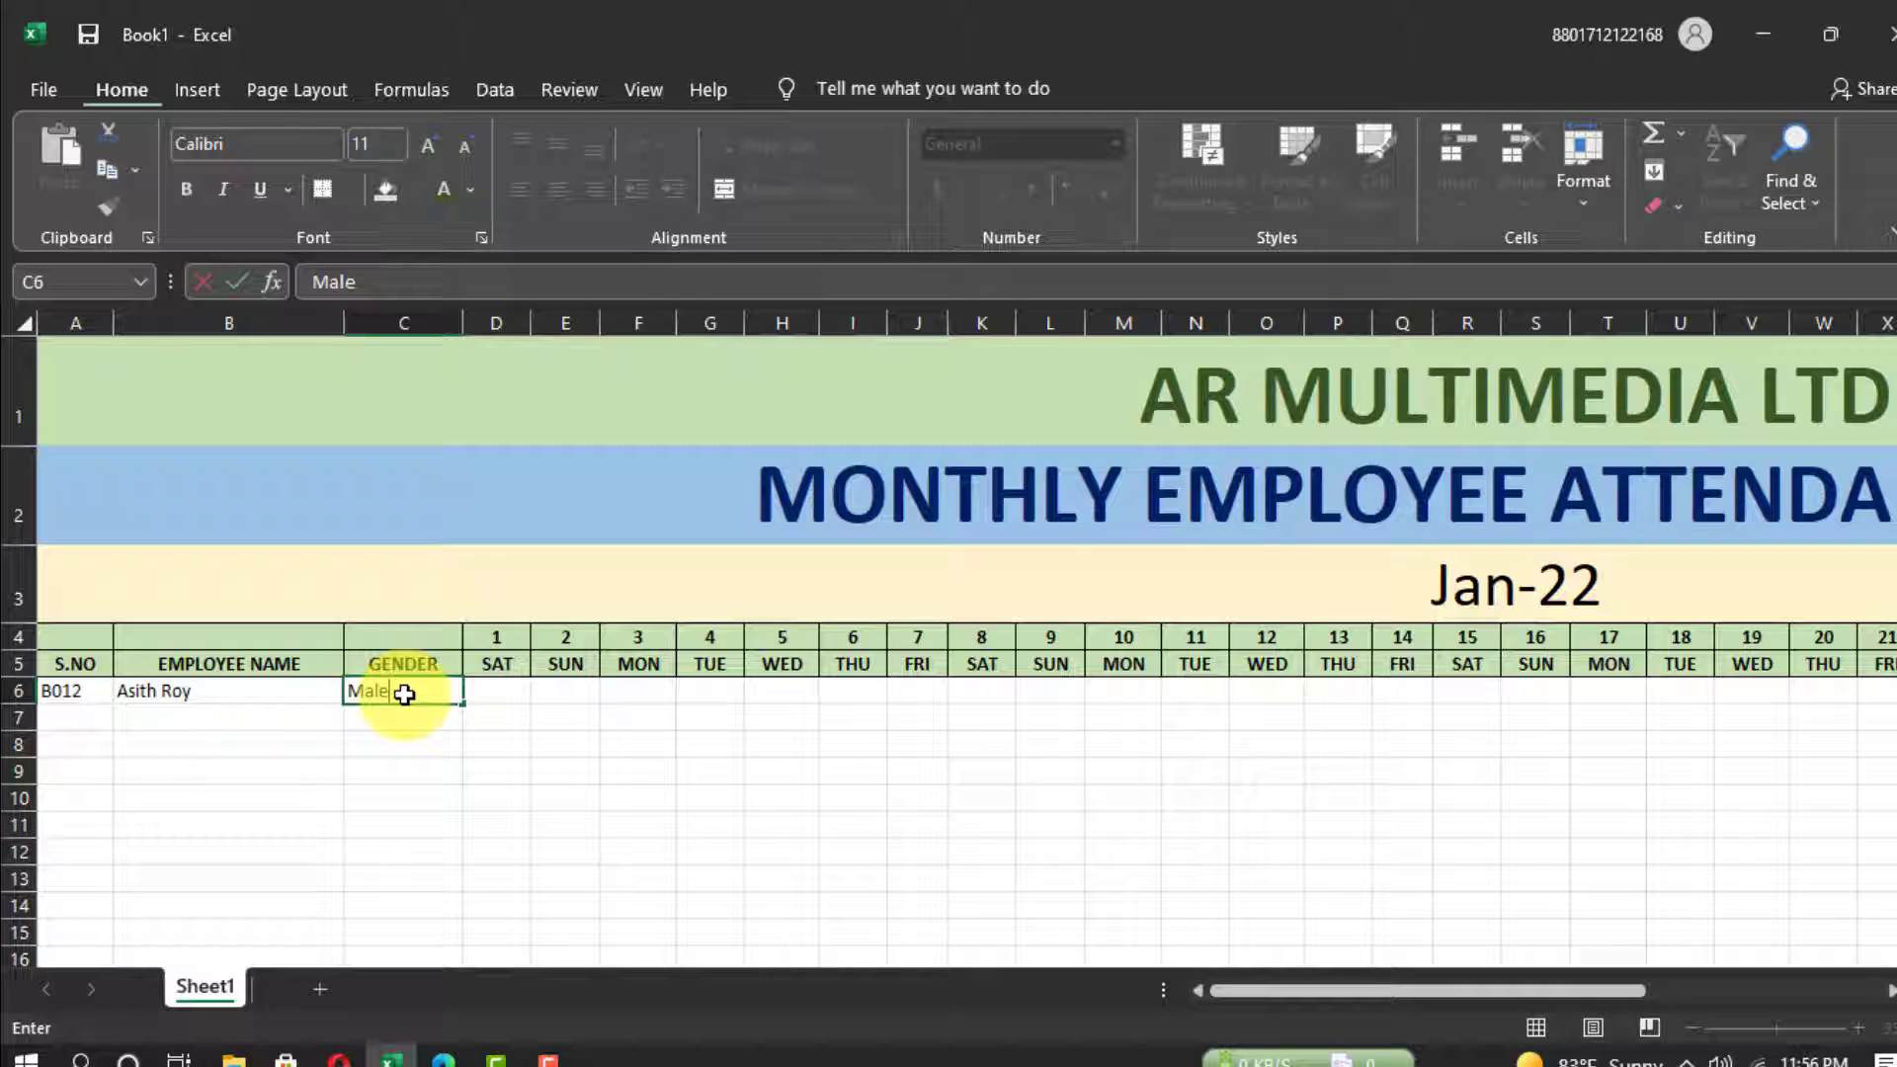
click(498, 692)
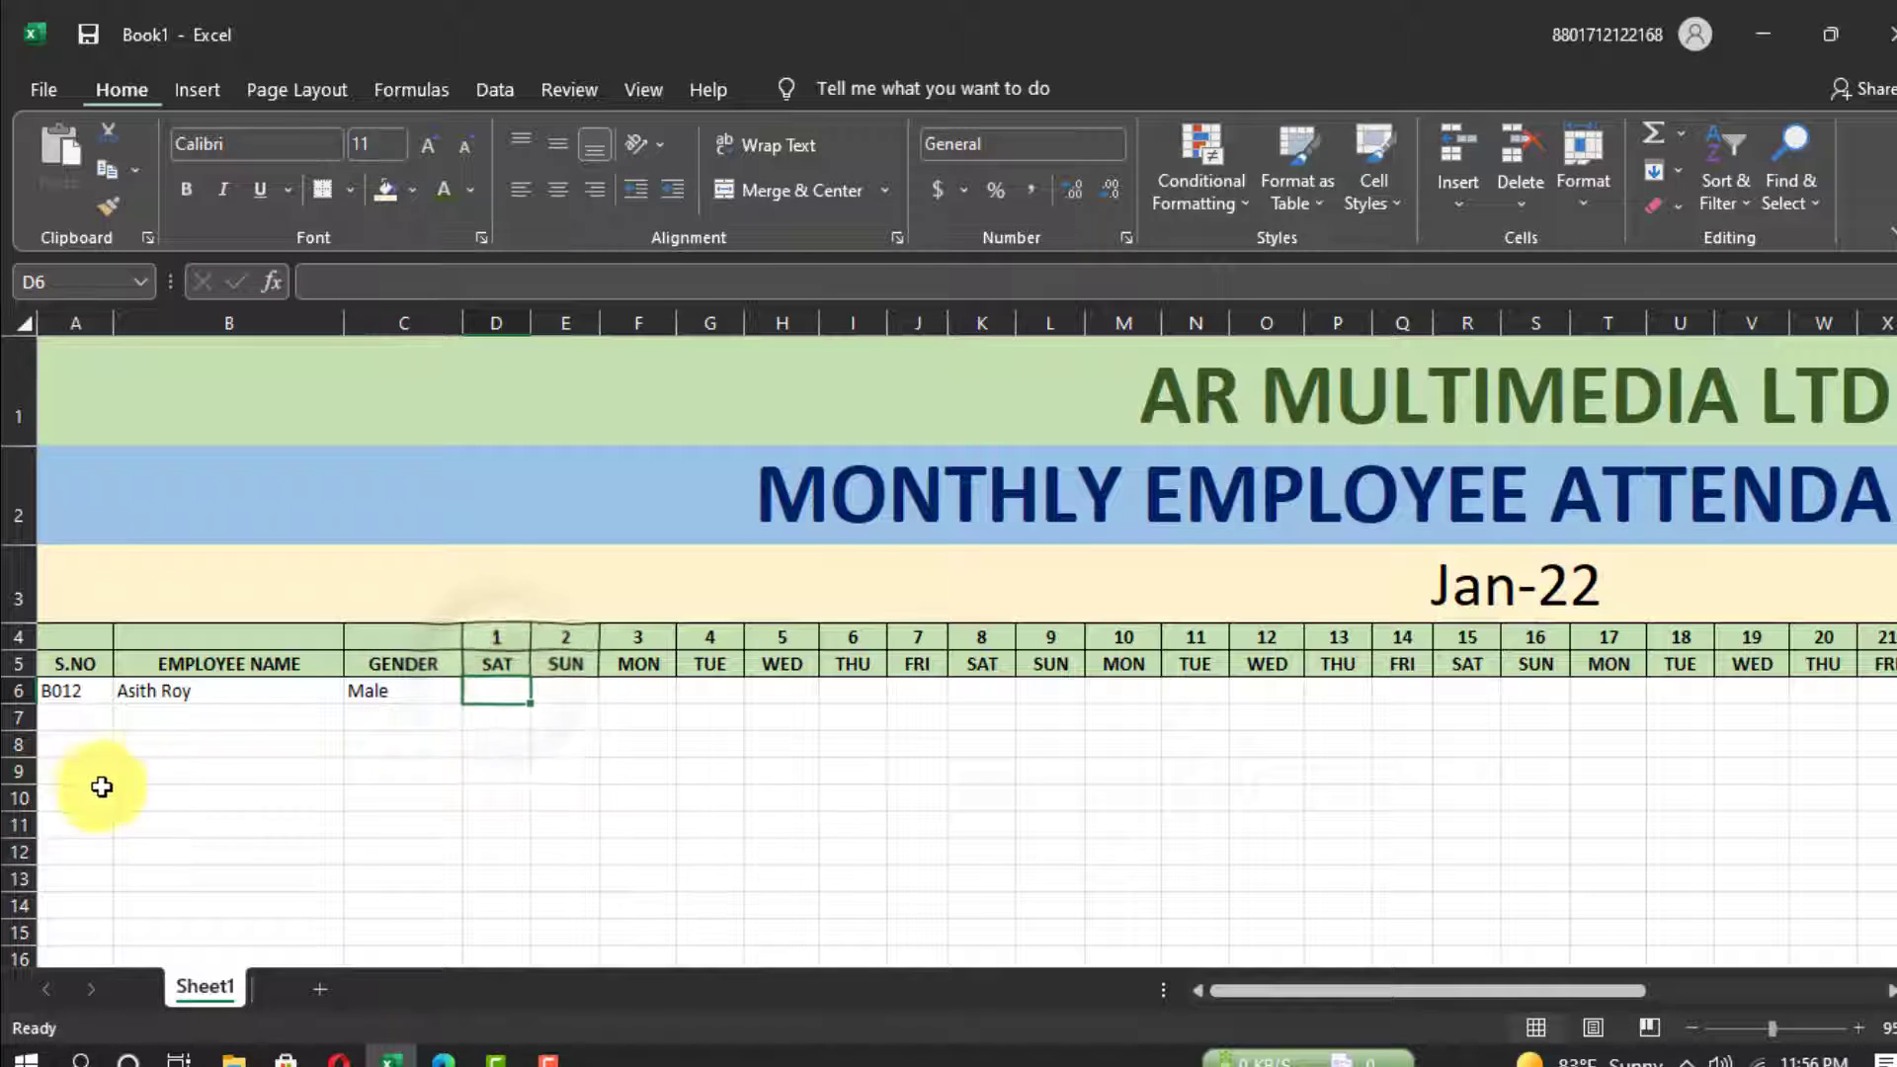
click(67, 723)
text(B012)
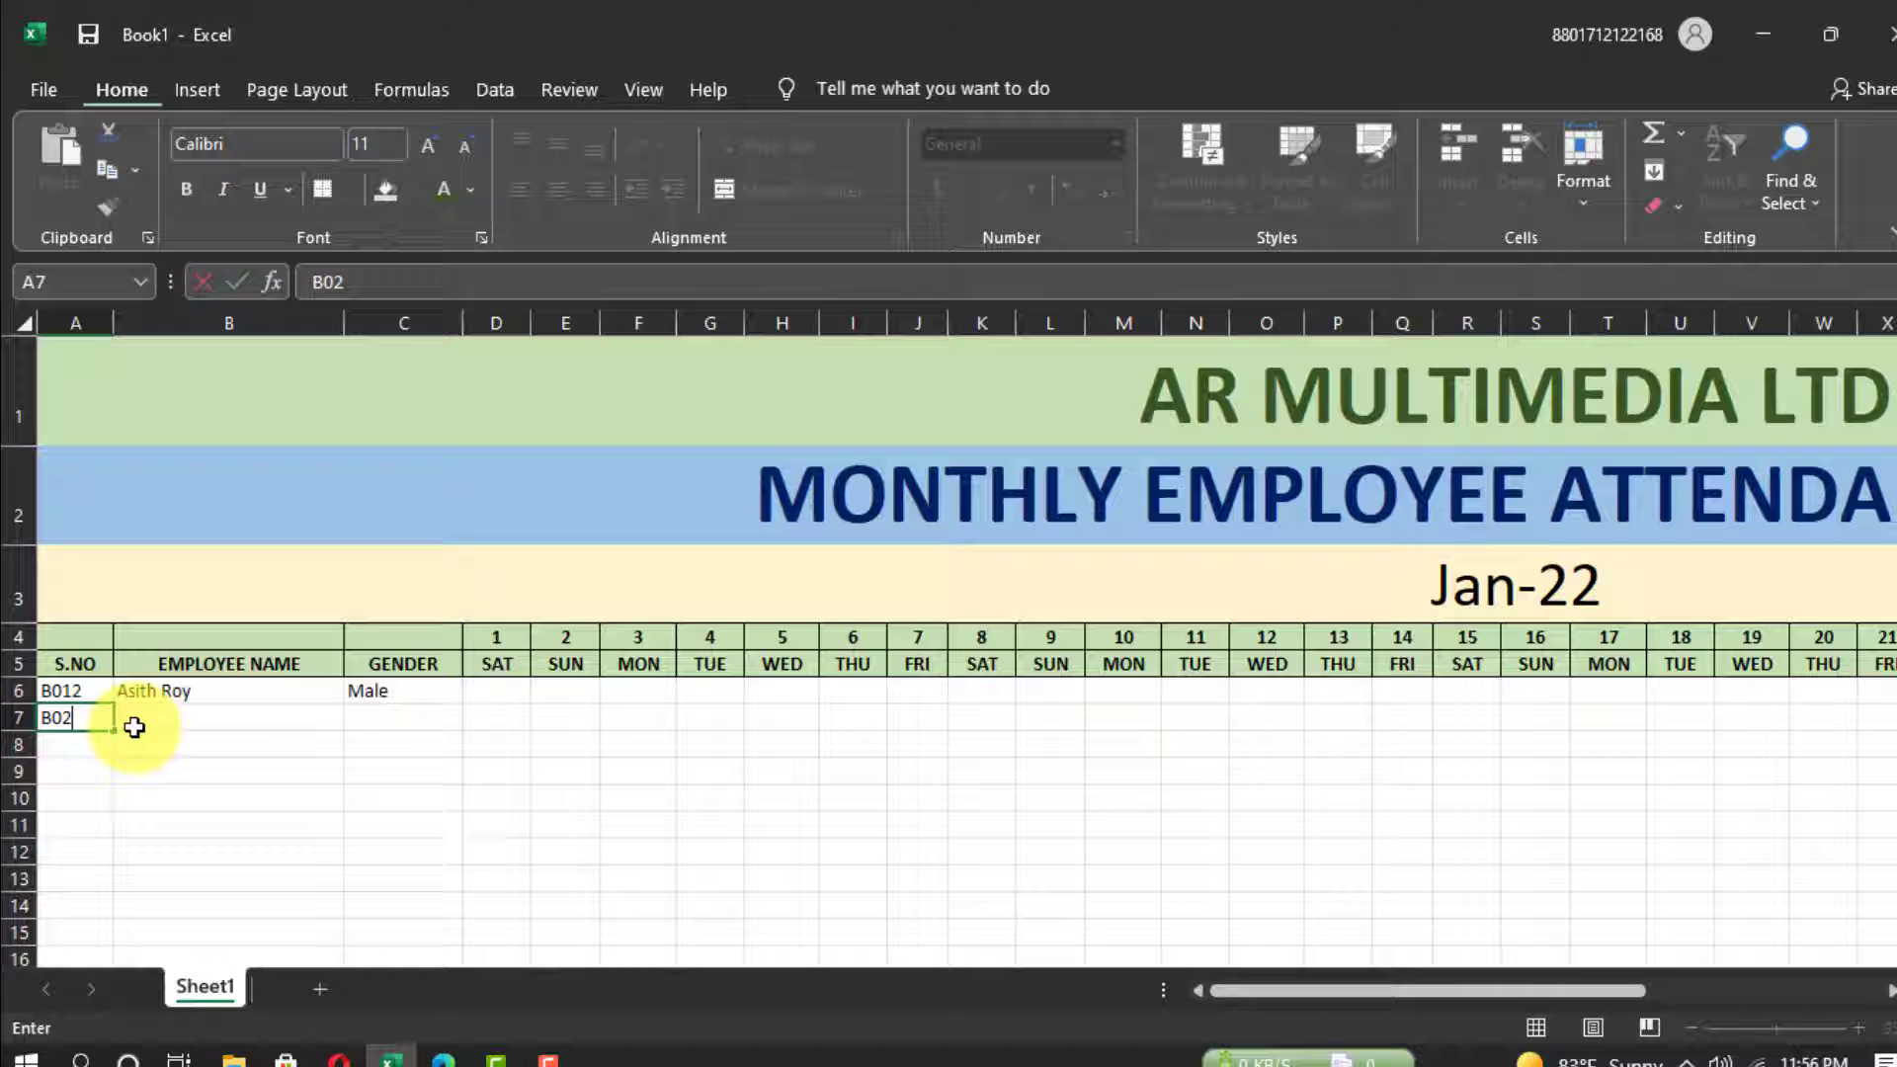
click(134, 727)
text(Tisha Roy)
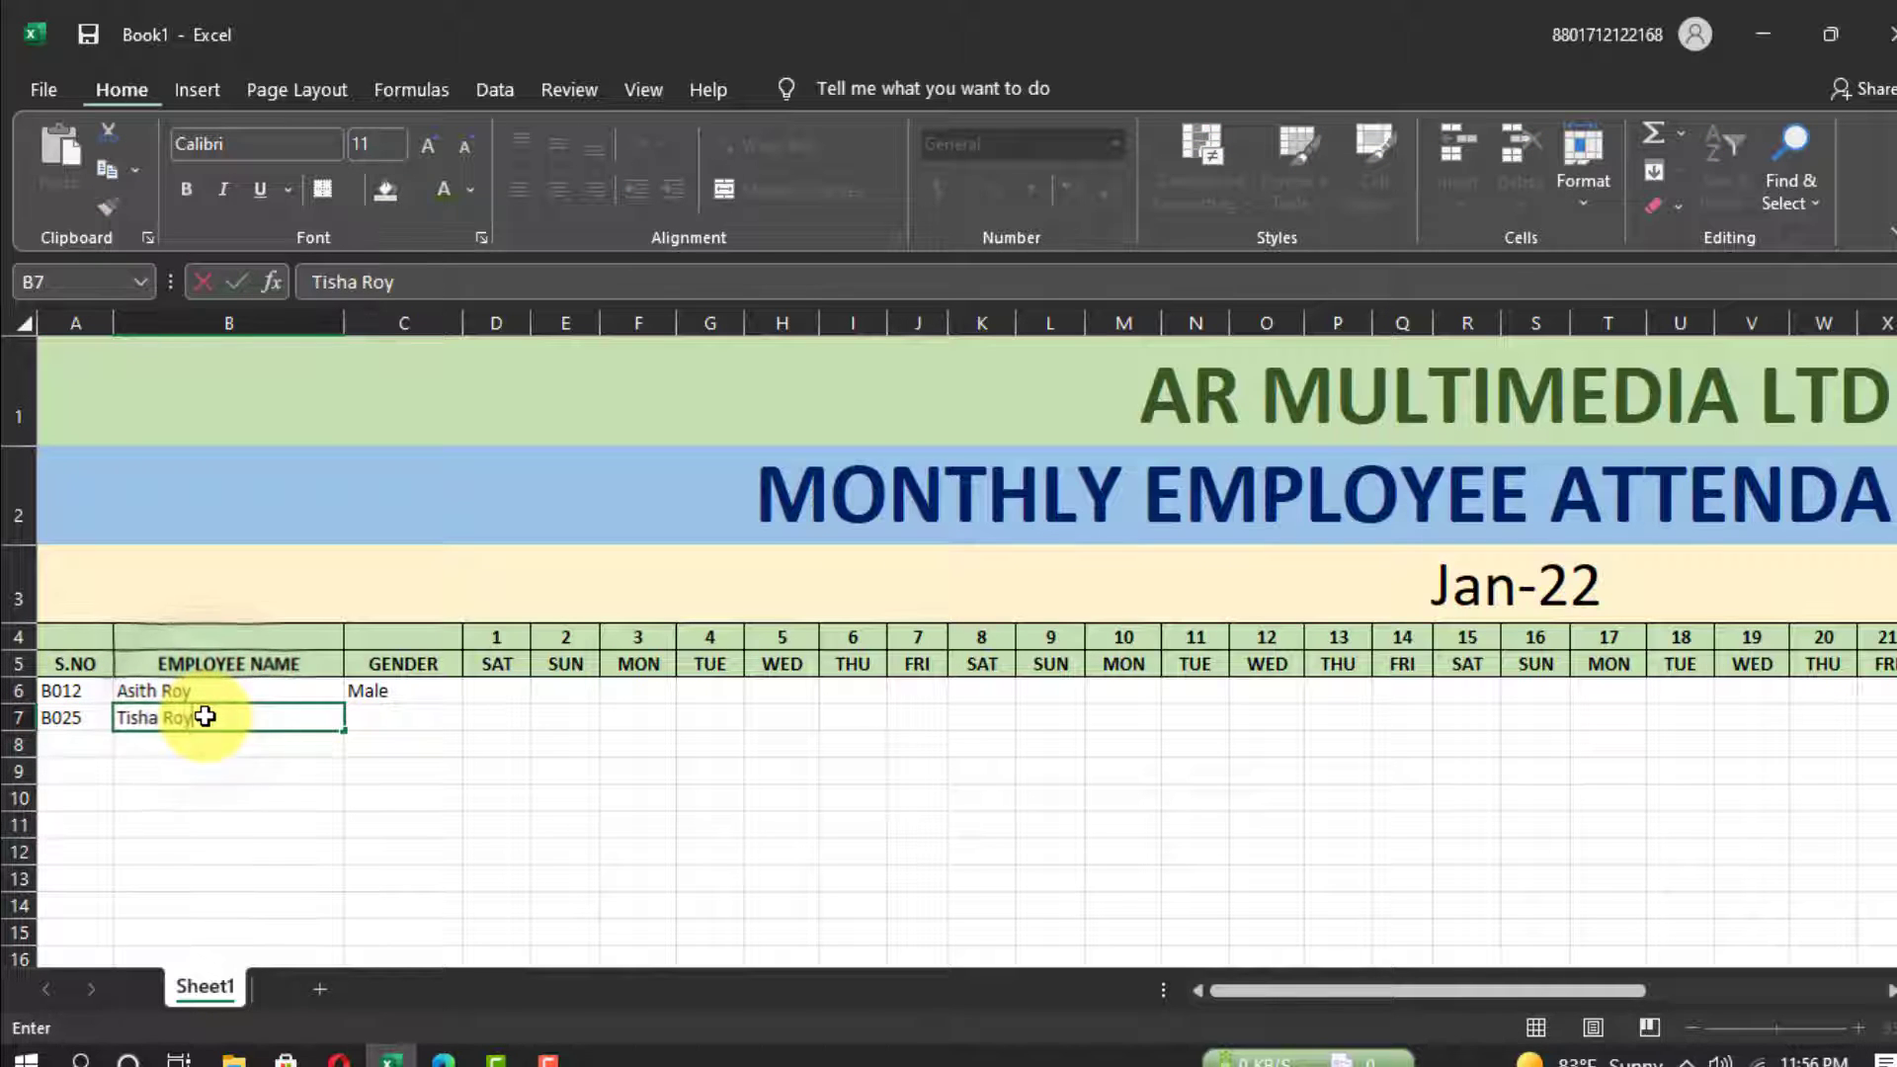
click(76, 750)
text(B027)
click(185, 743)
text(Suhe)
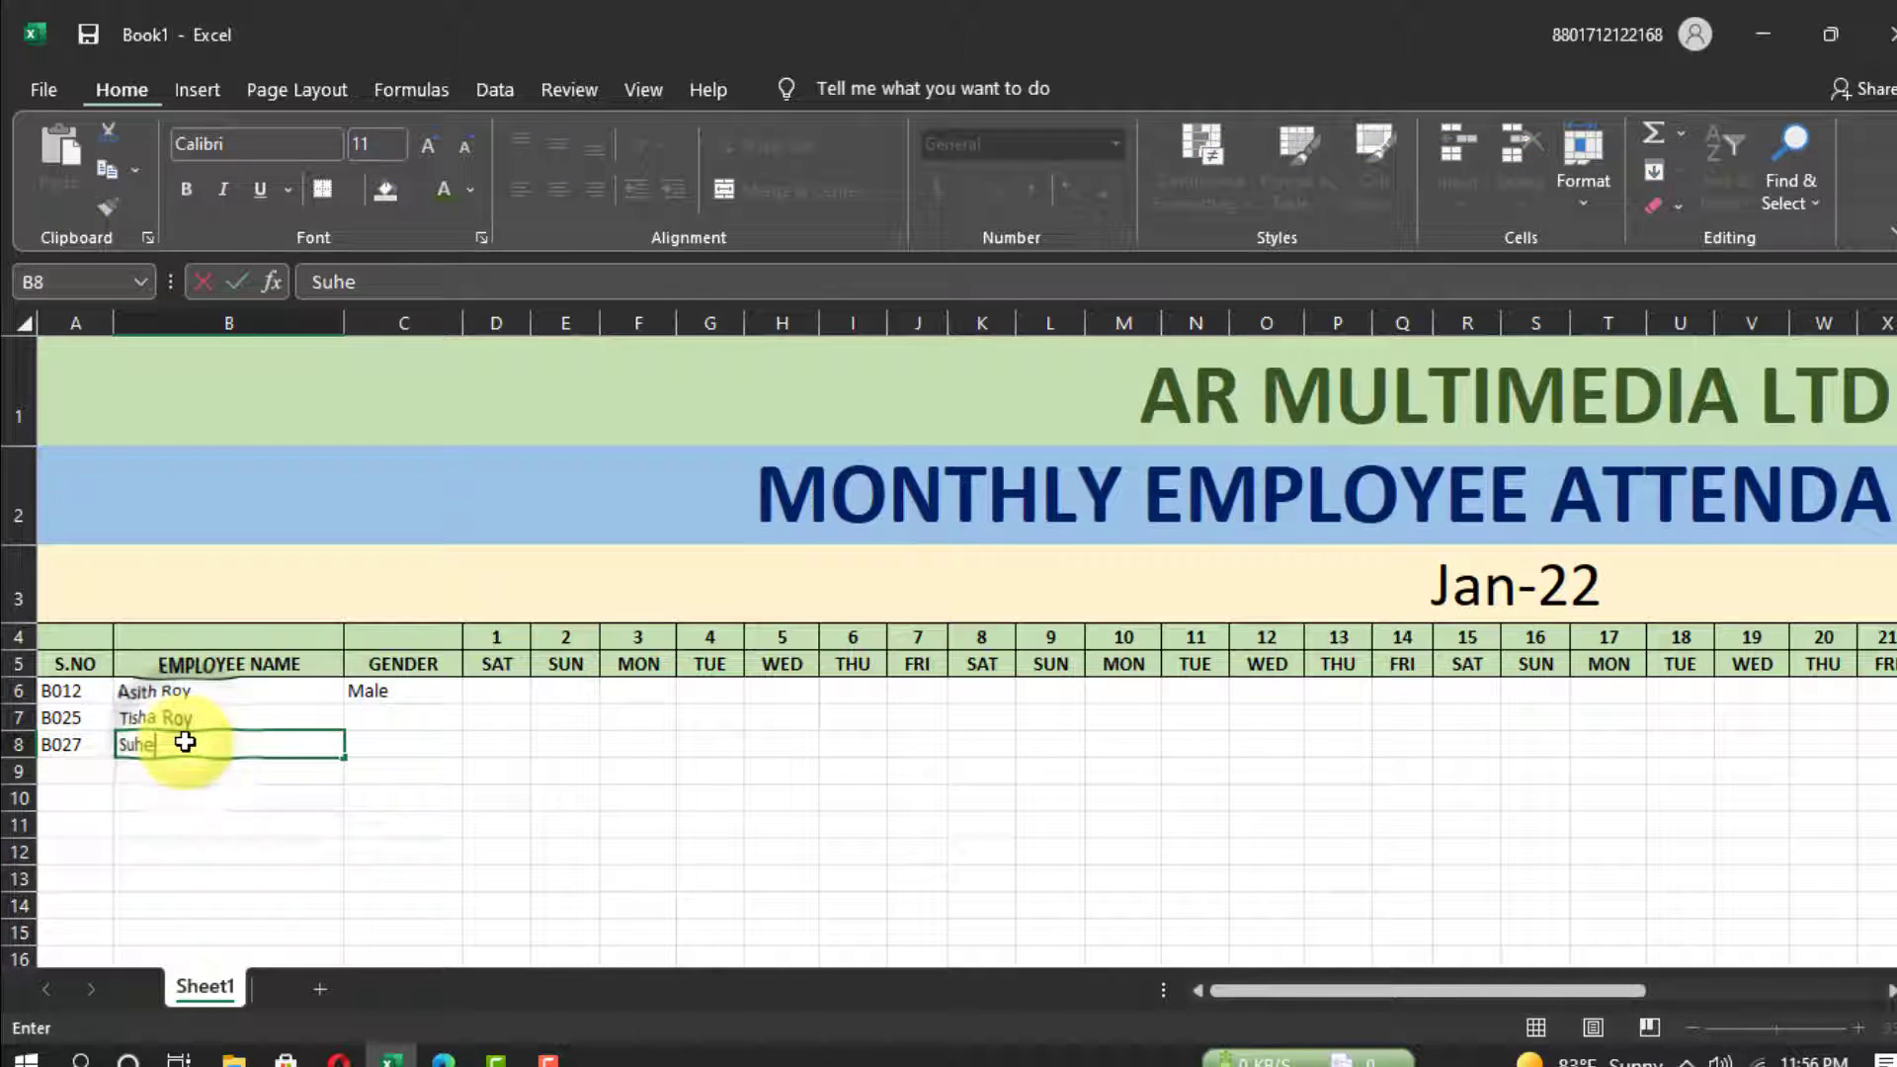
text(l Ahmed)
click(395, 711)
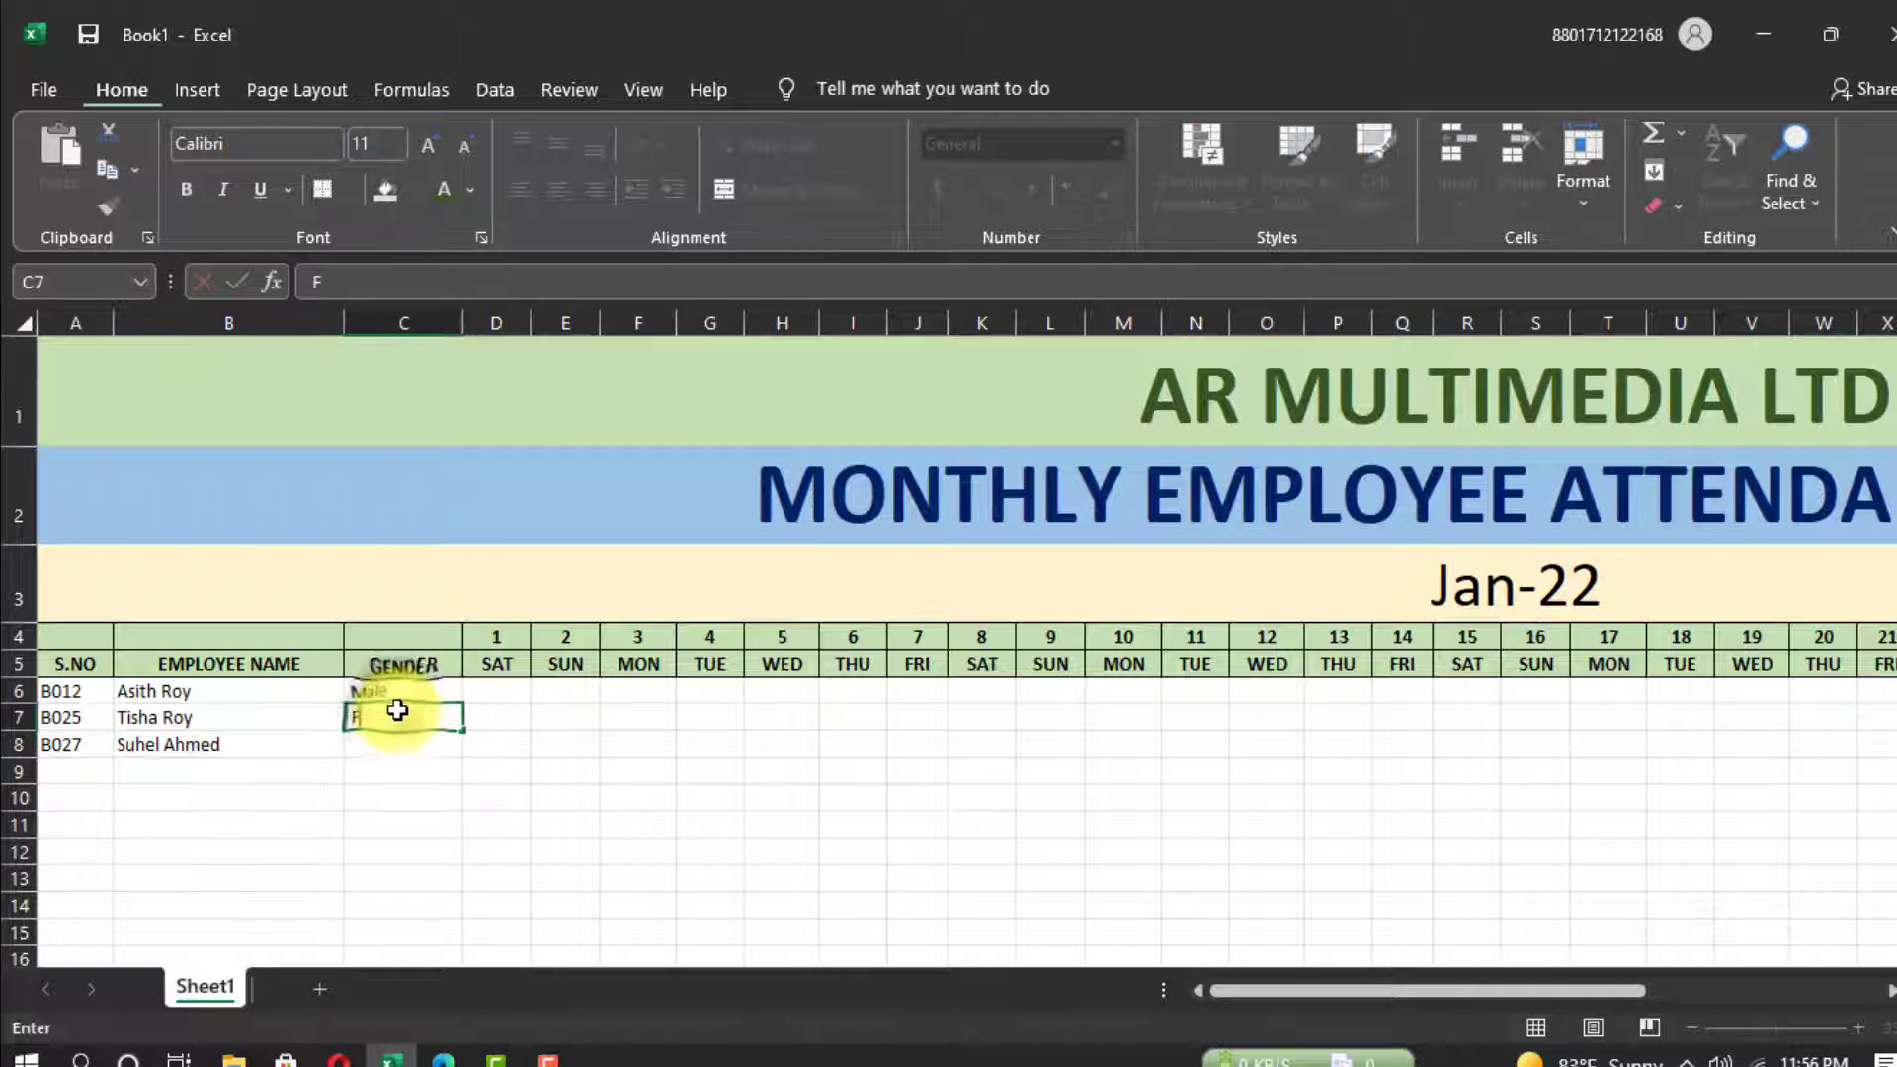
text(Female)
click(400, 742)
text(Male)
click(917, 798)
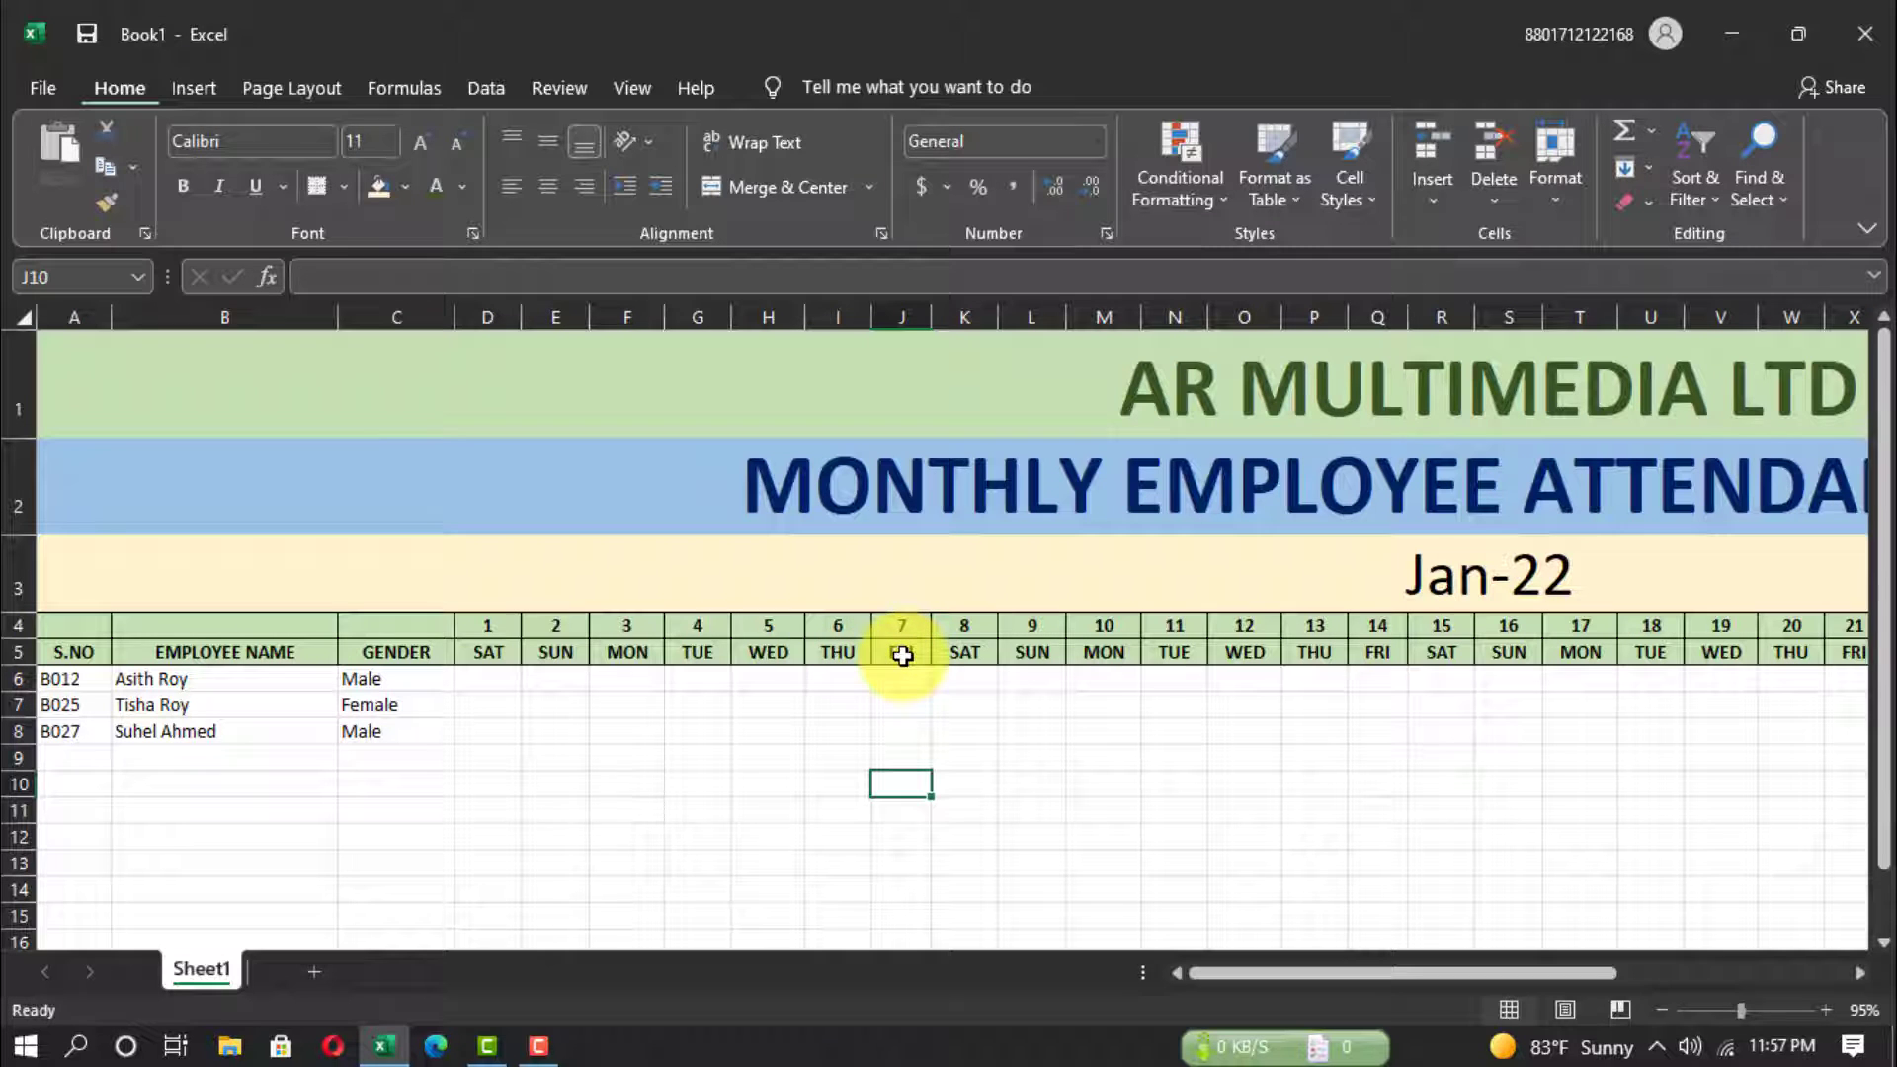
Fill the day 7, 14, 21 and 28 Friday columns dark red from row 5 to row 15.
drag(911, 654, 902, 919)
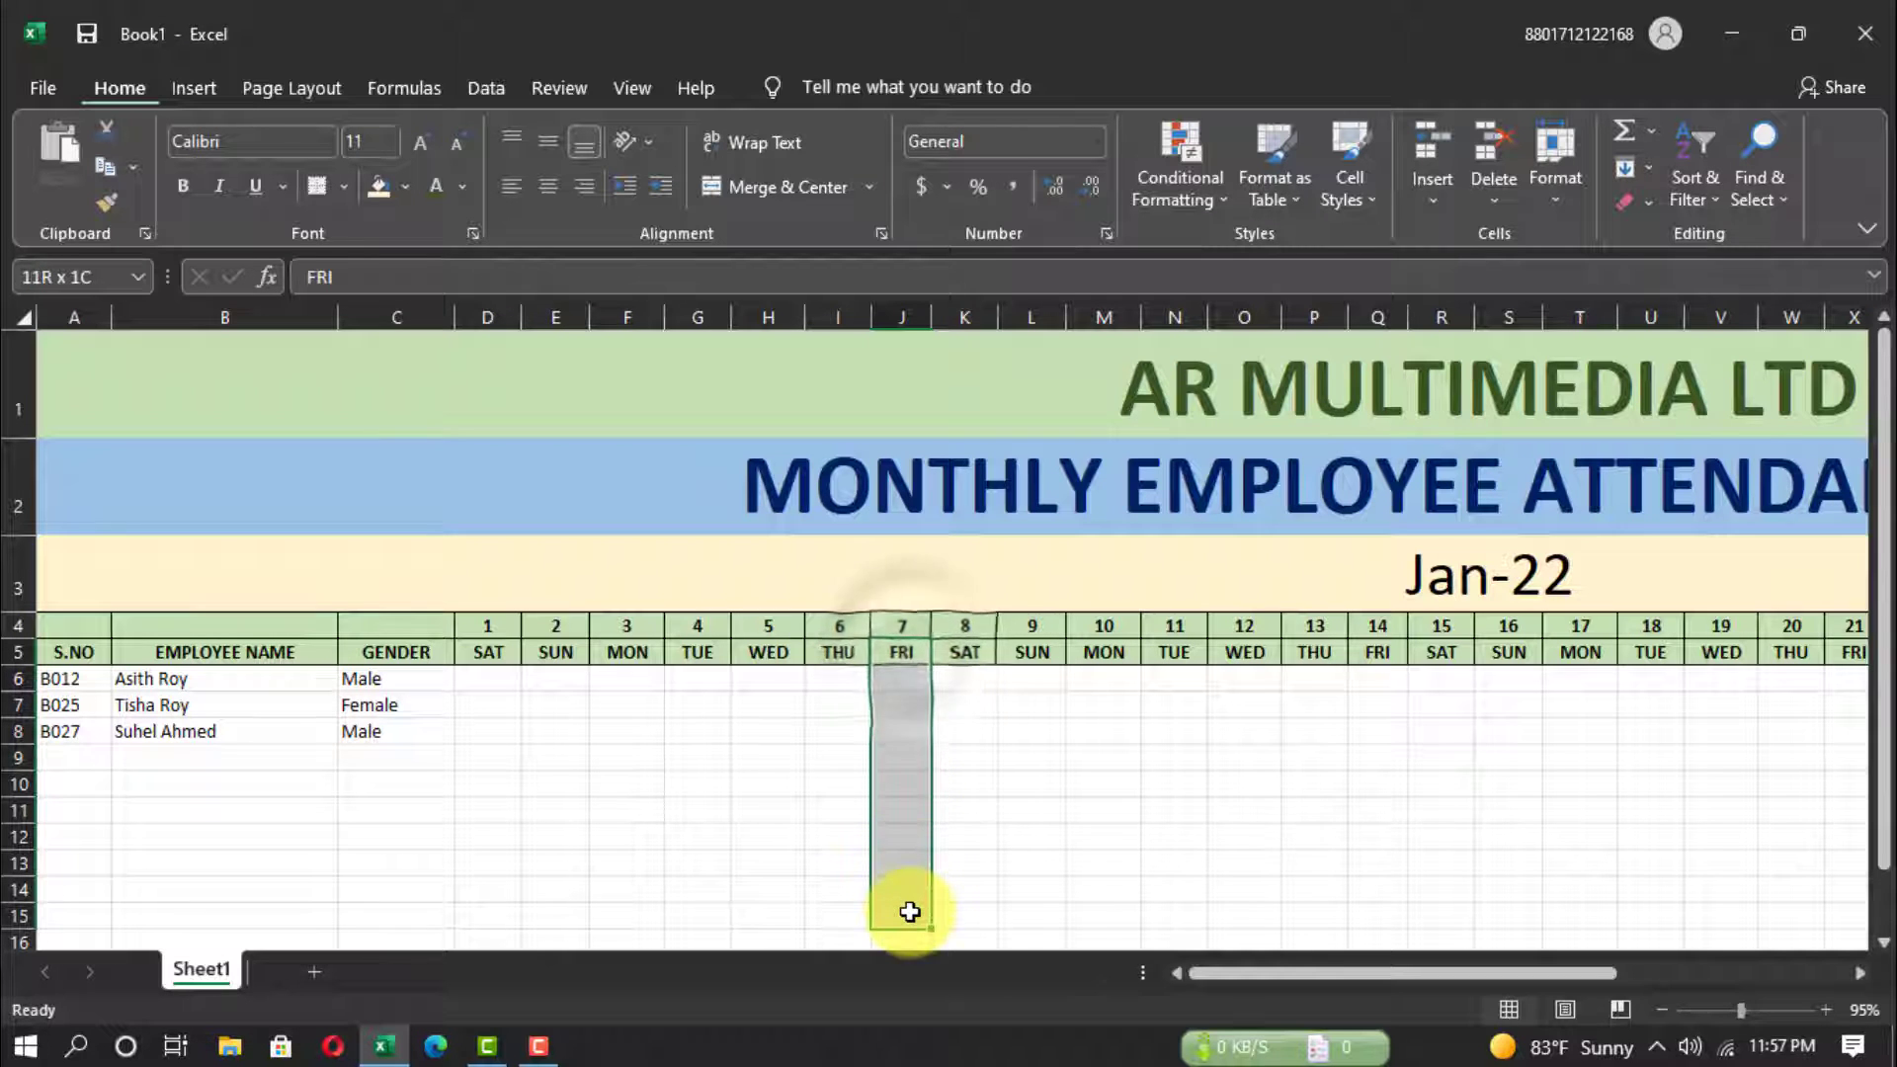
click(406, 187)
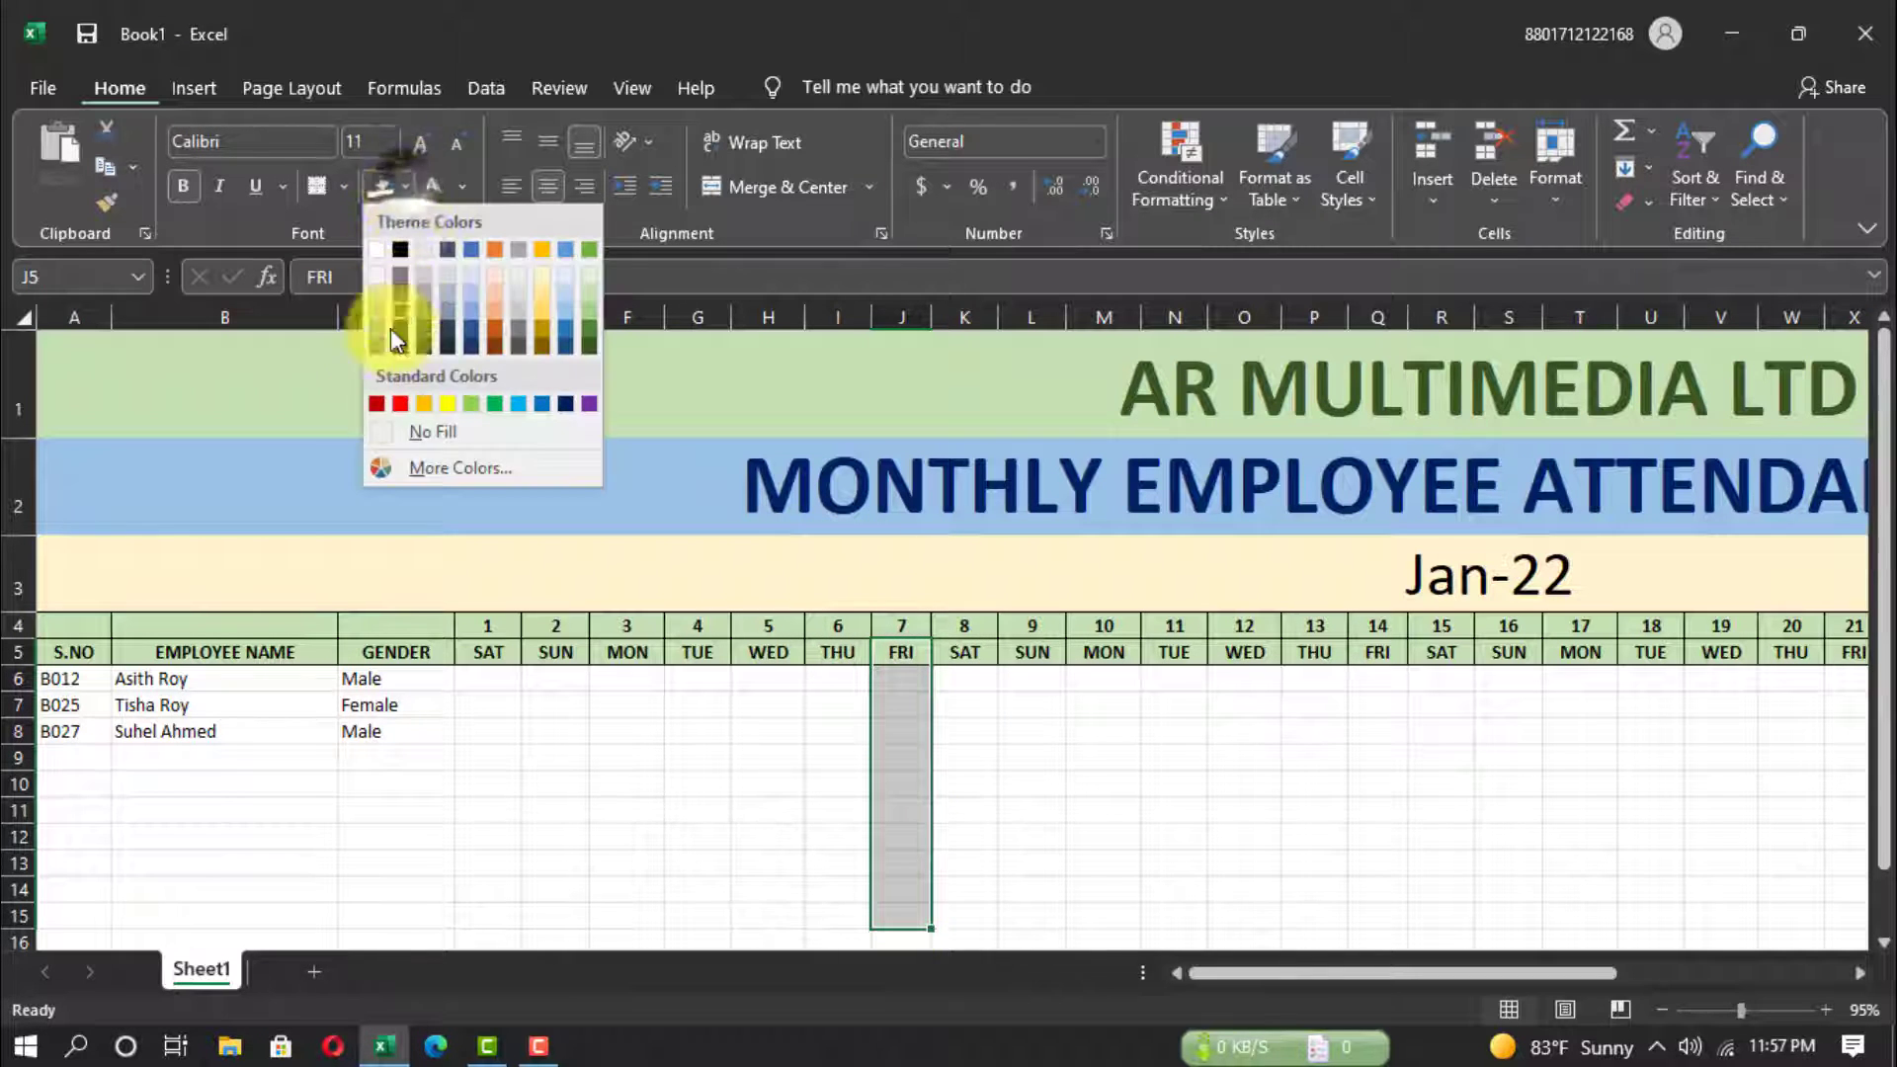
click(376, 406)
drag(1376, 652, 1369, 913)
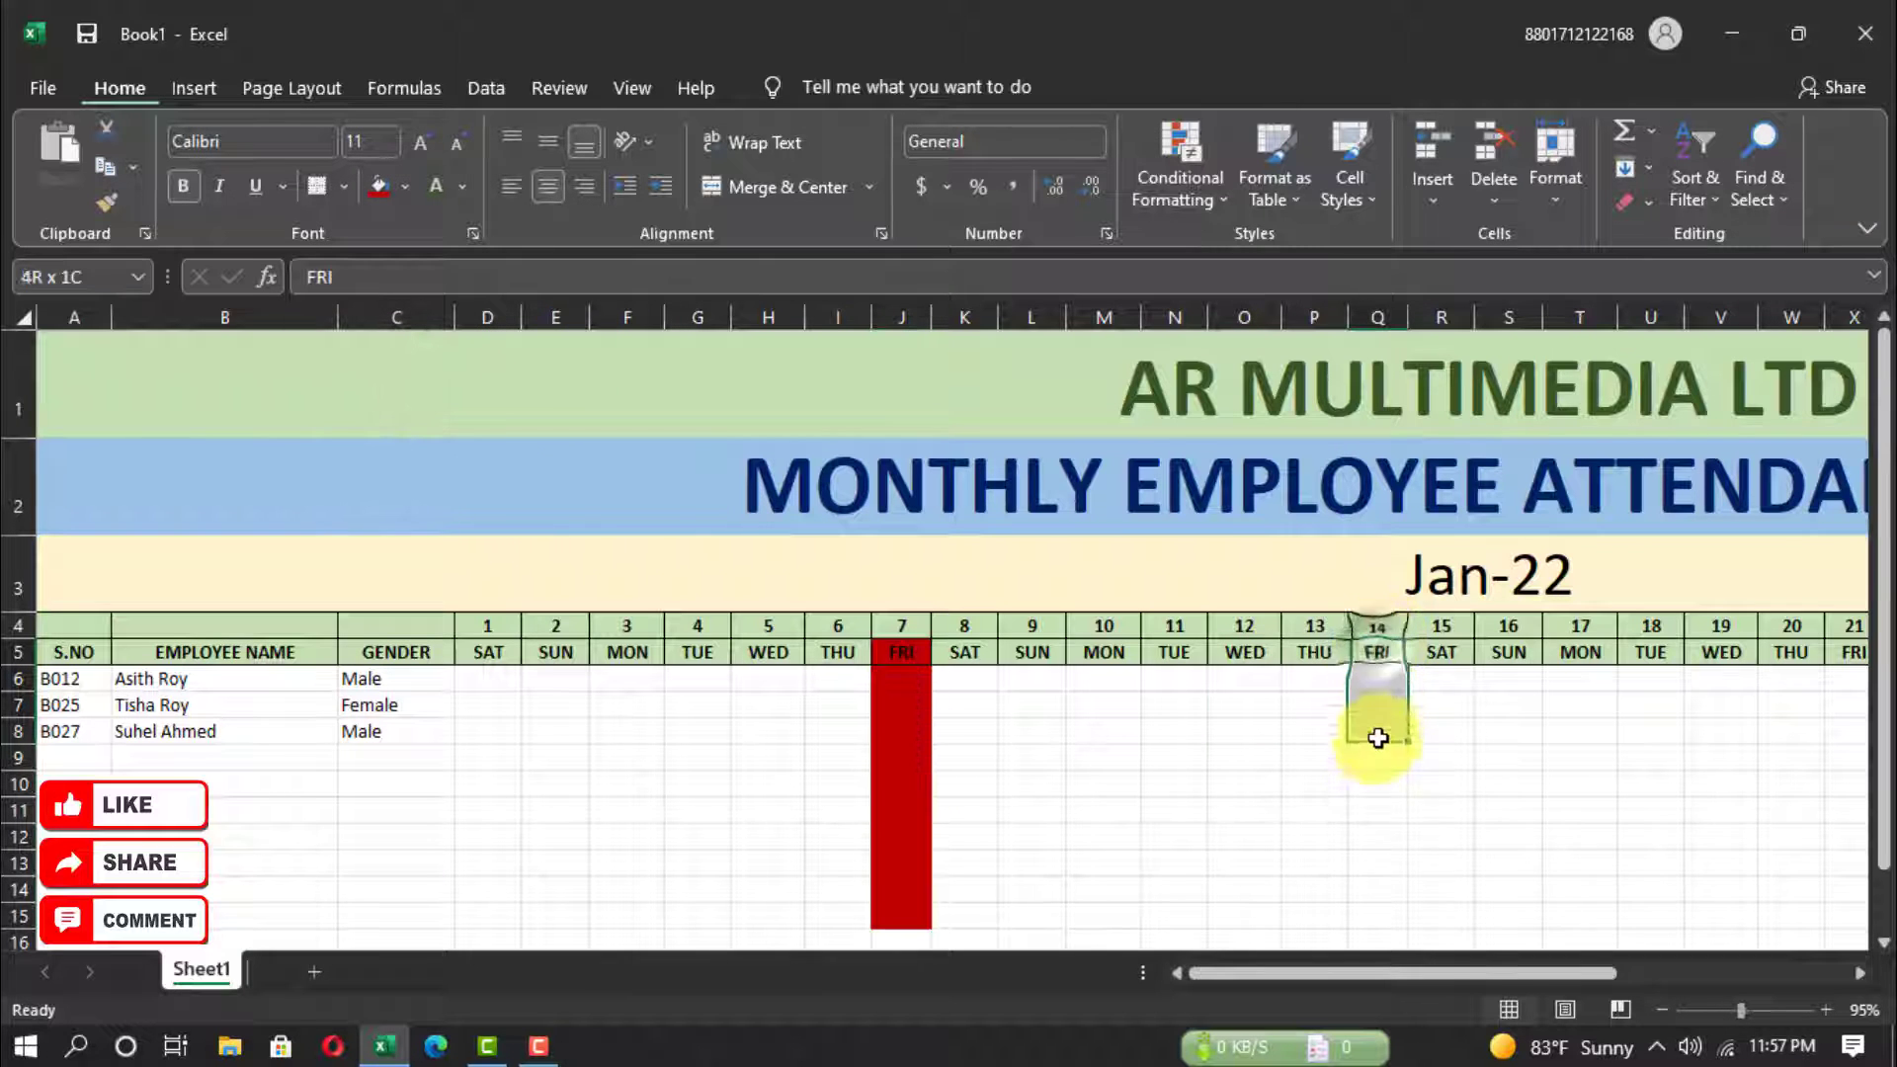
click(381, 188)
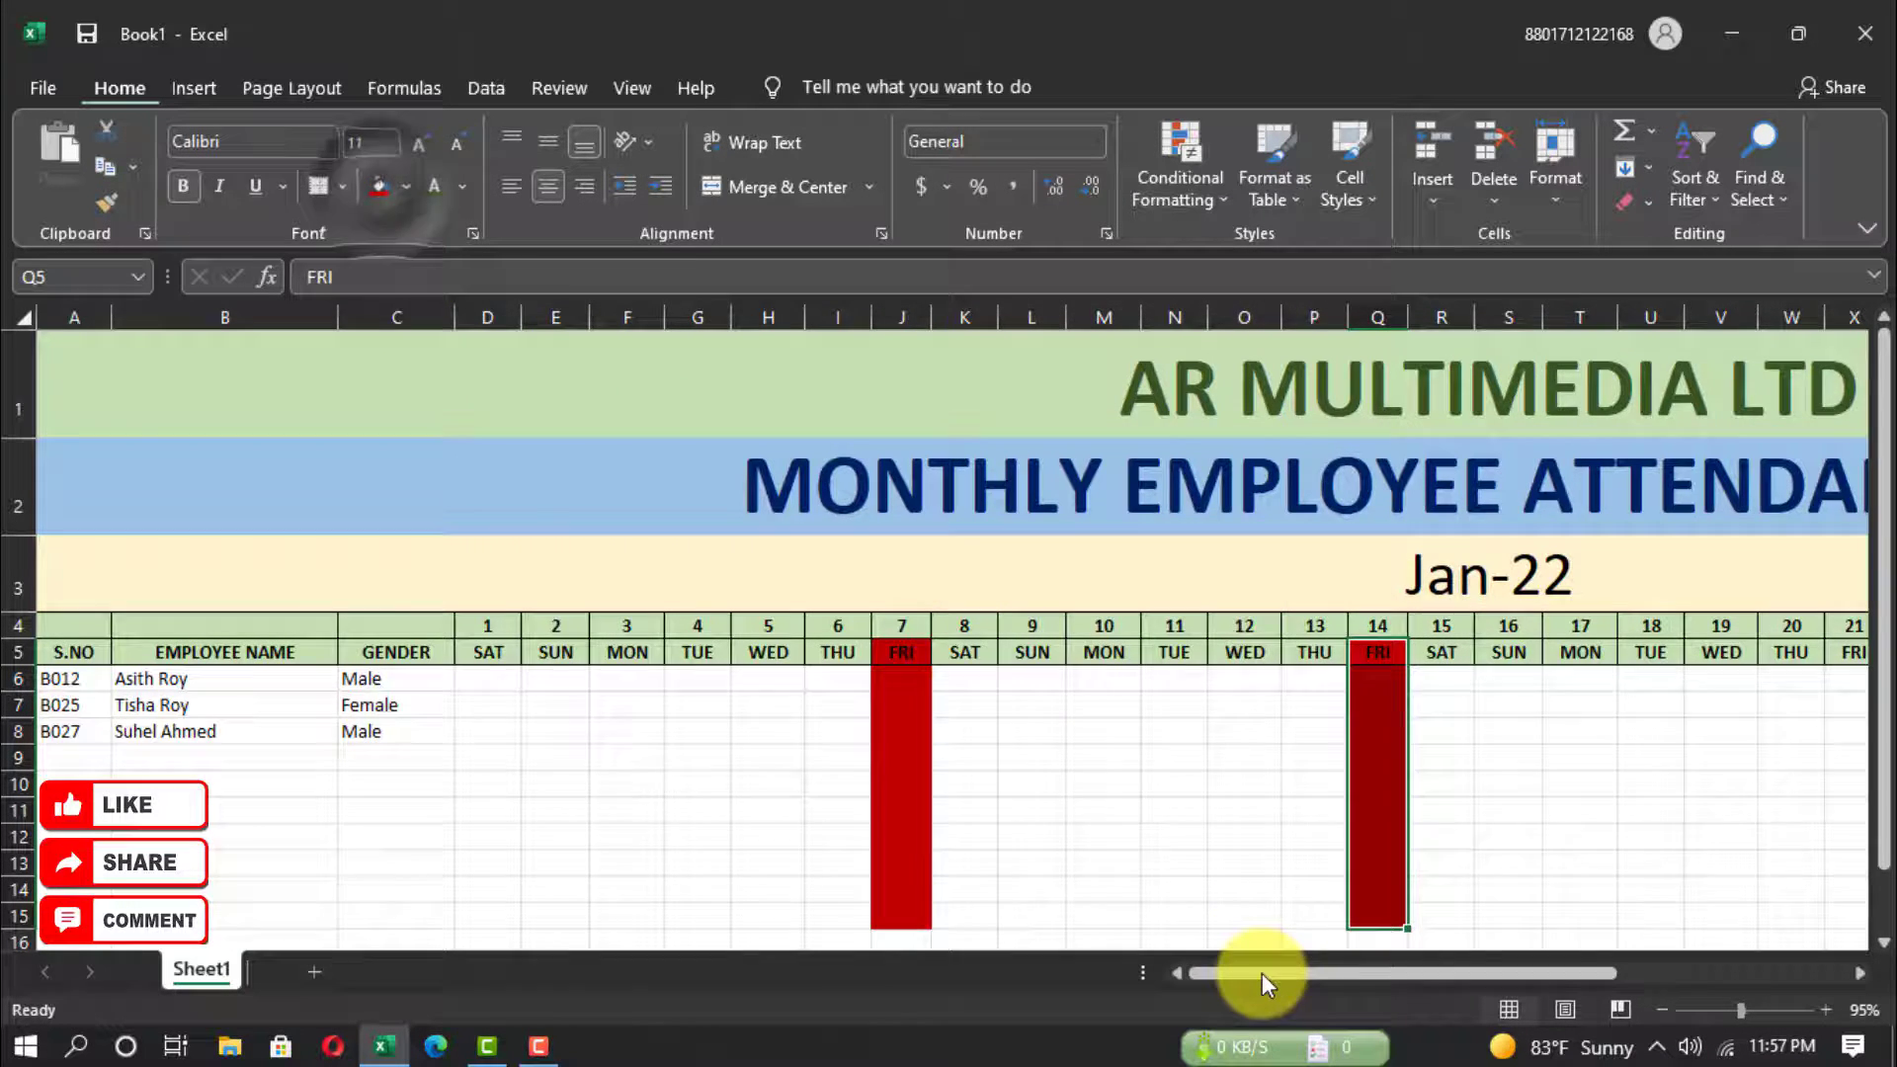
drag(1261, 974, 1402, 974)
drag(1084, 652, 1087, 914)
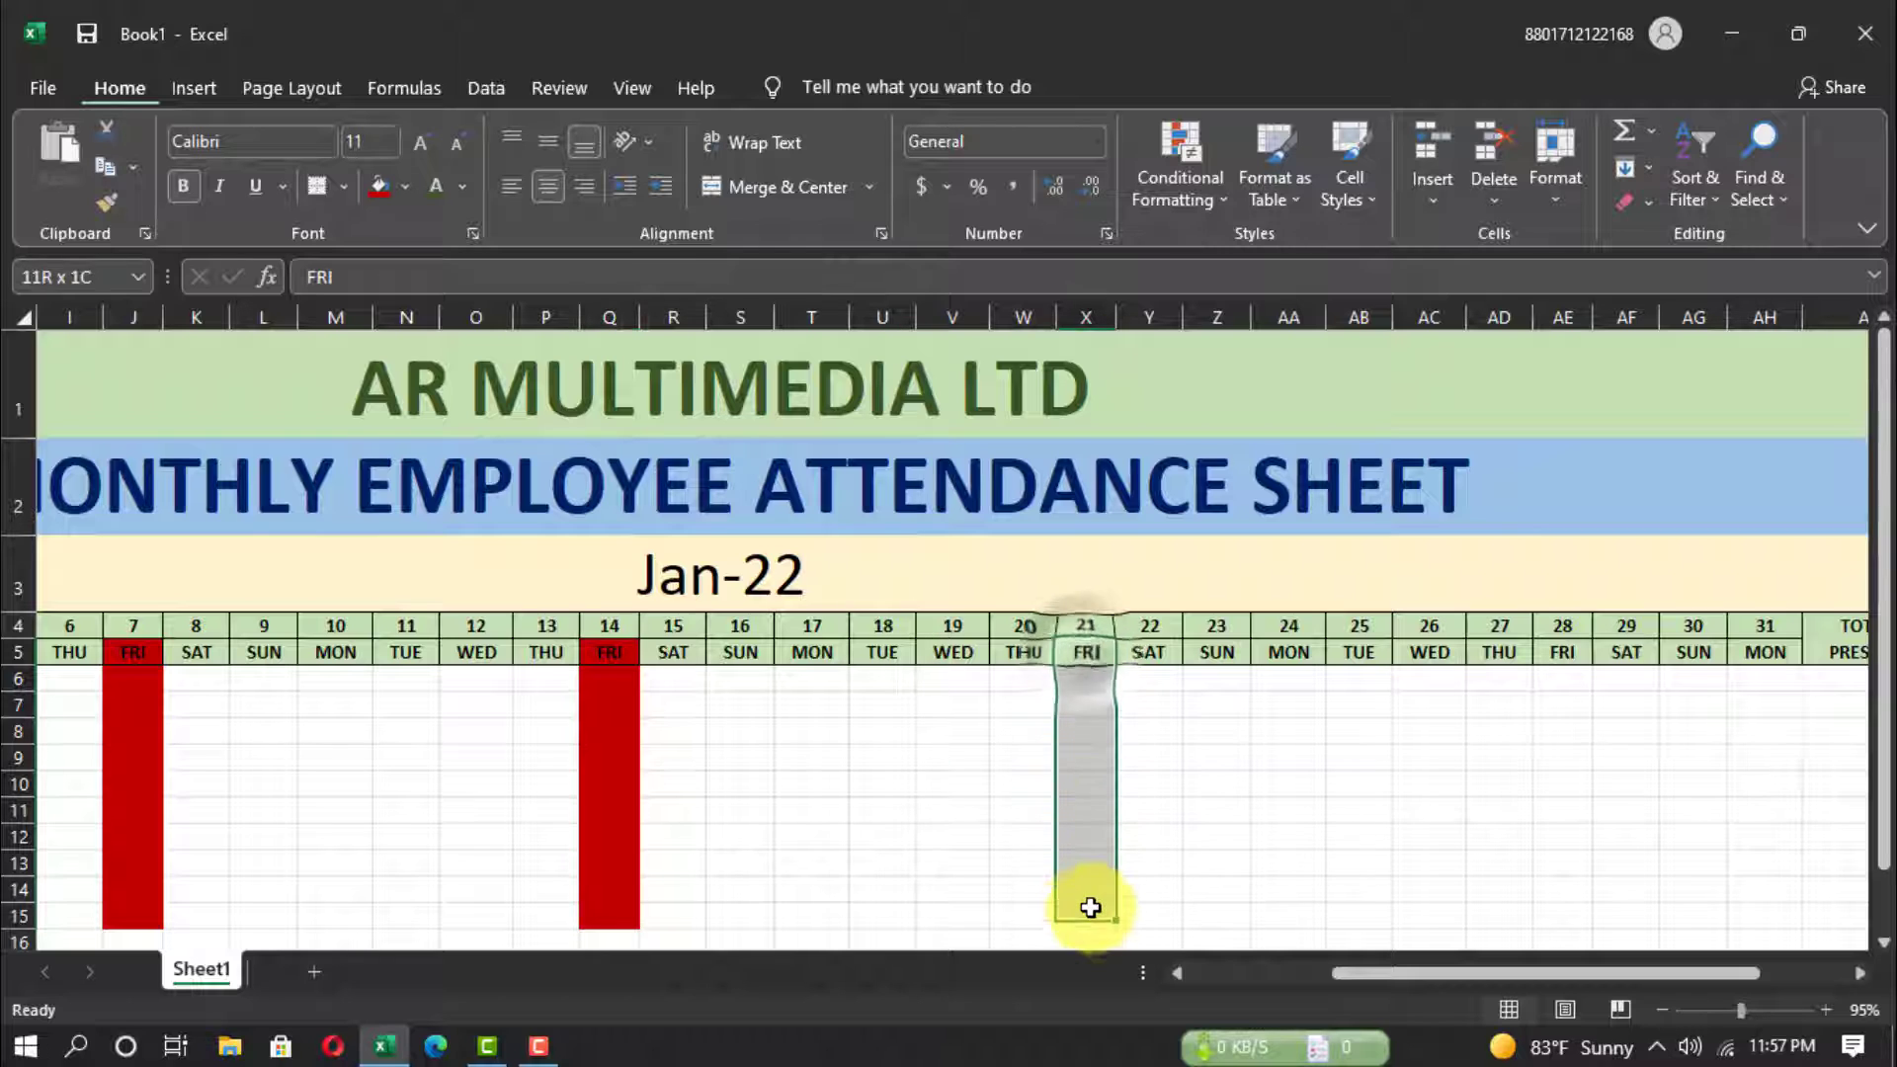
click(384, 184)
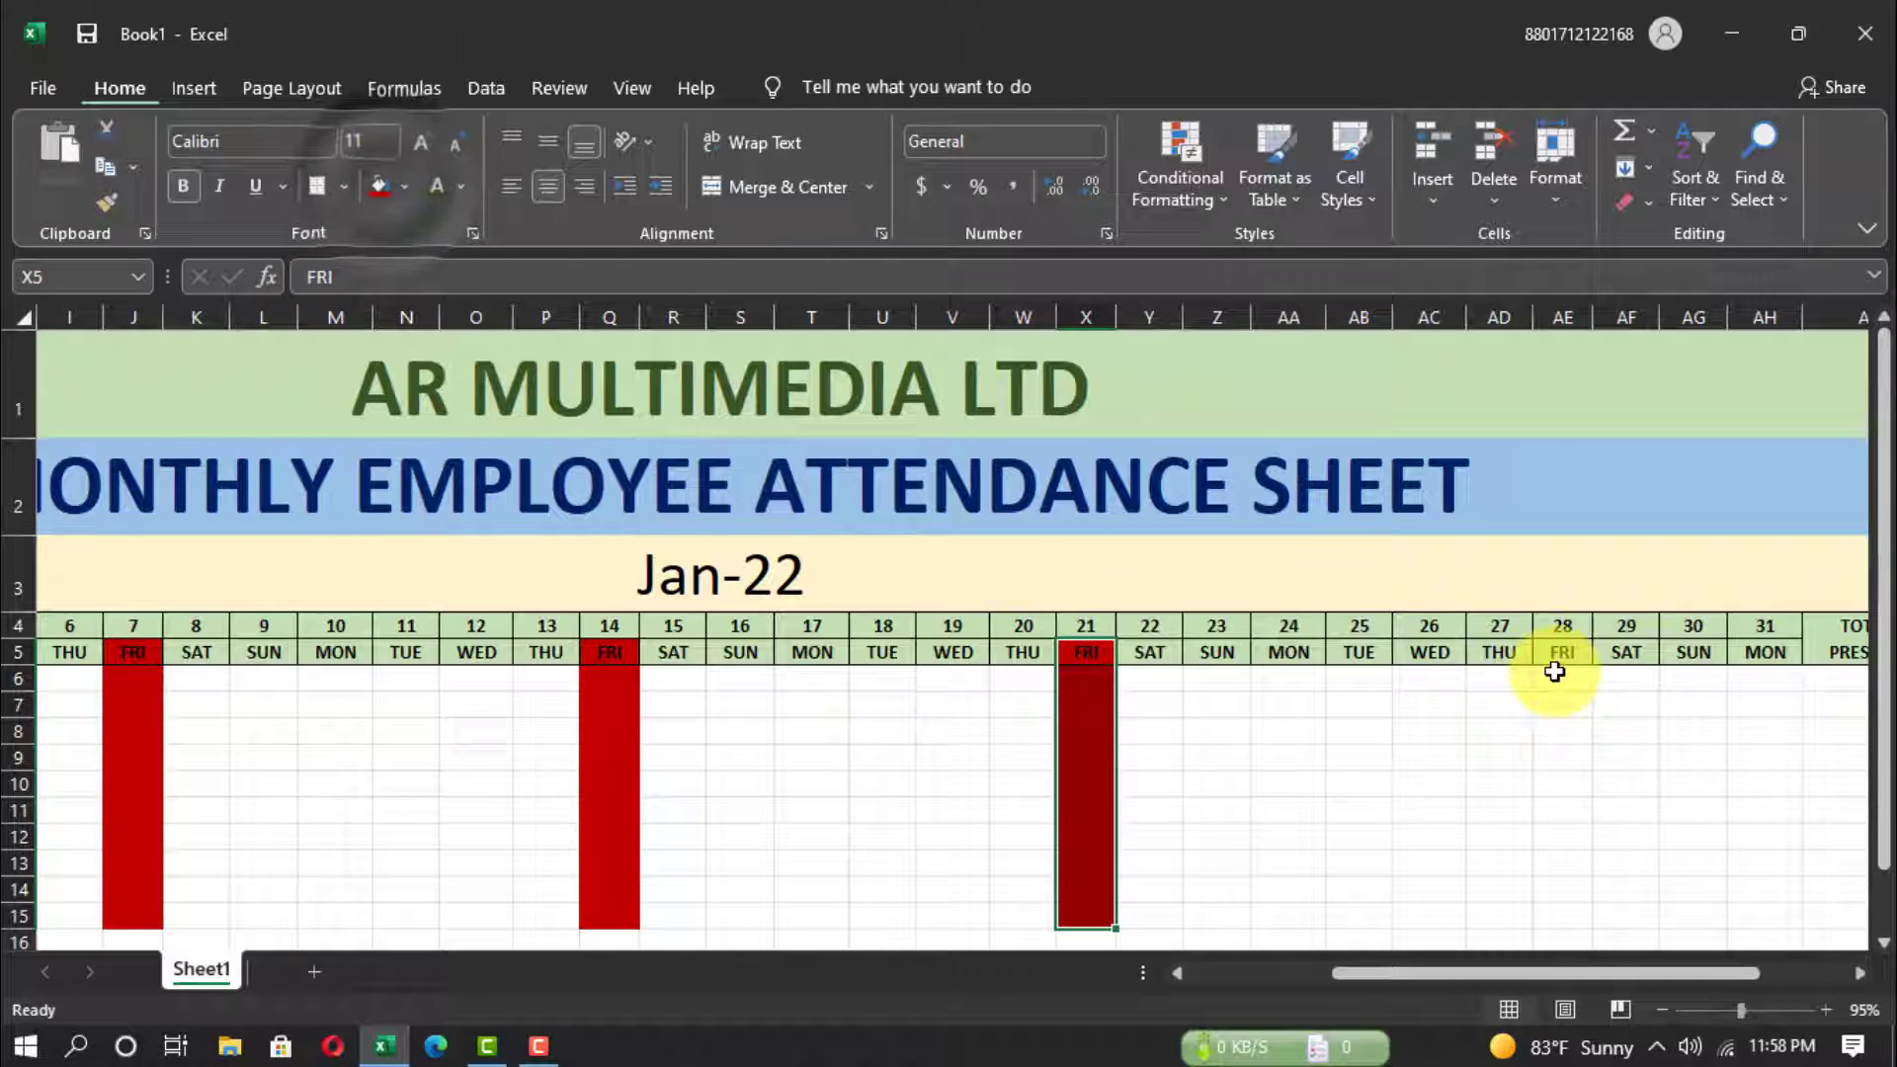
drag(1561, 652, 1558, 919)
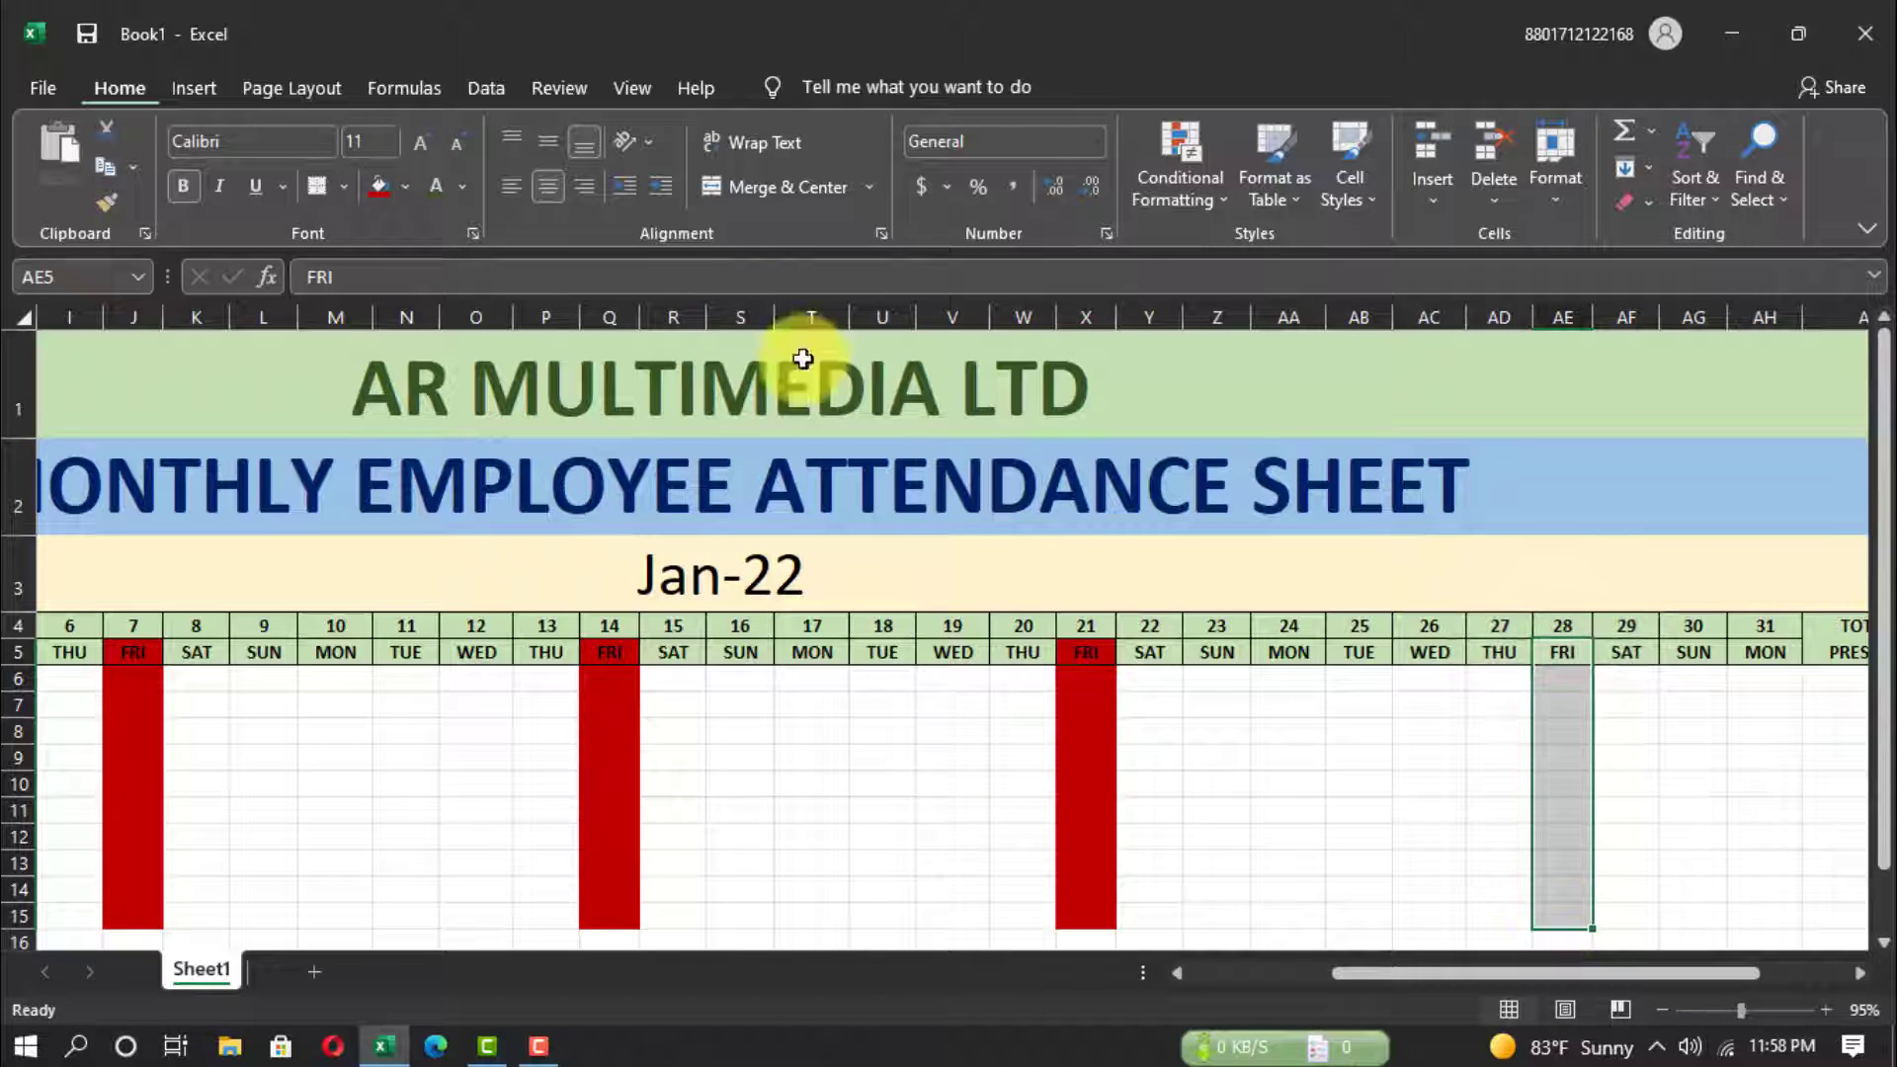
click(383, 188)
drag(1490, 973, 1190, 968)
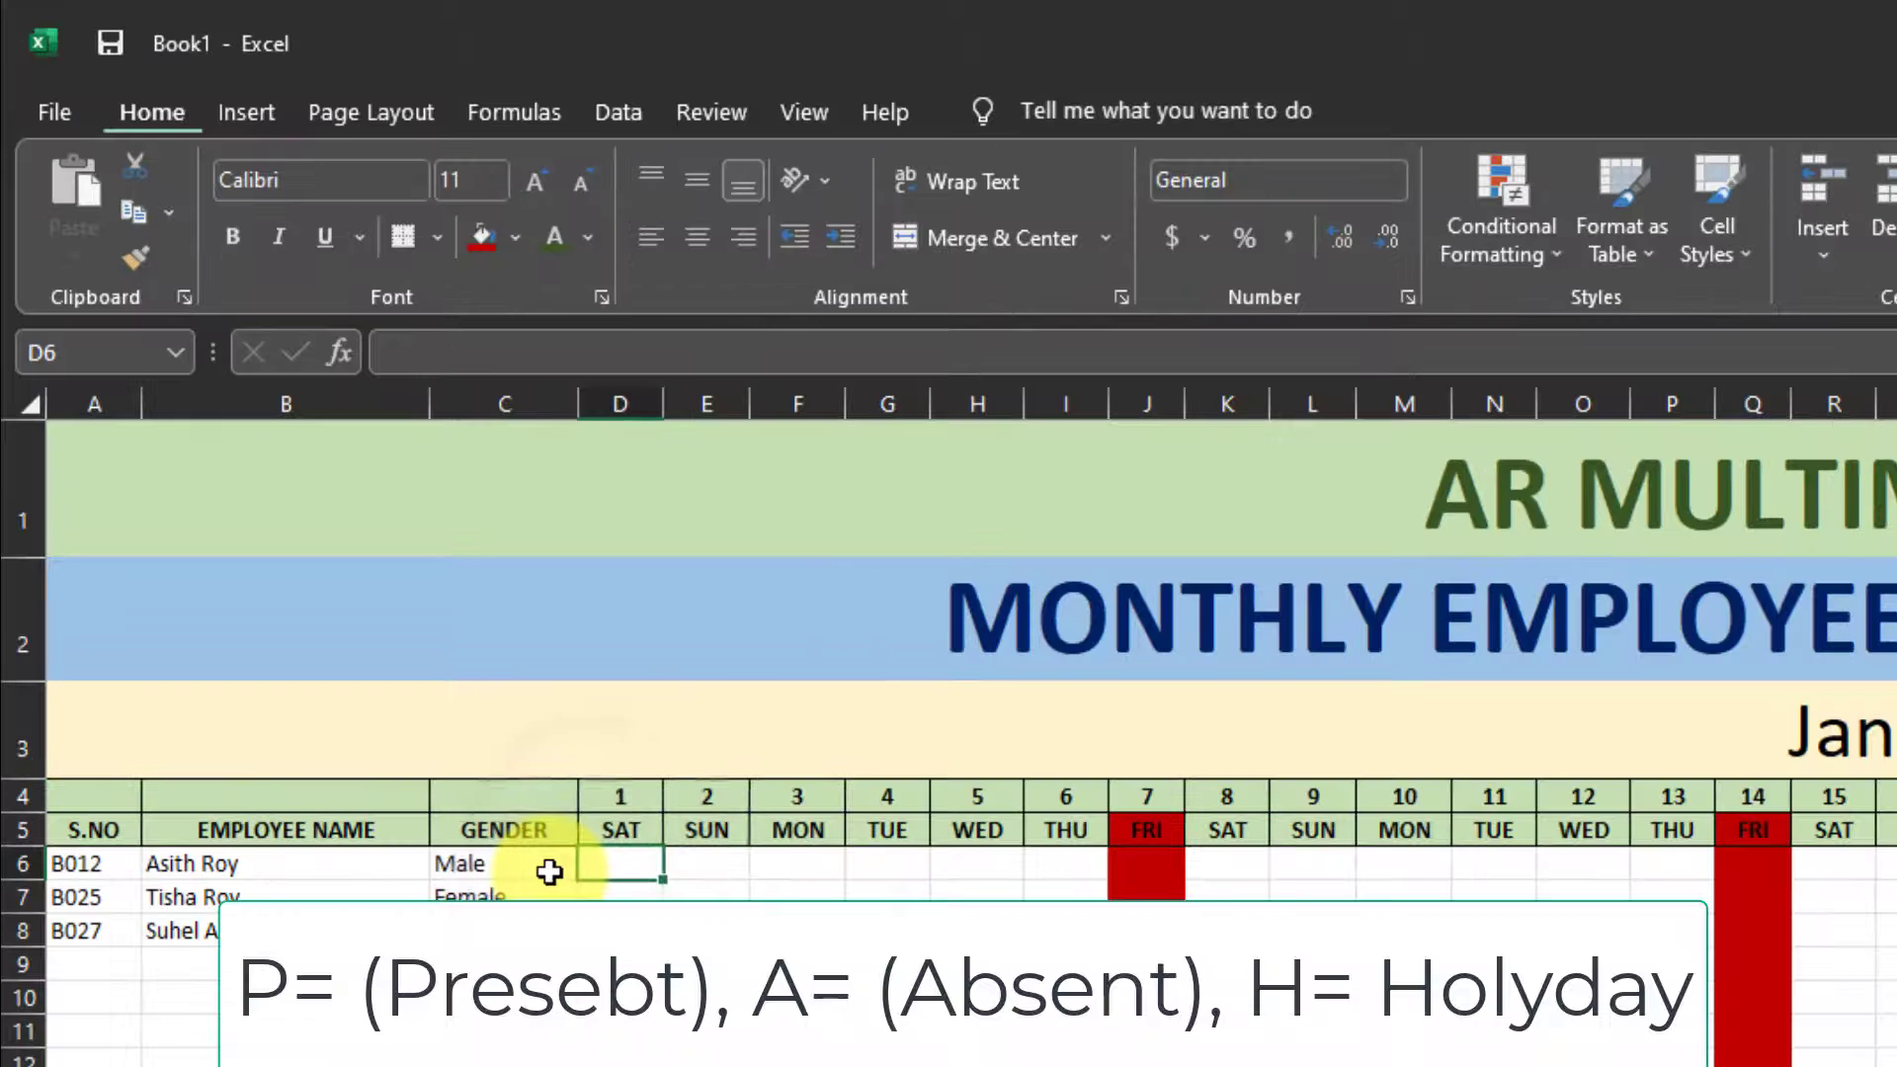
text(P)
key(Tab)
text(P)
key(Tab)
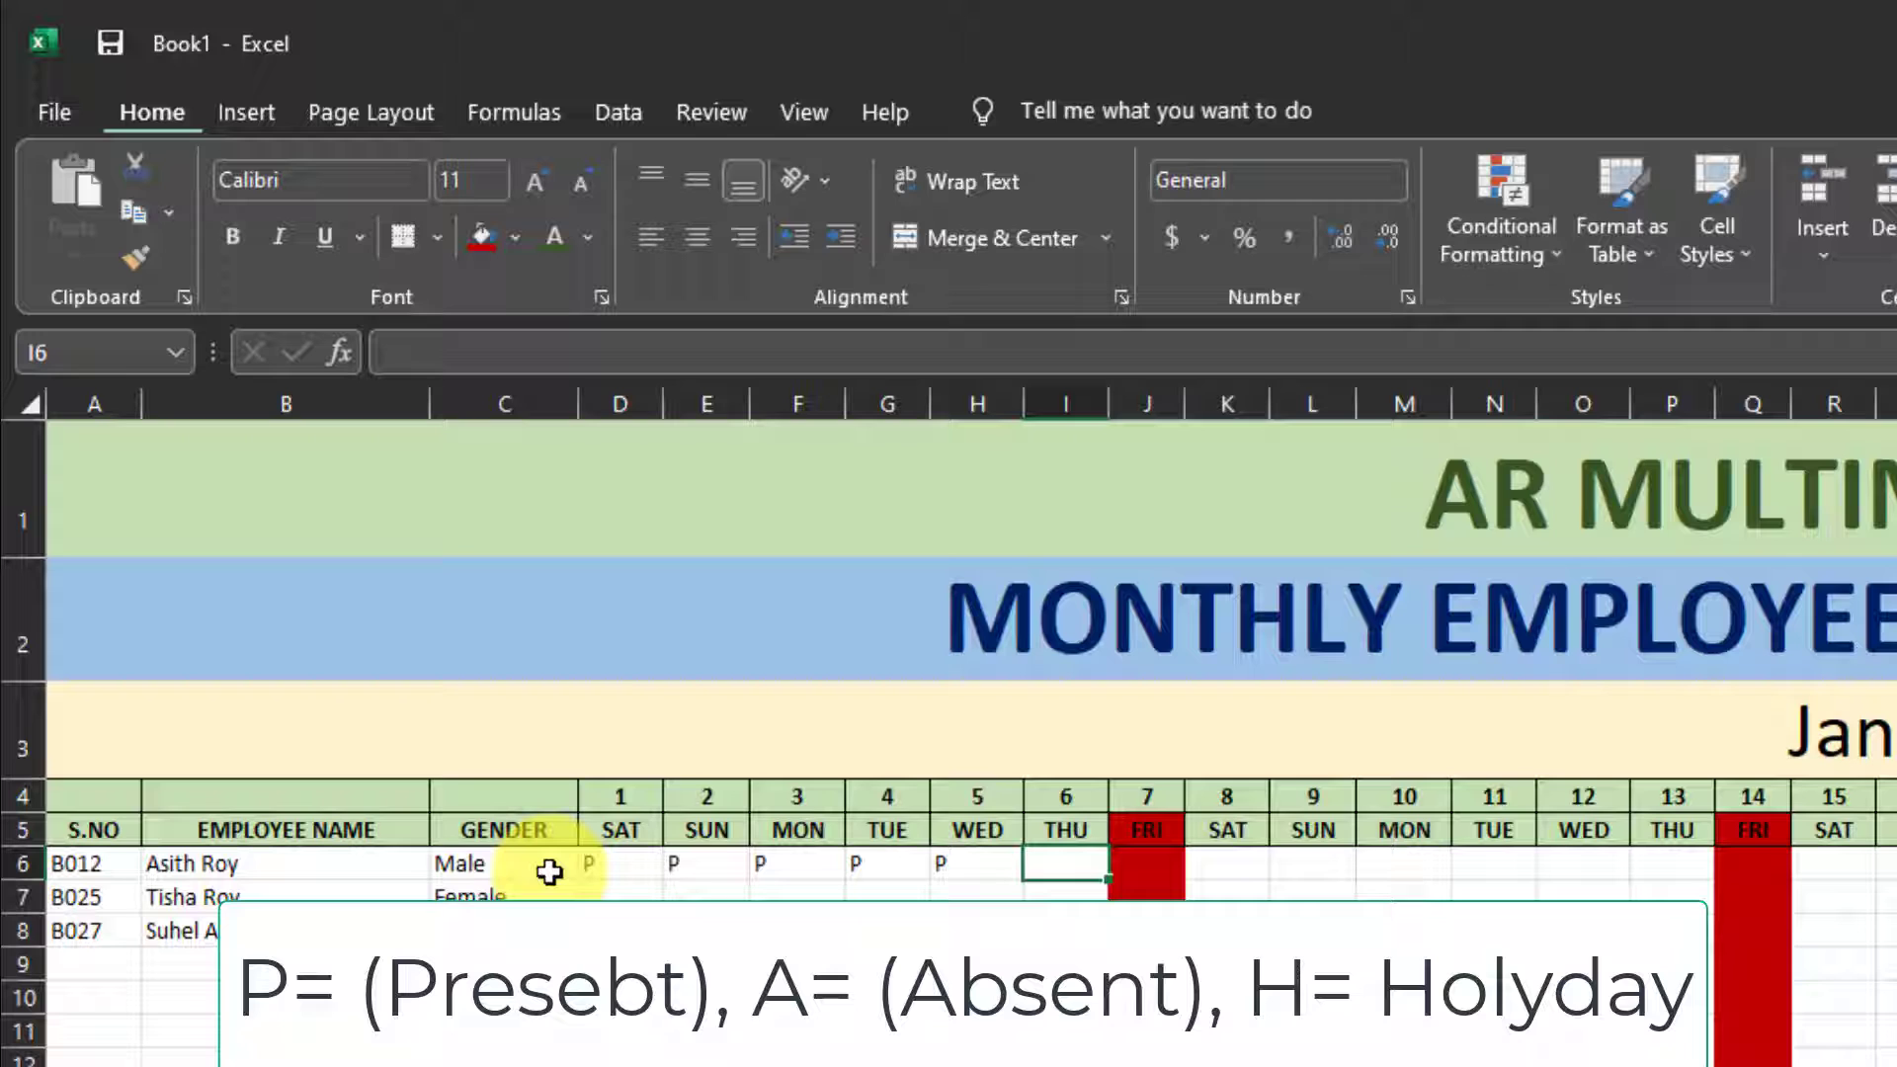
text(A)
key(Tab)
text(H)
key(Tab)
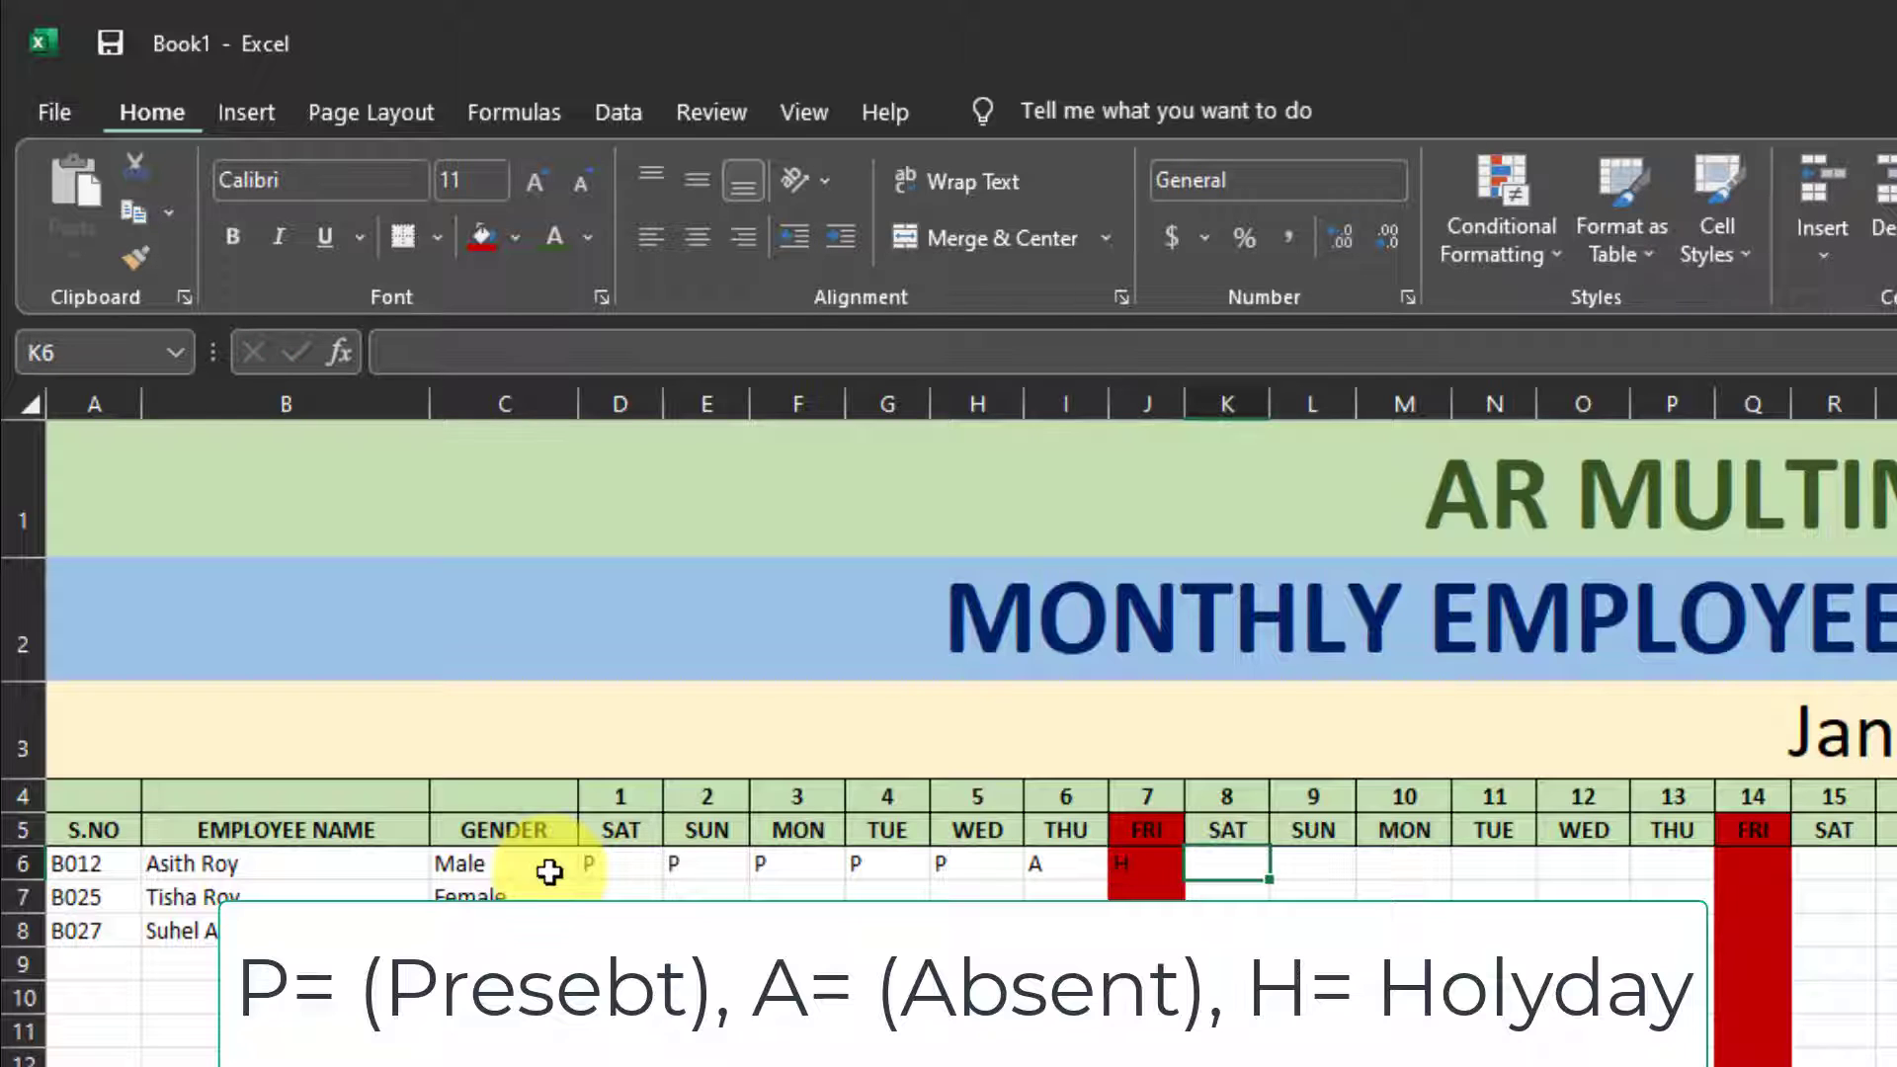
text(AP)
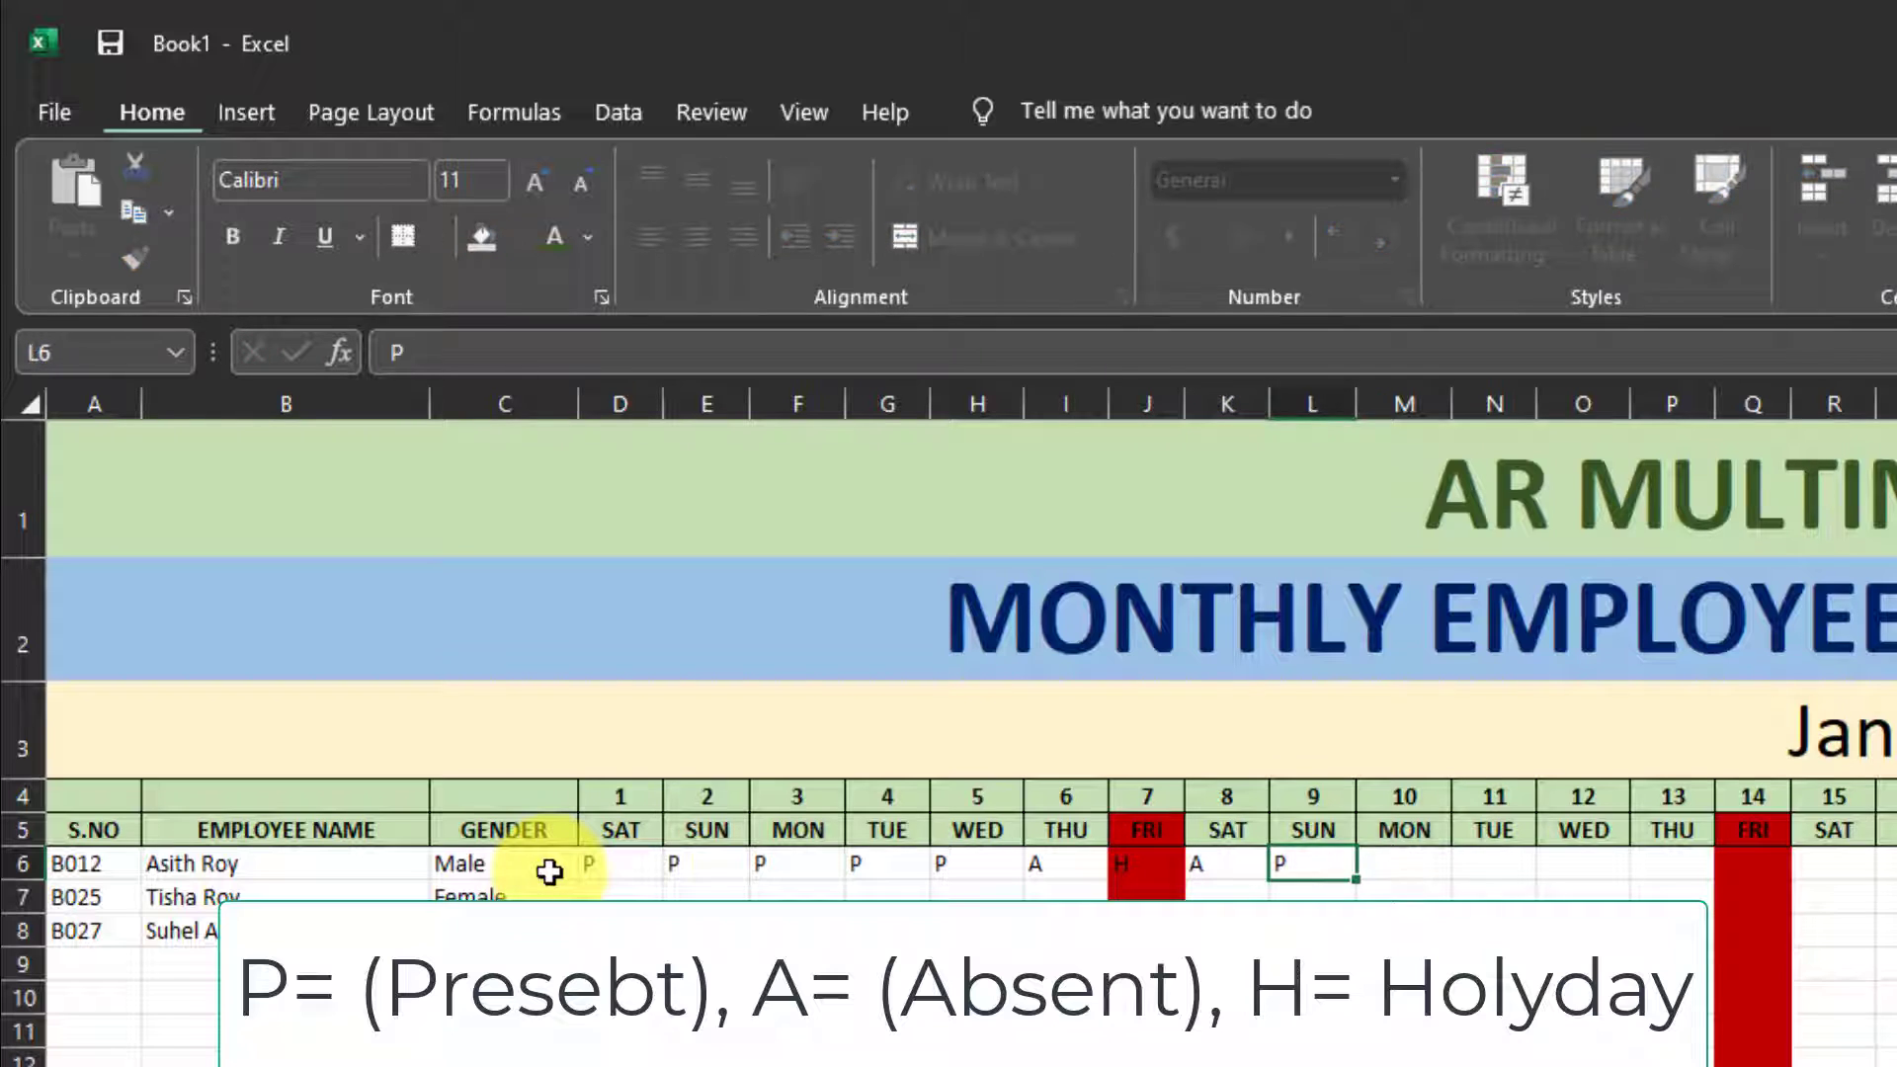
key(Tab)
text(P)
key(Tab)
text(P)
key(Tab)
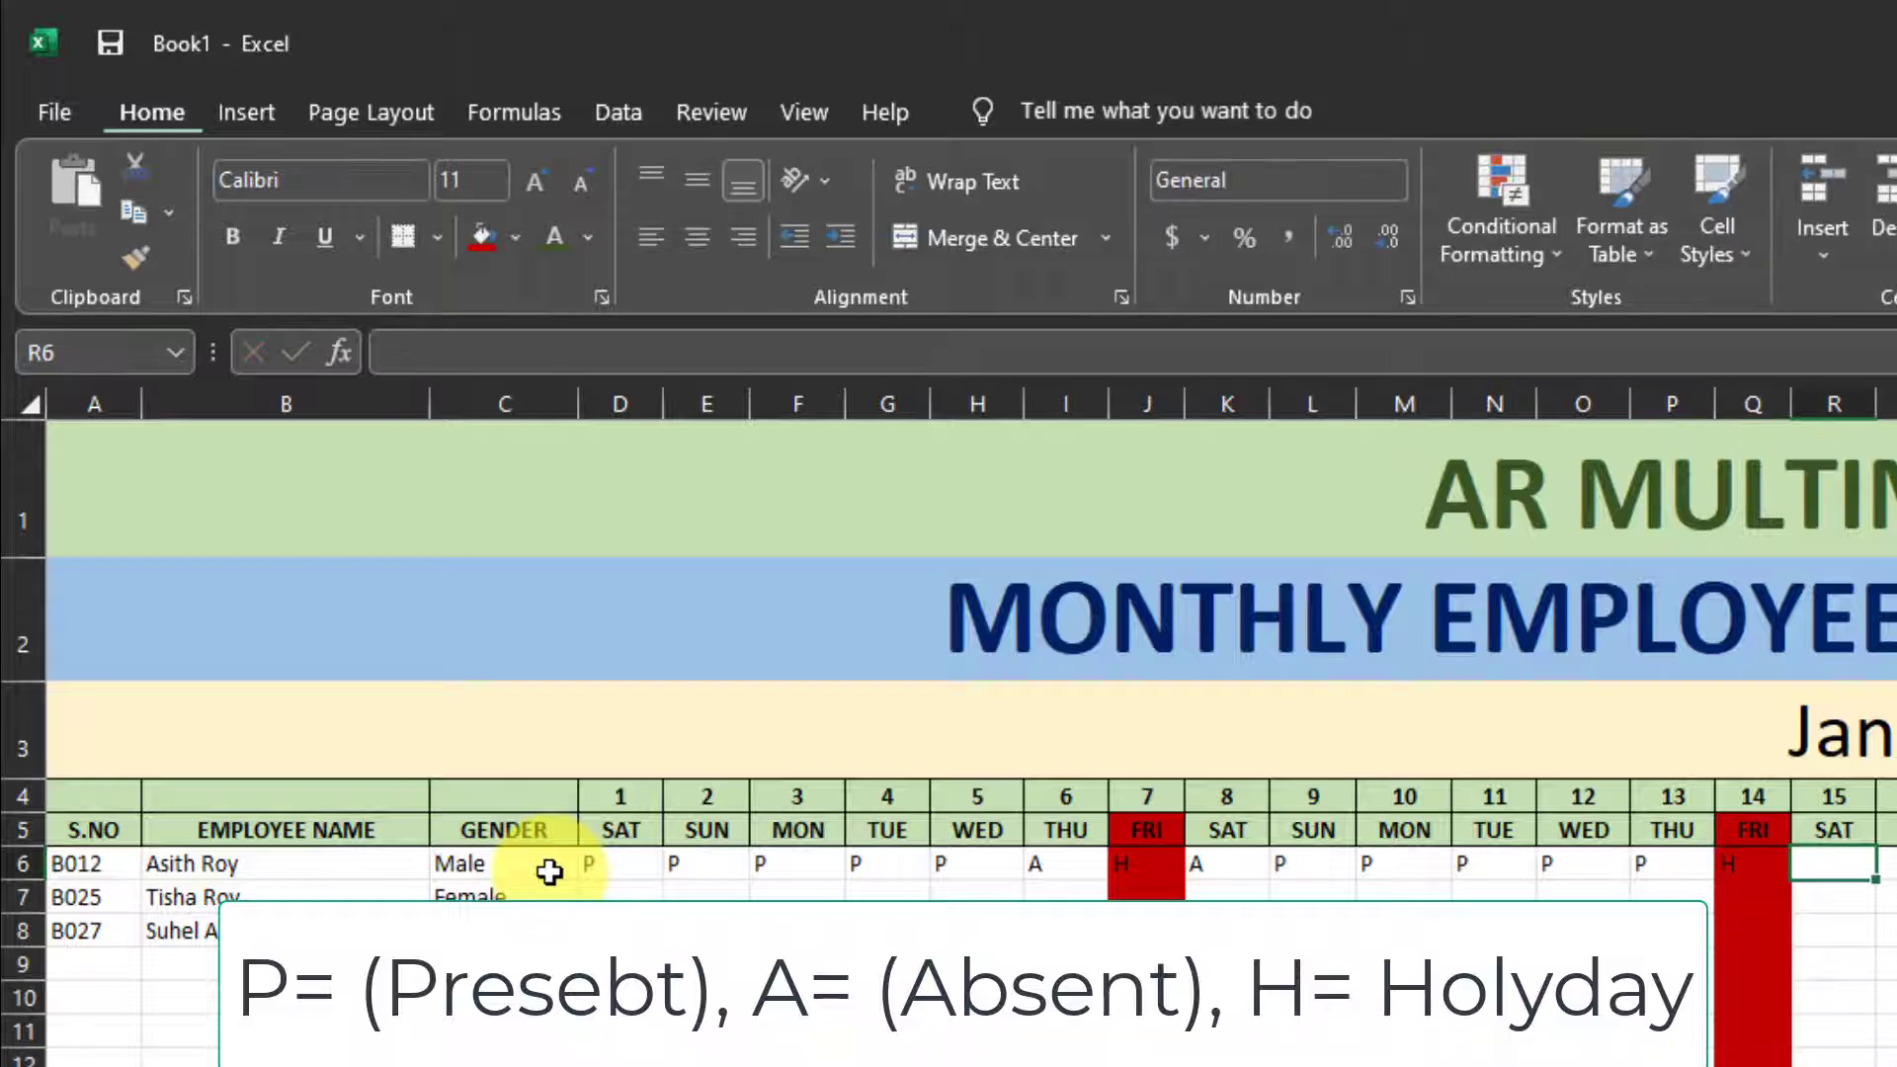
text(P	P	)
text(P	P	P	P	H)
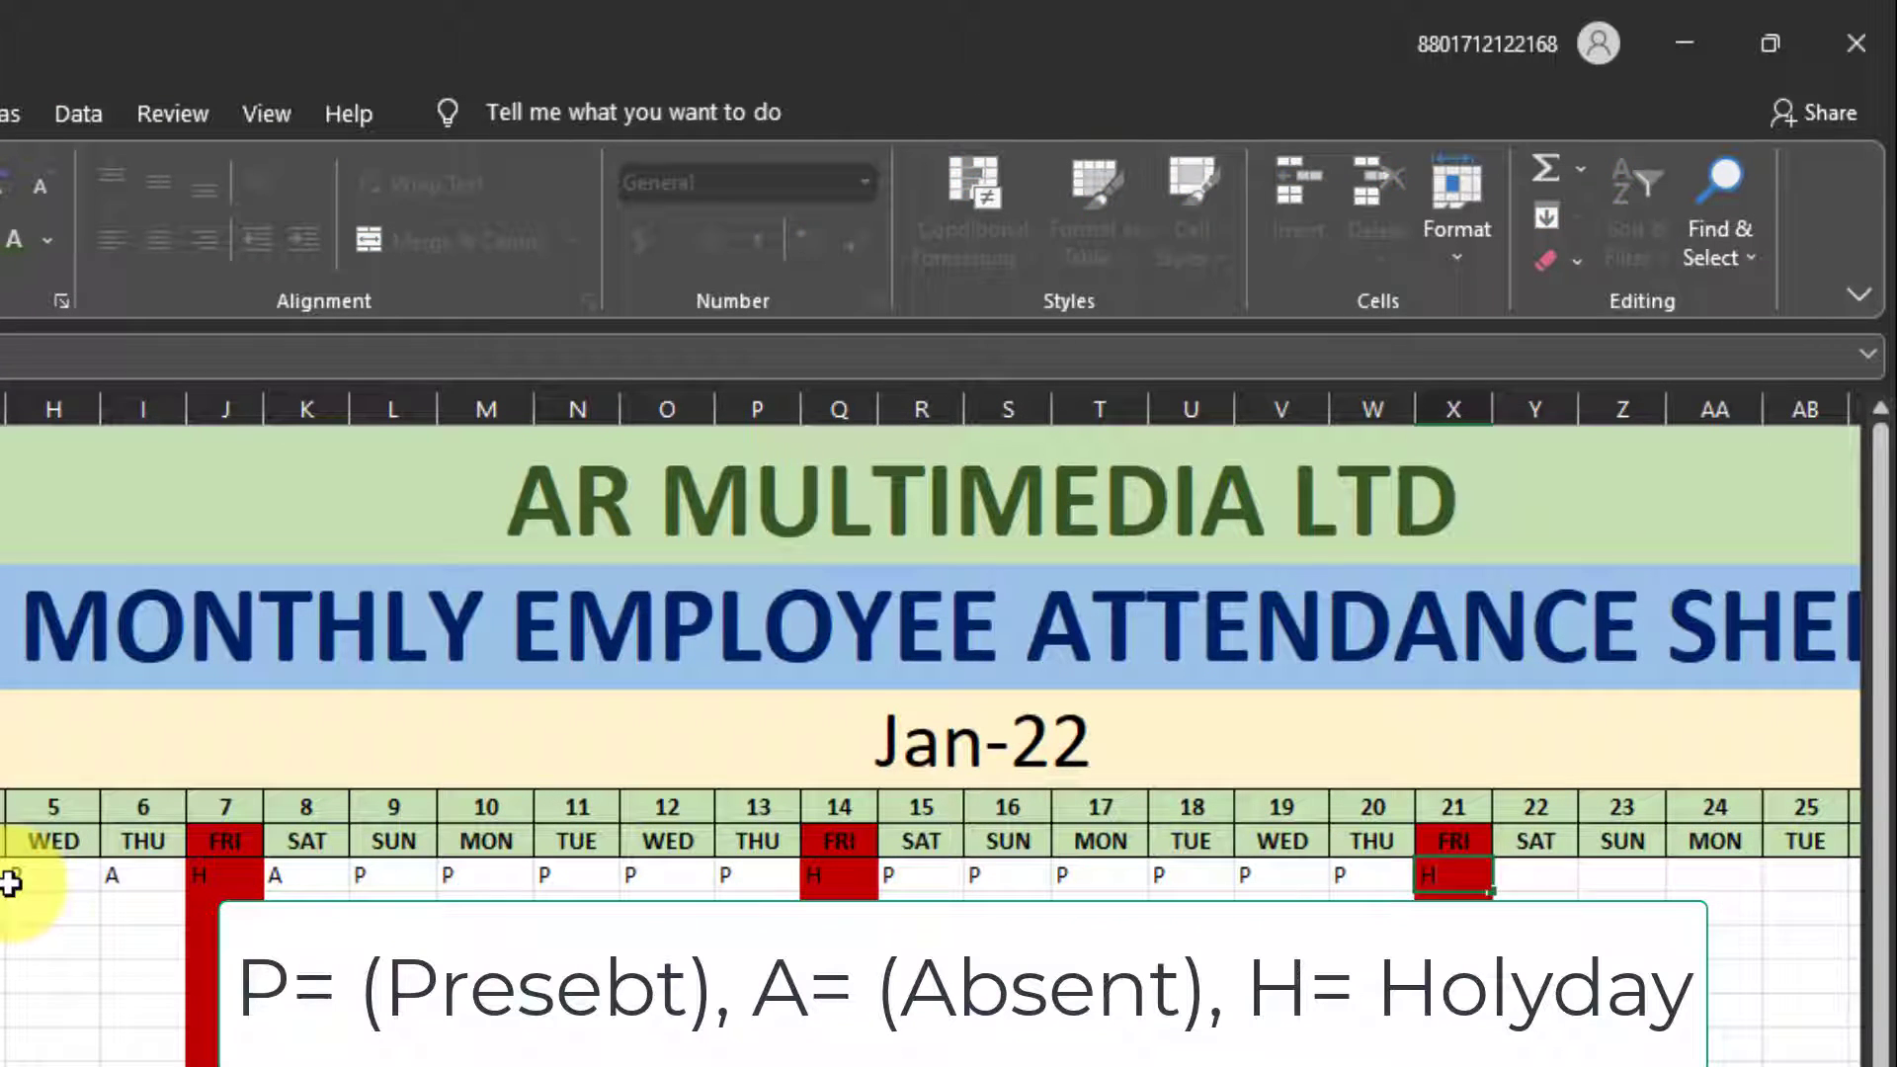
key(Tab)
text(A	A	P	P	P	P	H	)
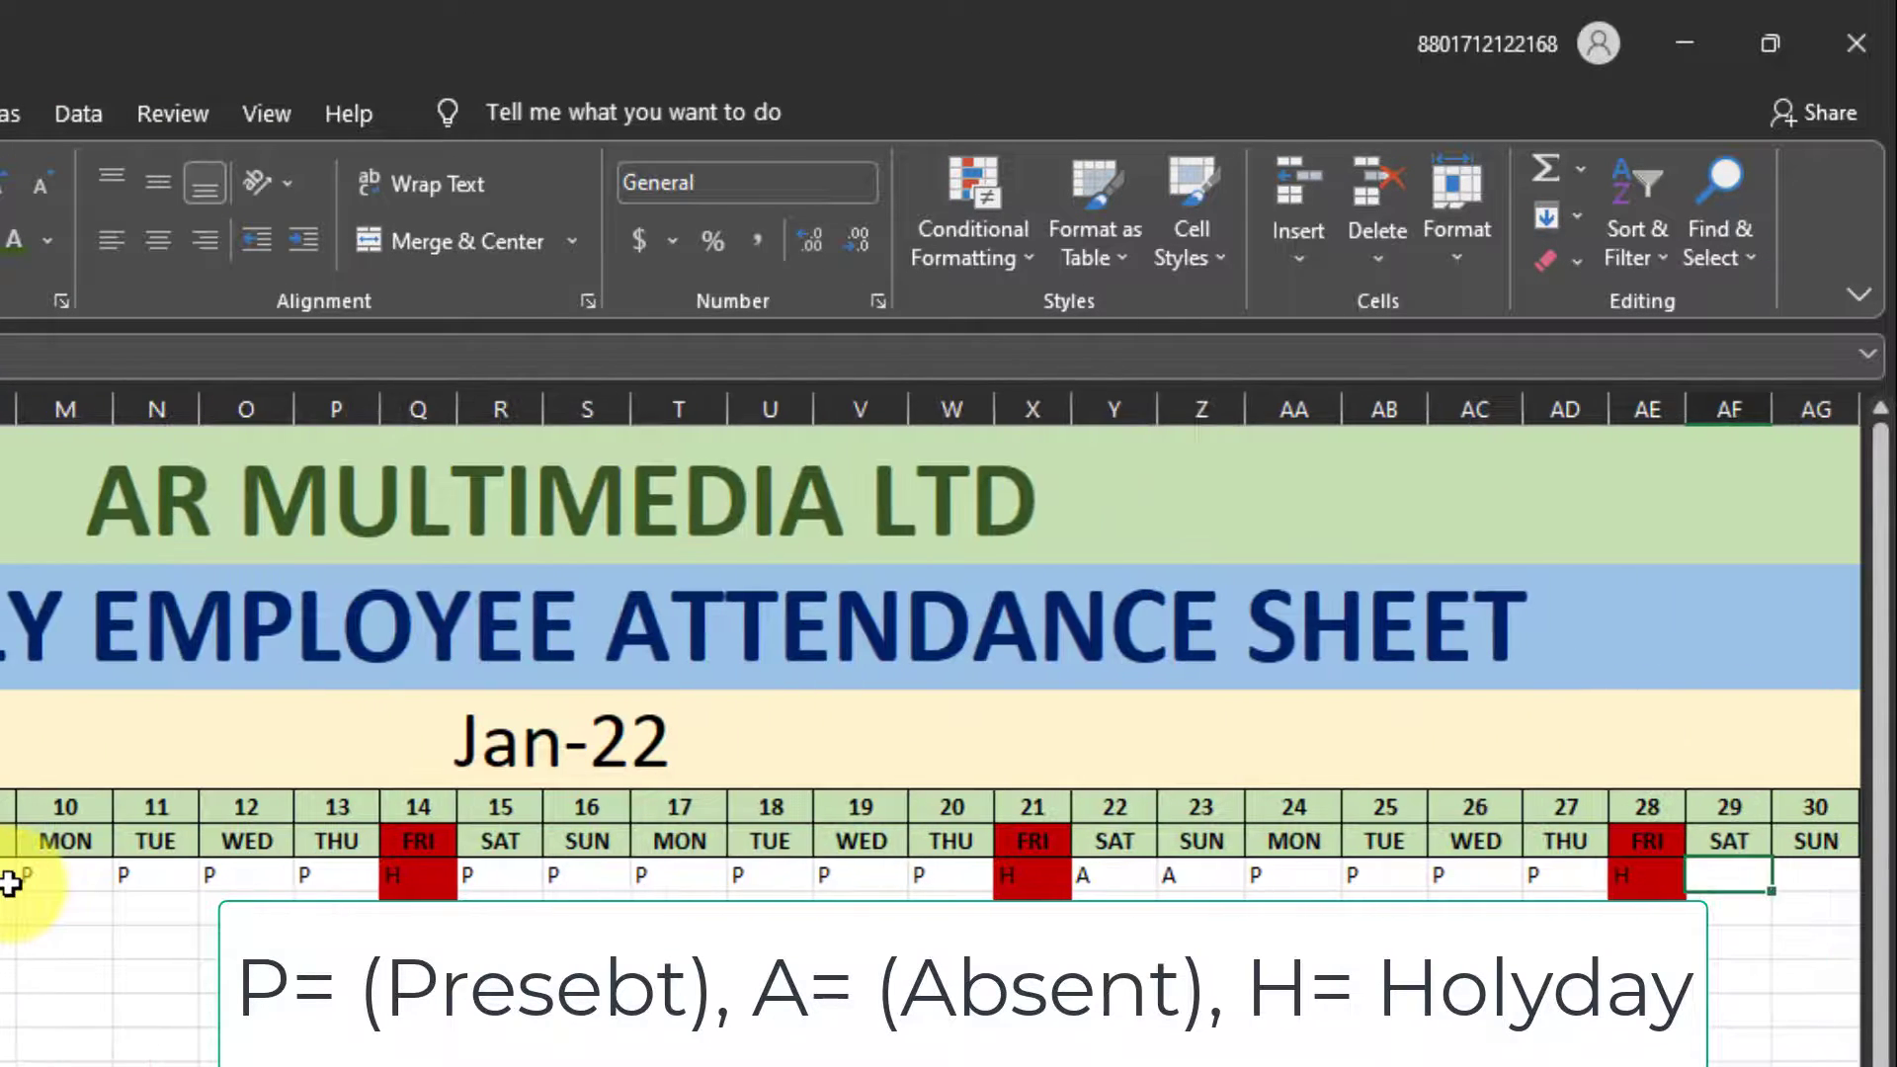
text(P	P	P)
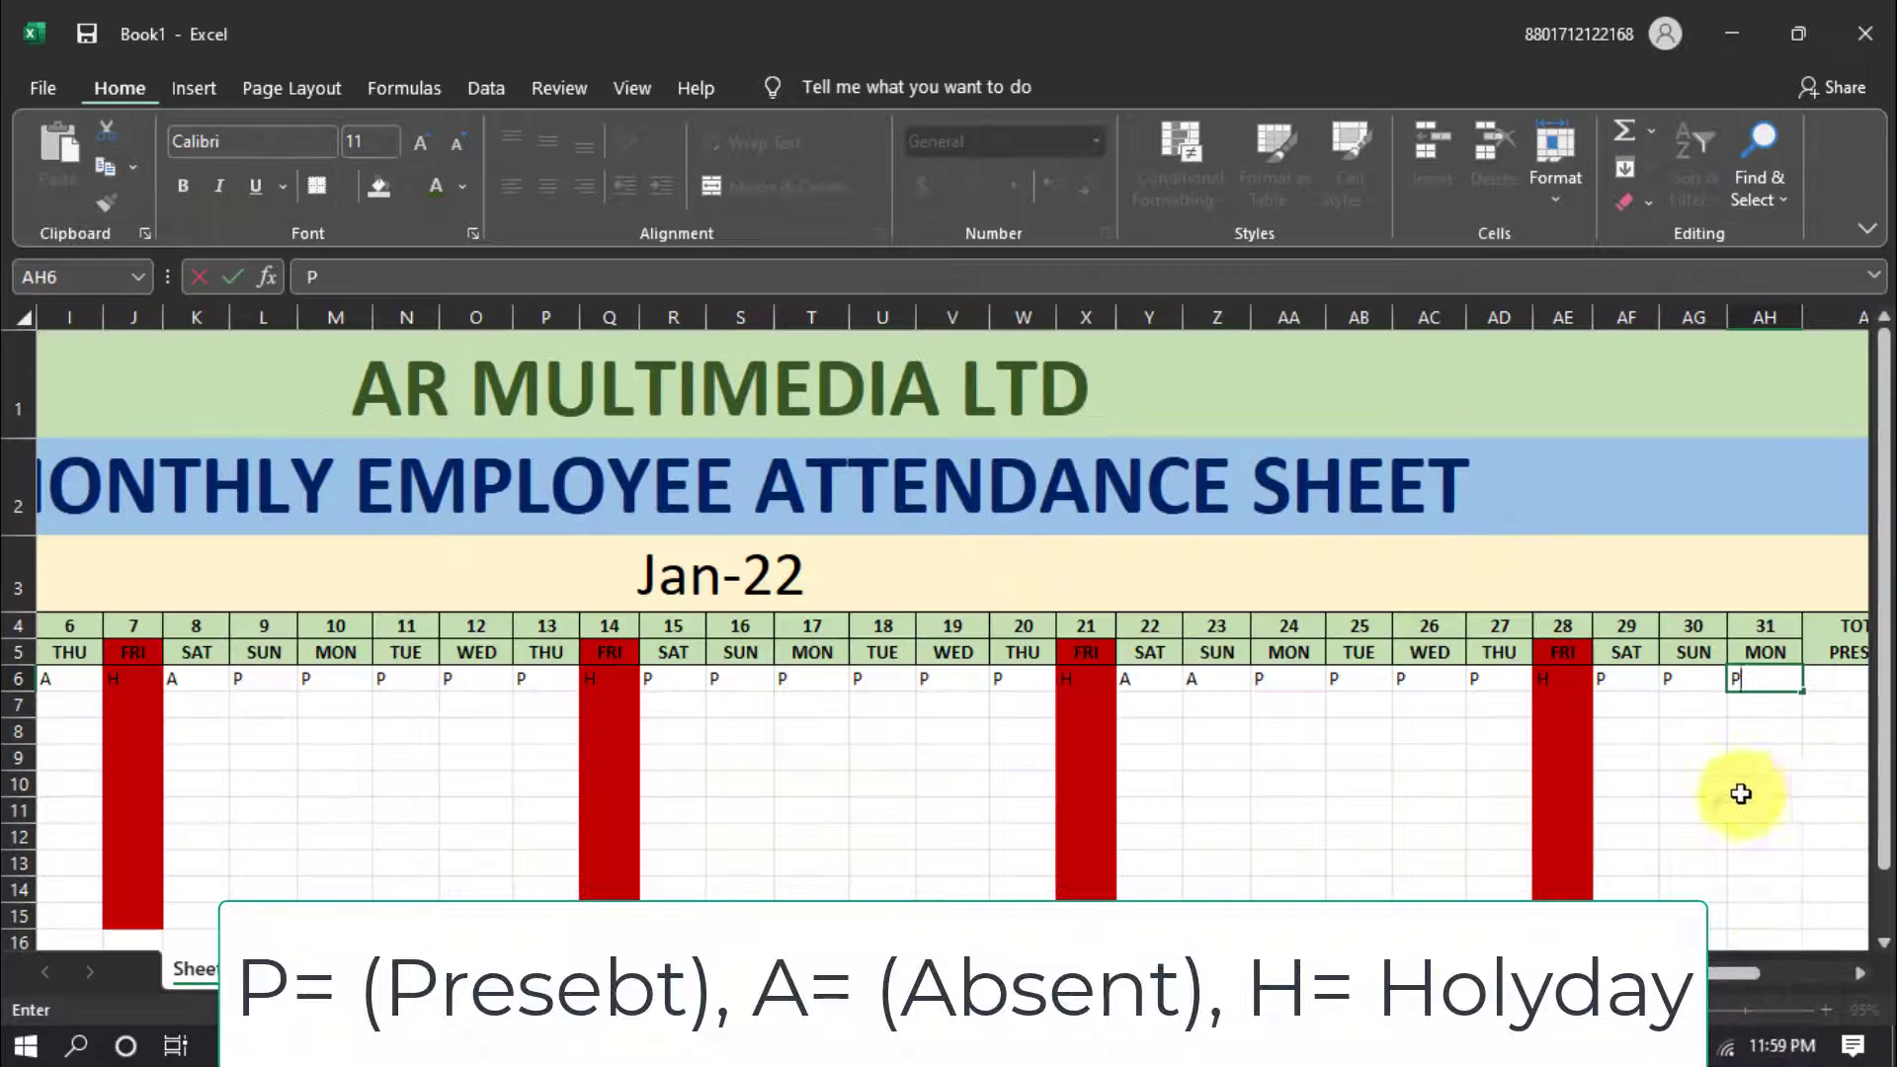
key(Tab)
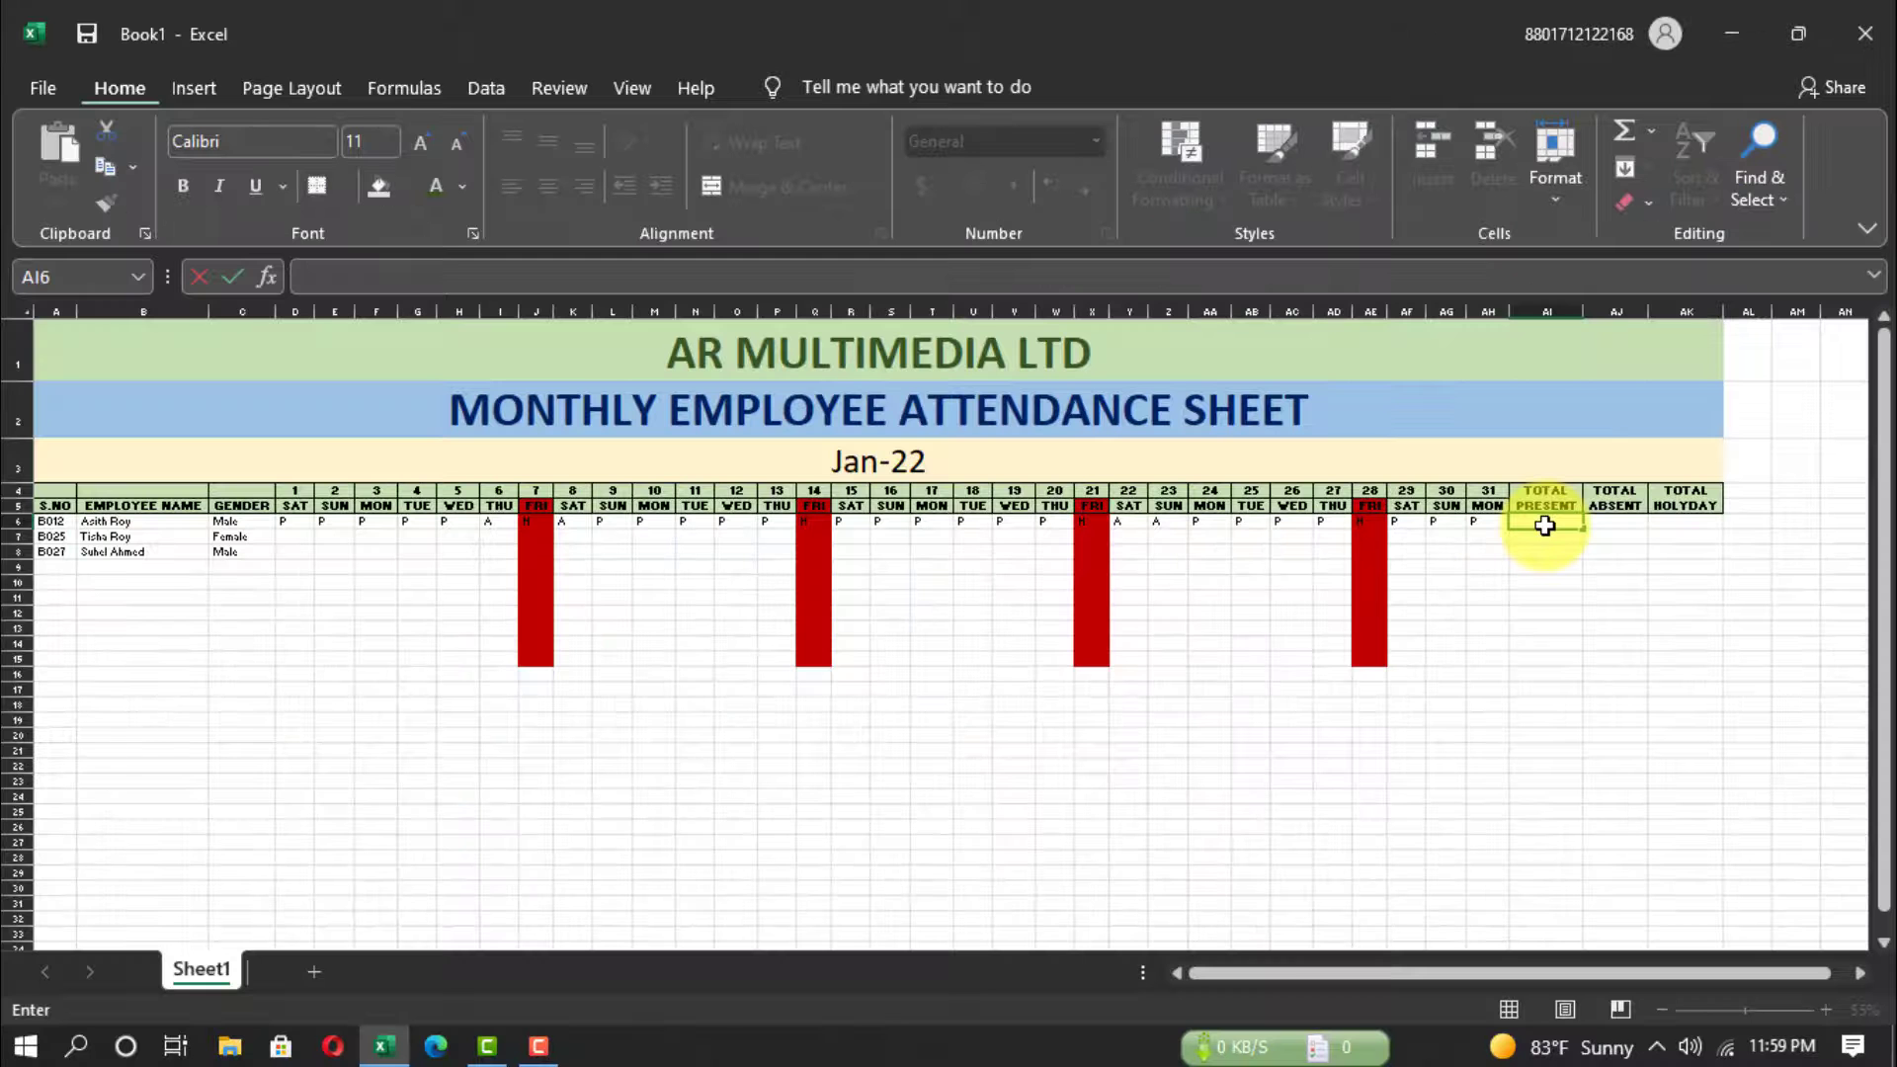
Enter =COUNTIF(D6:AH6,"P") in AI6, showing 23 present days.
text(=C)
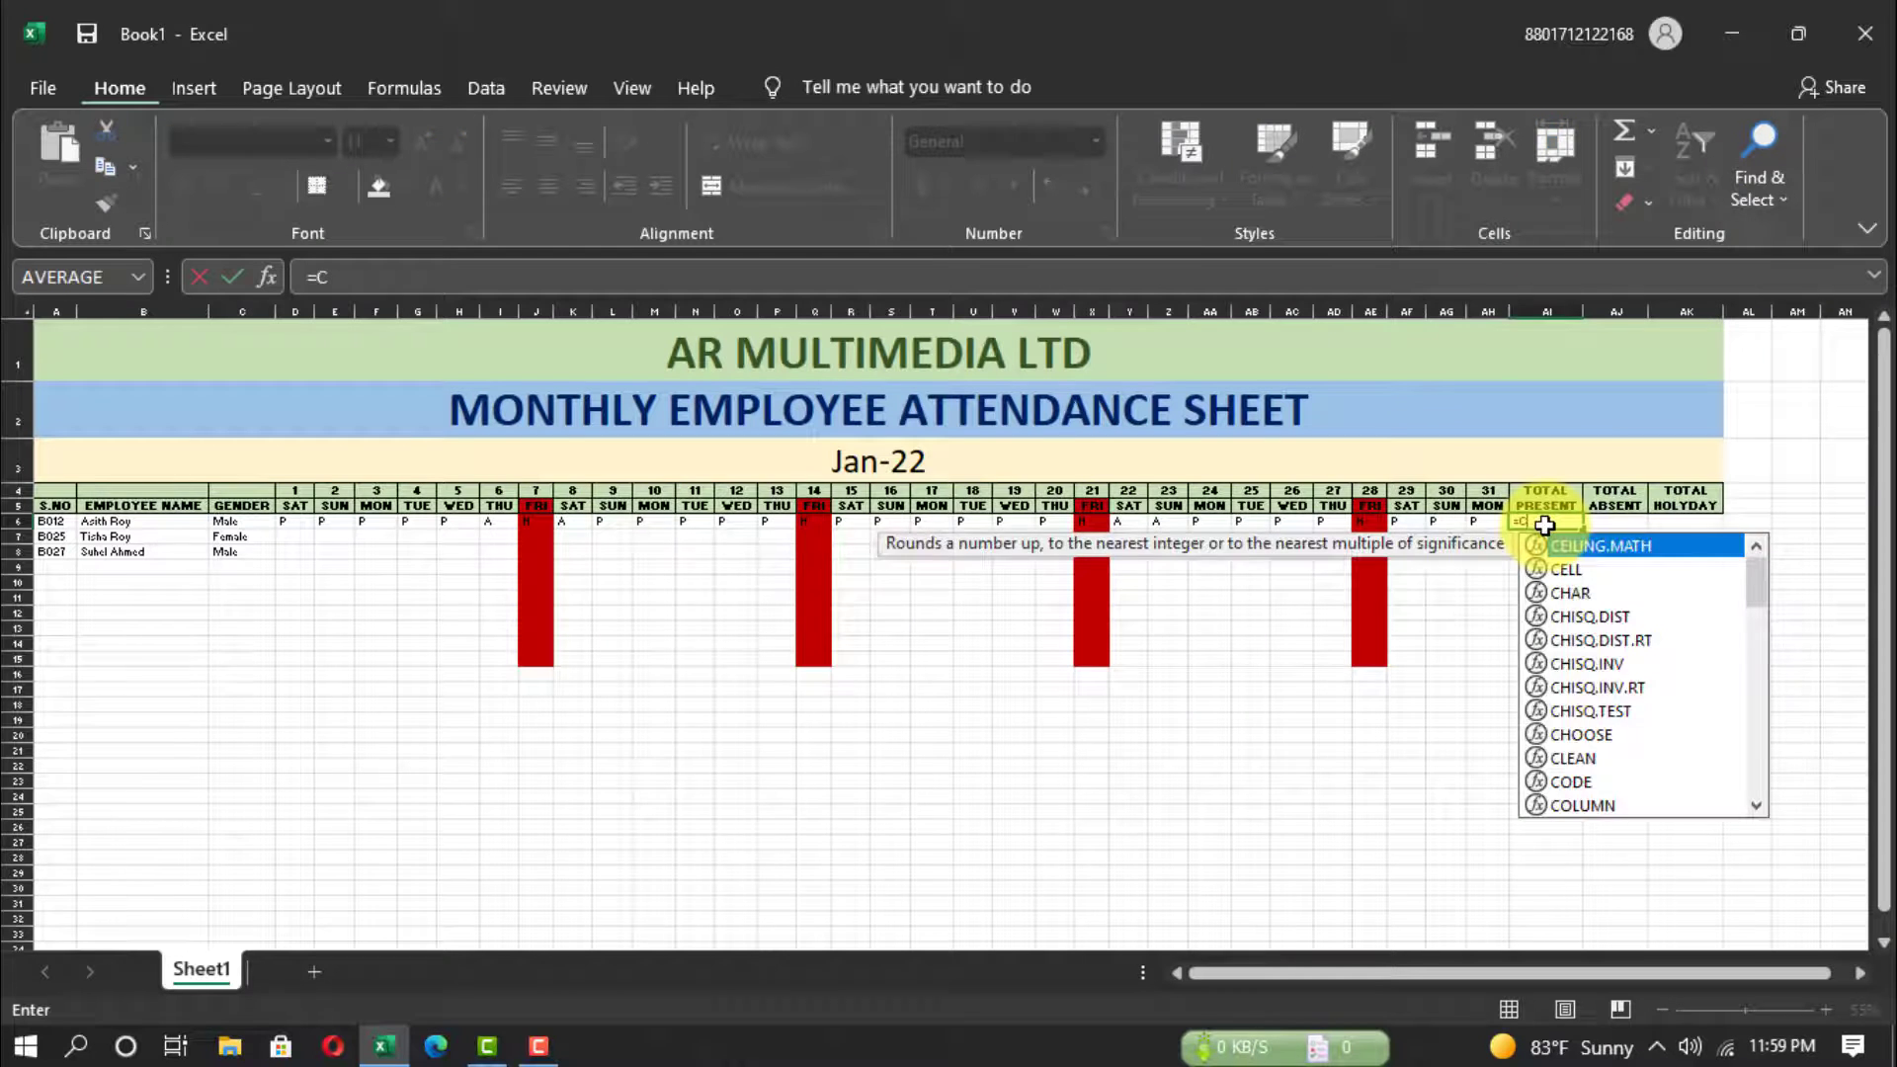
text(OUNTIF)
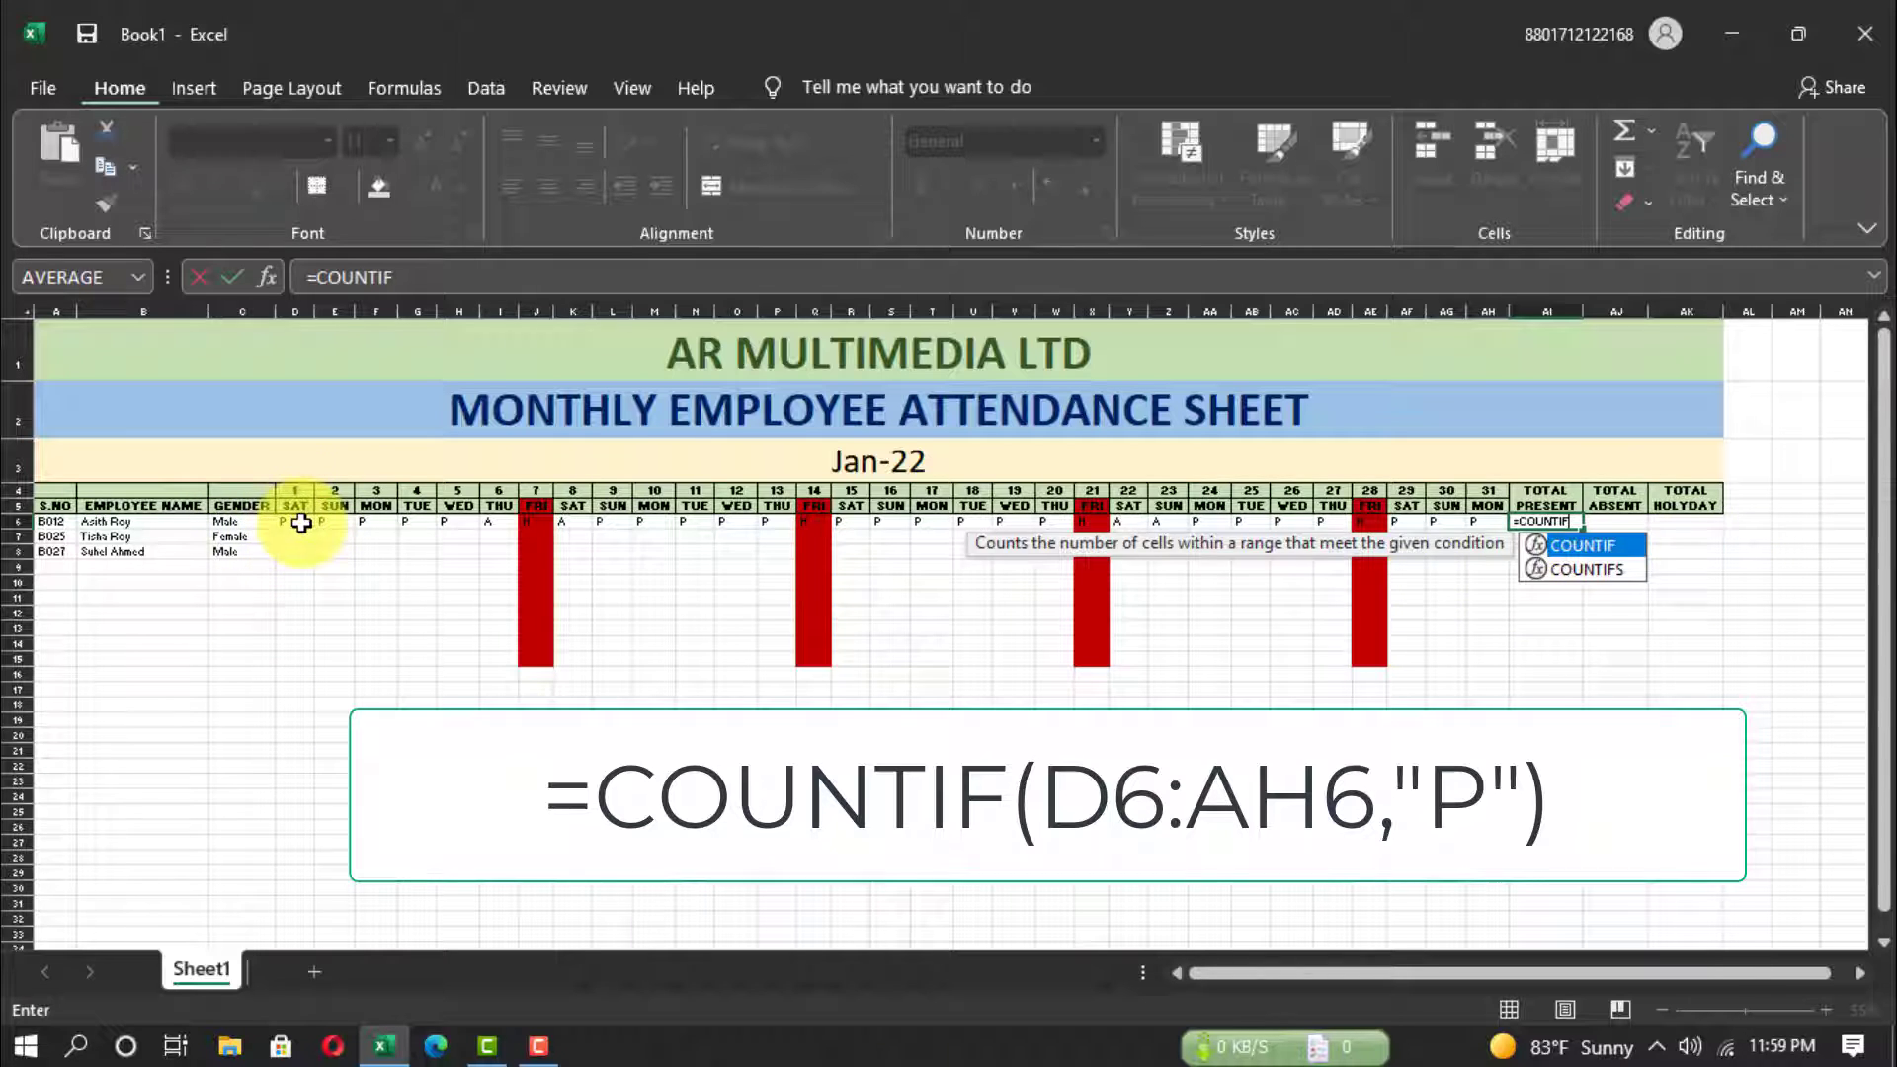
text(()
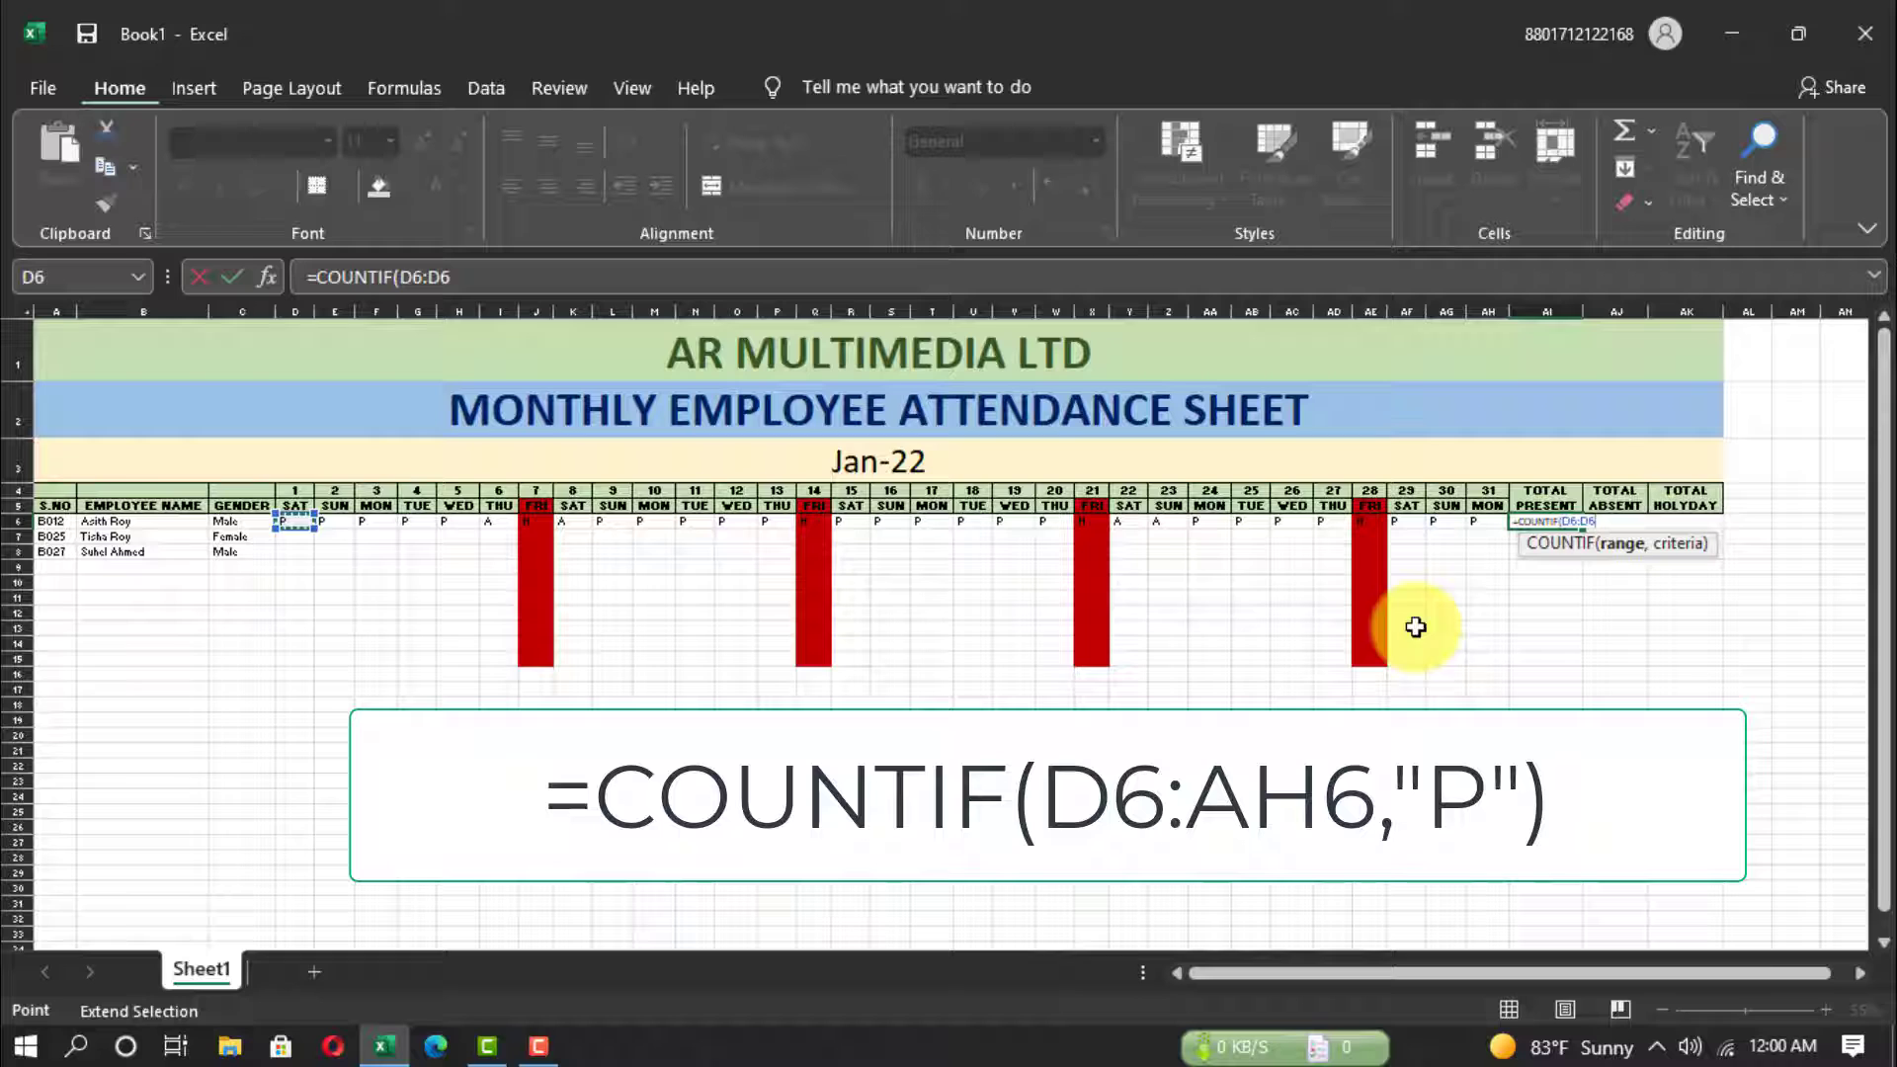
click(1487, 521)
text(,"P)
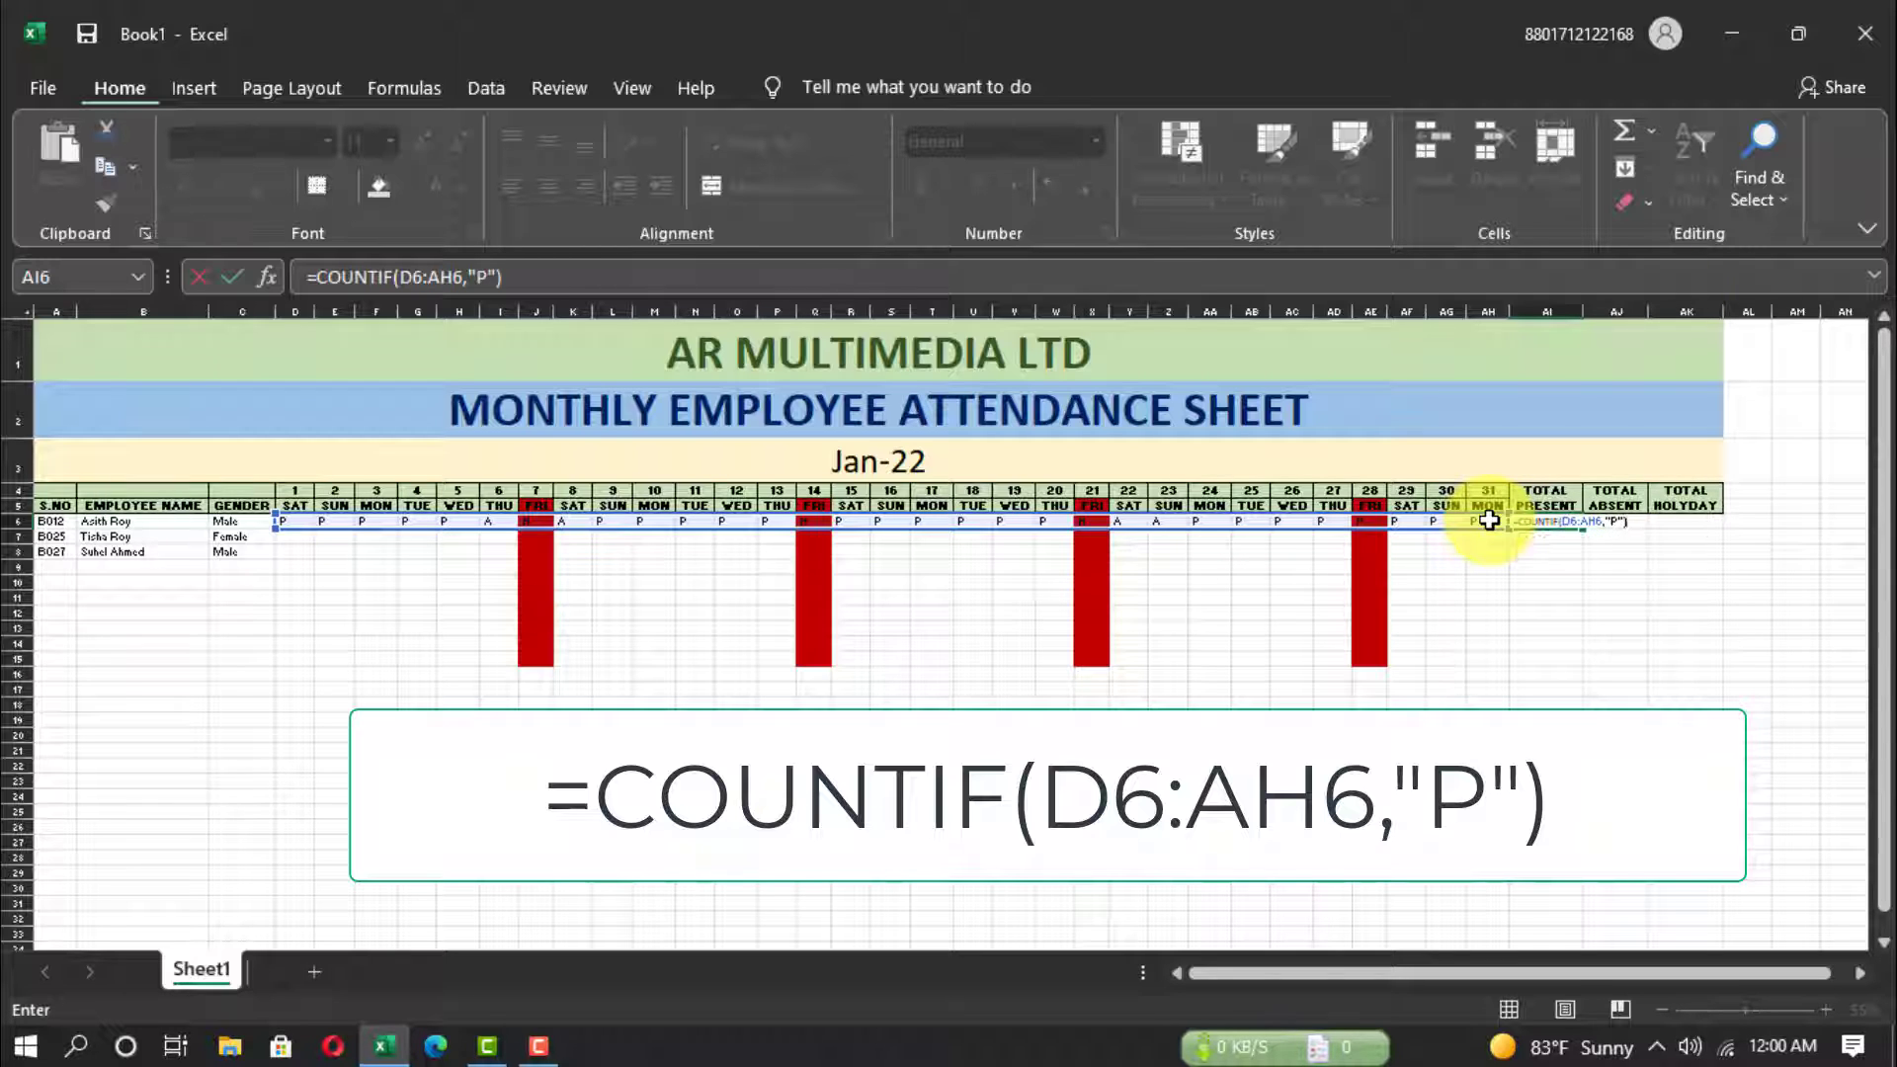
key(Return)
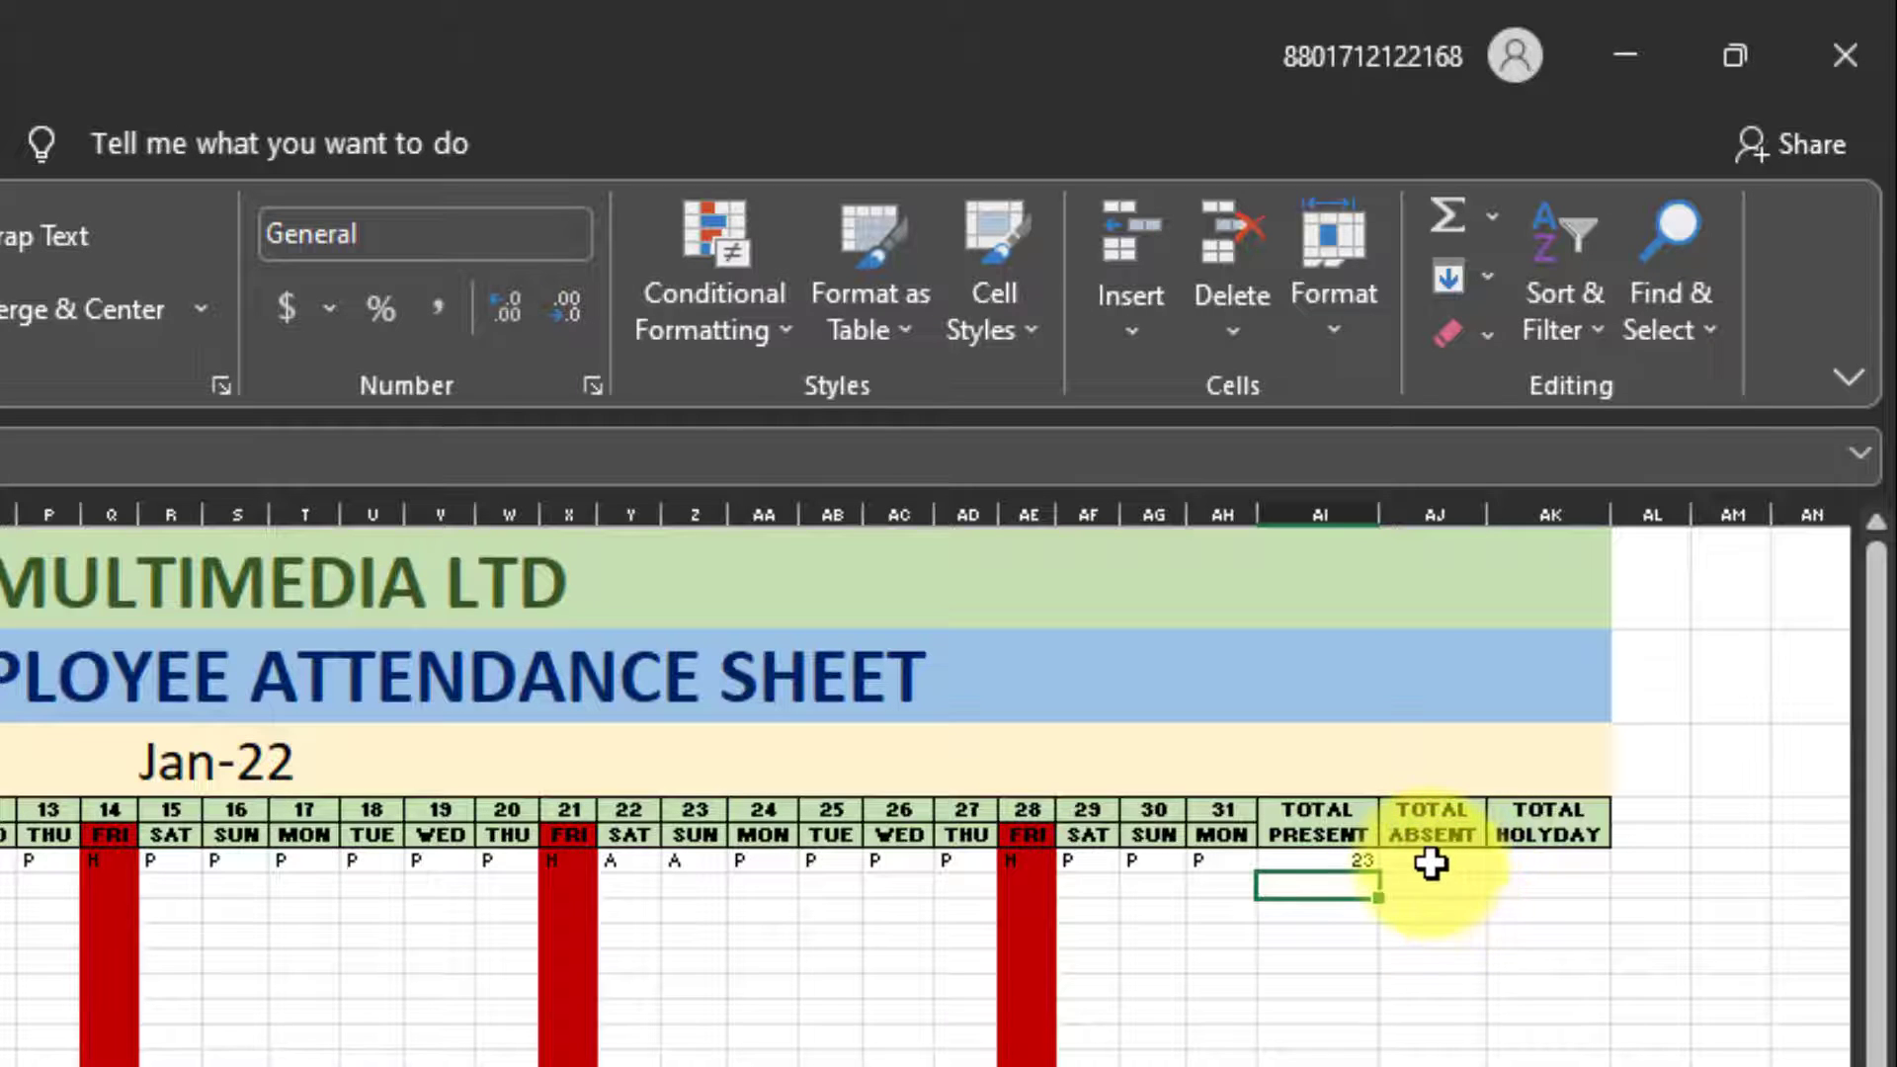
Enter =COUNTIF(D6:AH6,"A") in AJ6, showing 4 absences.
click(1430, 862)
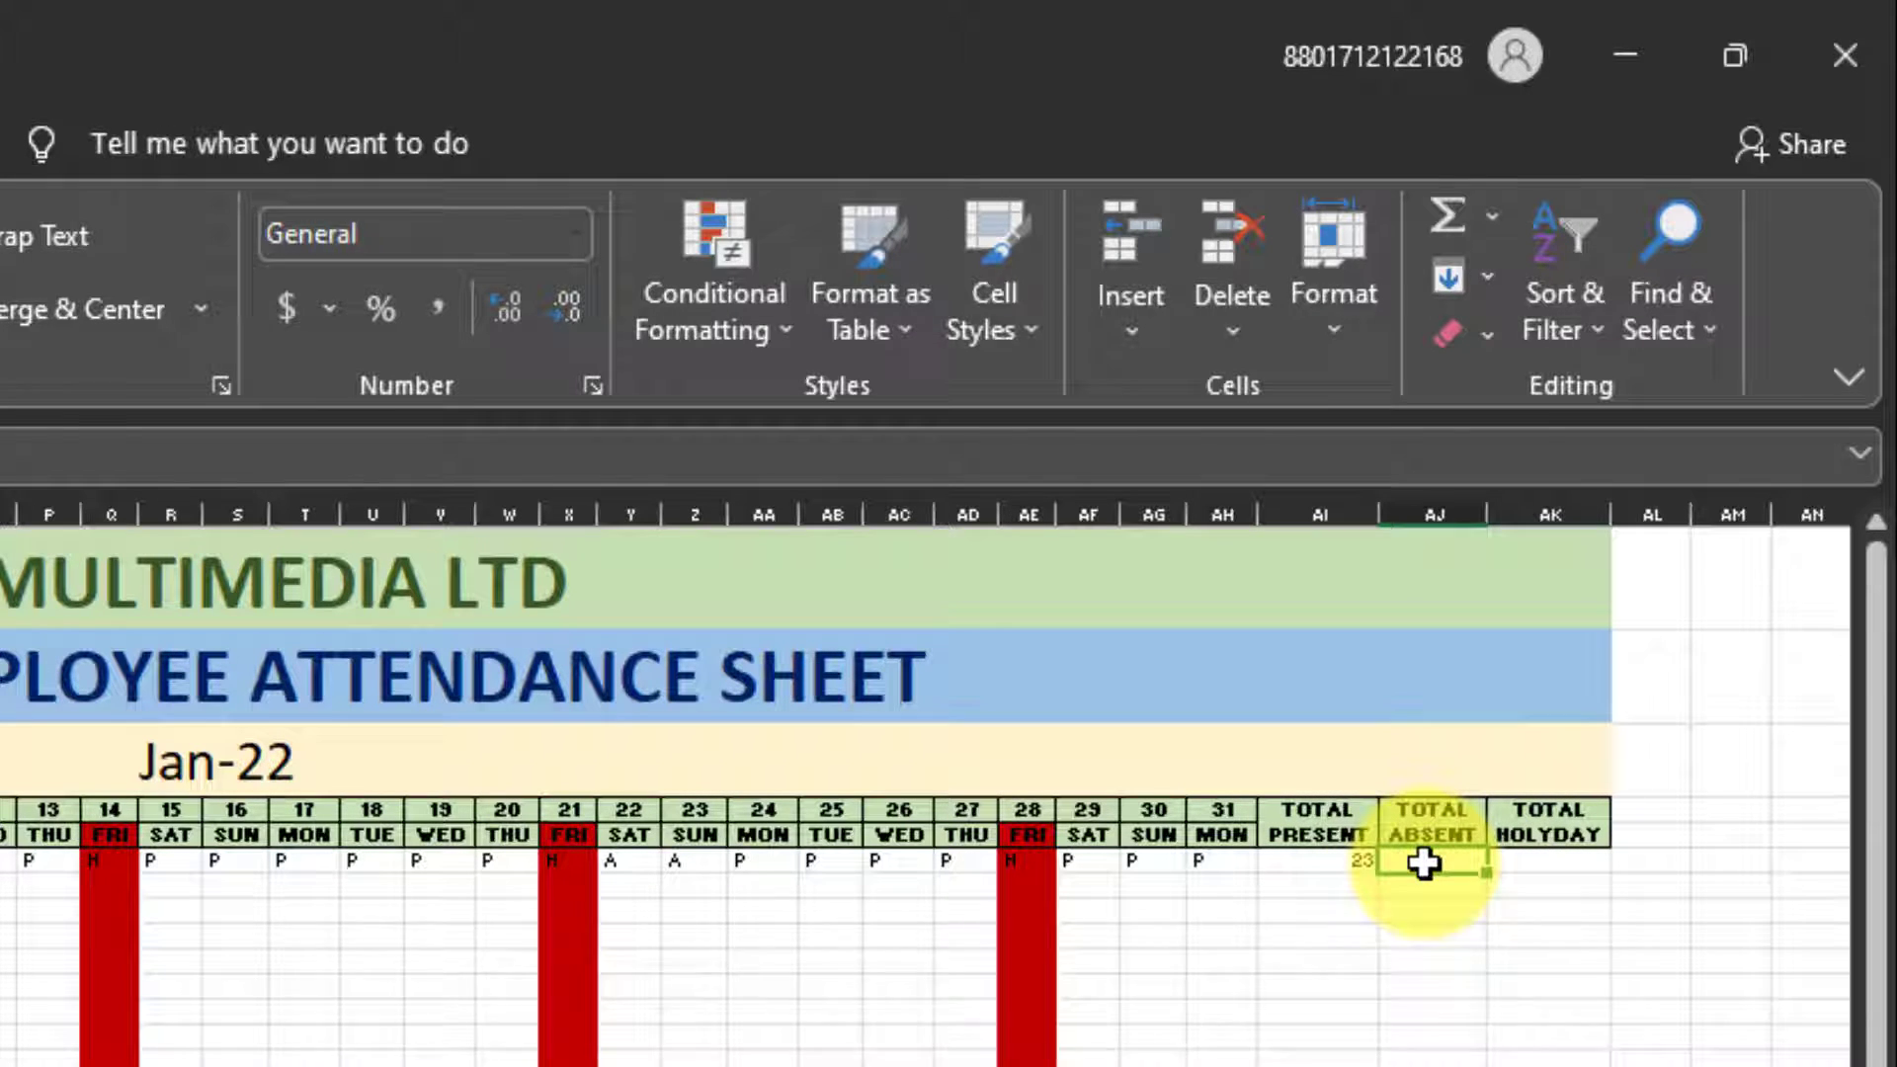
text(=C)
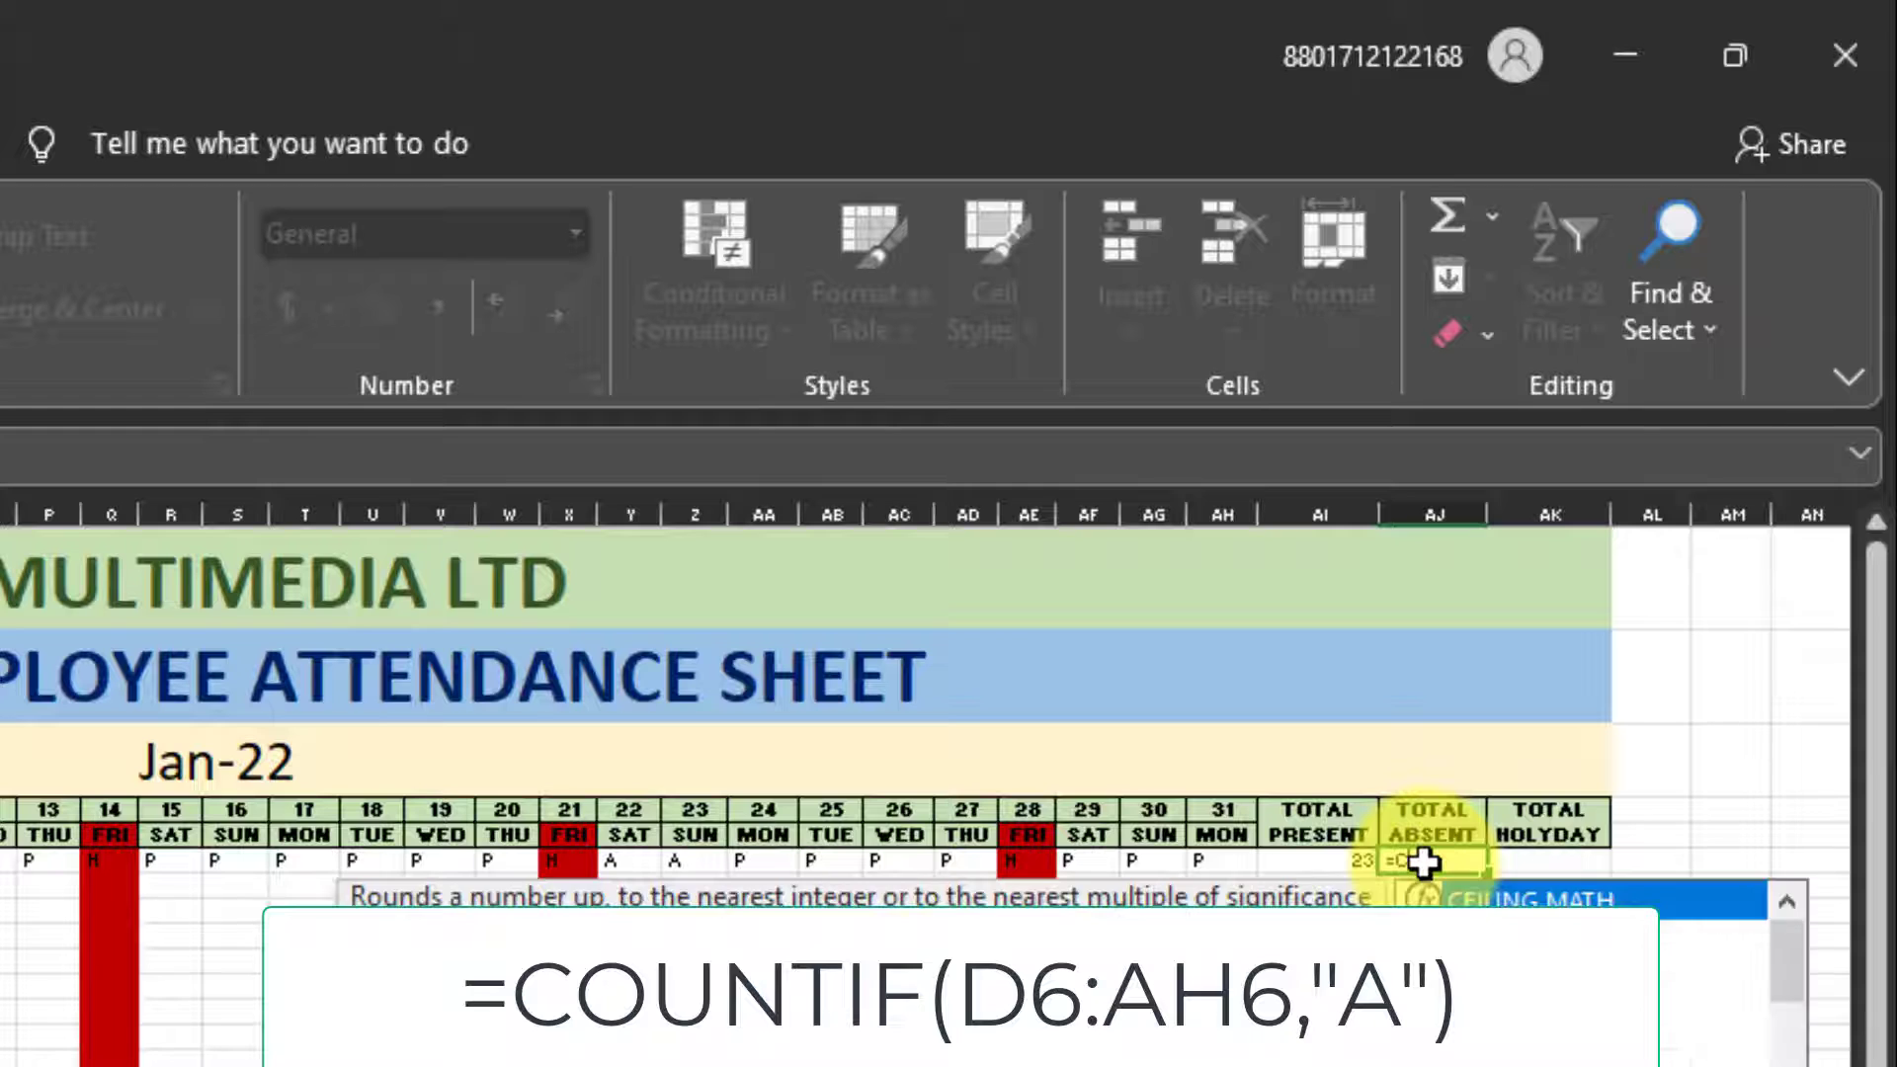
text(OUNTIF)
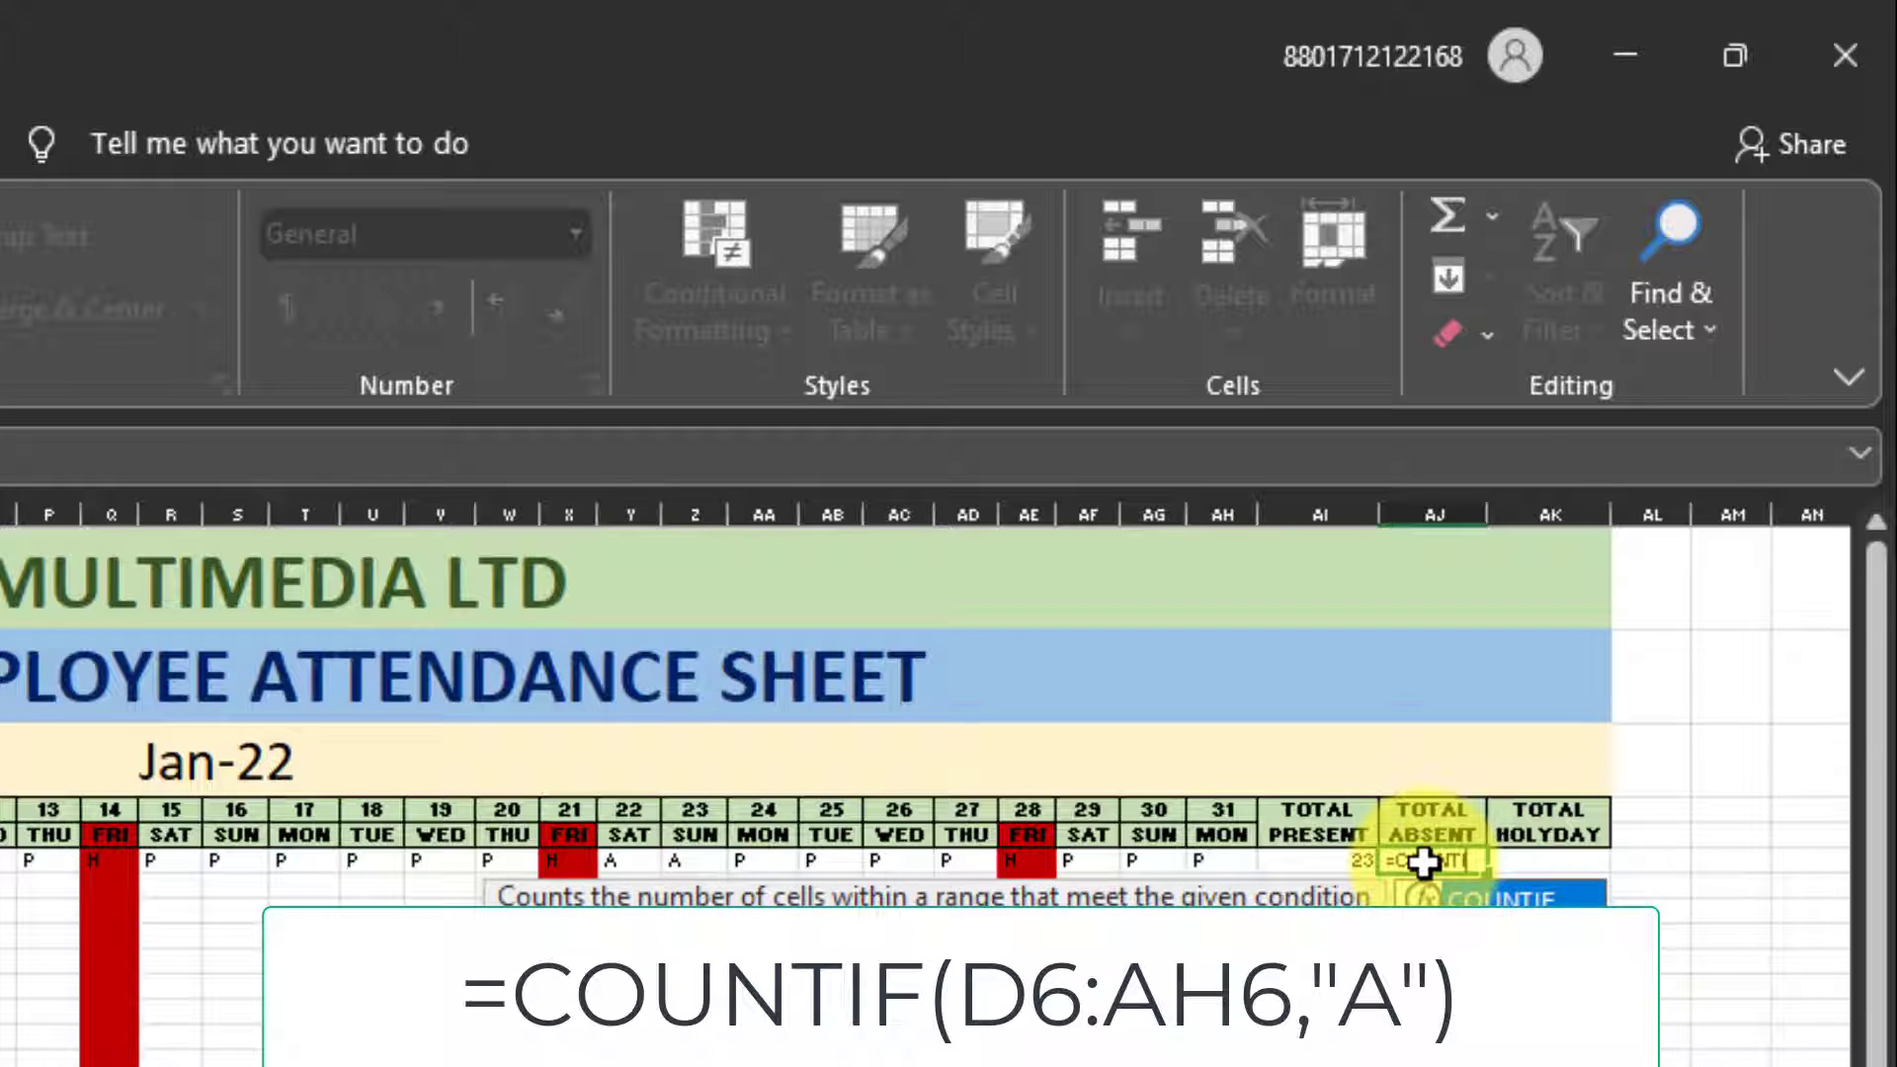
text(()
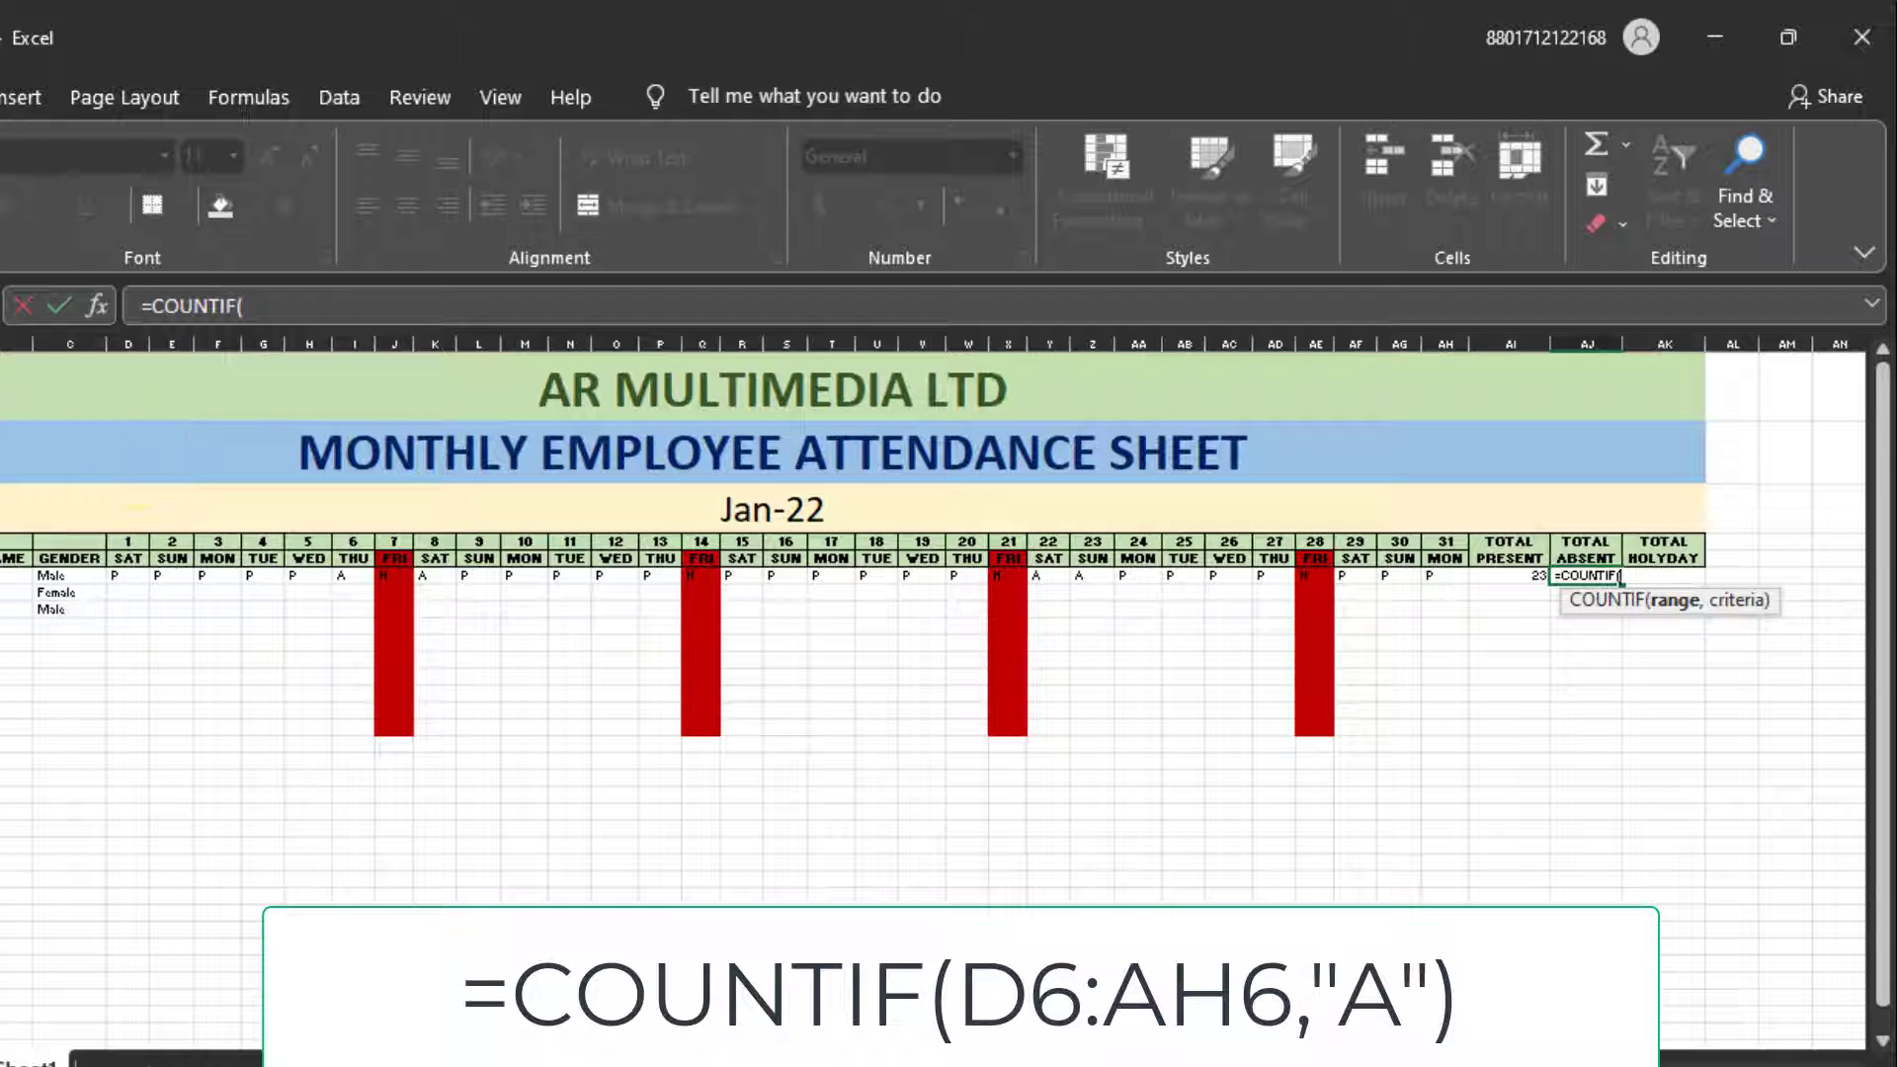
click(118, 576)
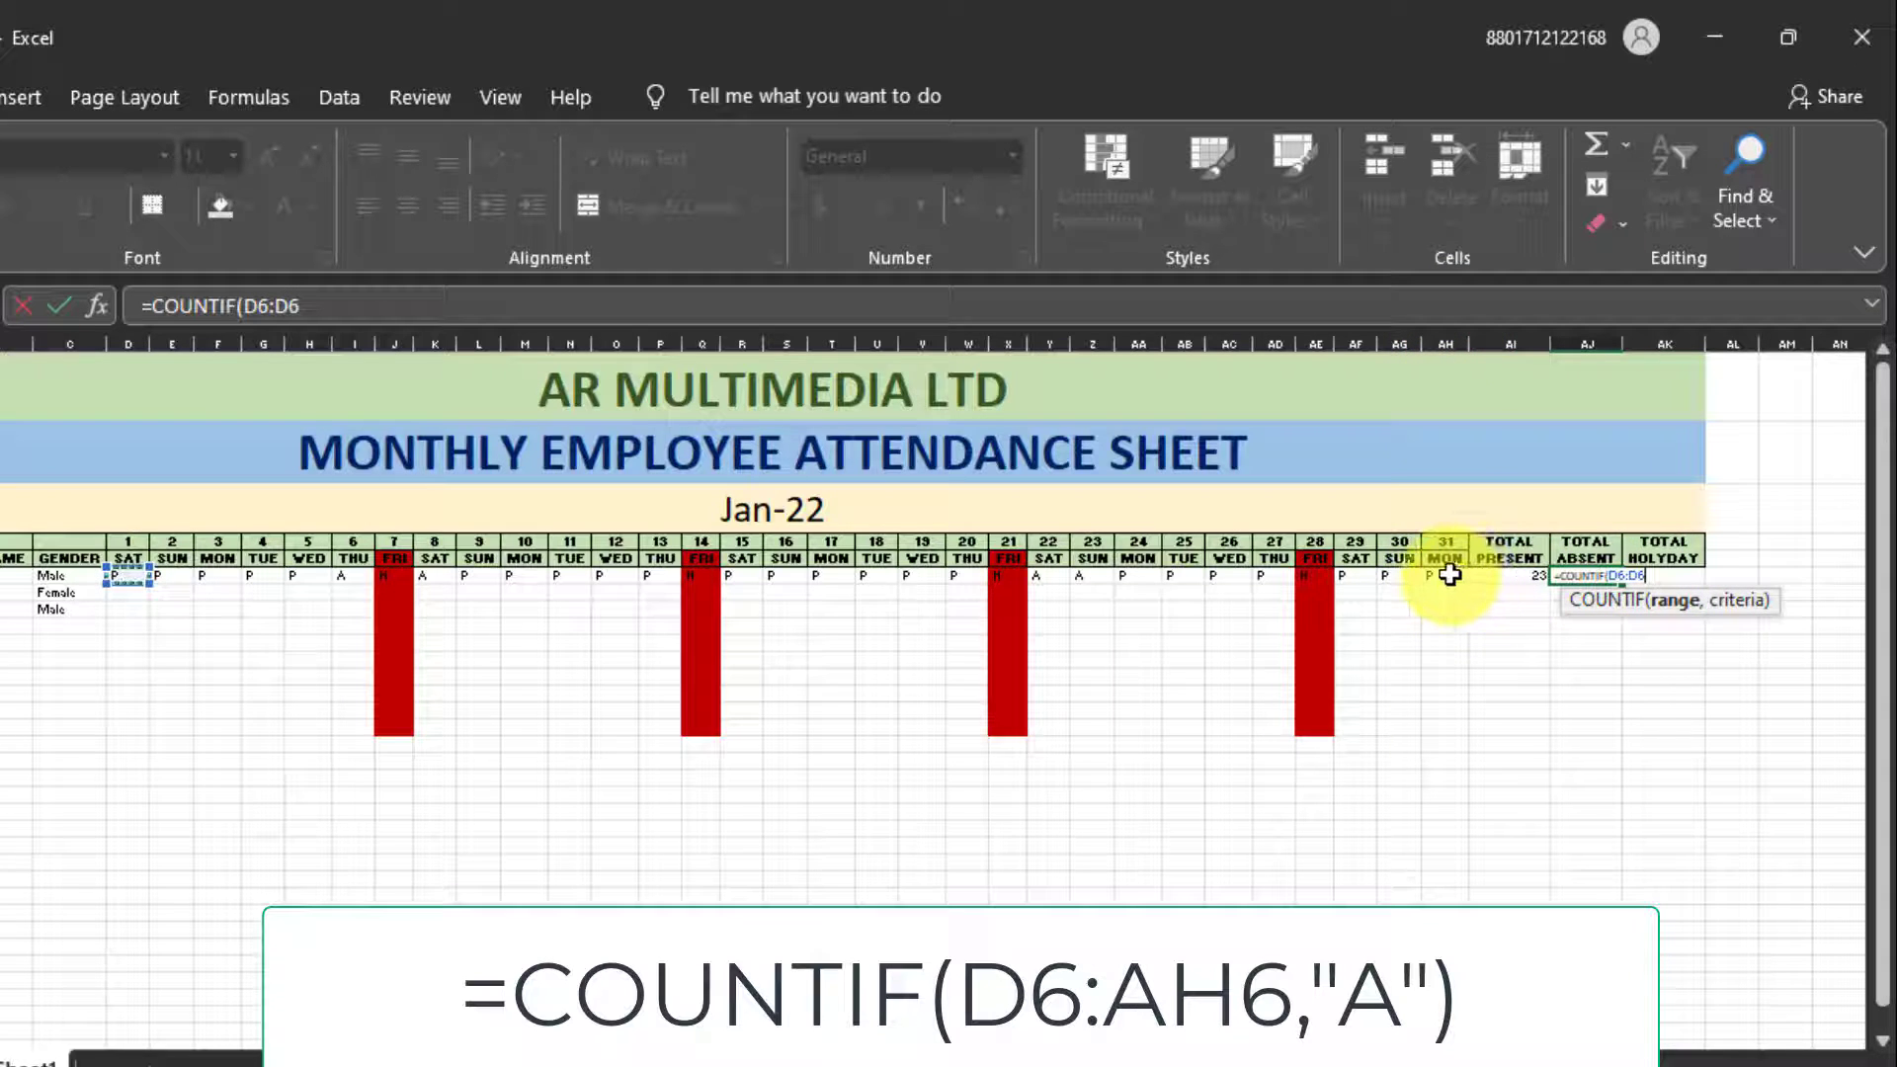
shift+click(1449, 575)
text(,"A)
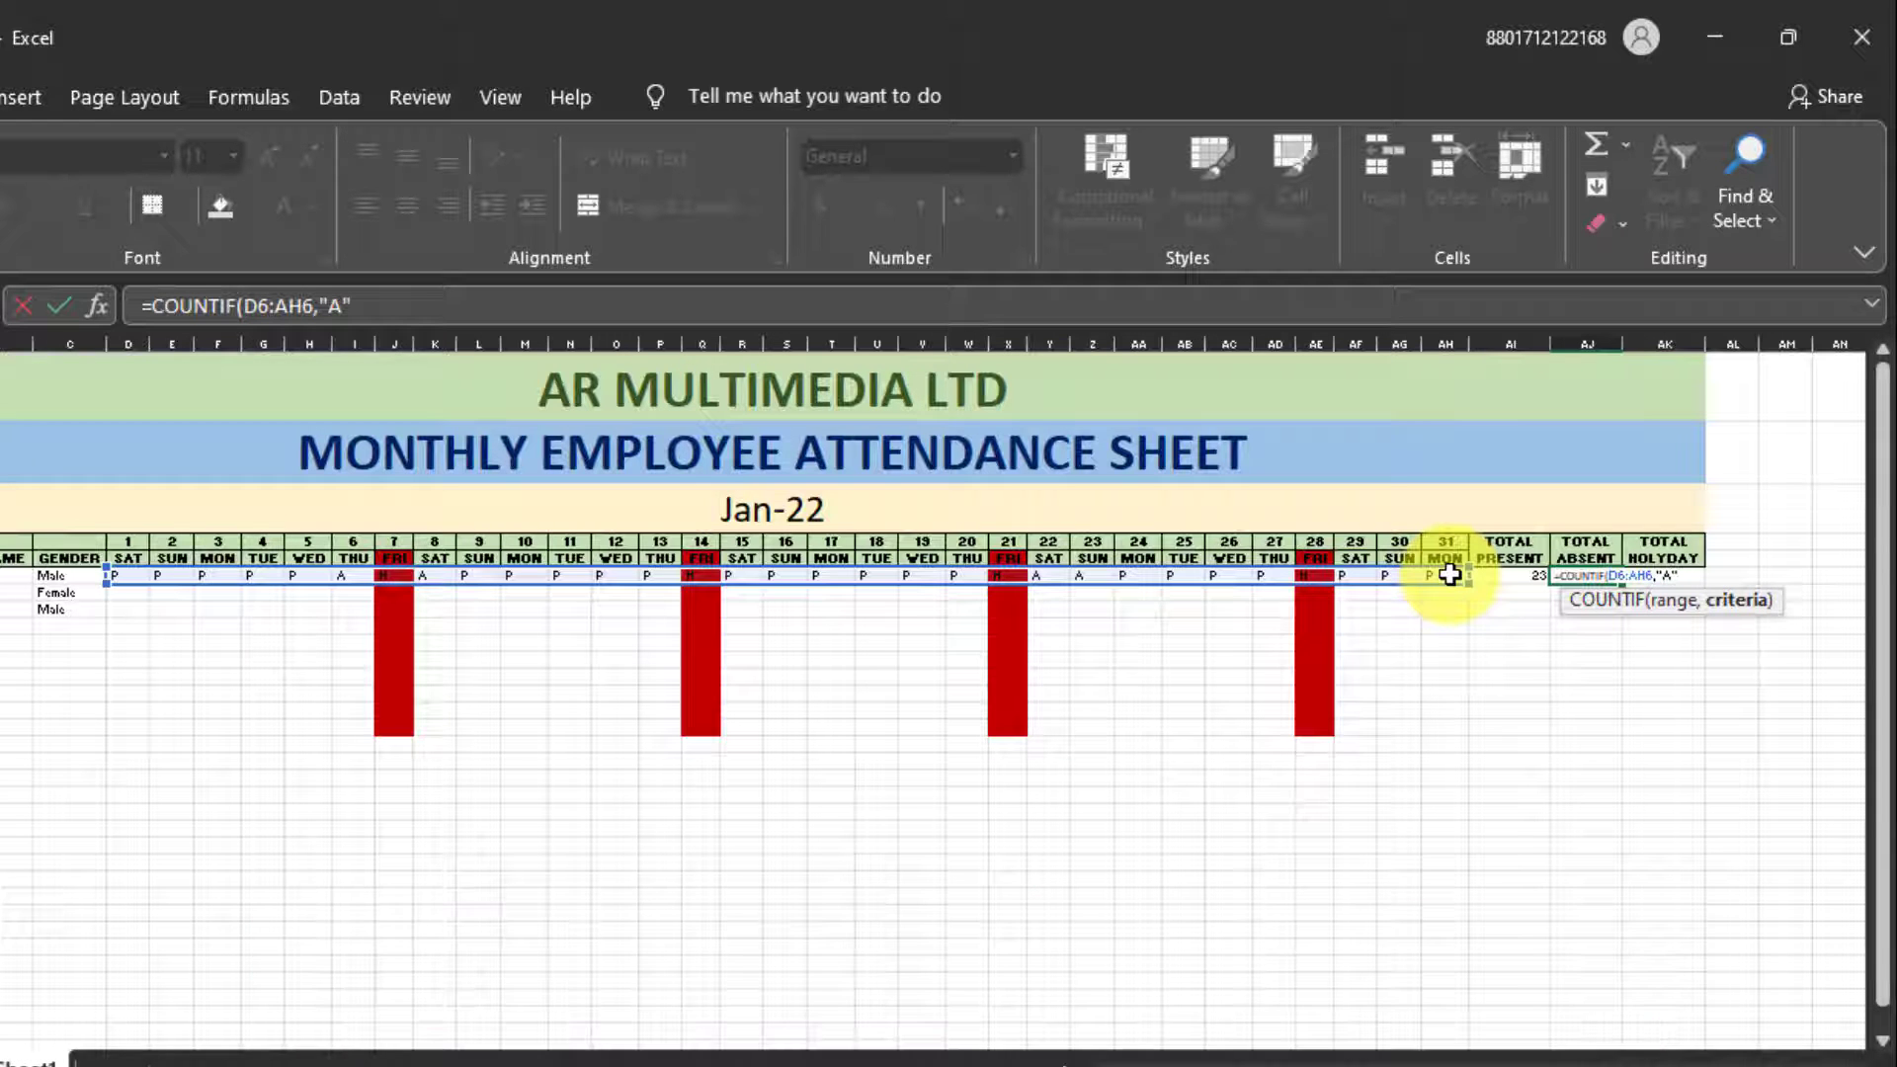
text())
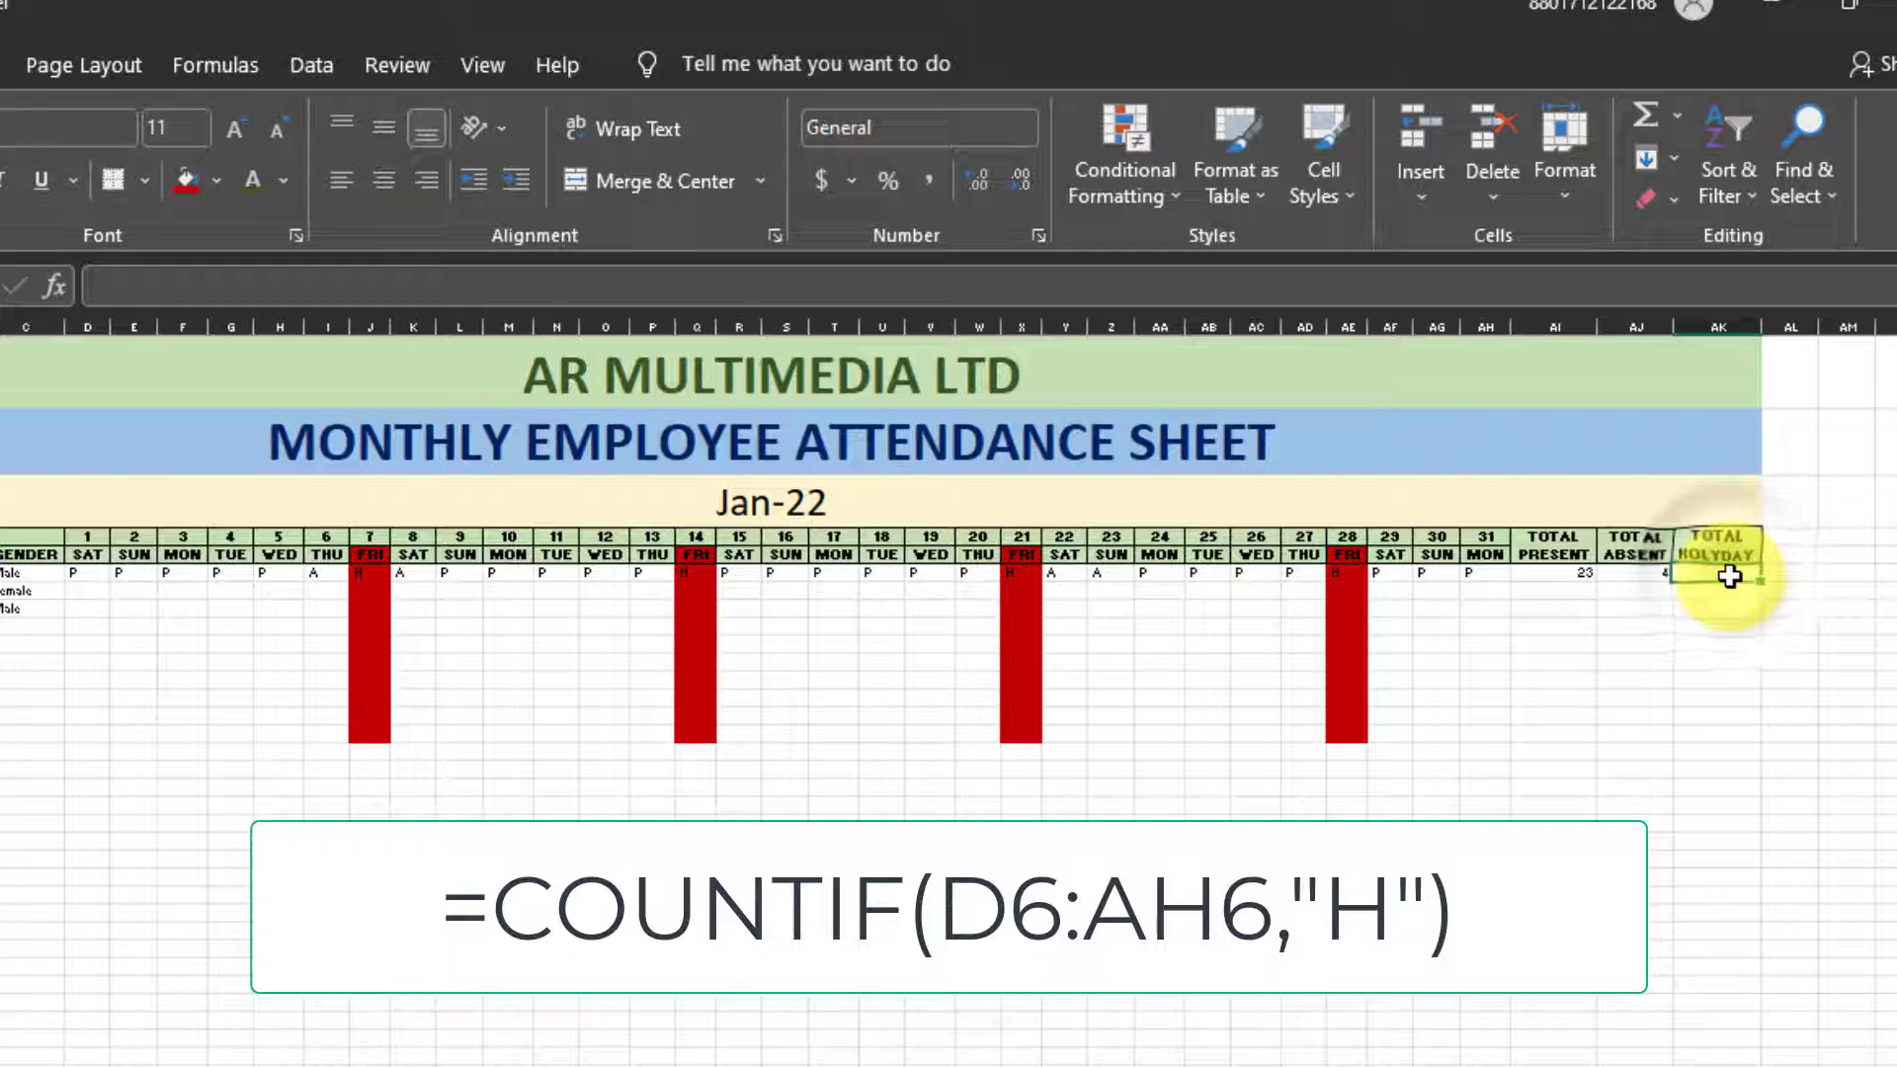
Enter =COUNTIF(D6:AH6,"H") in AK6, showing 4 holidays.
text(=)
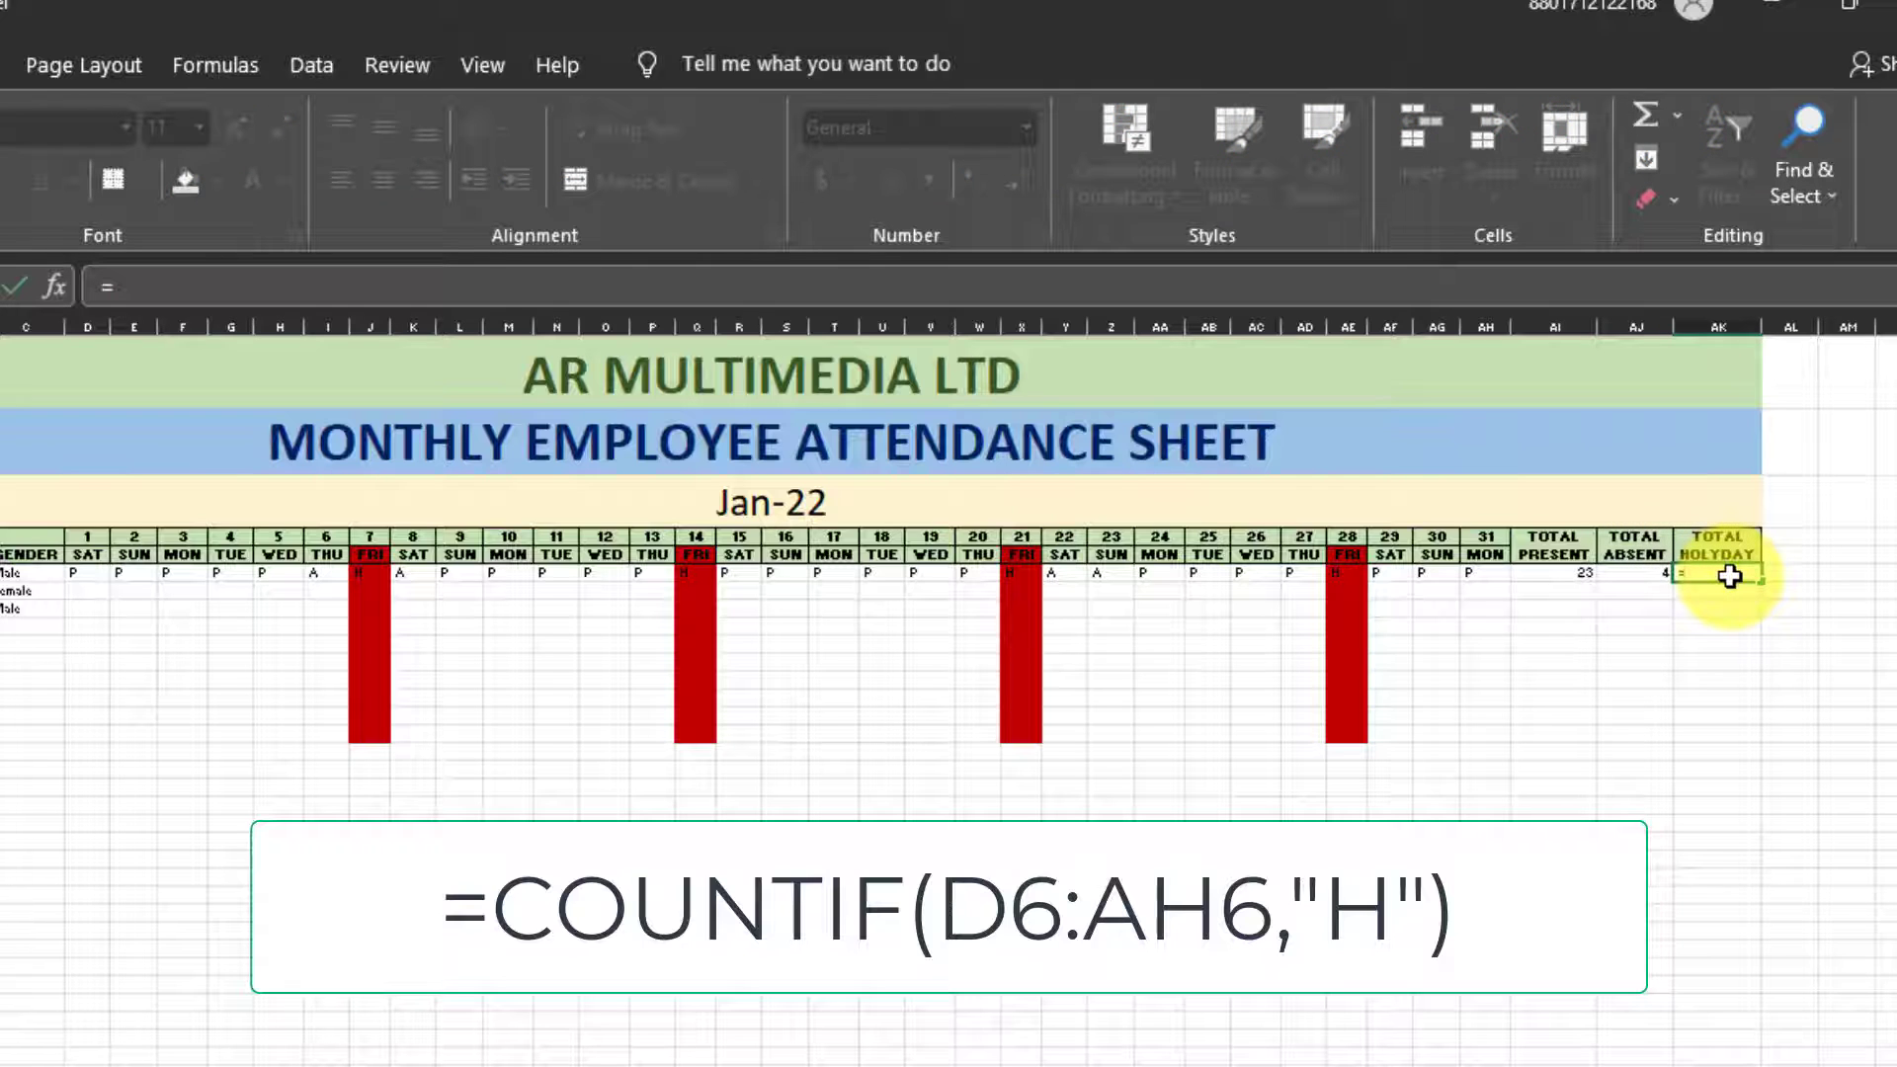
text(COUNT)
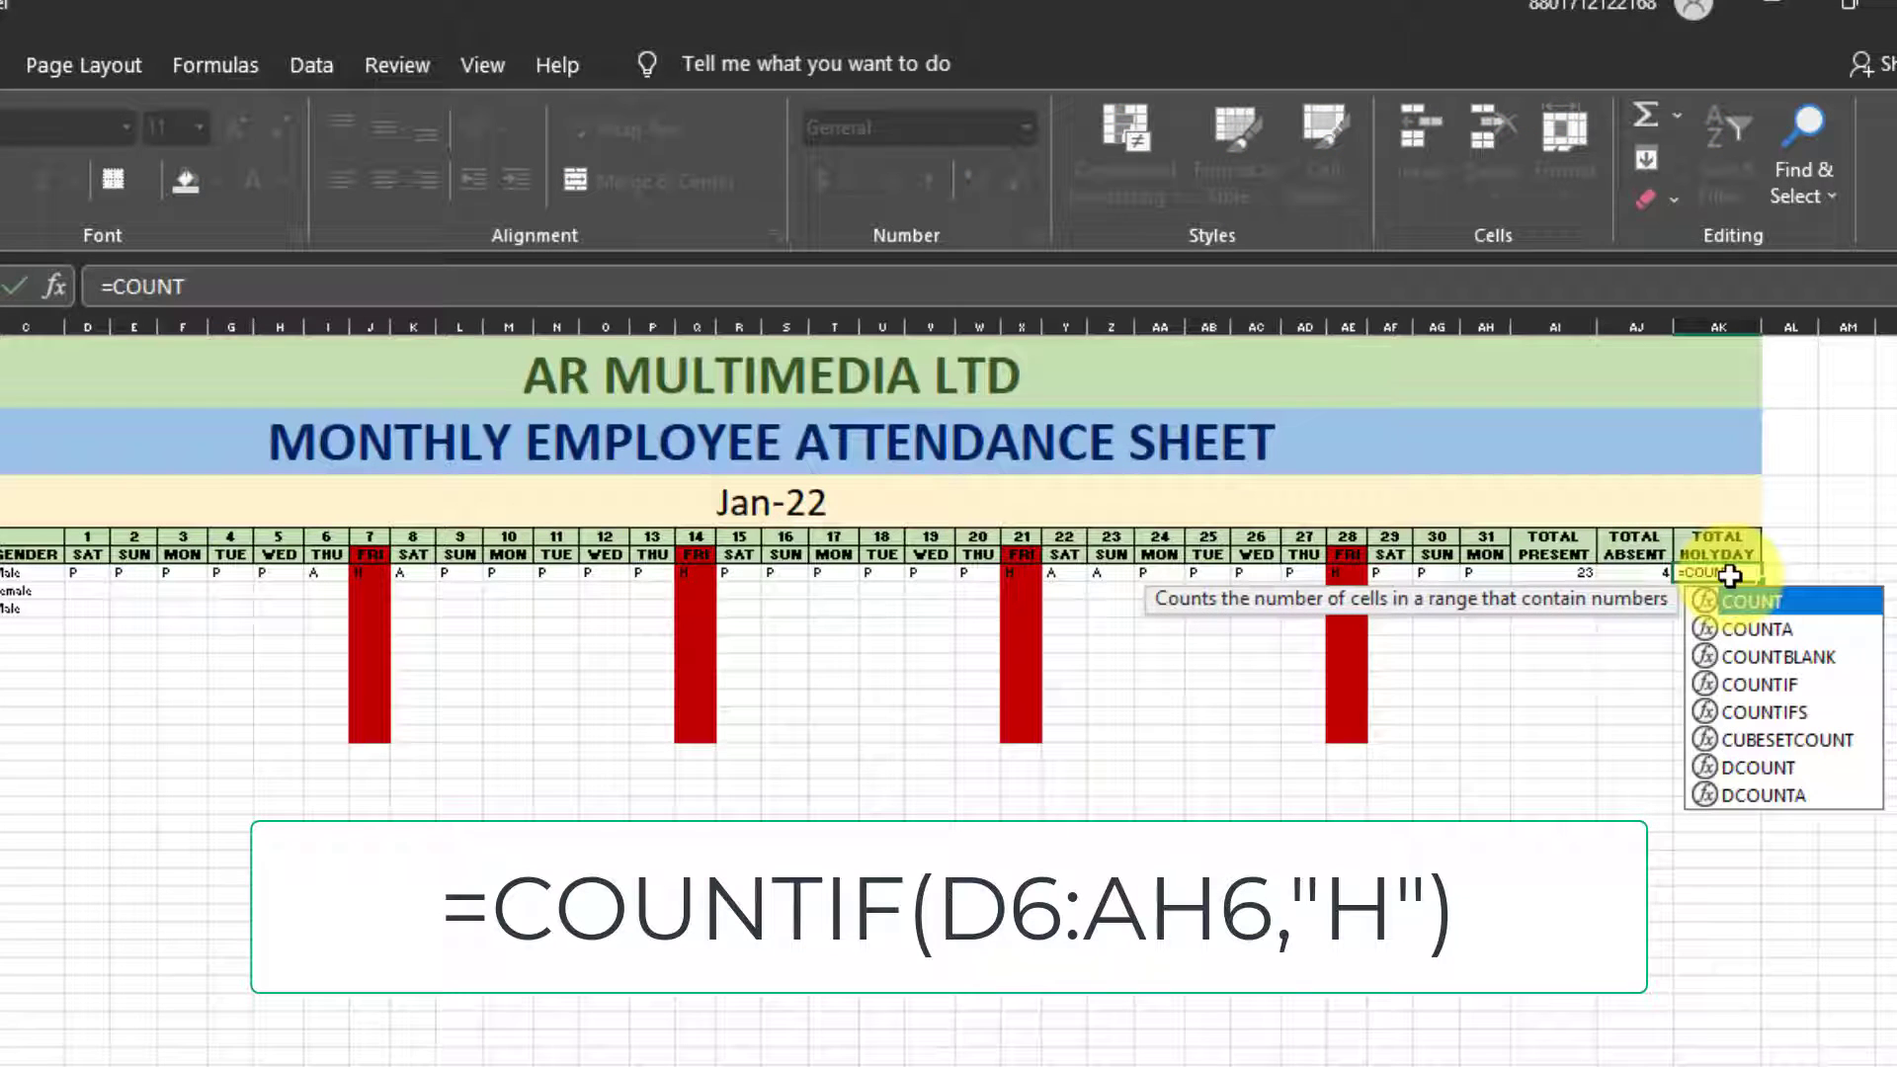
text(IF)
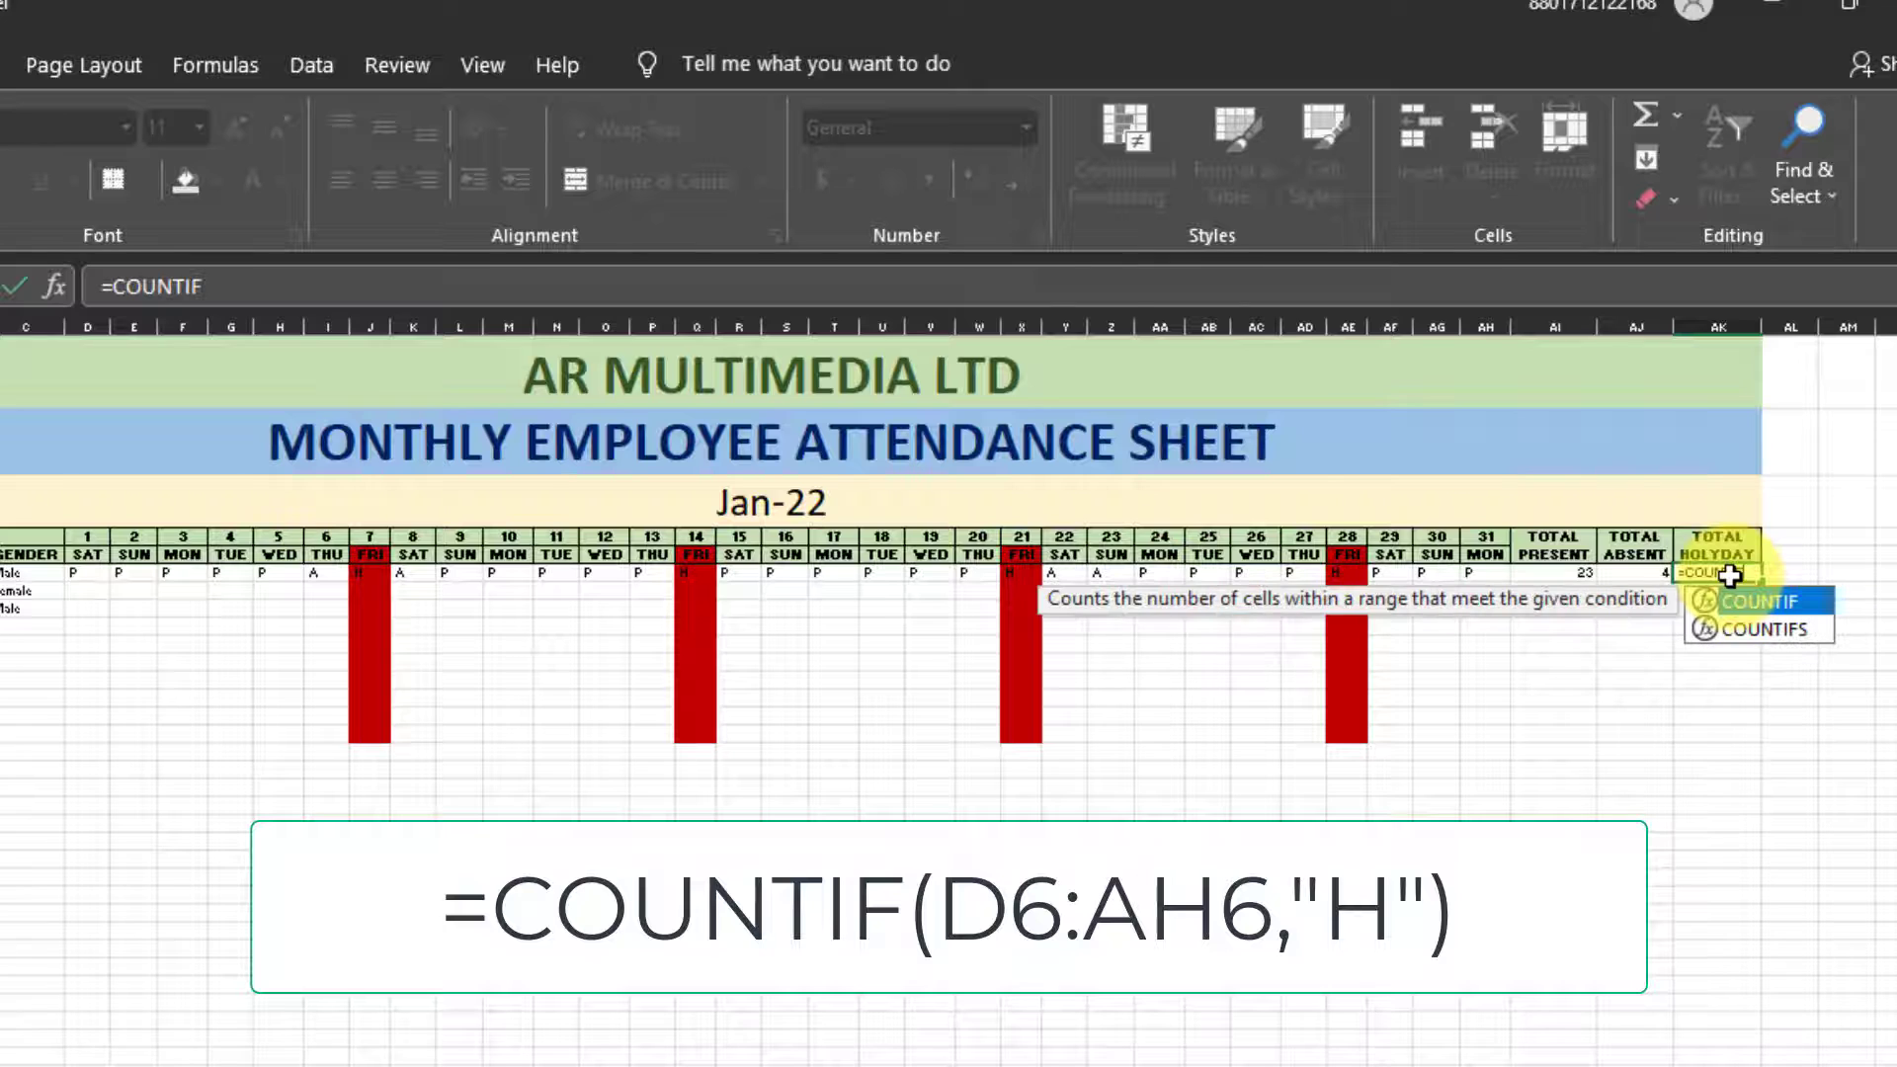
text(()
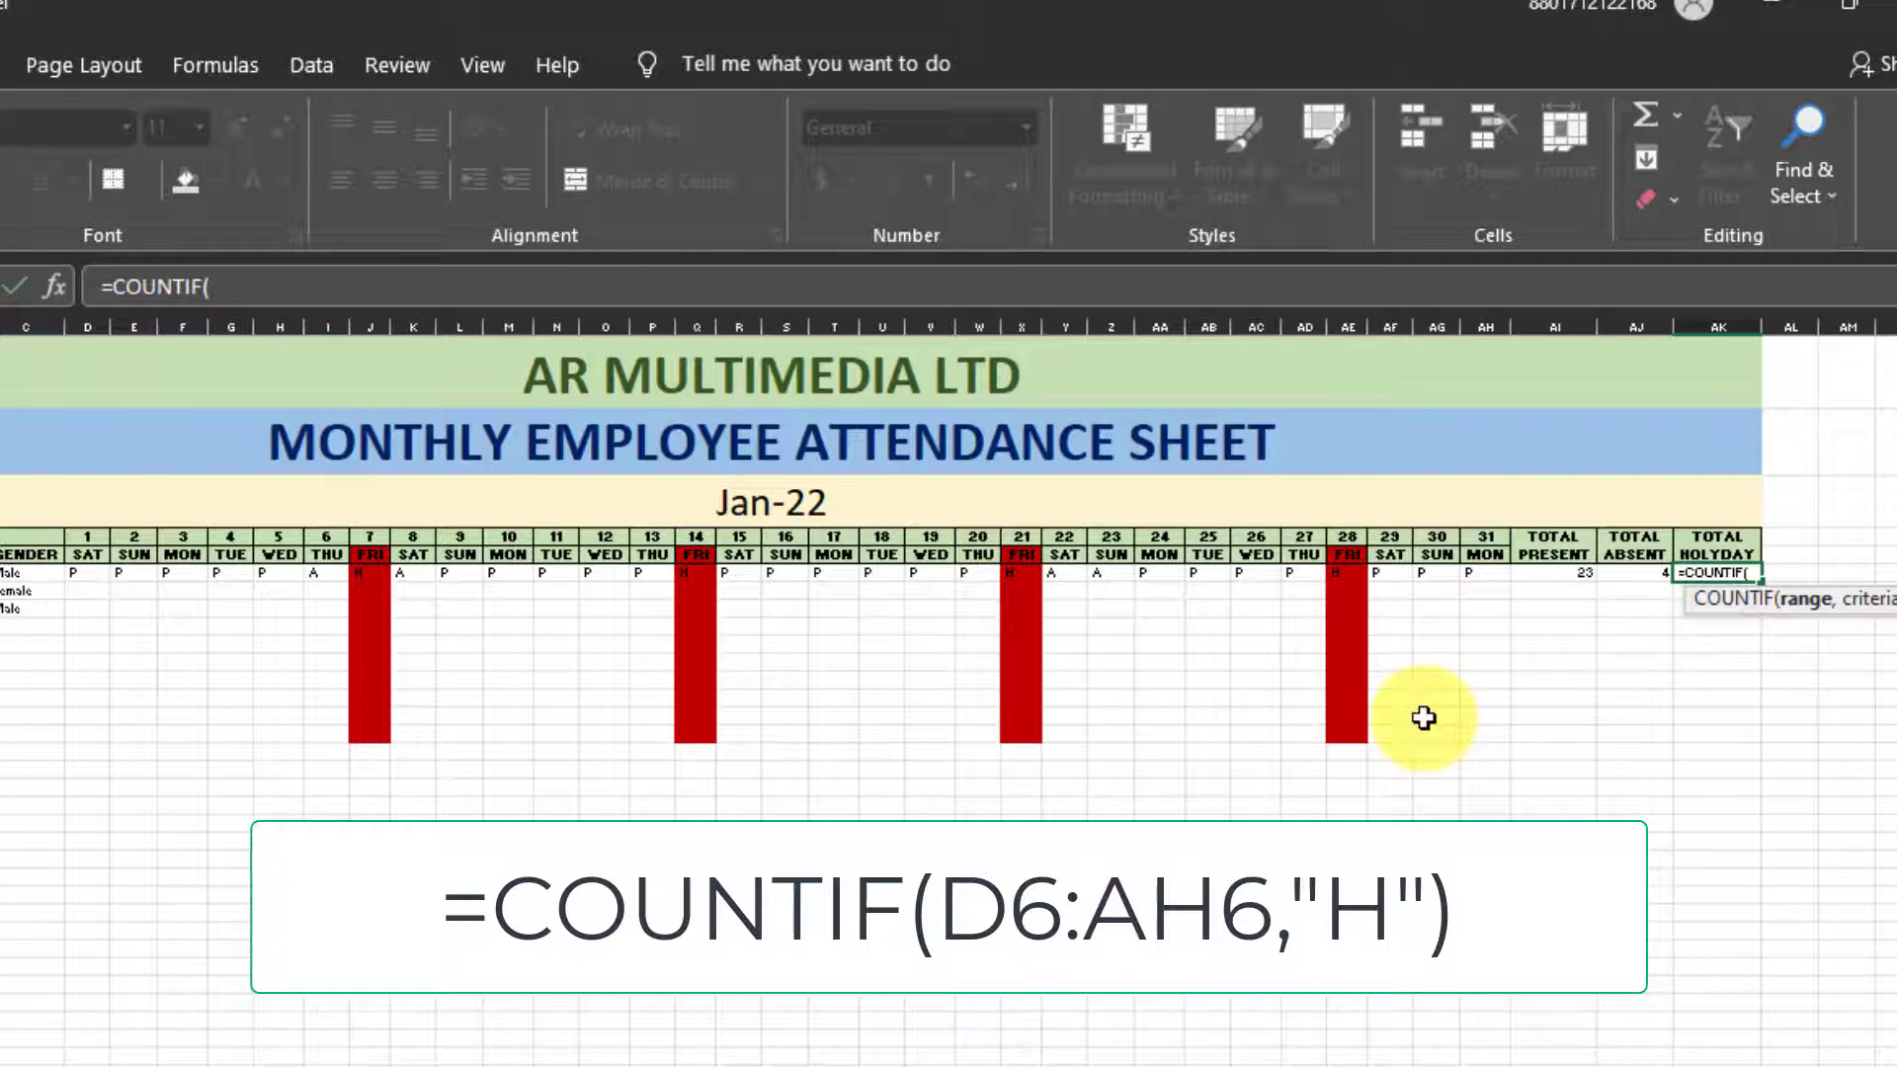
click(83, 576)
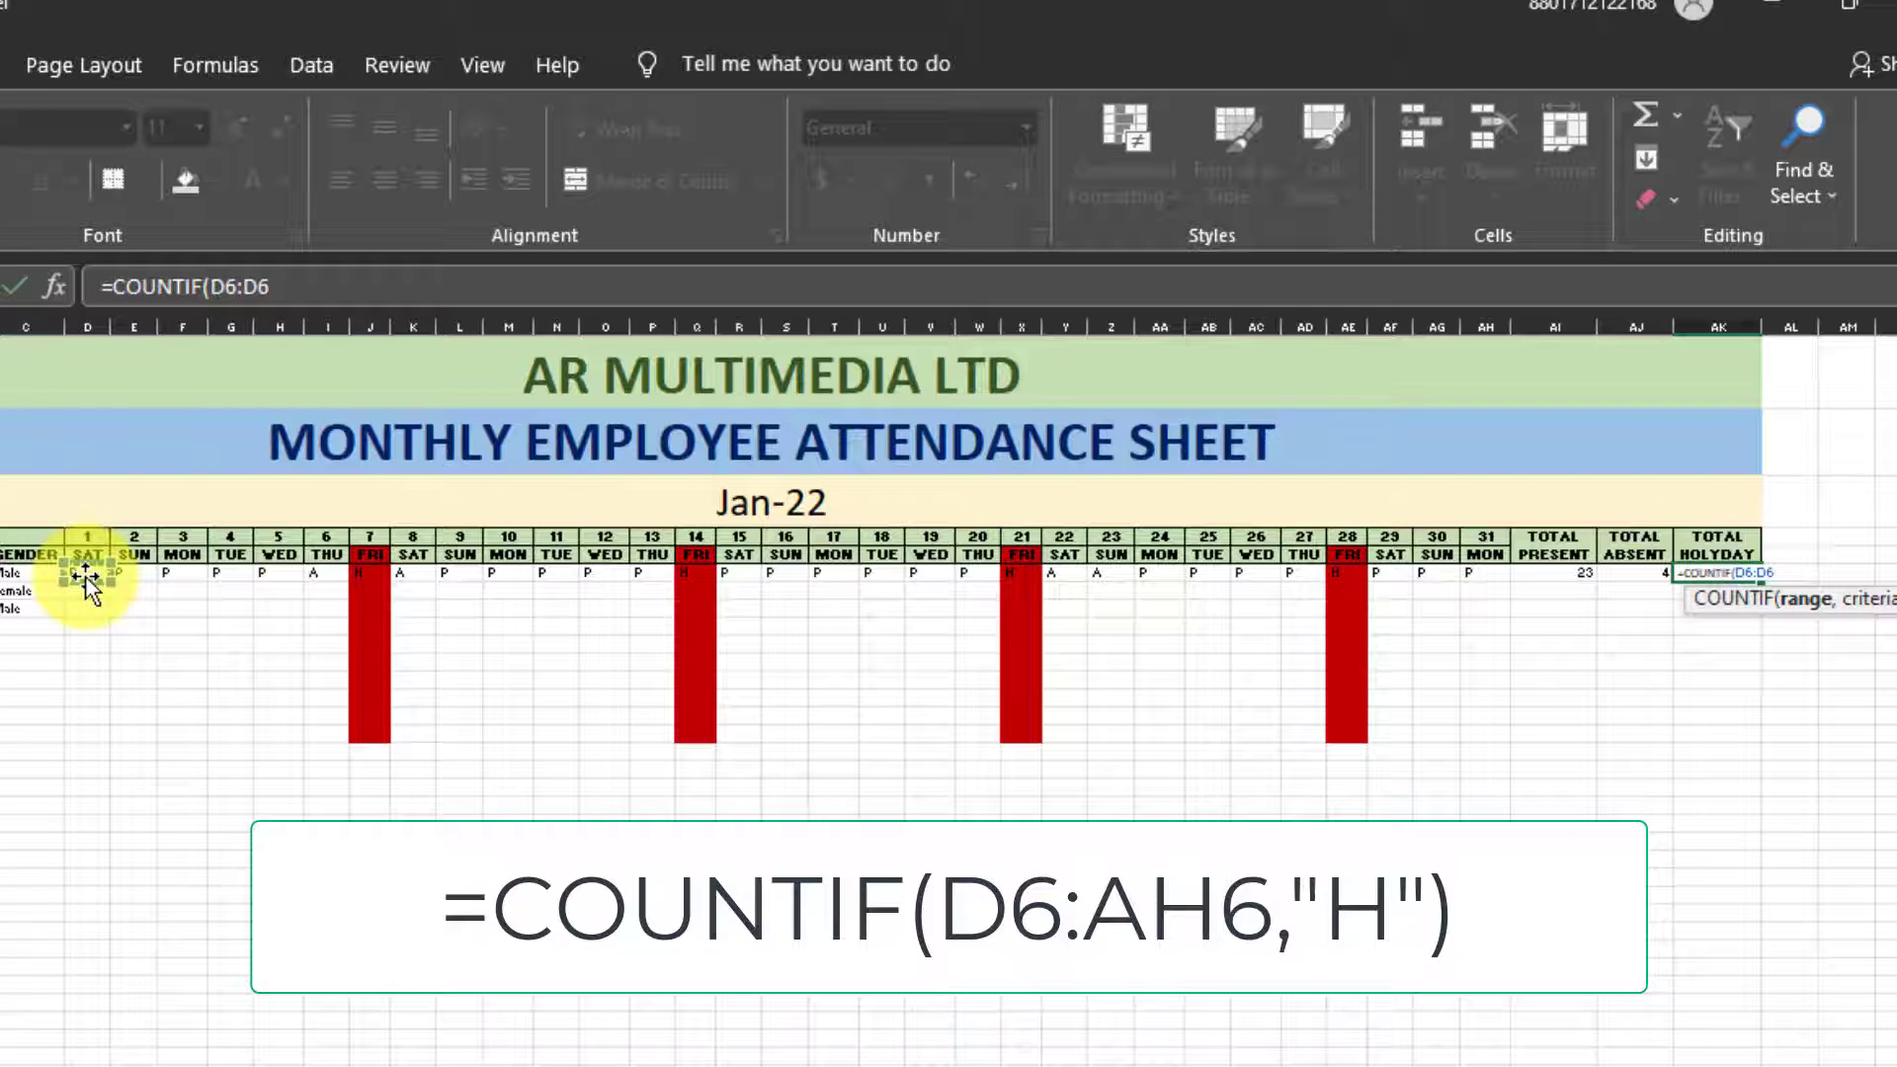
drag(85, 581, 1479, 580)
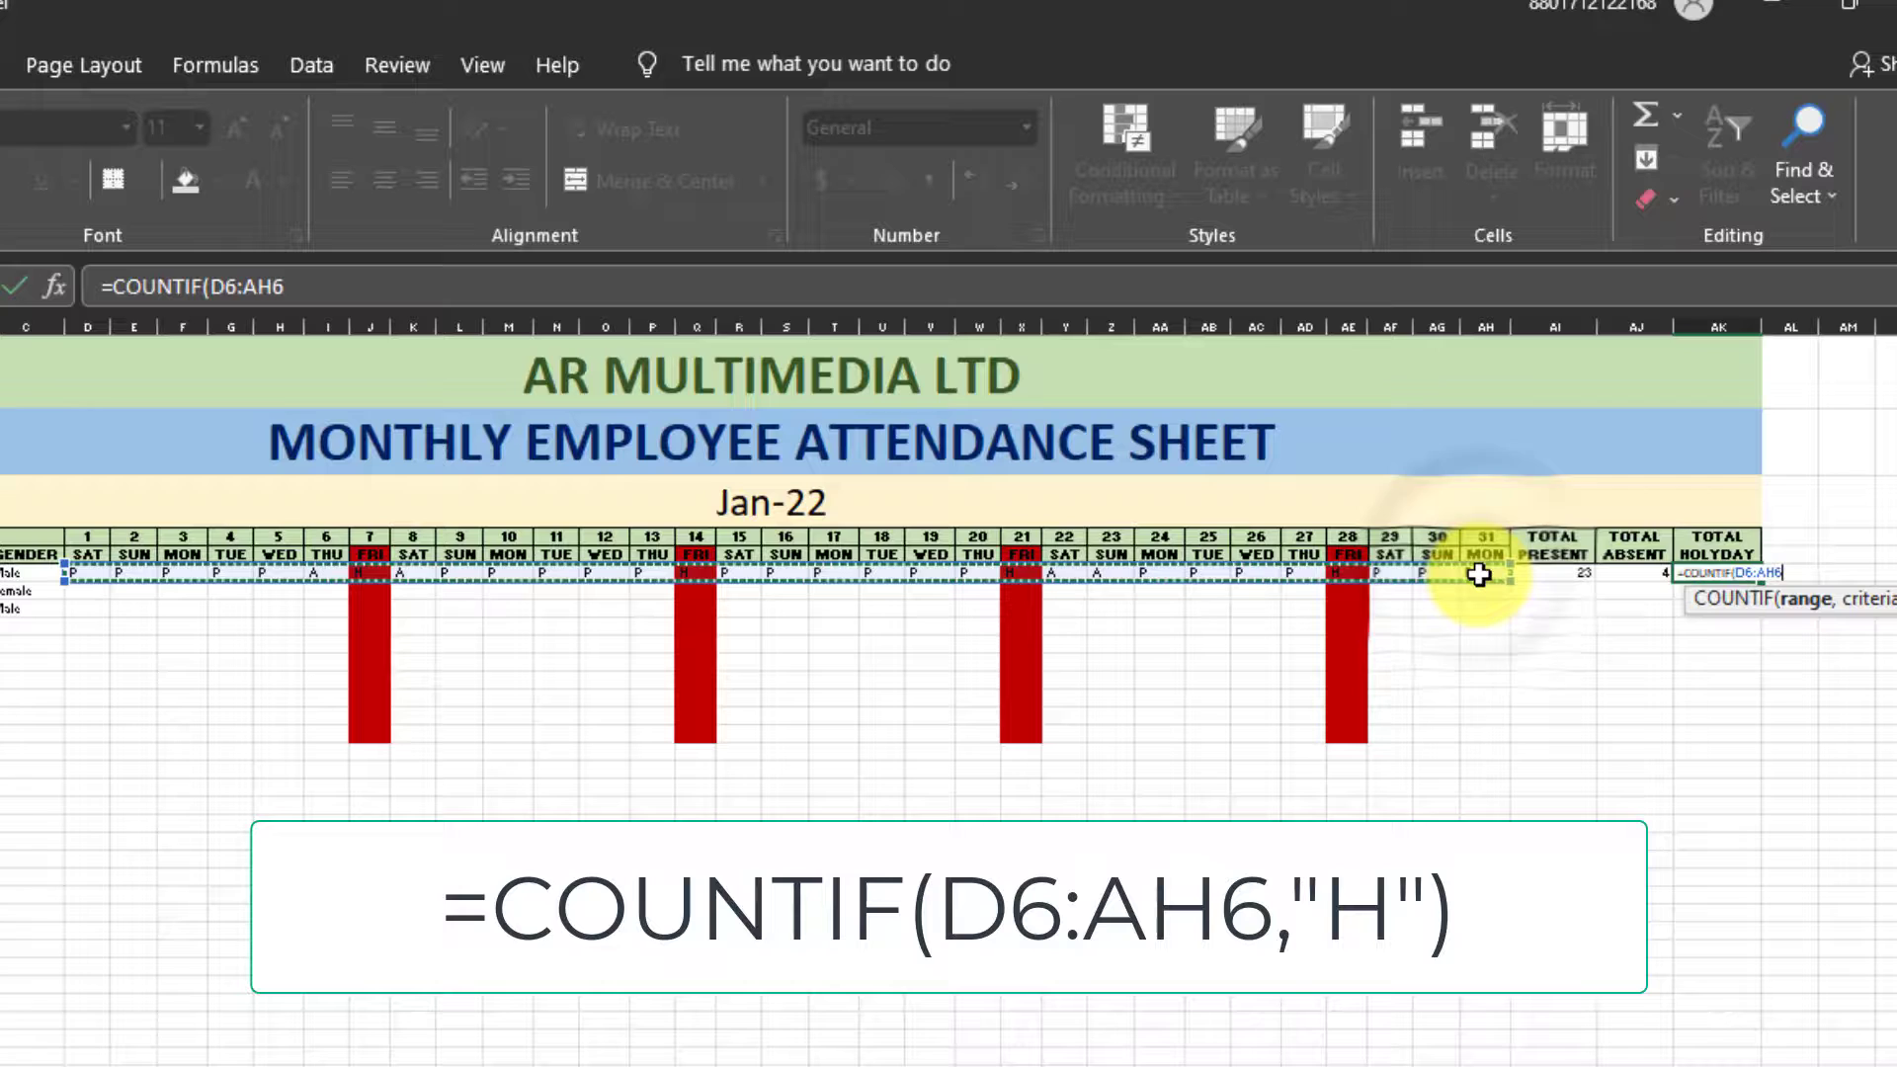
text(,"H)
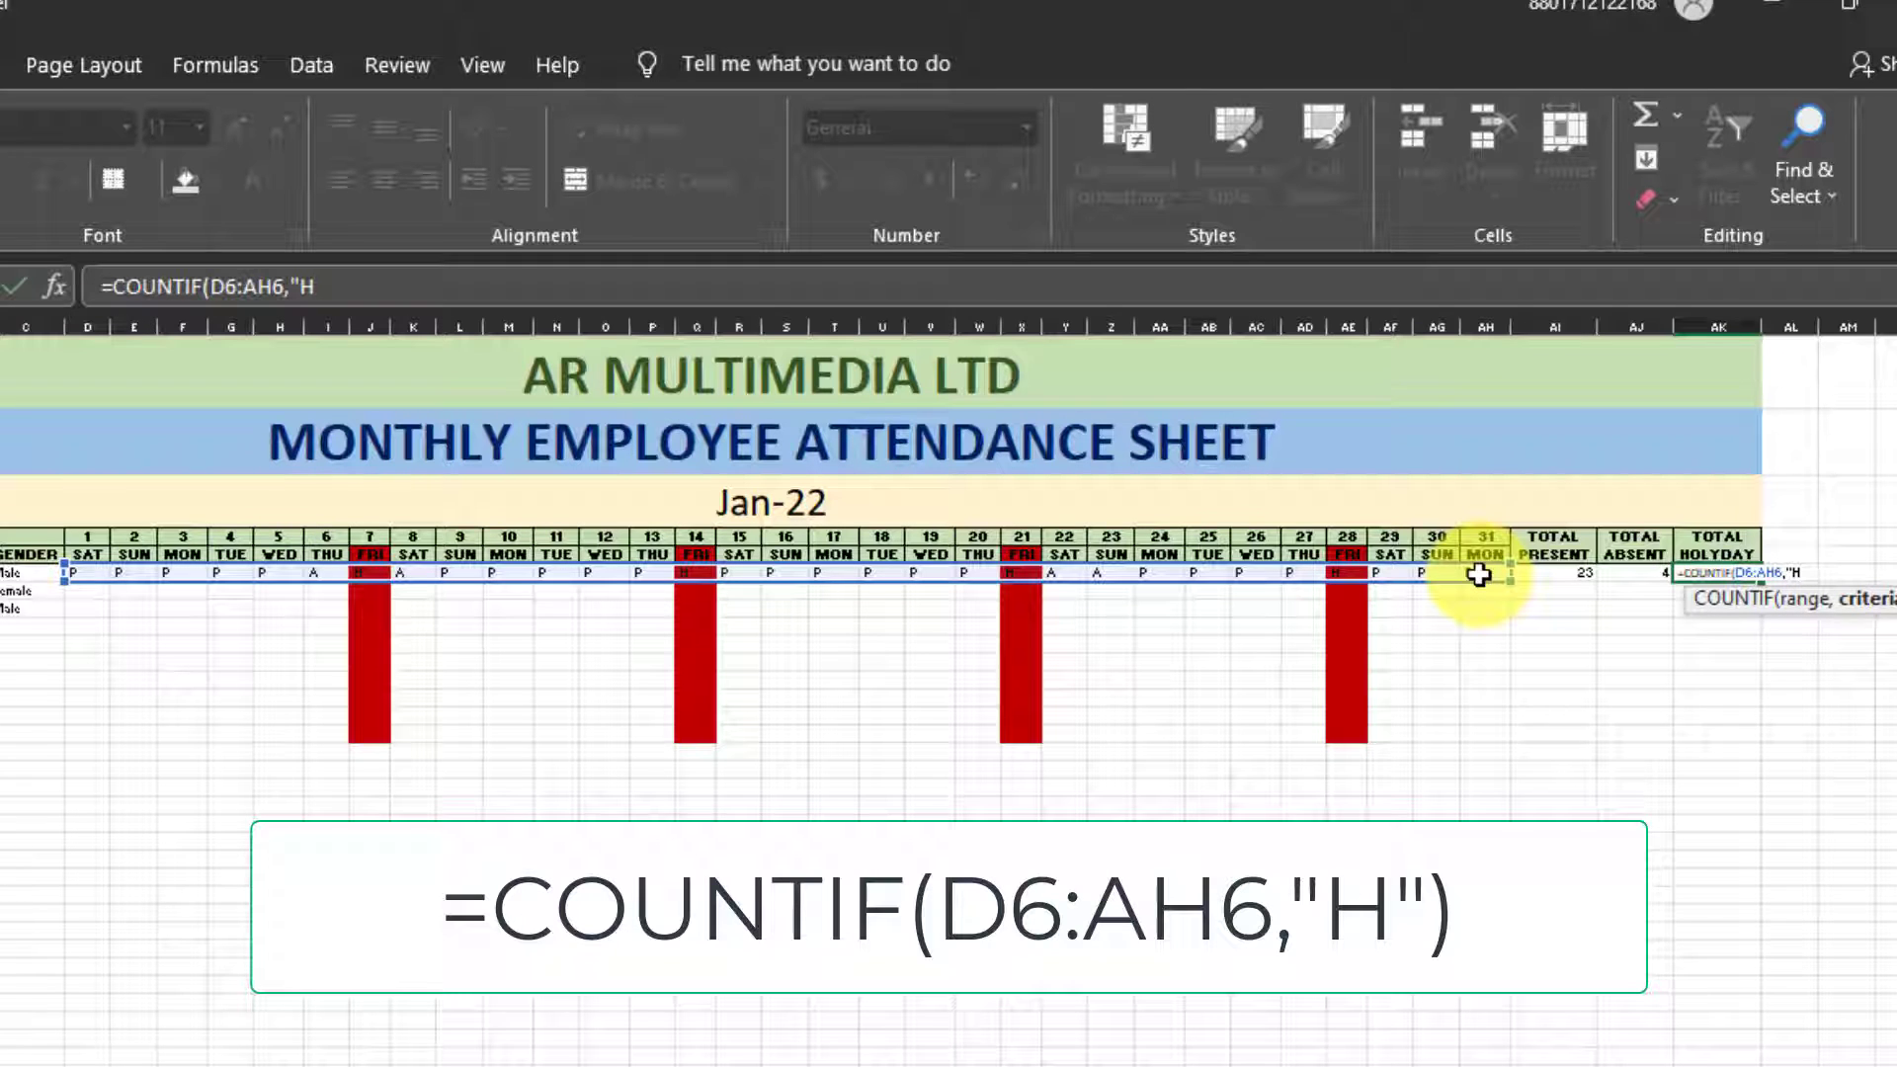
text())
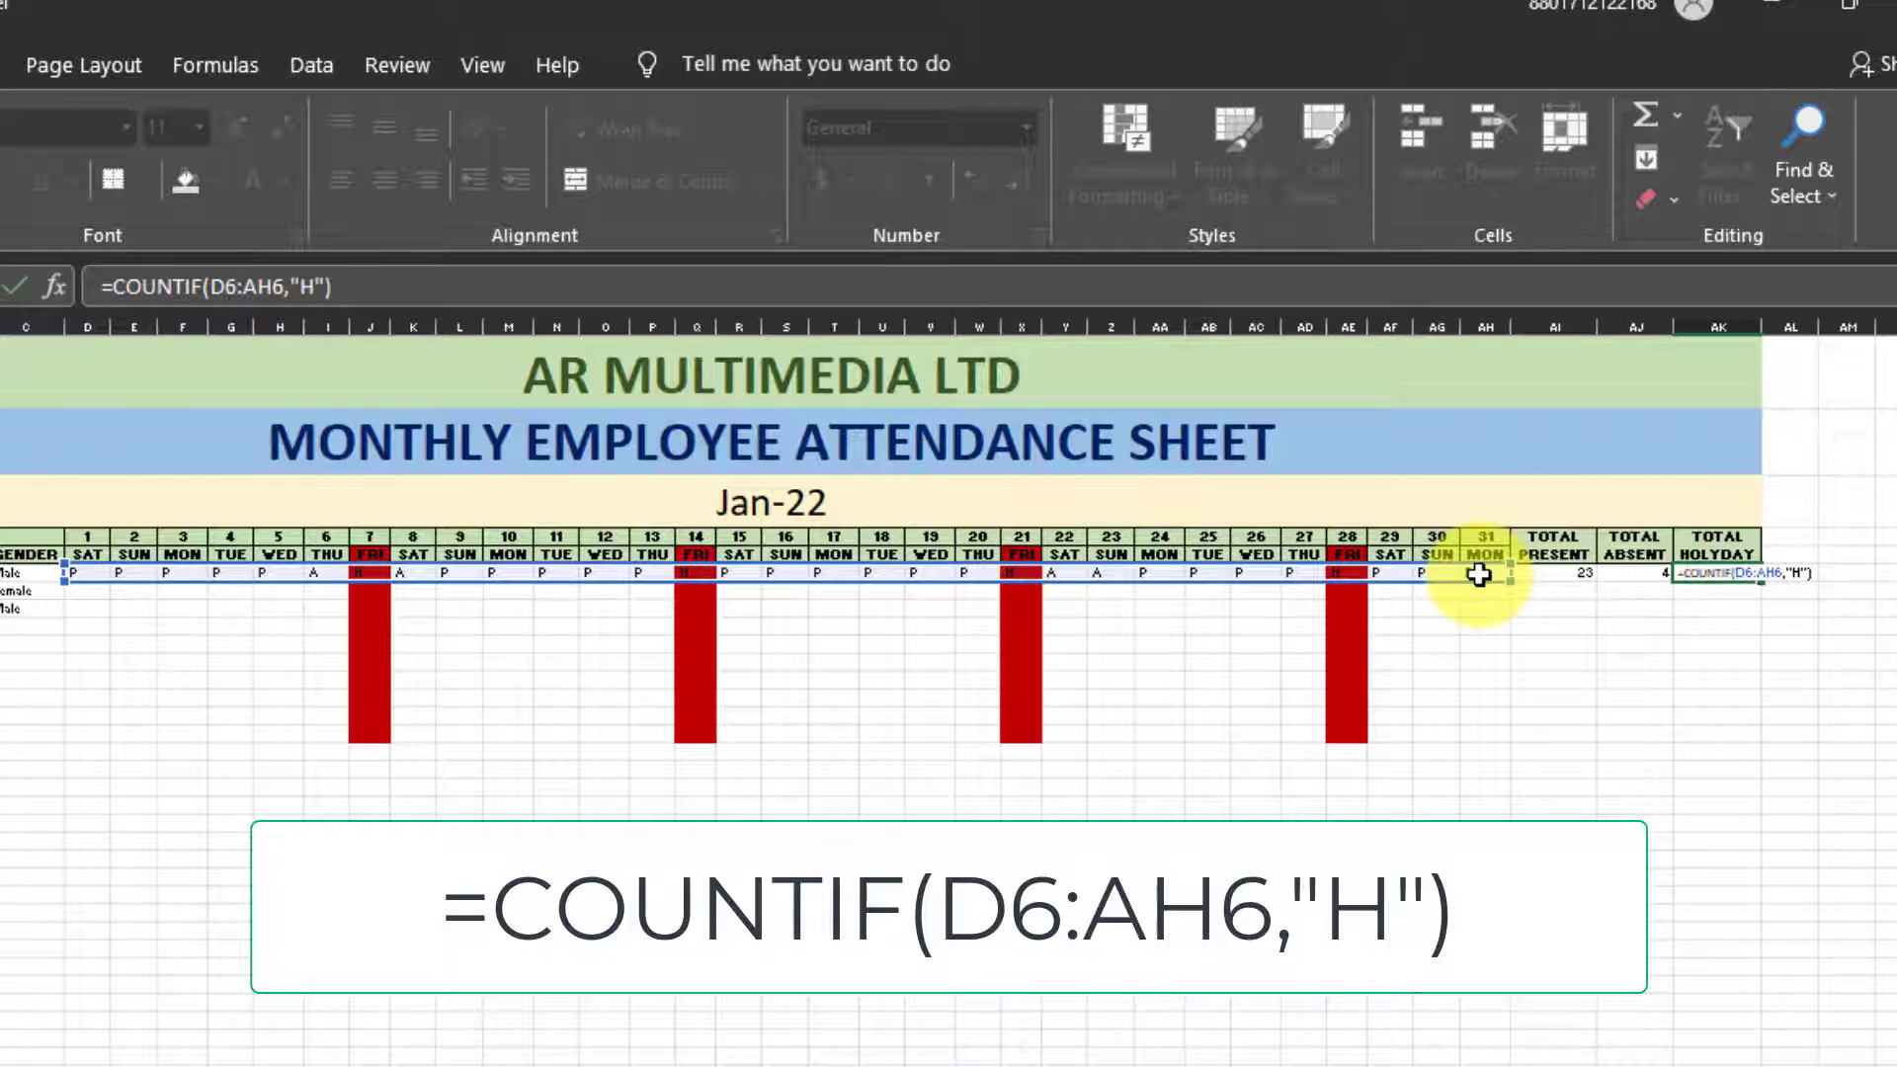
key(Return)
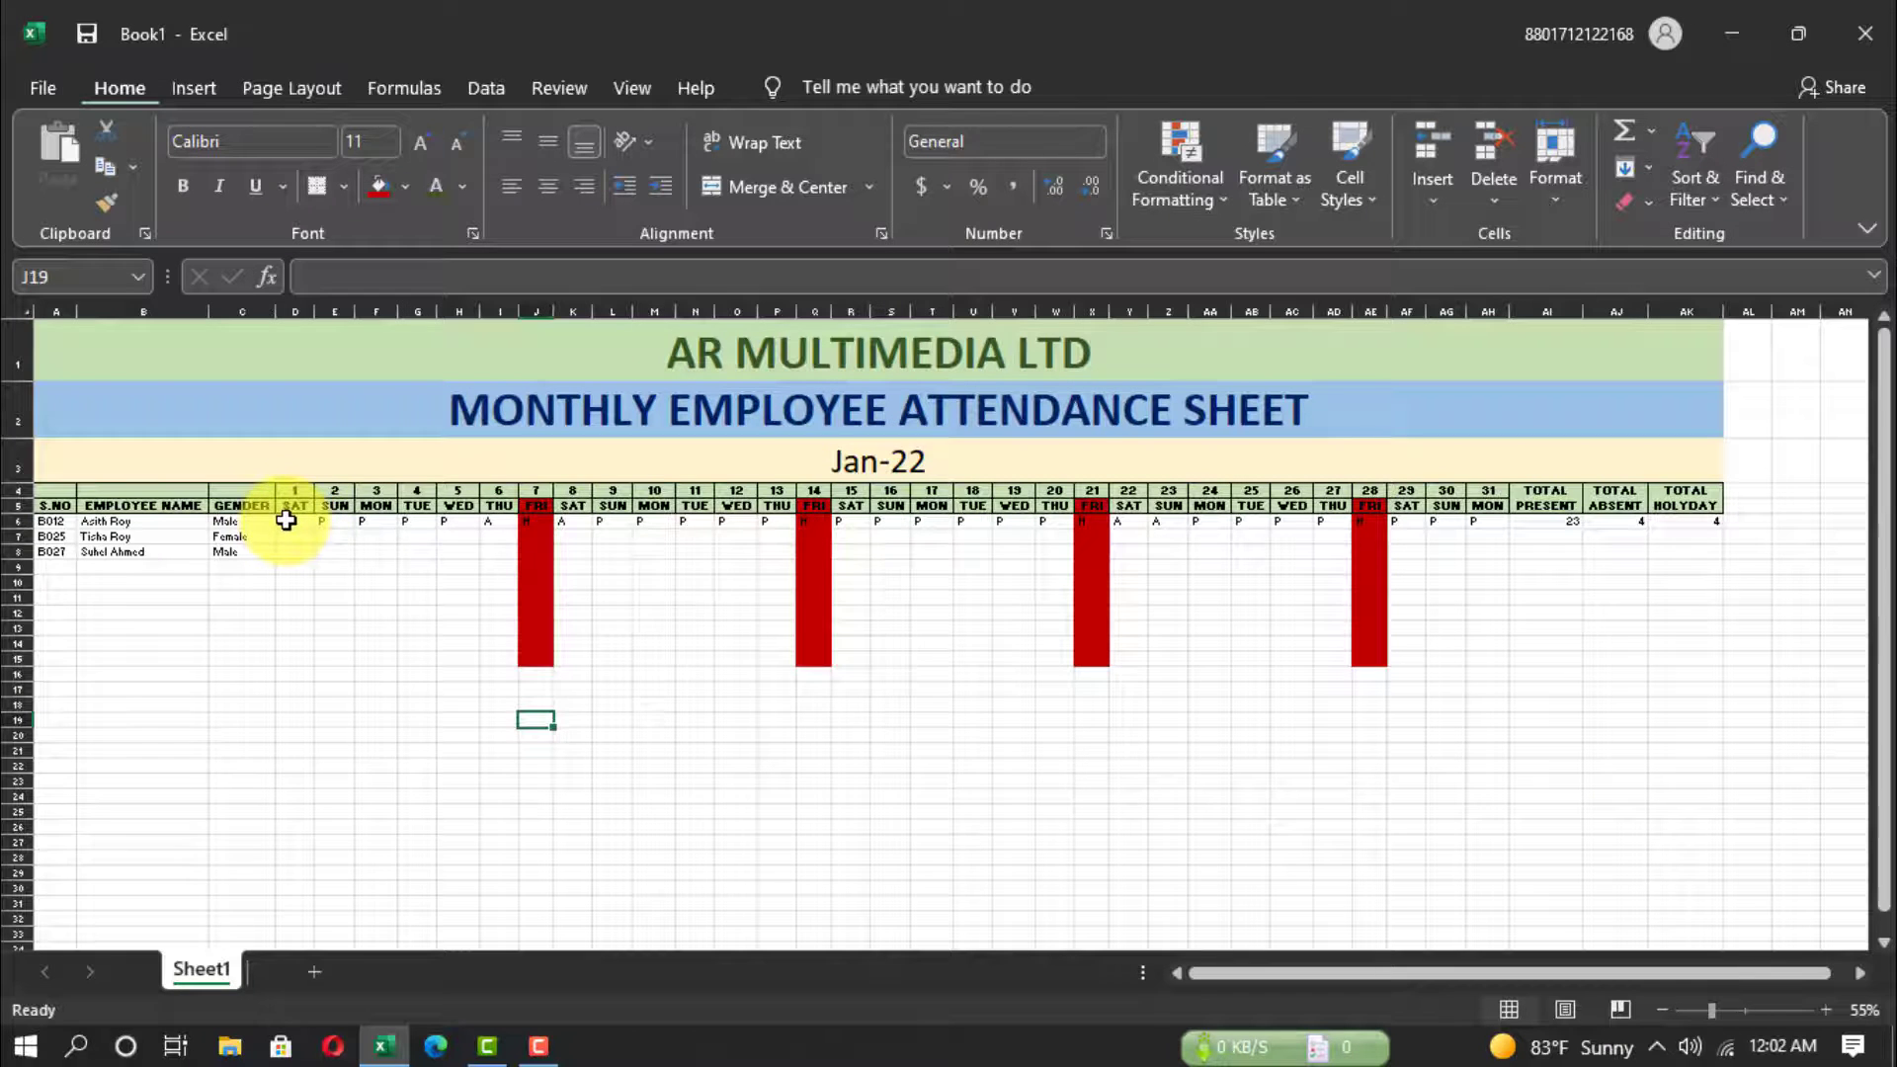
Centre the D6:AK15 attendance grid and fill the AI6:AK6 totals down to row 15.
drag(286, 520, 1666, 666)
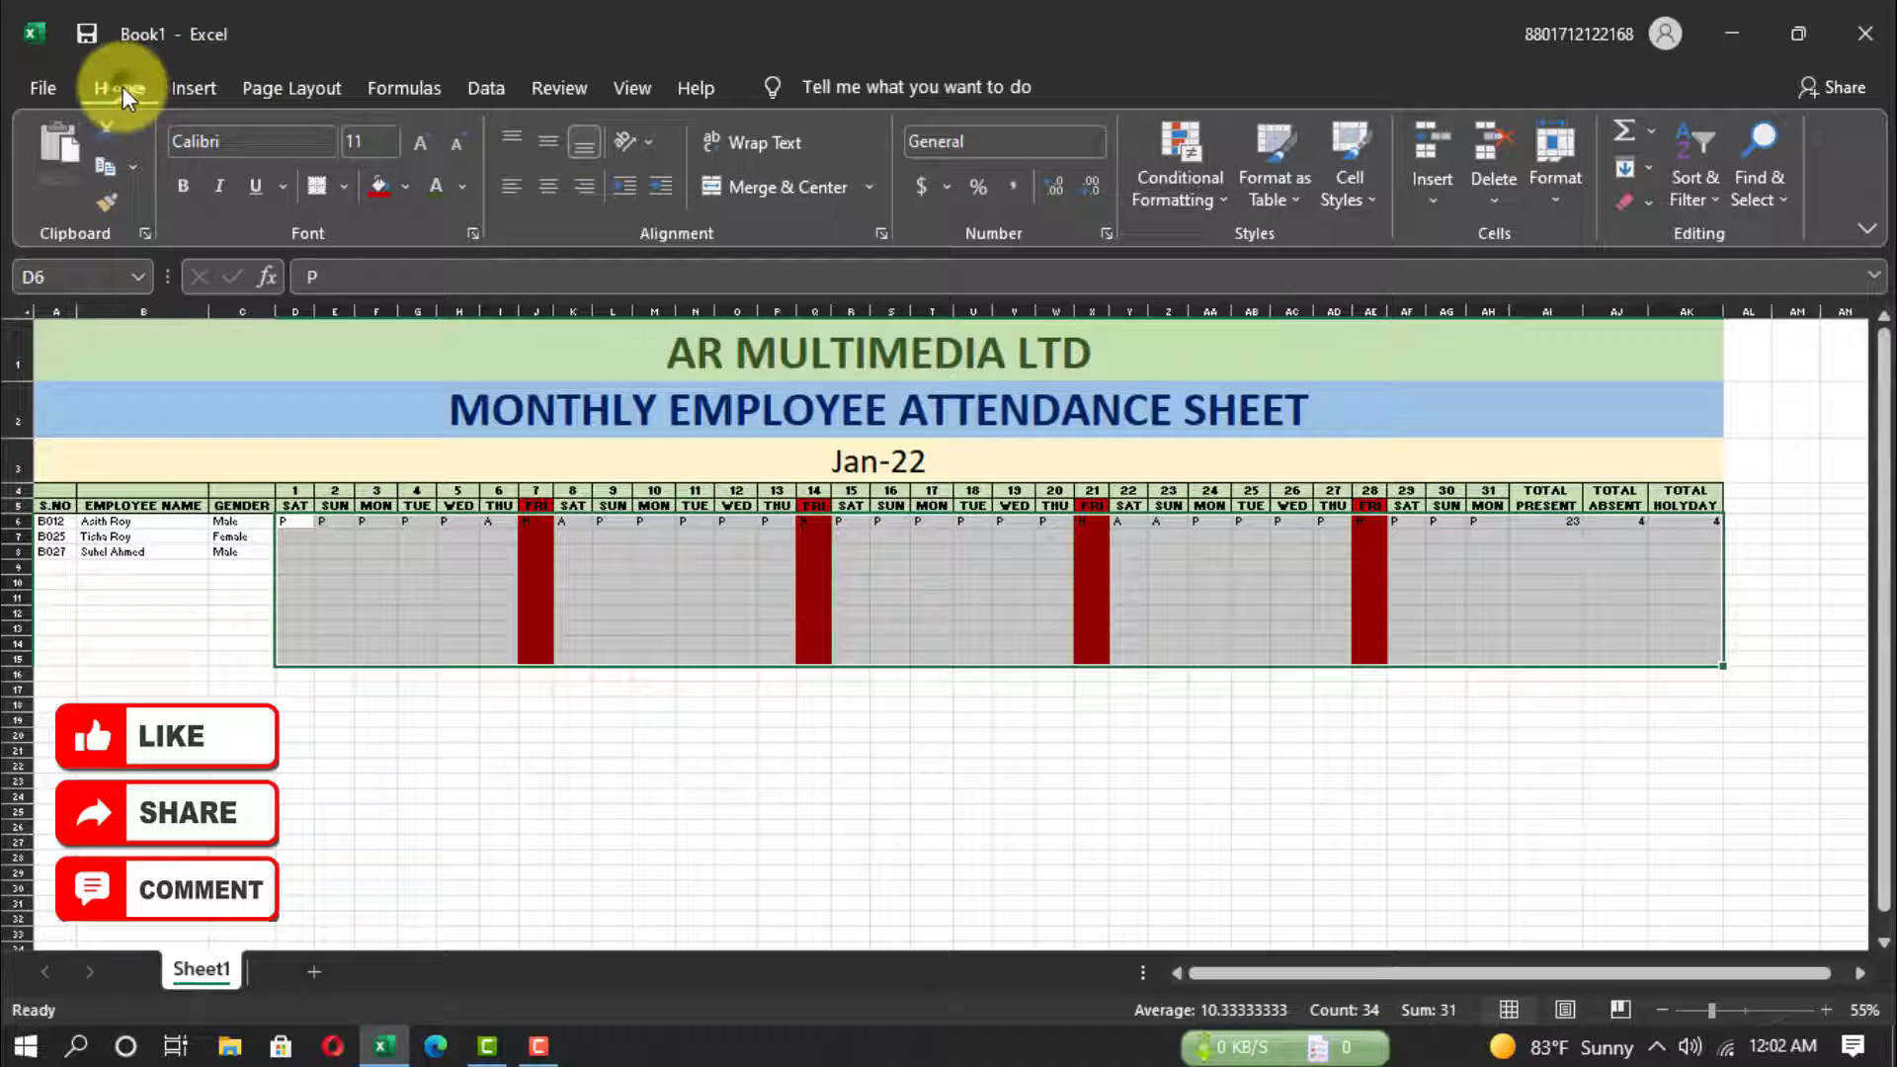
click(548, 187)
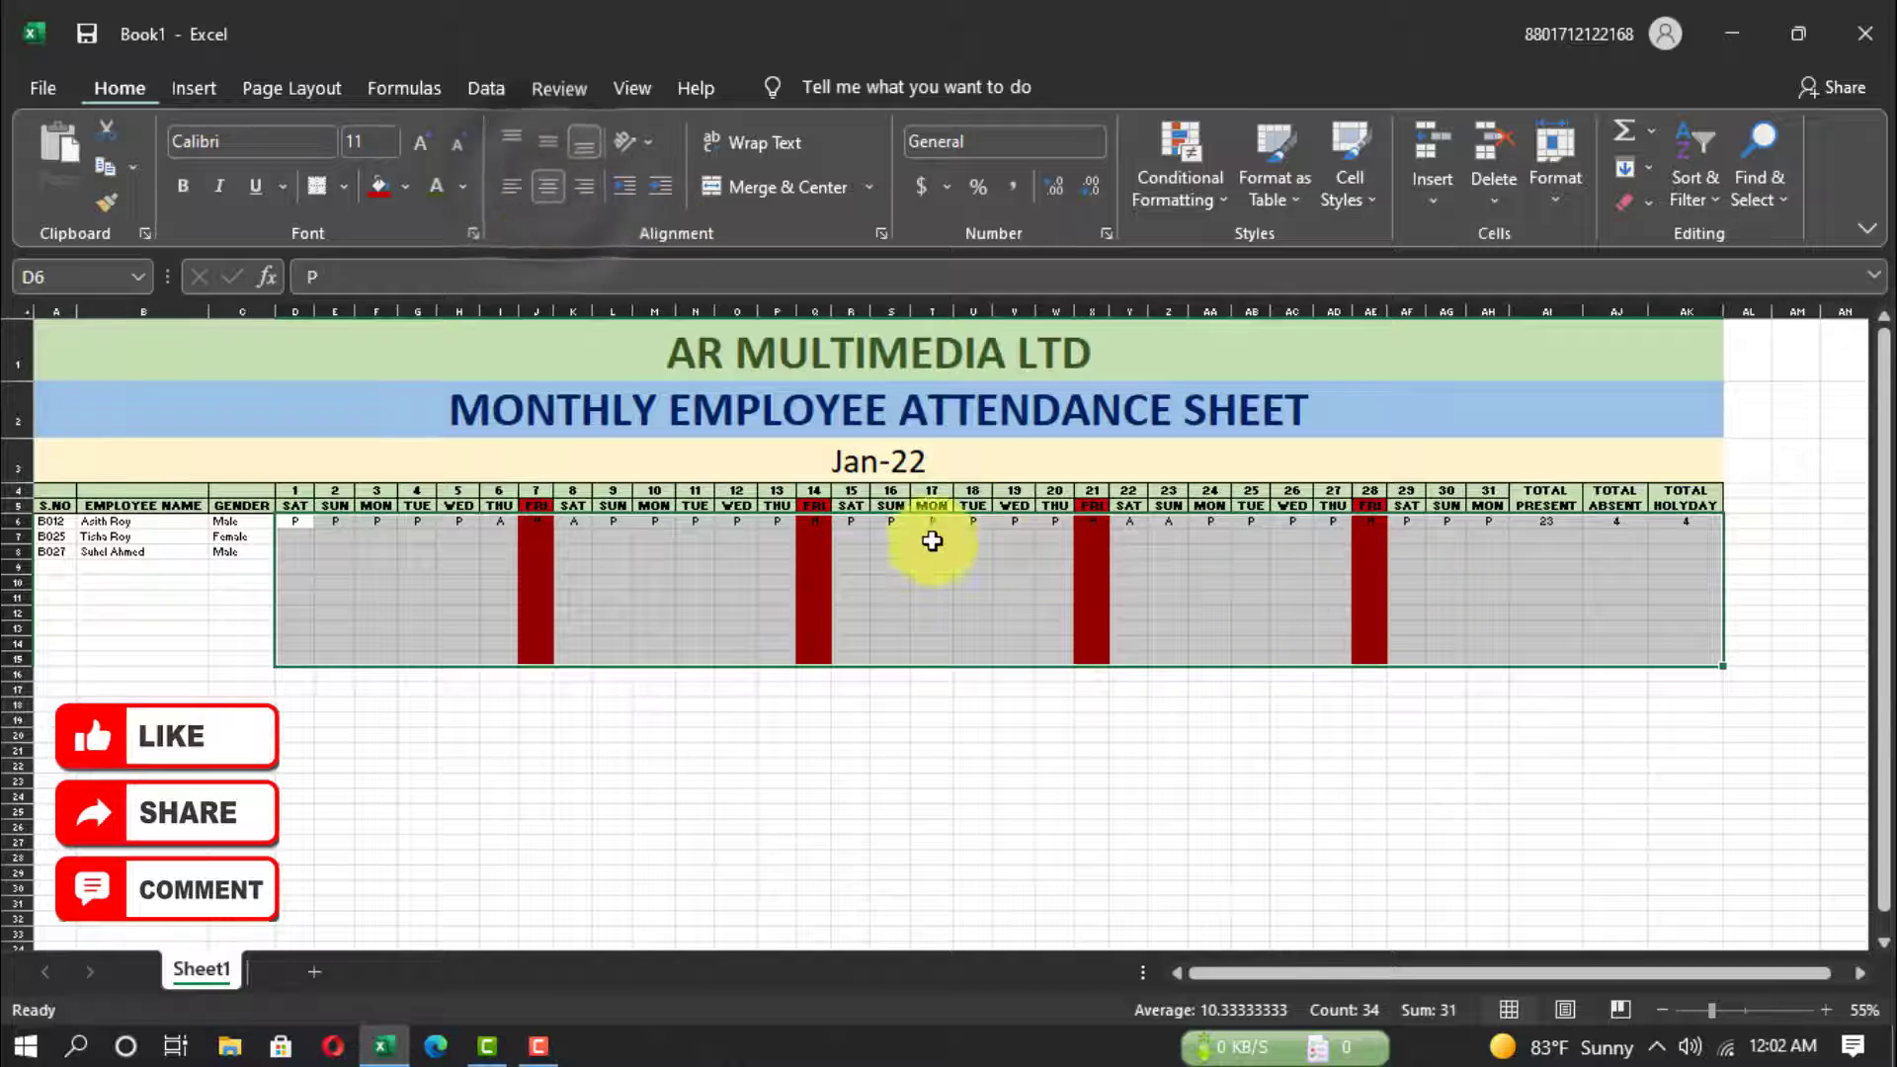
click(1446, 521)
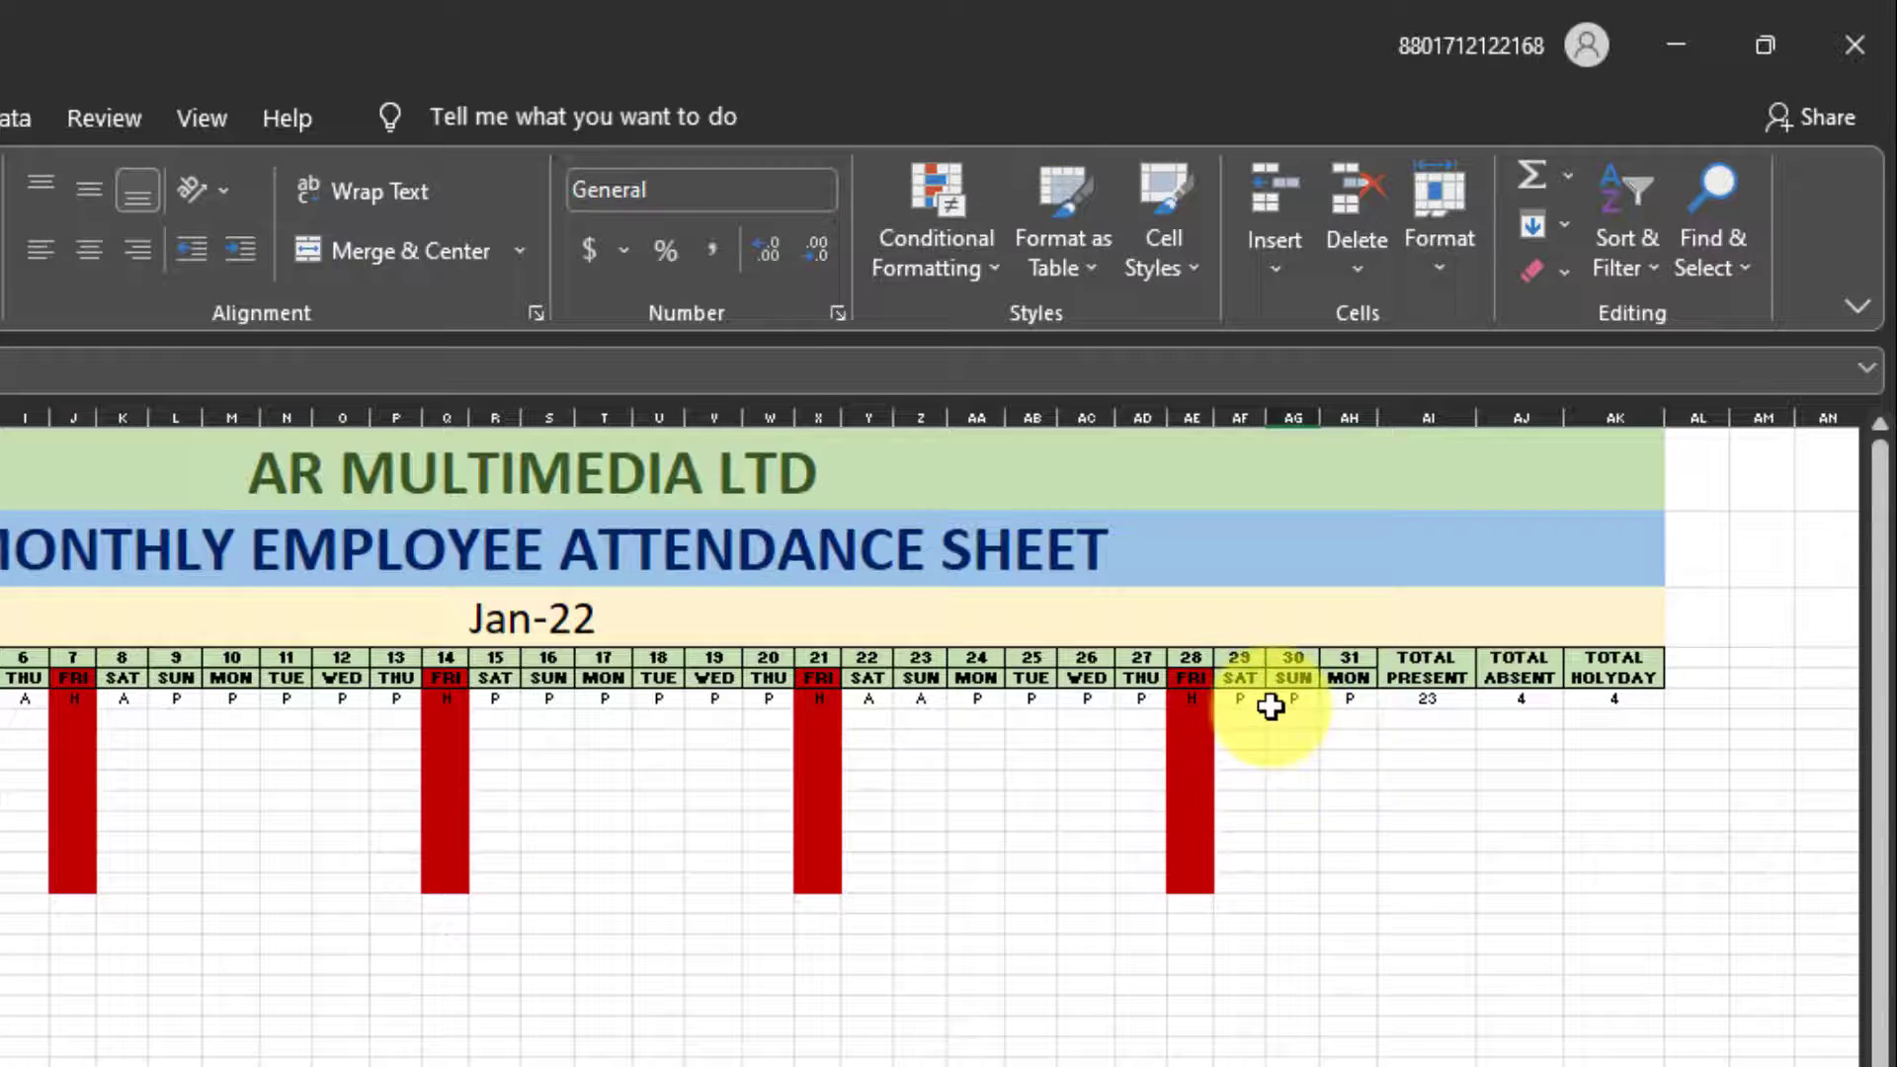
click(1438, 702)
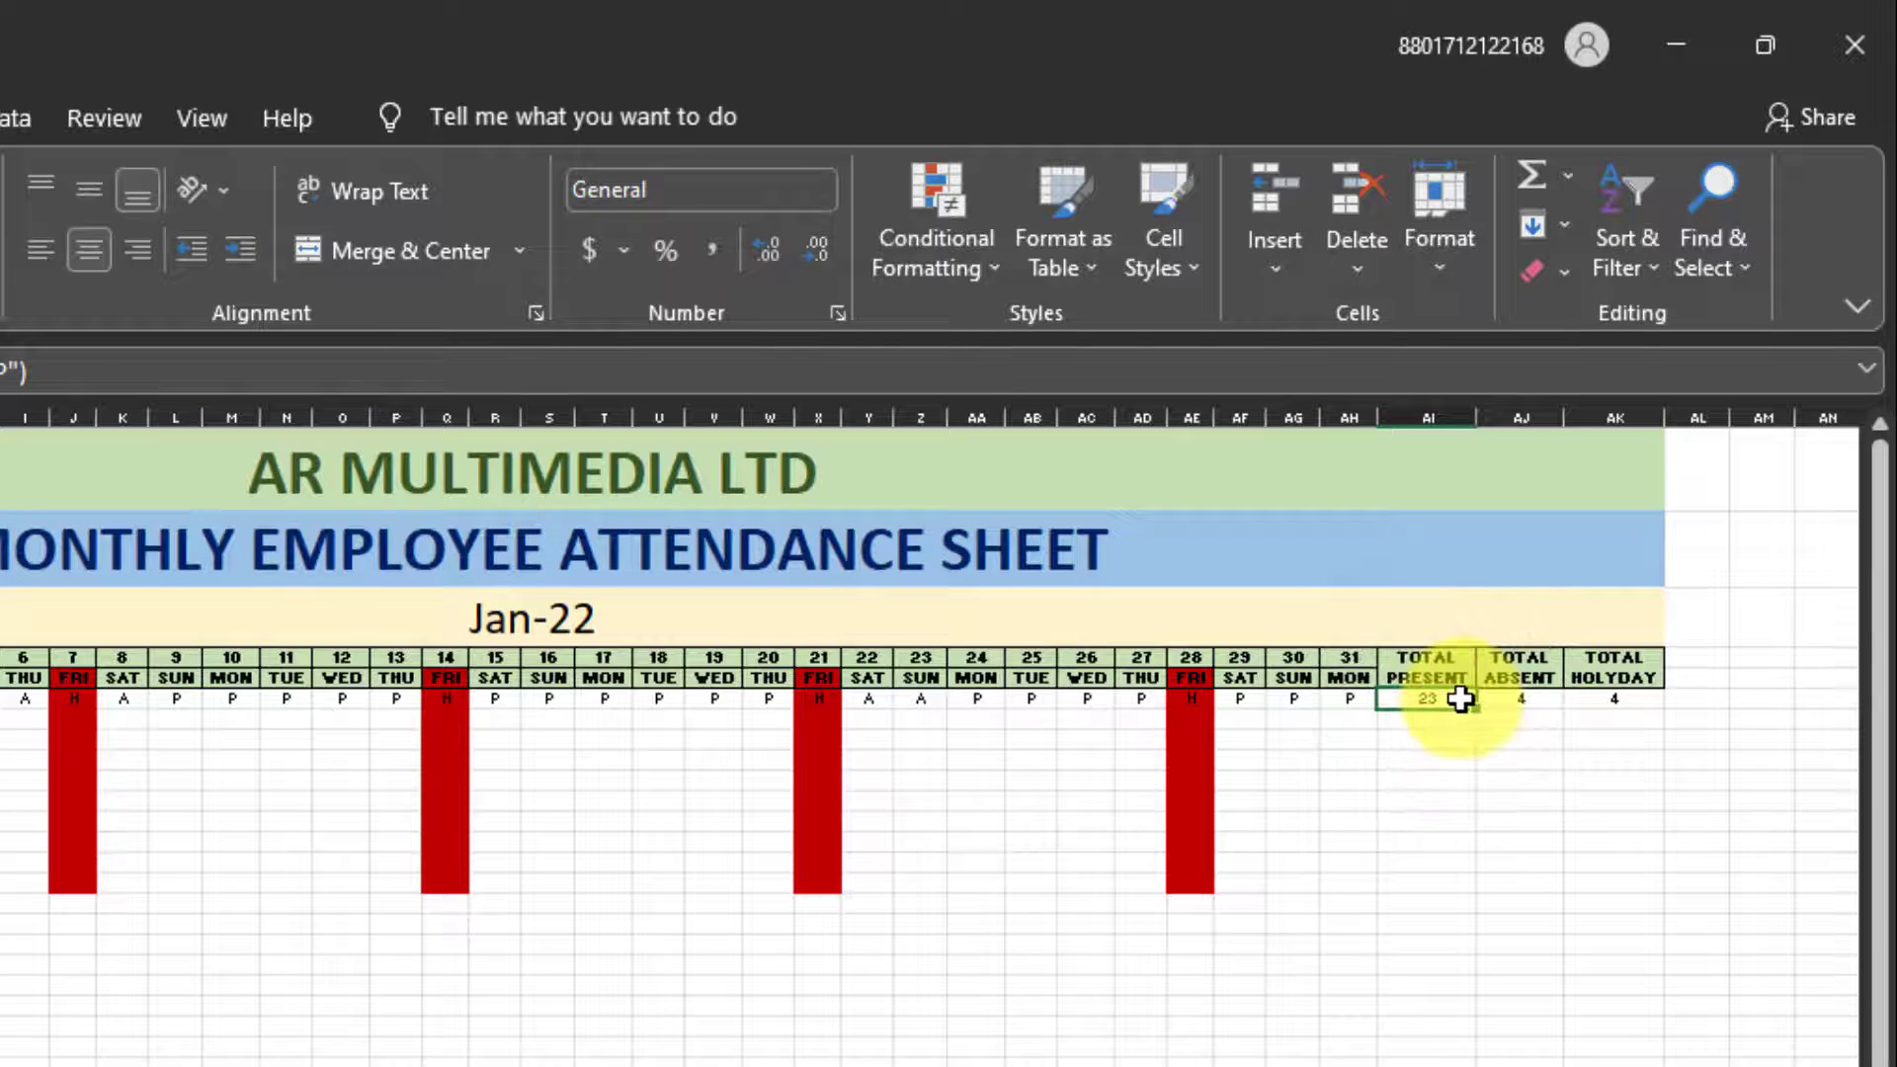
mouse_move(1460, 699)
mouse_down()
mouse_move(1666, 712)
mouse_move(1679, 894)
mouse_up()
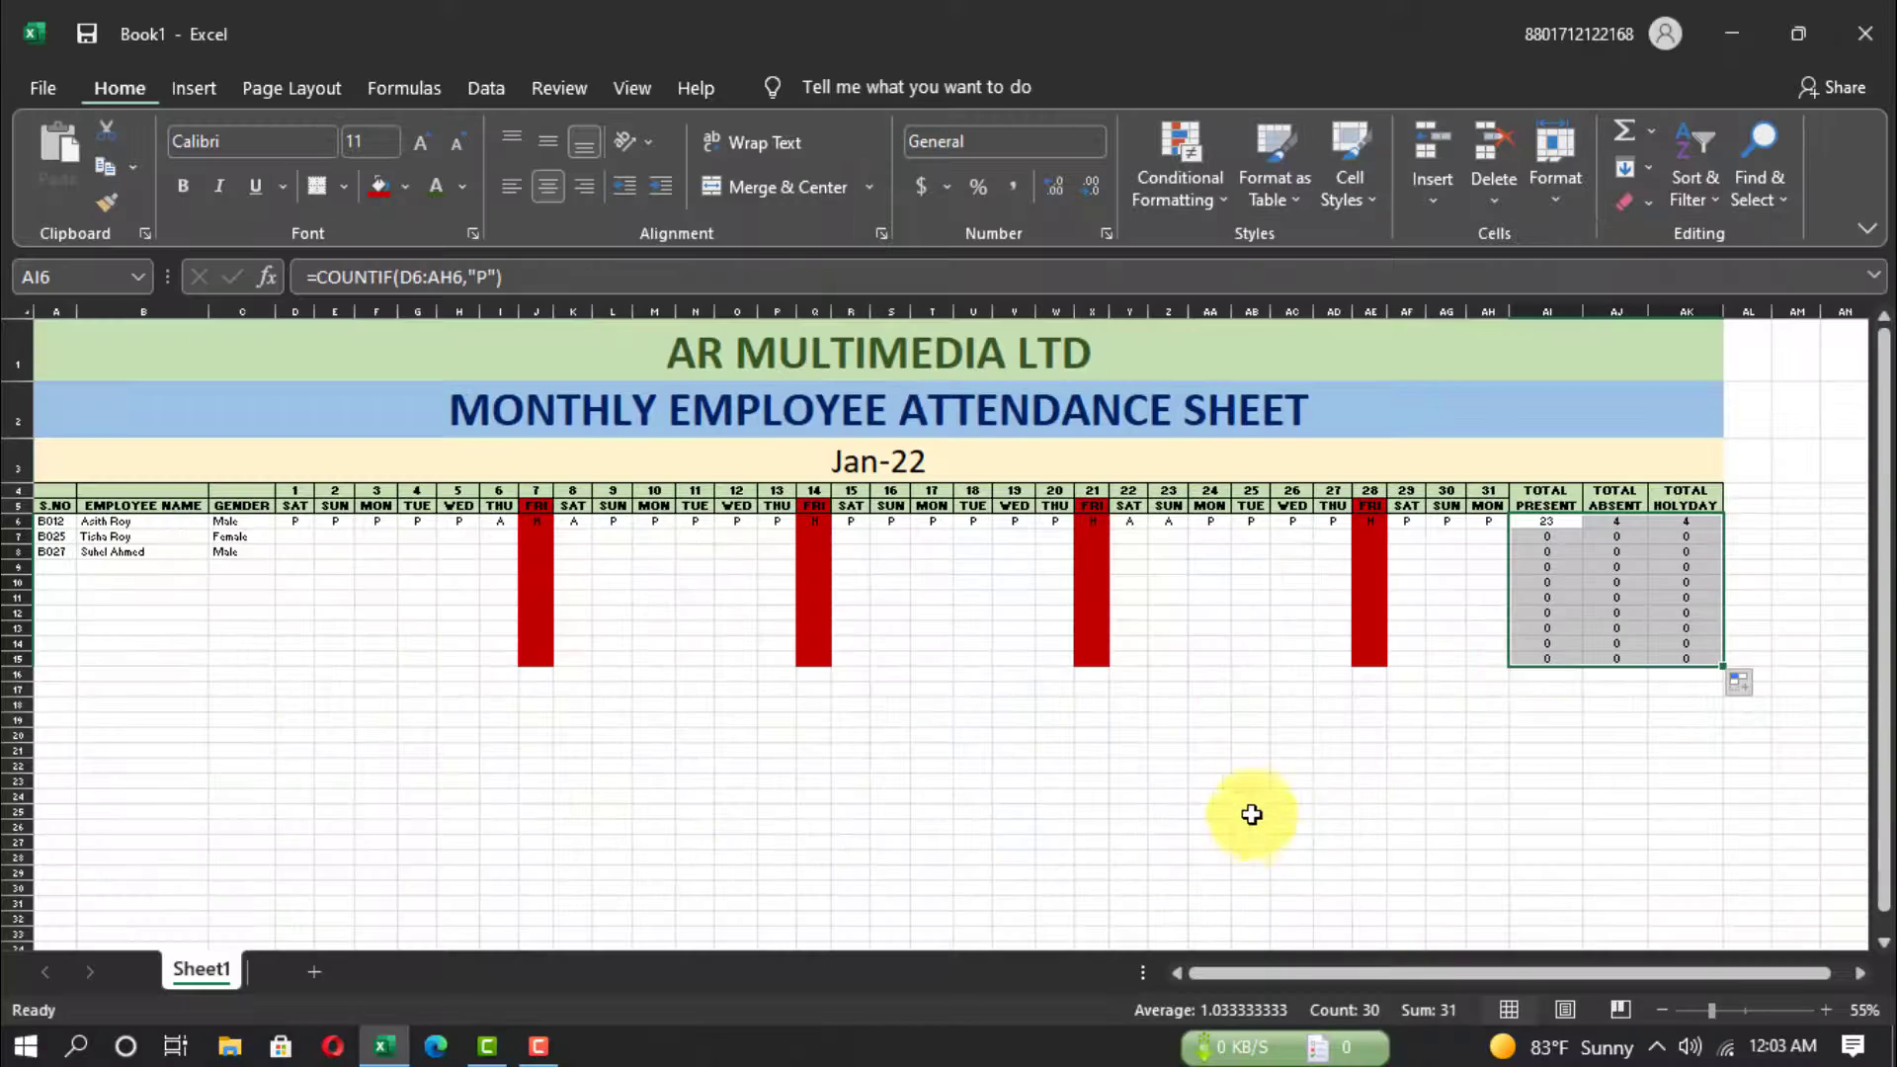
Fill in the full-month P/A/H marks for the second and third employees.
click(1249, 810)
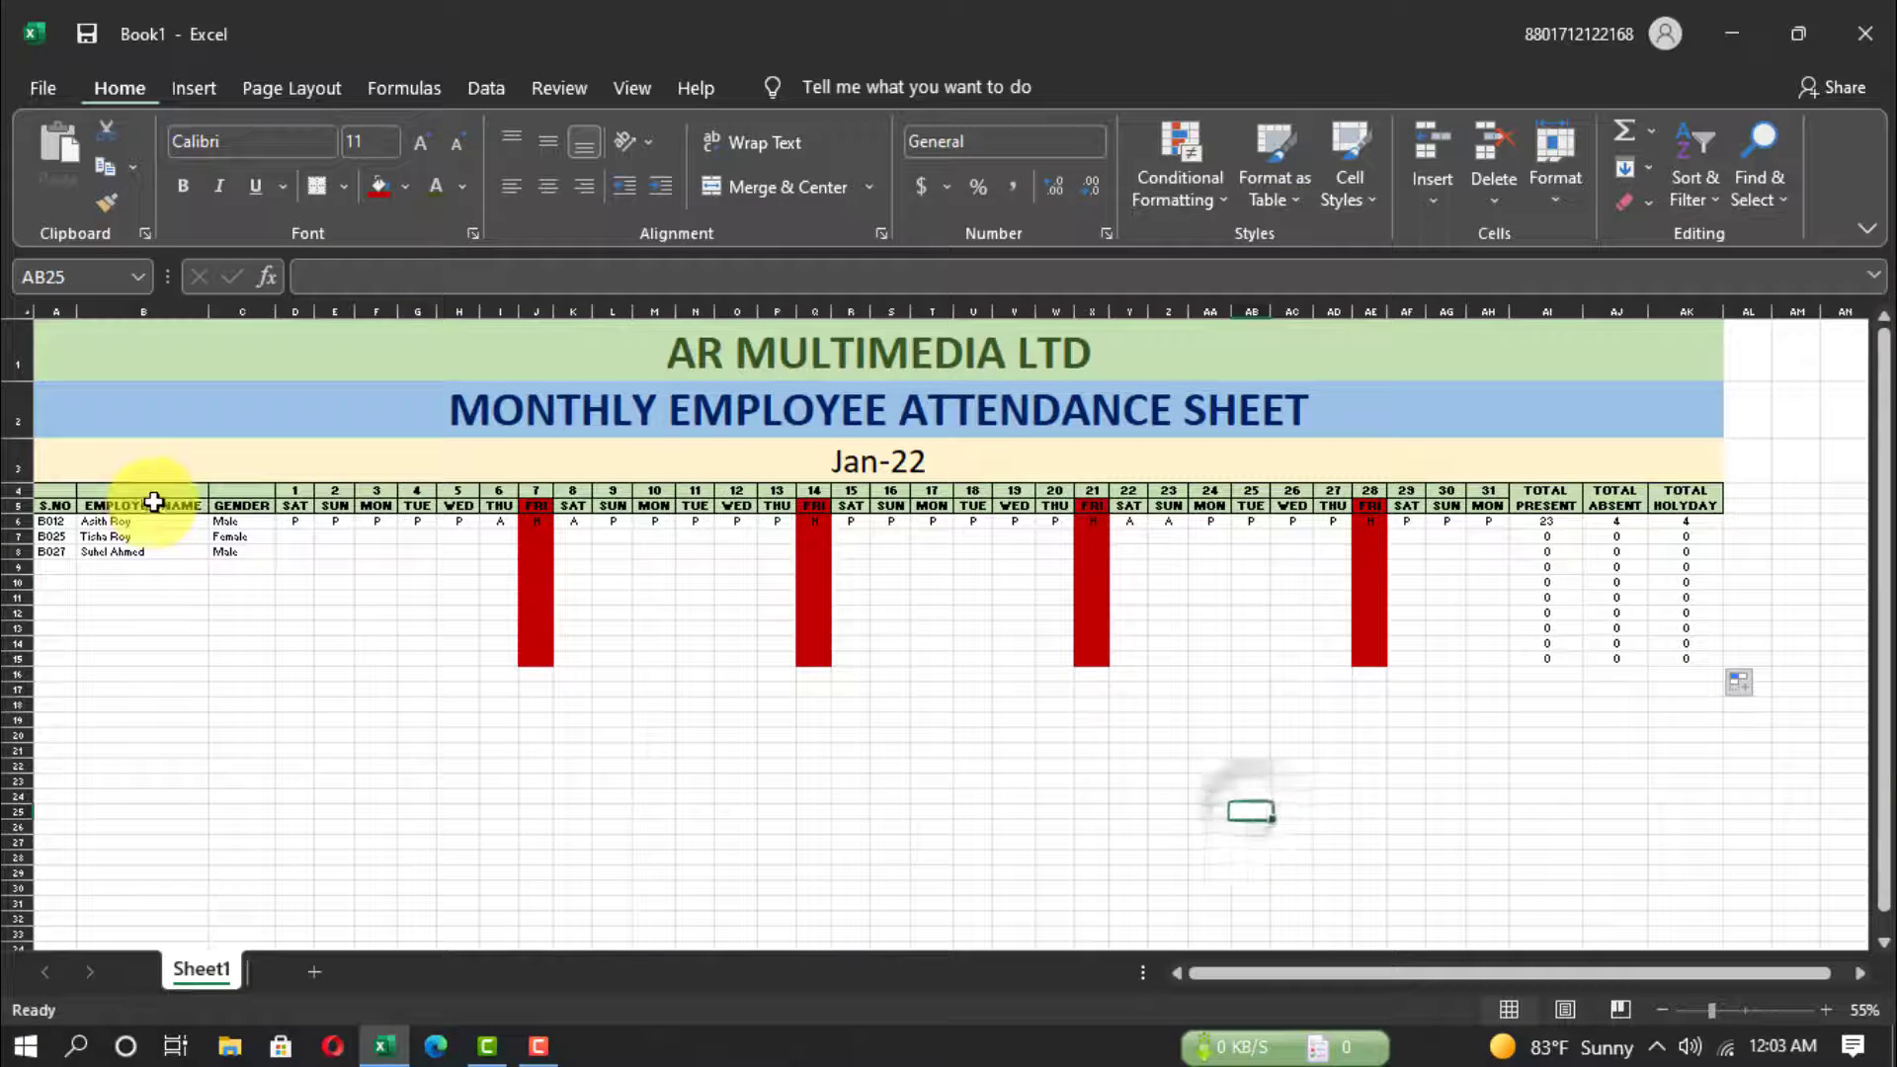
click(295, 537)
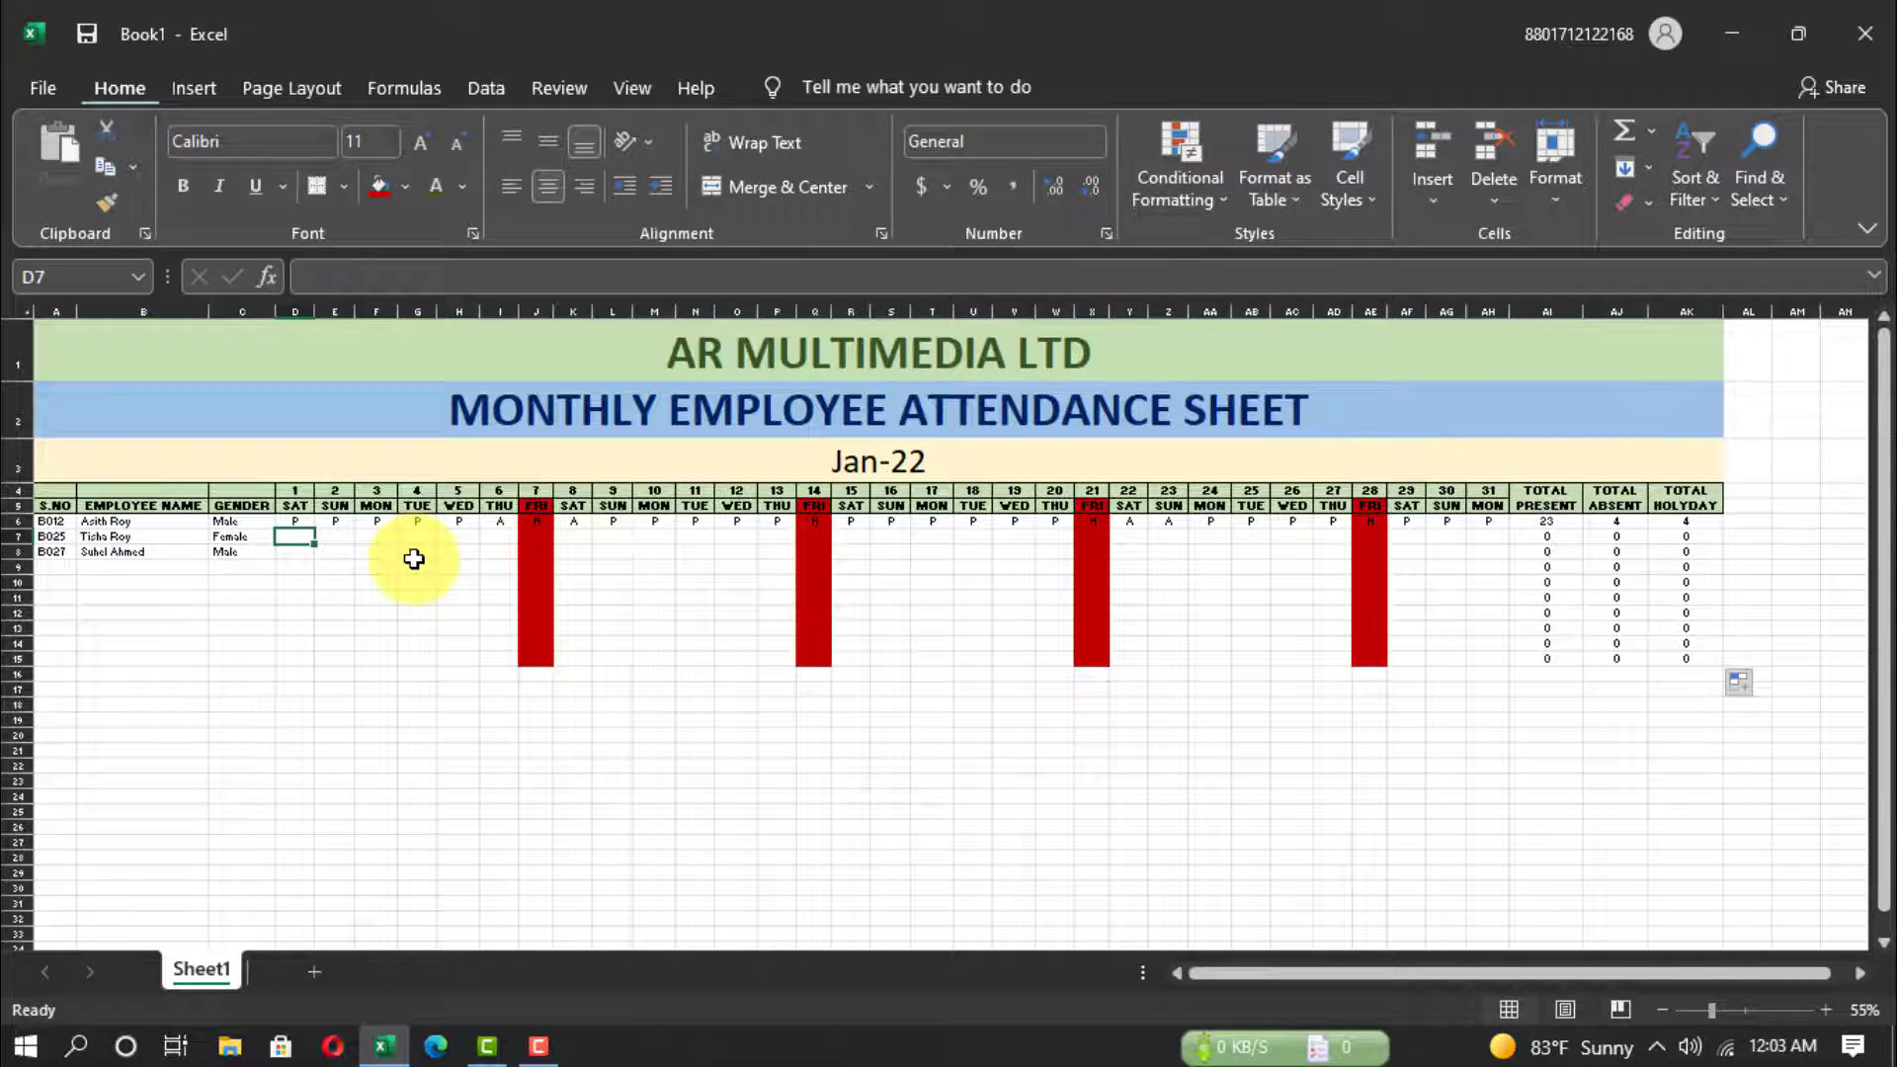
text(p)
key(Tab)
text(A	P	P	)
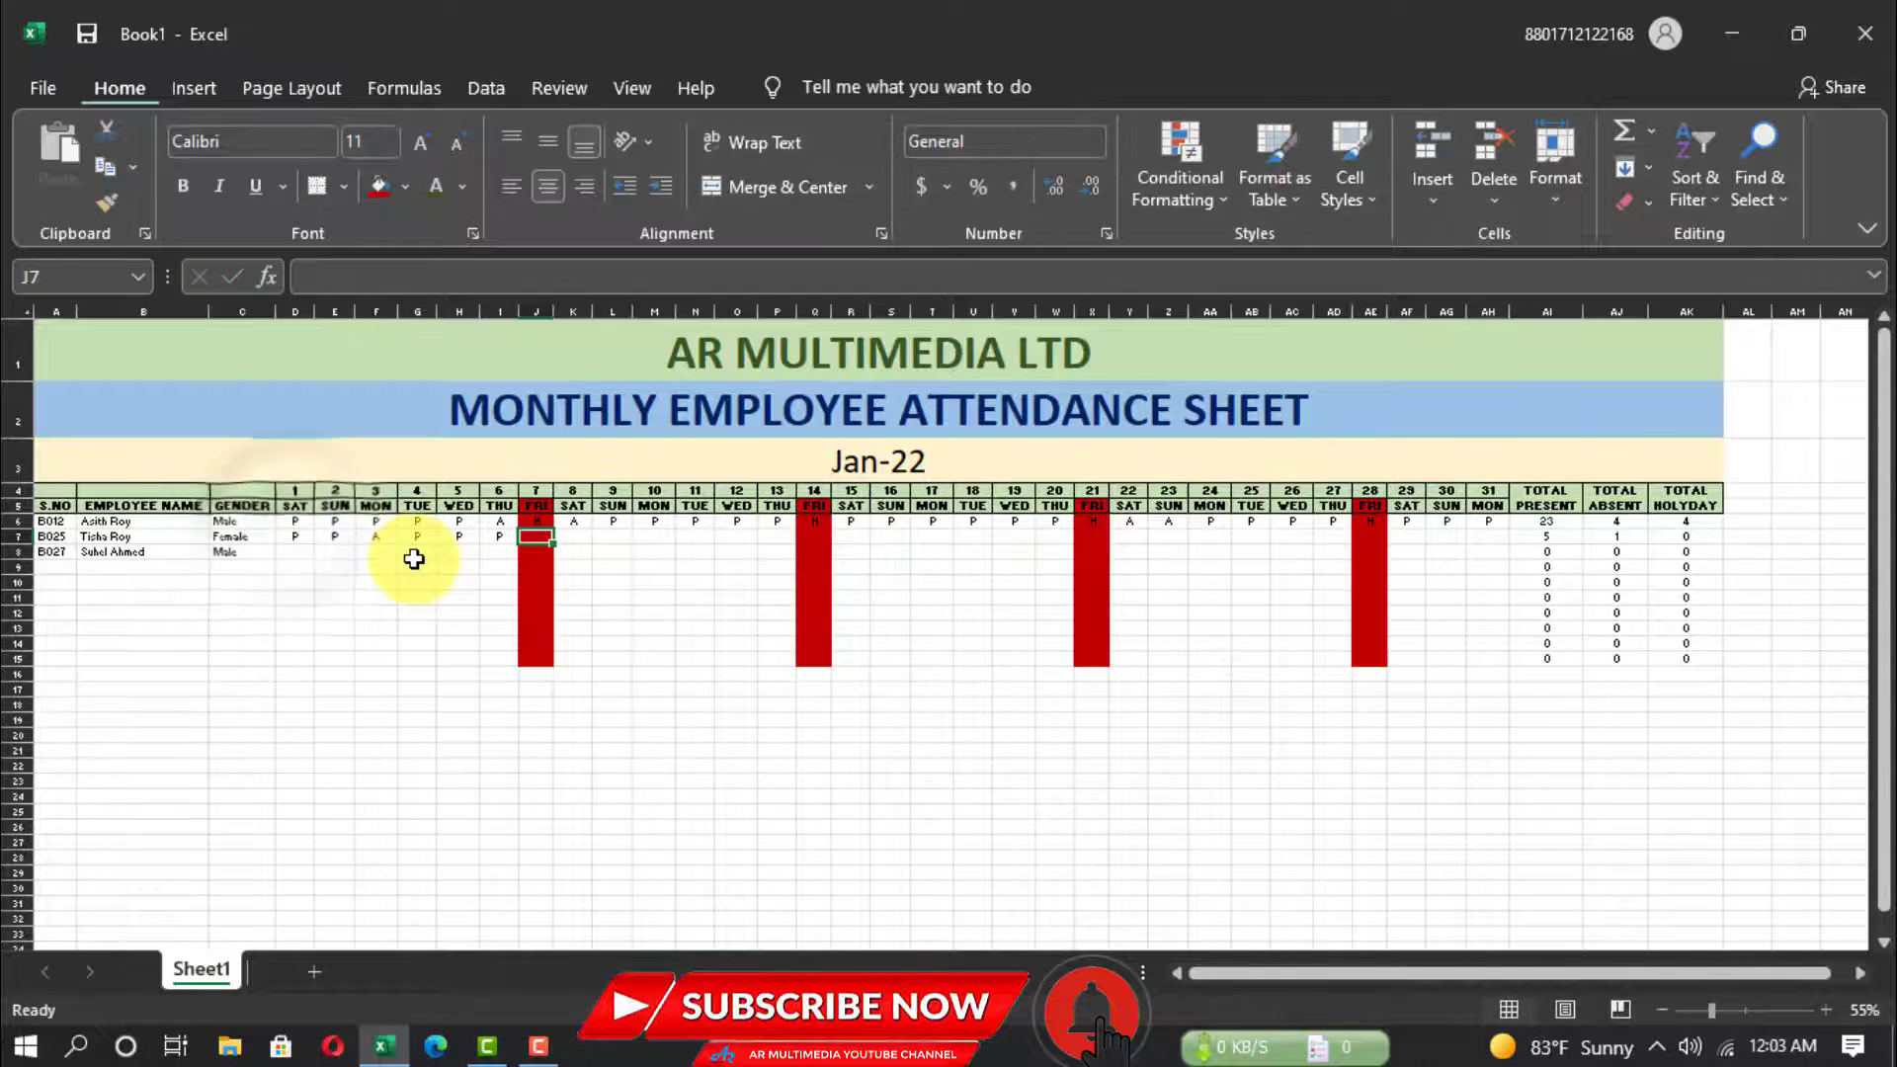
text(P	H	[P	A	H	P	P	P	P	P	)
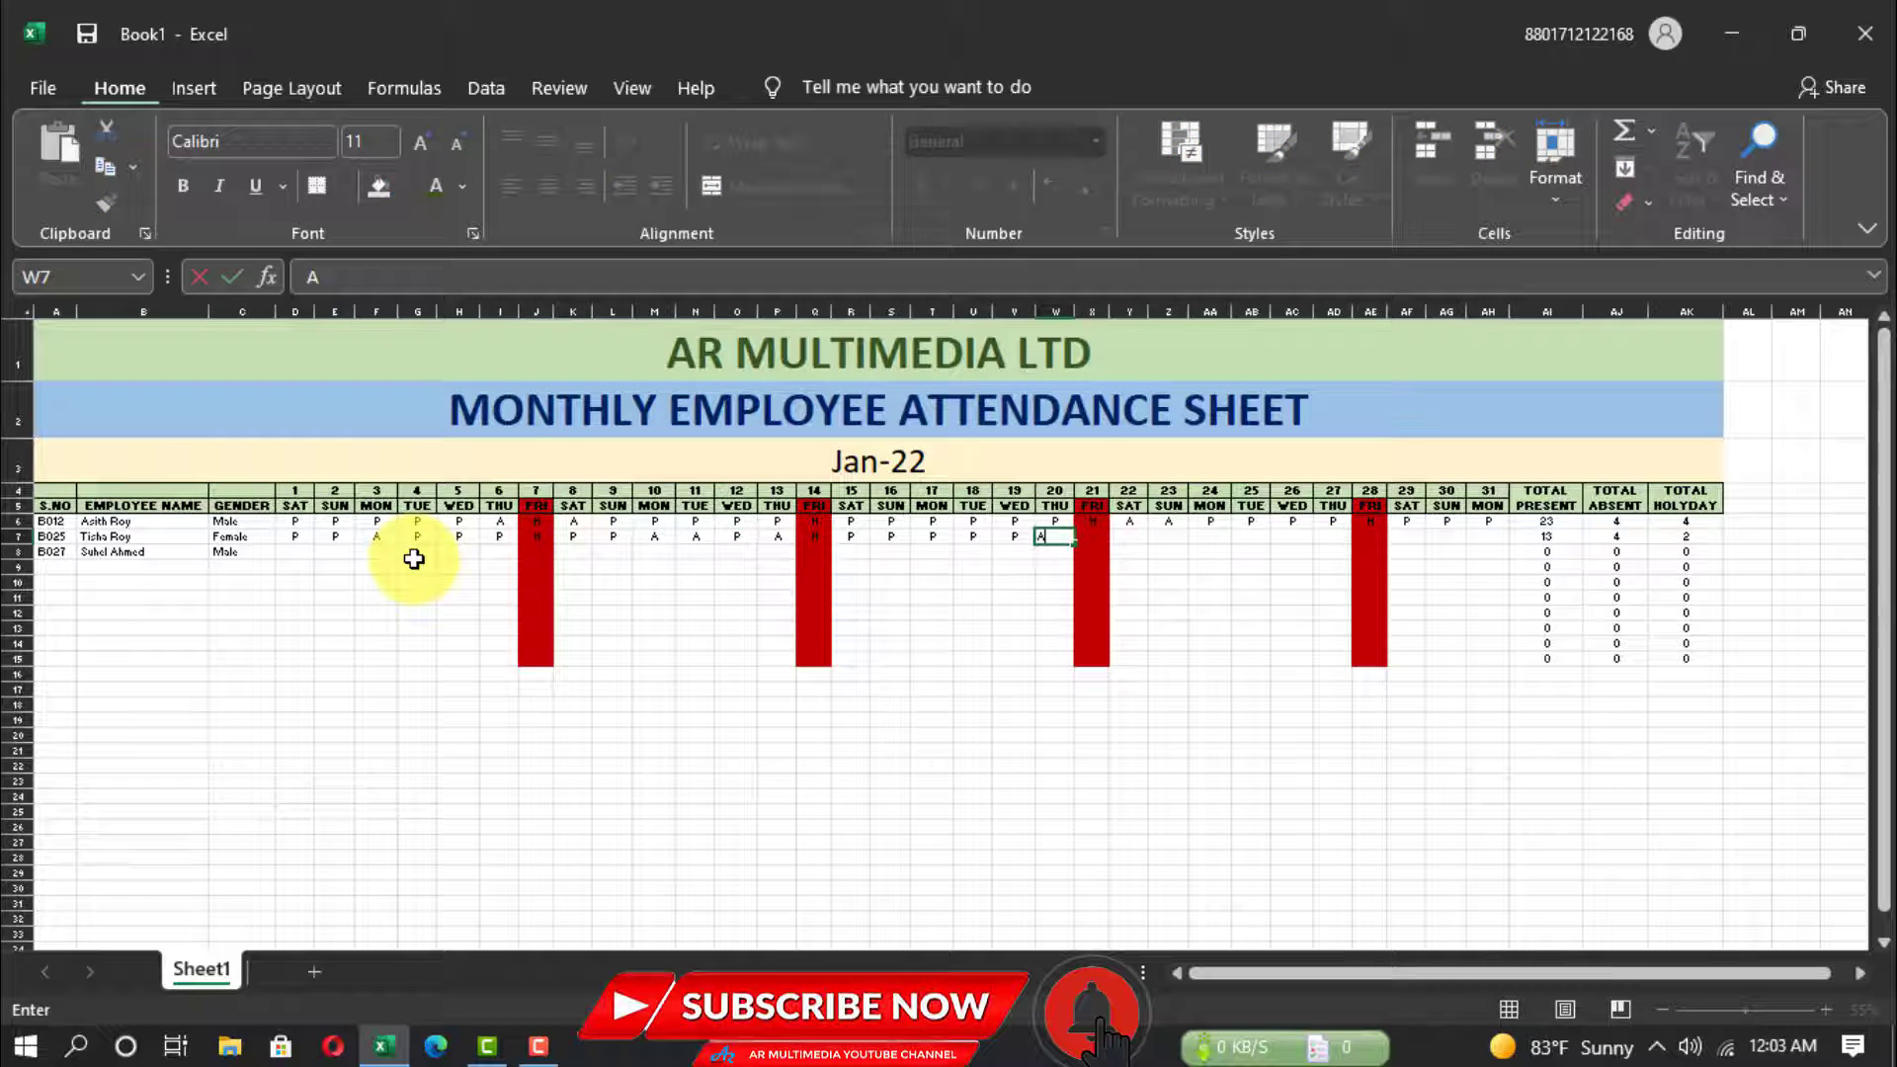
text(A	H	P	P	H	P	P	P)
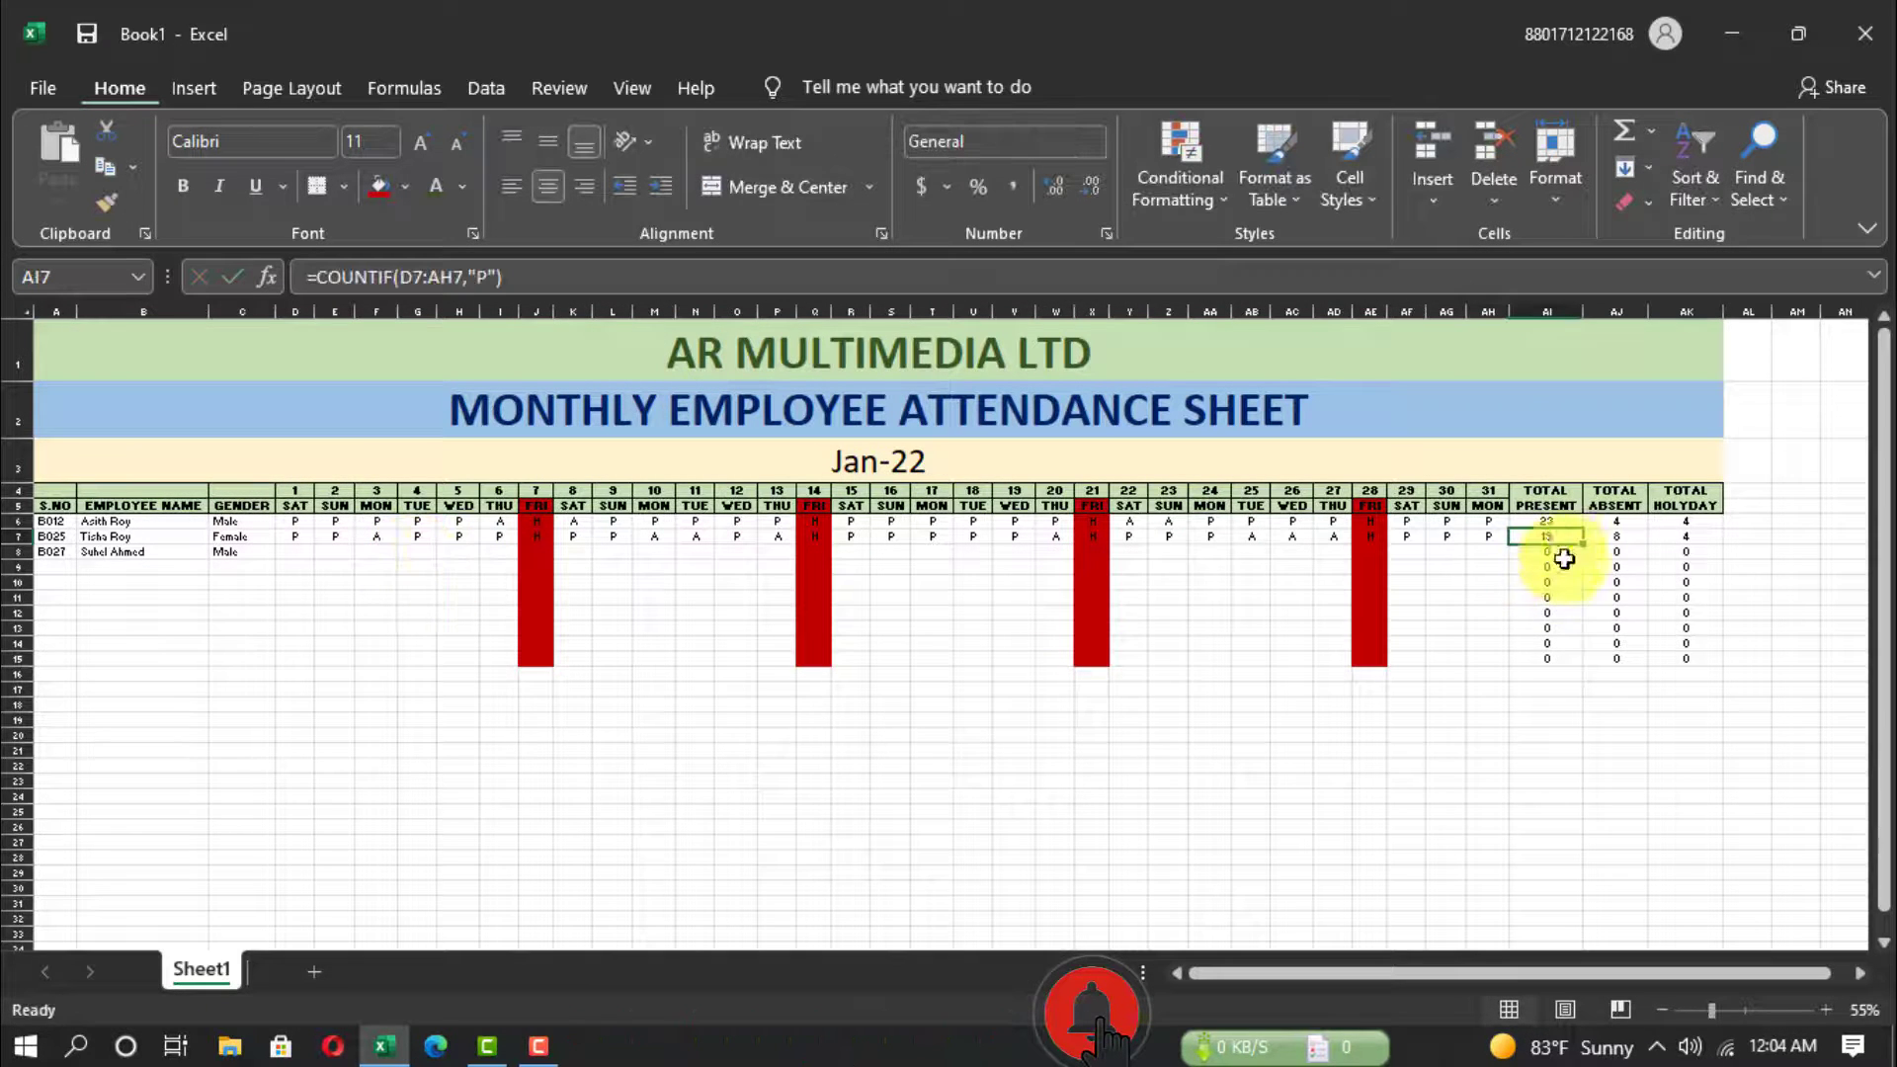
key(ctrl+Down)
click(286, 551)
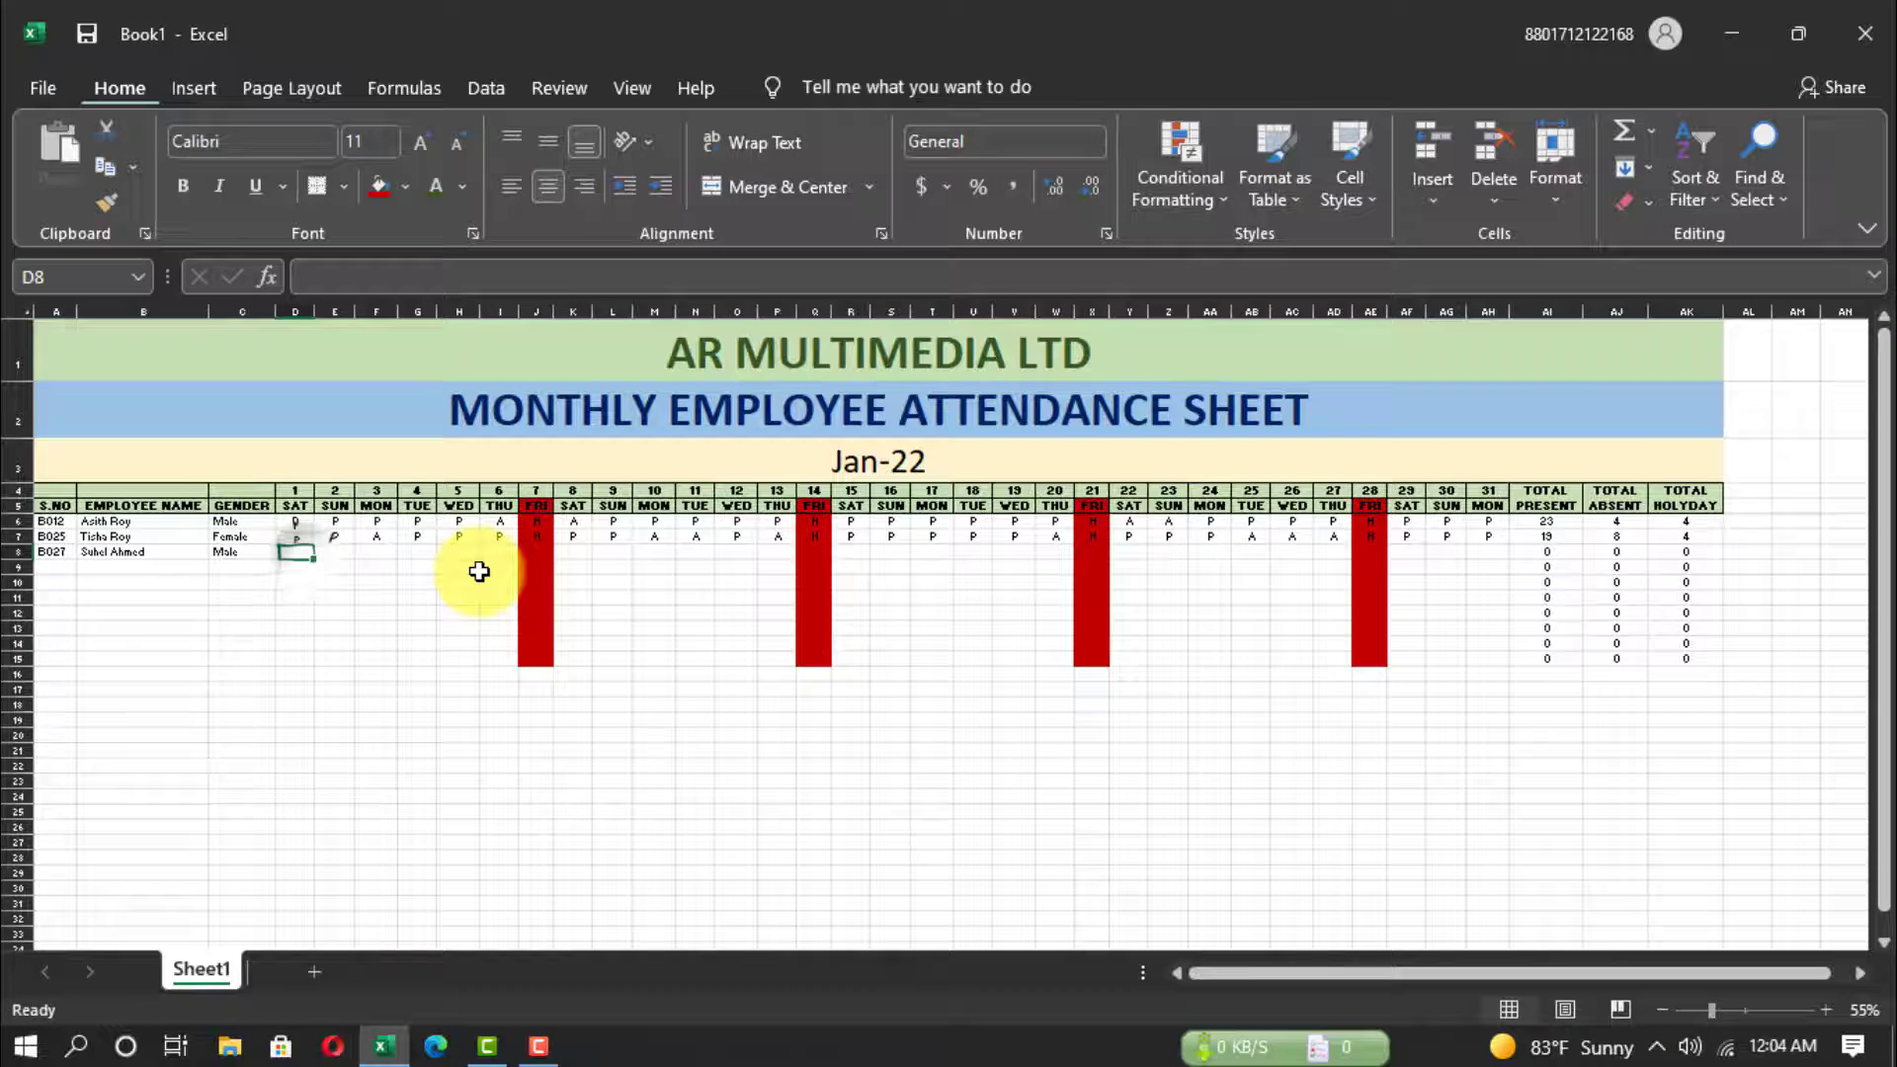
text(A	P	P	P	P	A	H	)
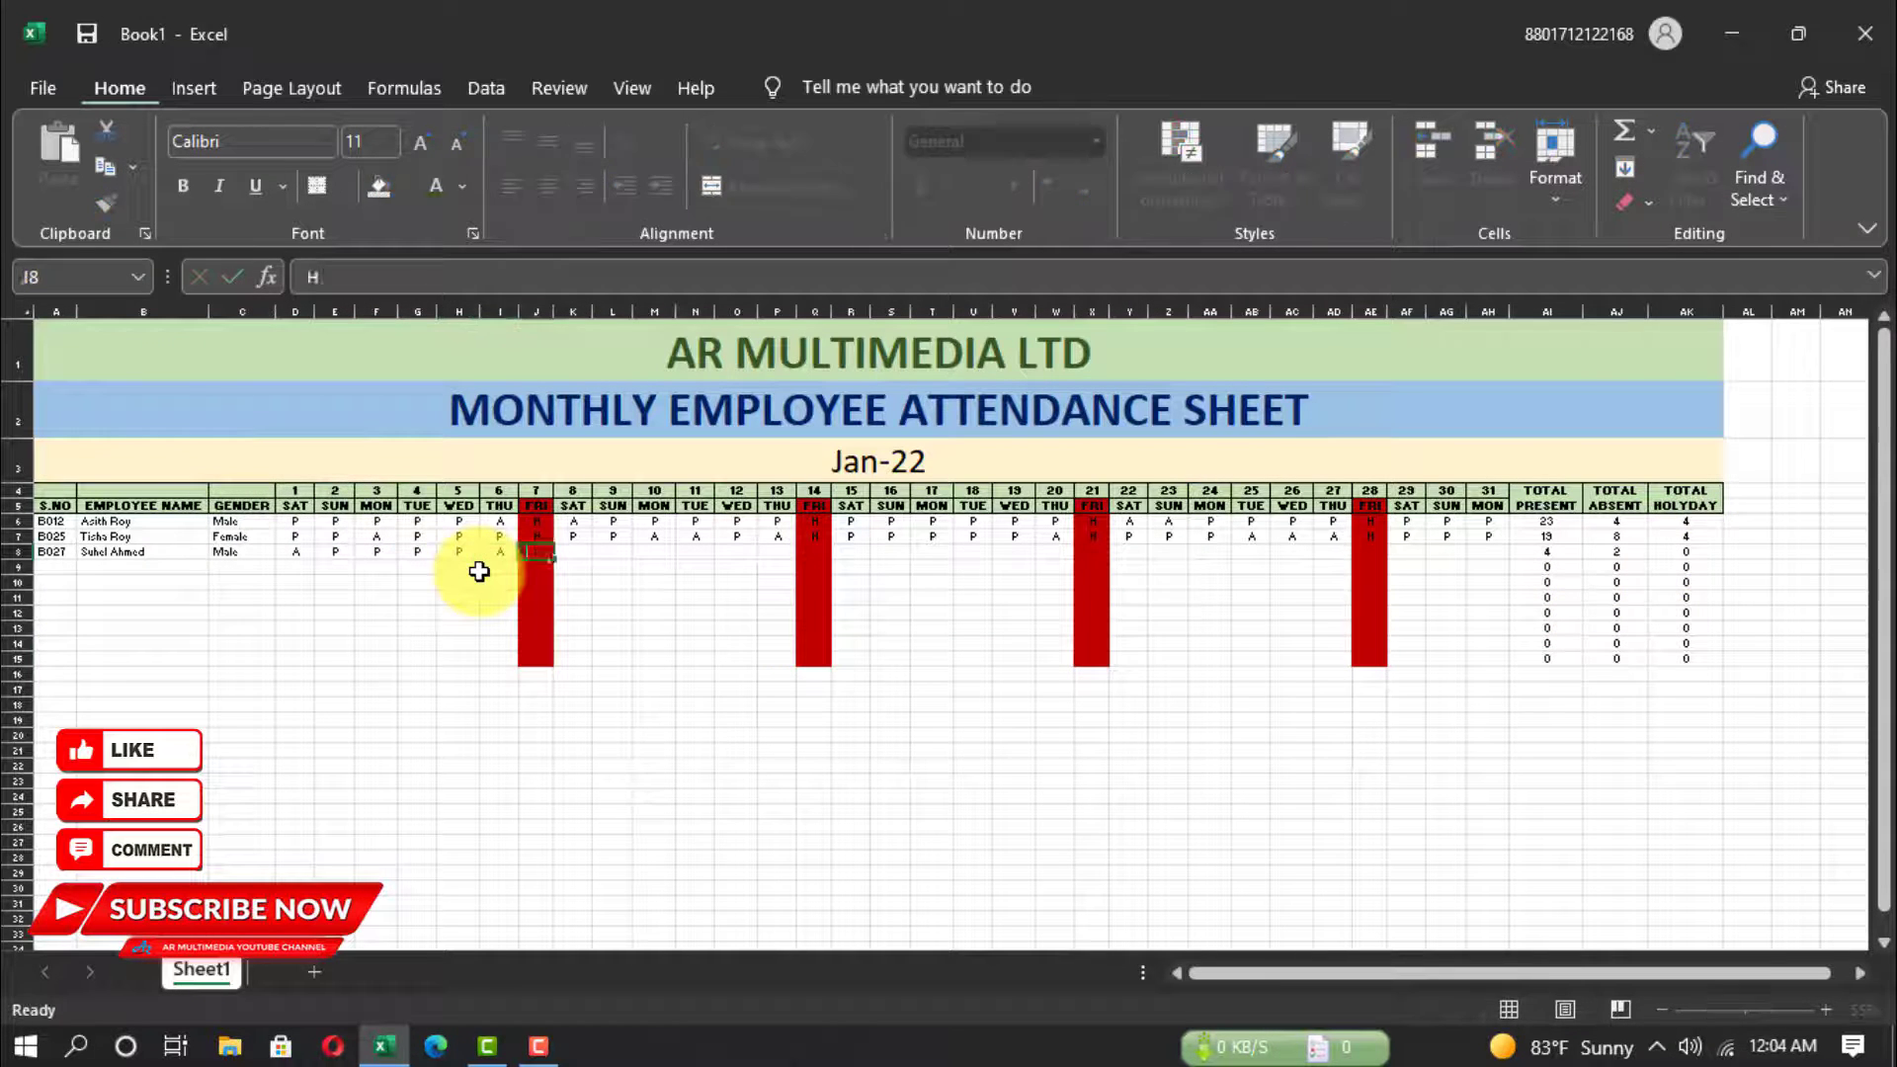
text(P	P	P	P	P	P	H	P	P	P	P	P	)
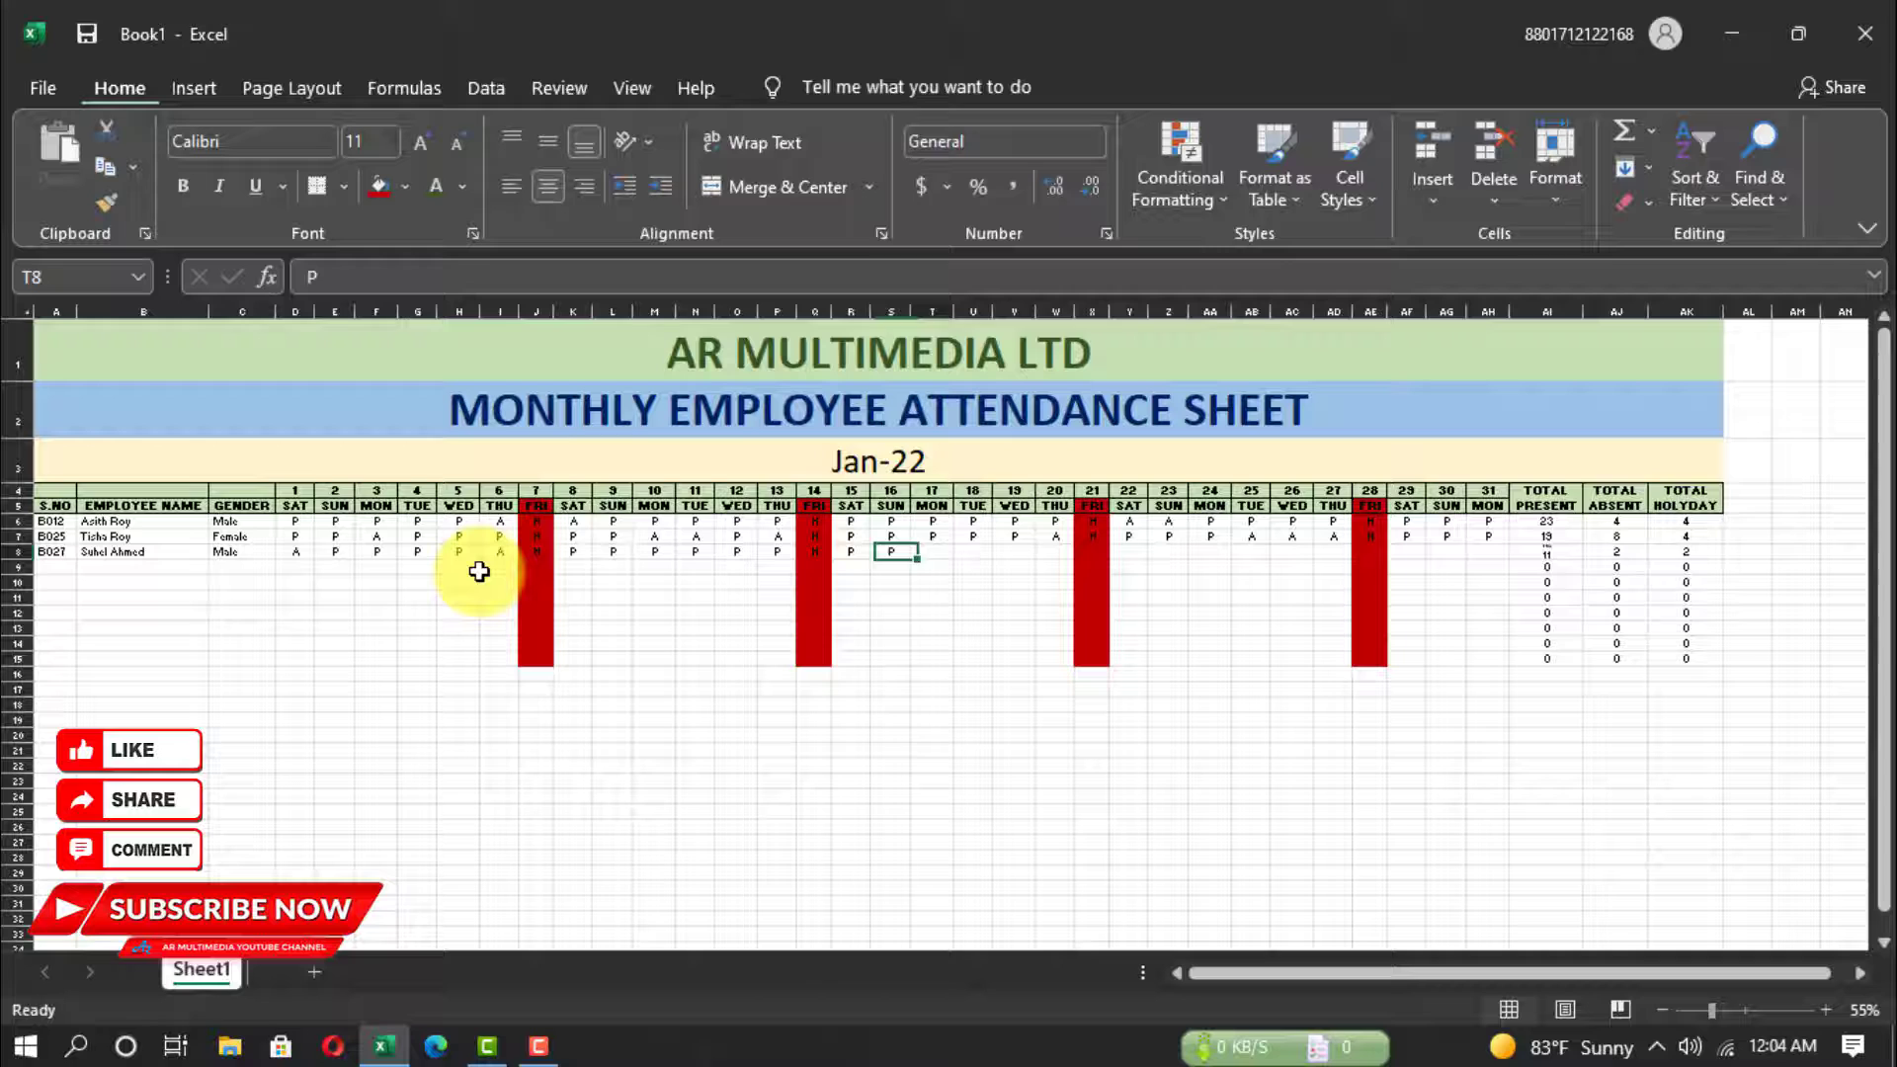
text(A	H	A	A	A	P	)
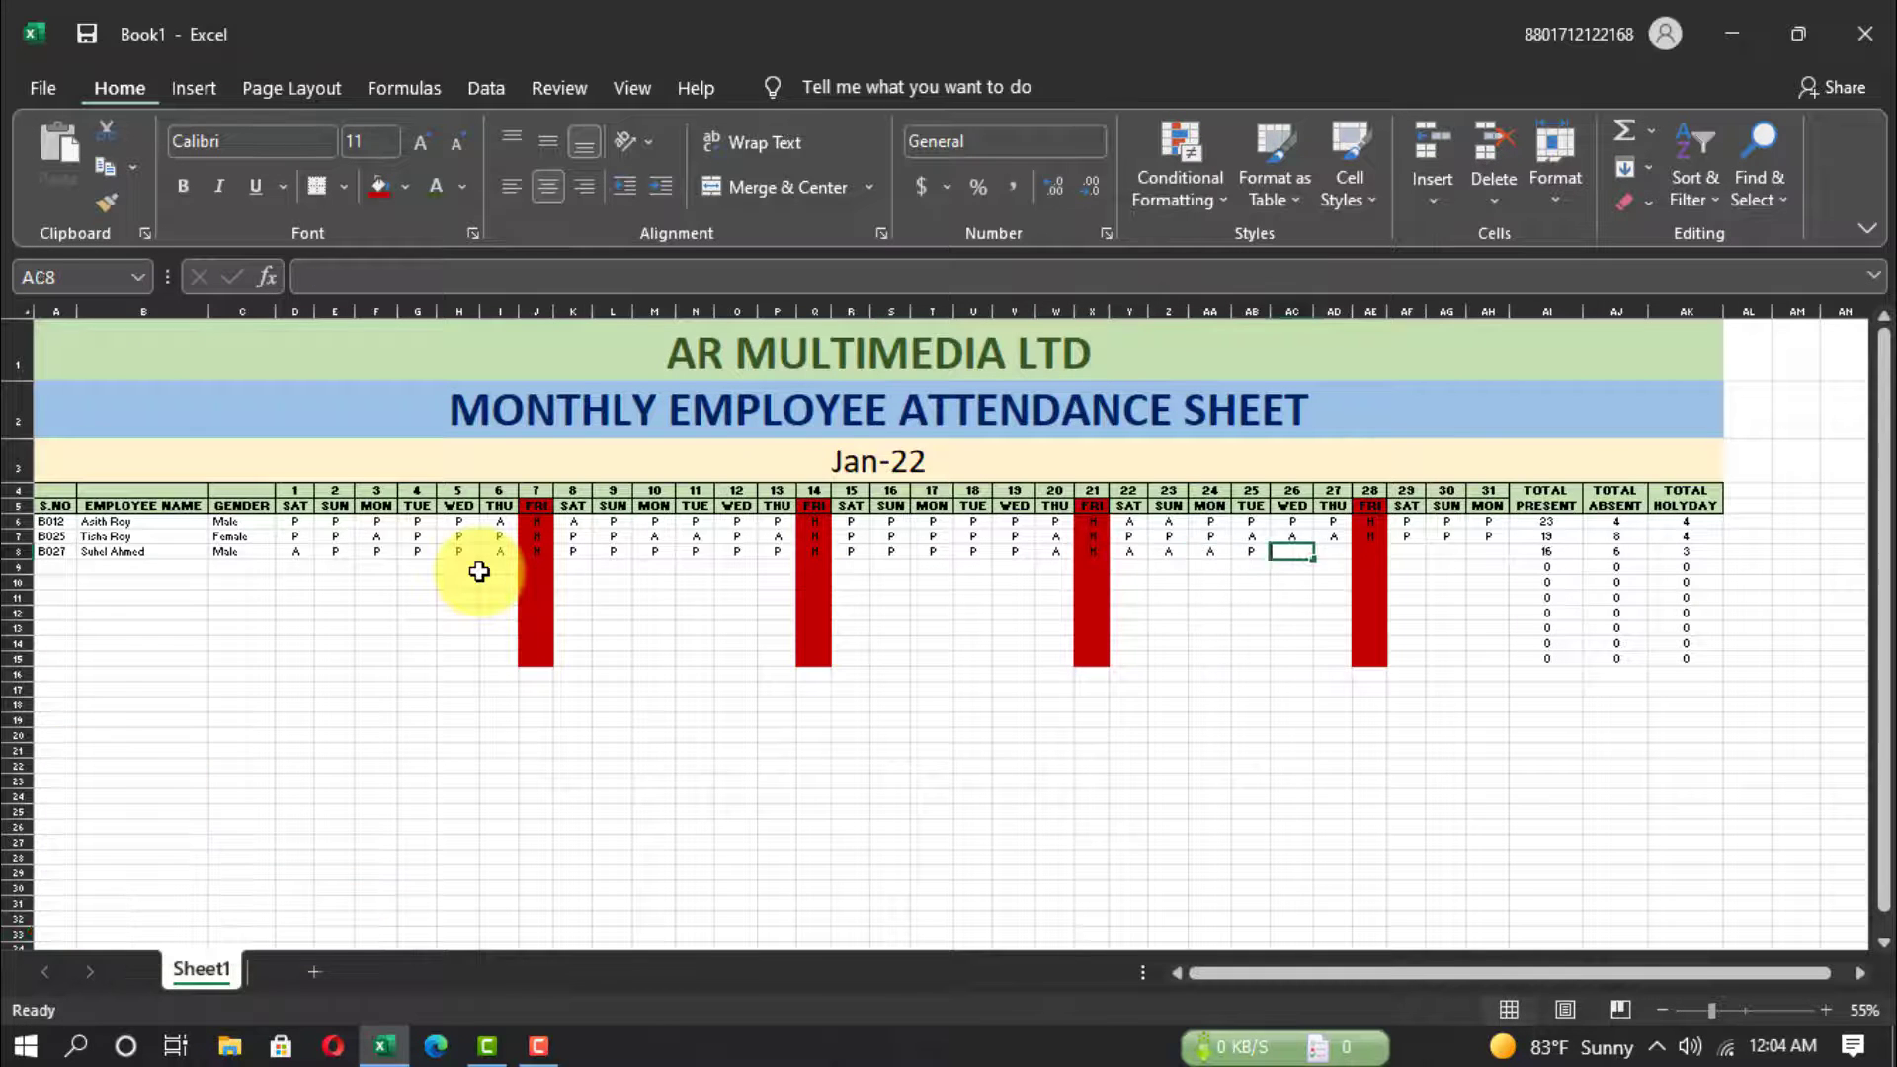
text(P	P	H	P)
Add two new employees, including B237, with genders and marks, then begin row 11's marks.
click(54, 567)
text(B030)
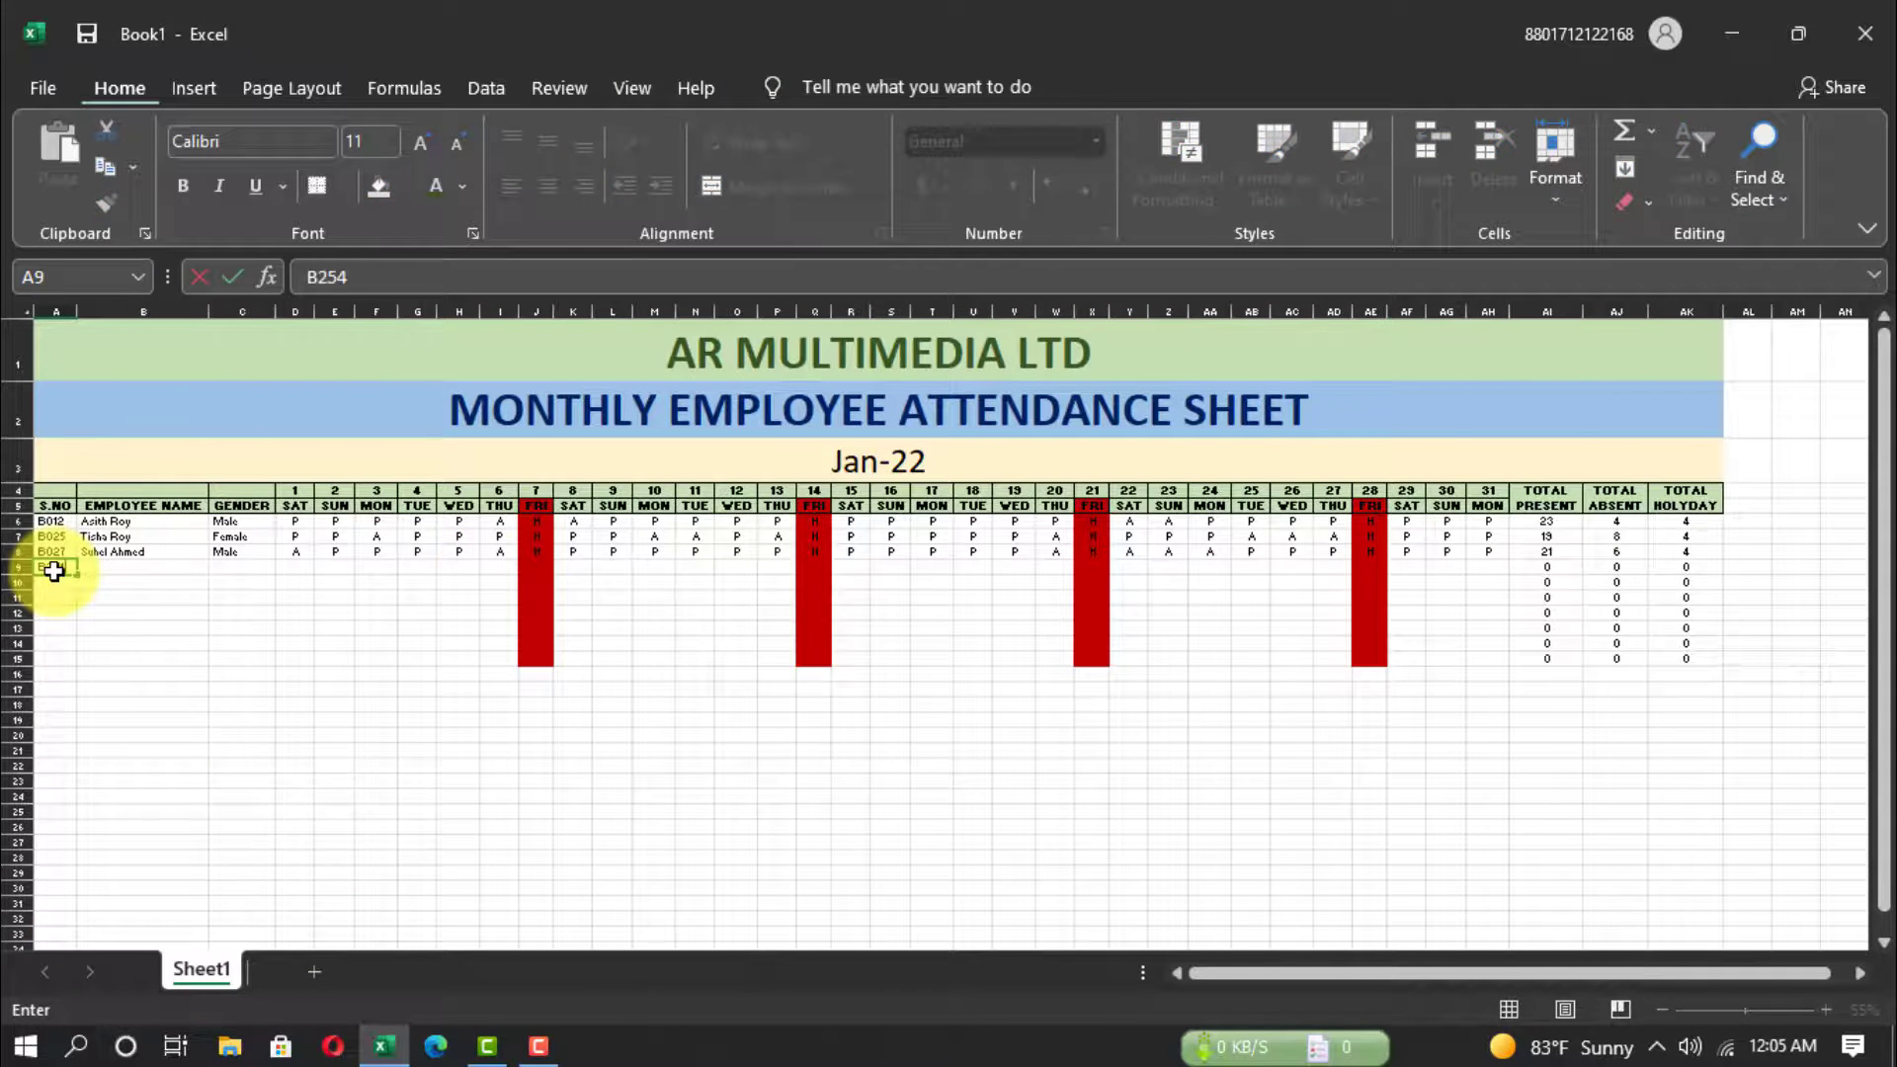
key(Tab)
text(A)
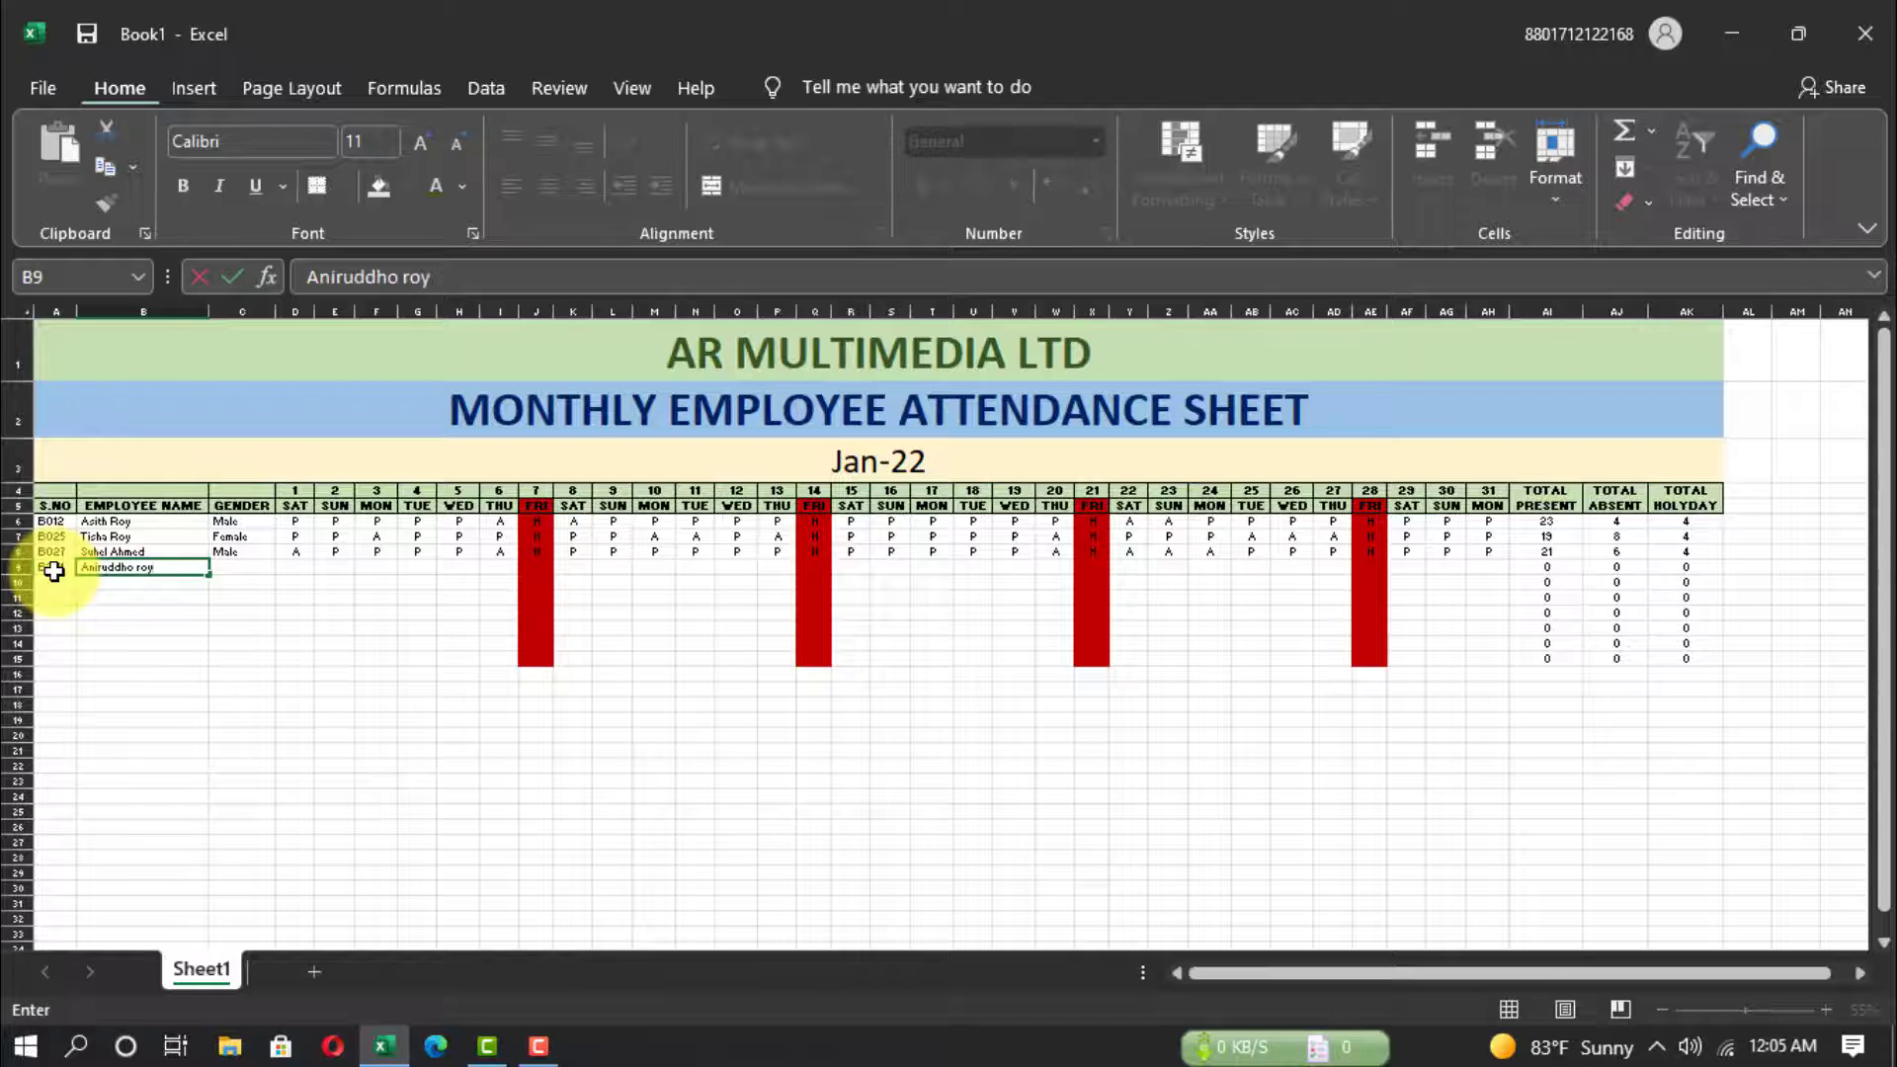
key(Tab)
text(Male	)
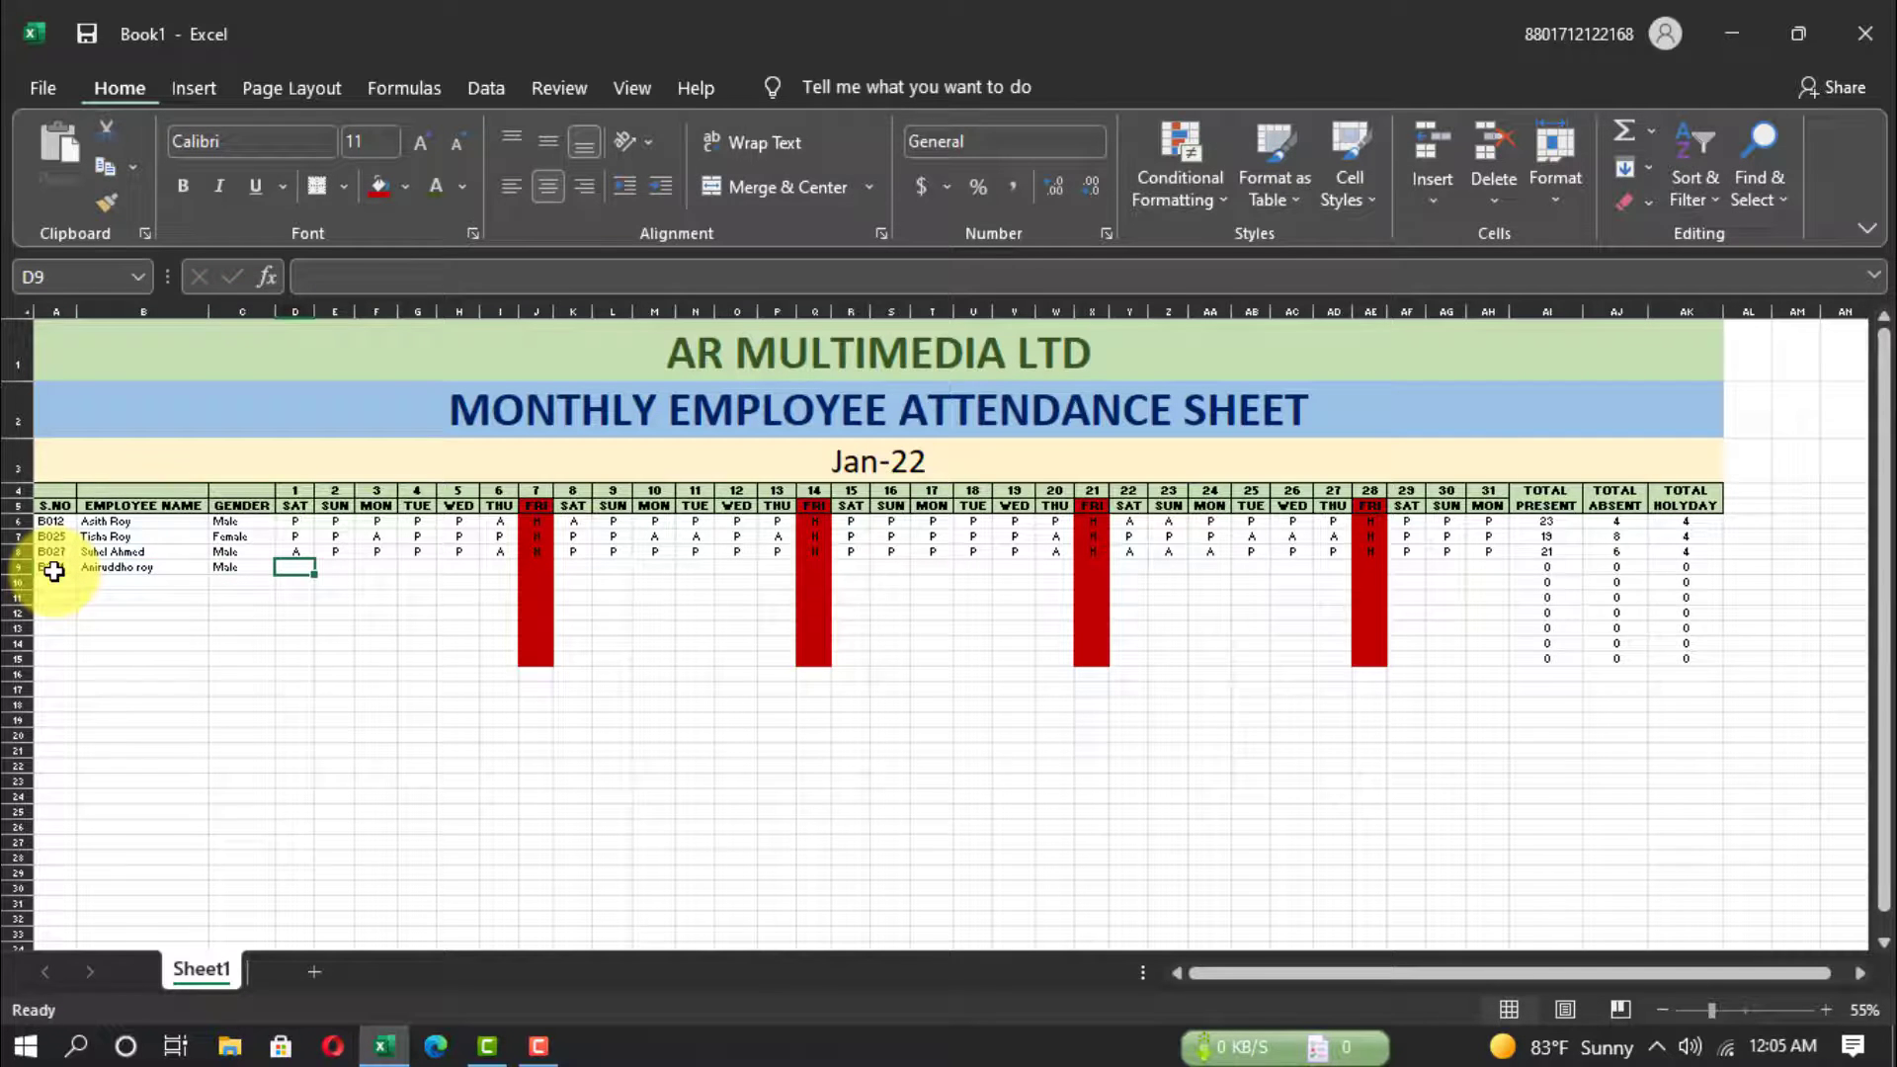
text(P	P	P	P	P	P	H	P	P)
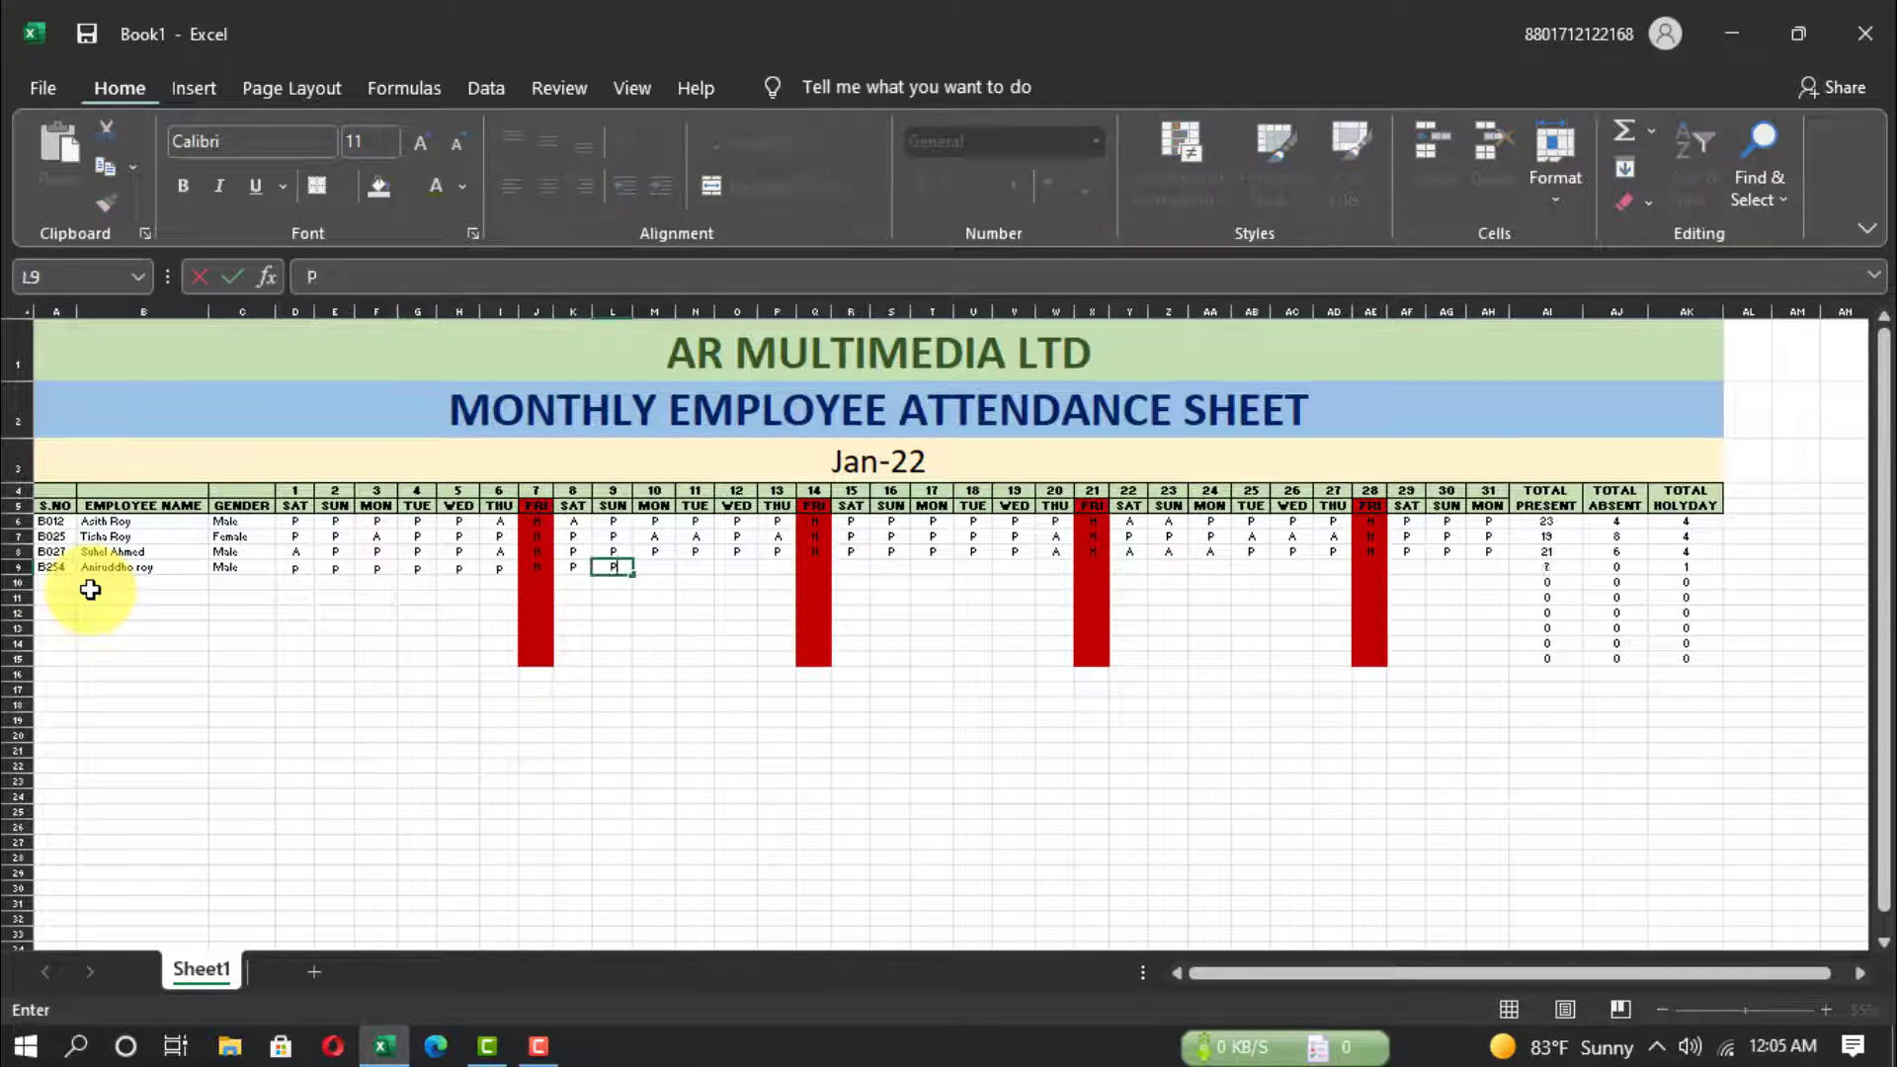
text(	A	A	P	P	H	P	P	P	P	P	P	H	P	P	P	P	P	A	H	P	P	P)
click(54, 584)
text(B23)
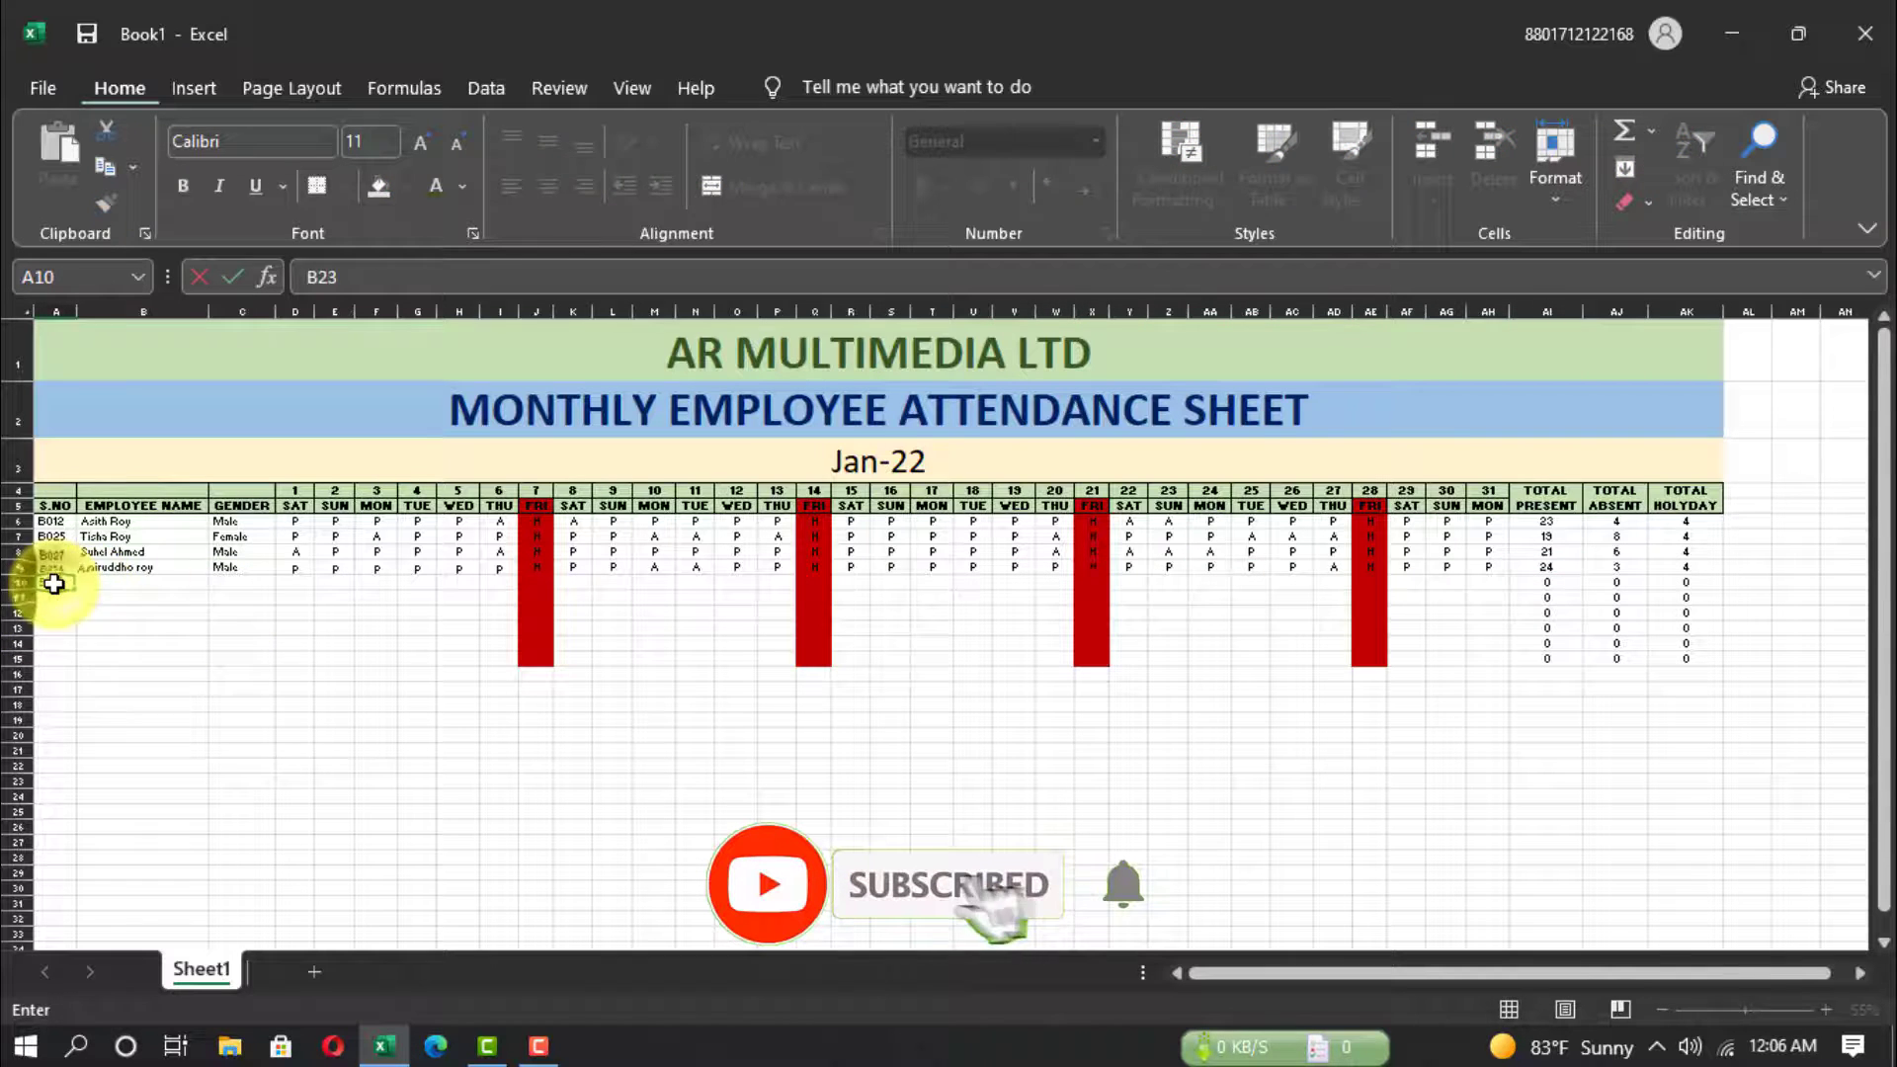
text(7			P	P	P	P	P	P	H	P	P	P	P	P	P	H	A	A	P	P	P	P	H	P	P	P	)
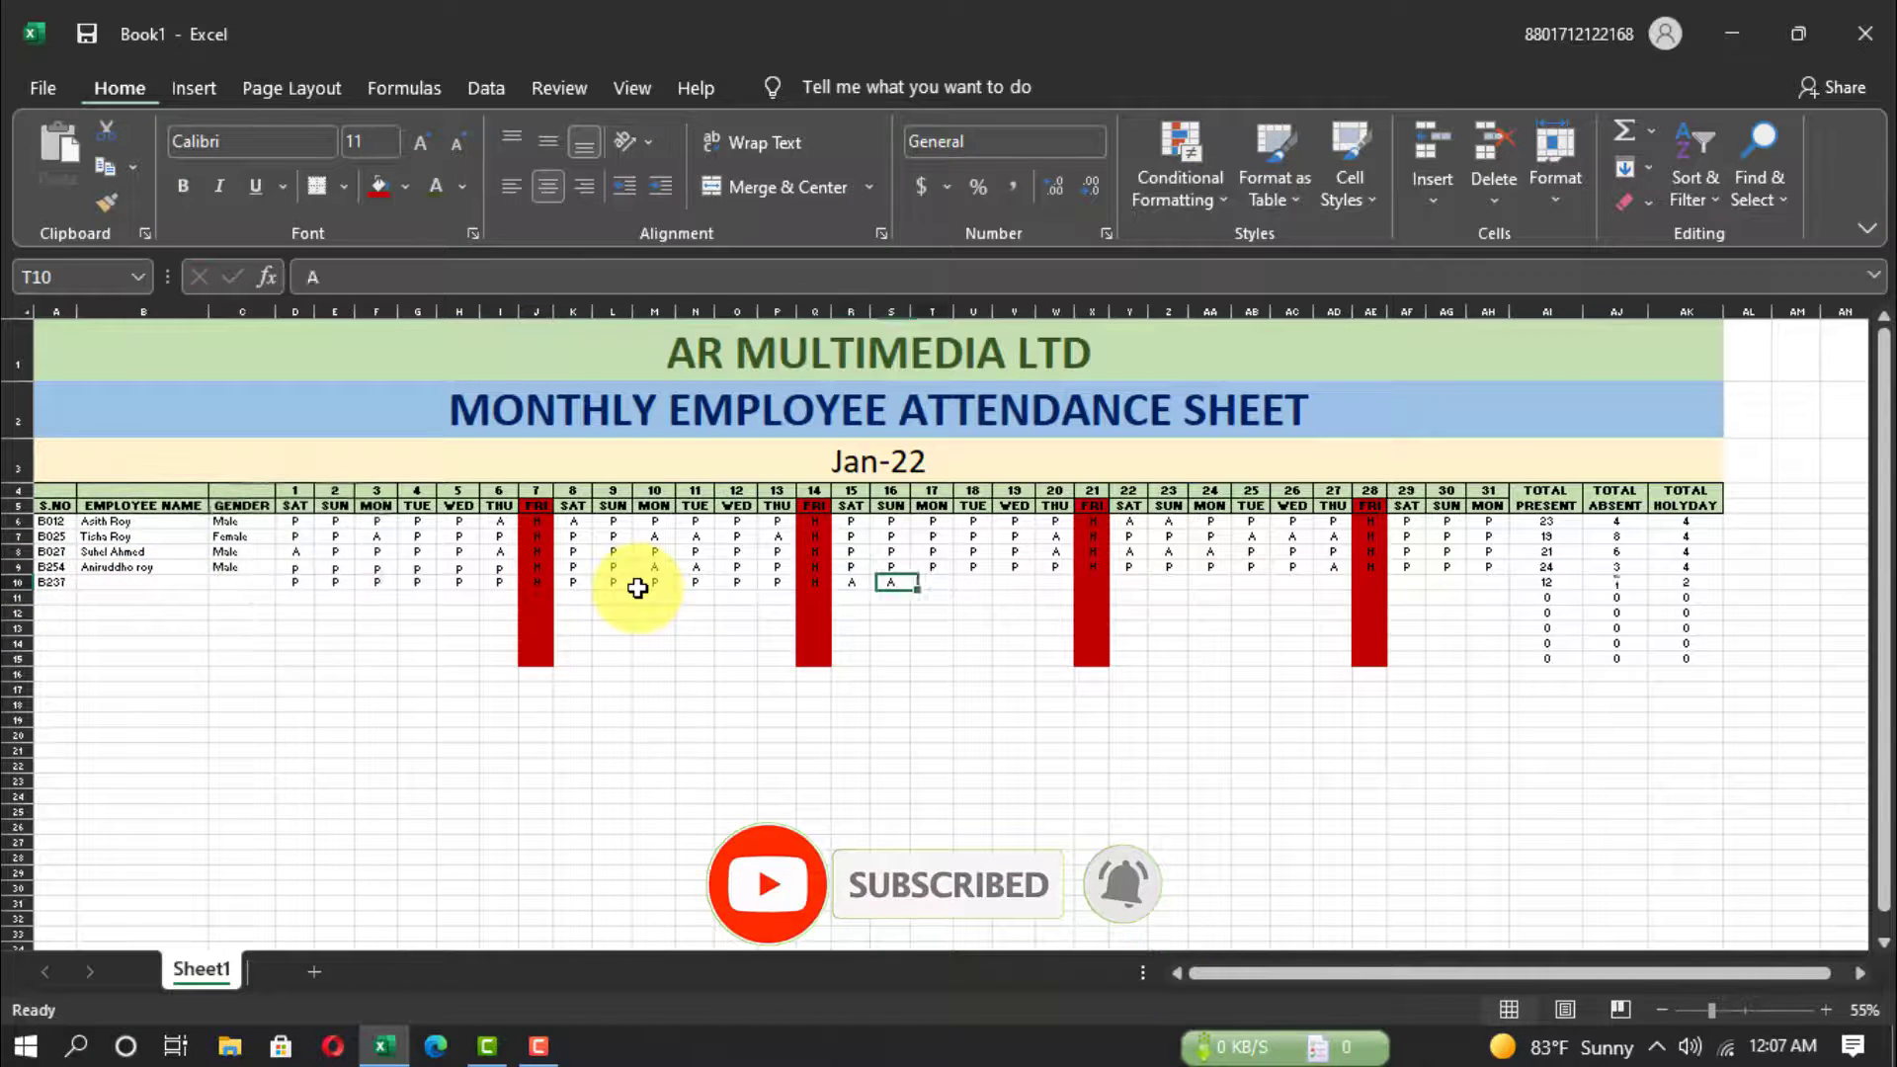
text(A	A	P	H	P	P	P)
click(296, 598)
text(P	P	P	P	P	A	H	P	A	P	P	P	P	H	P	P	)
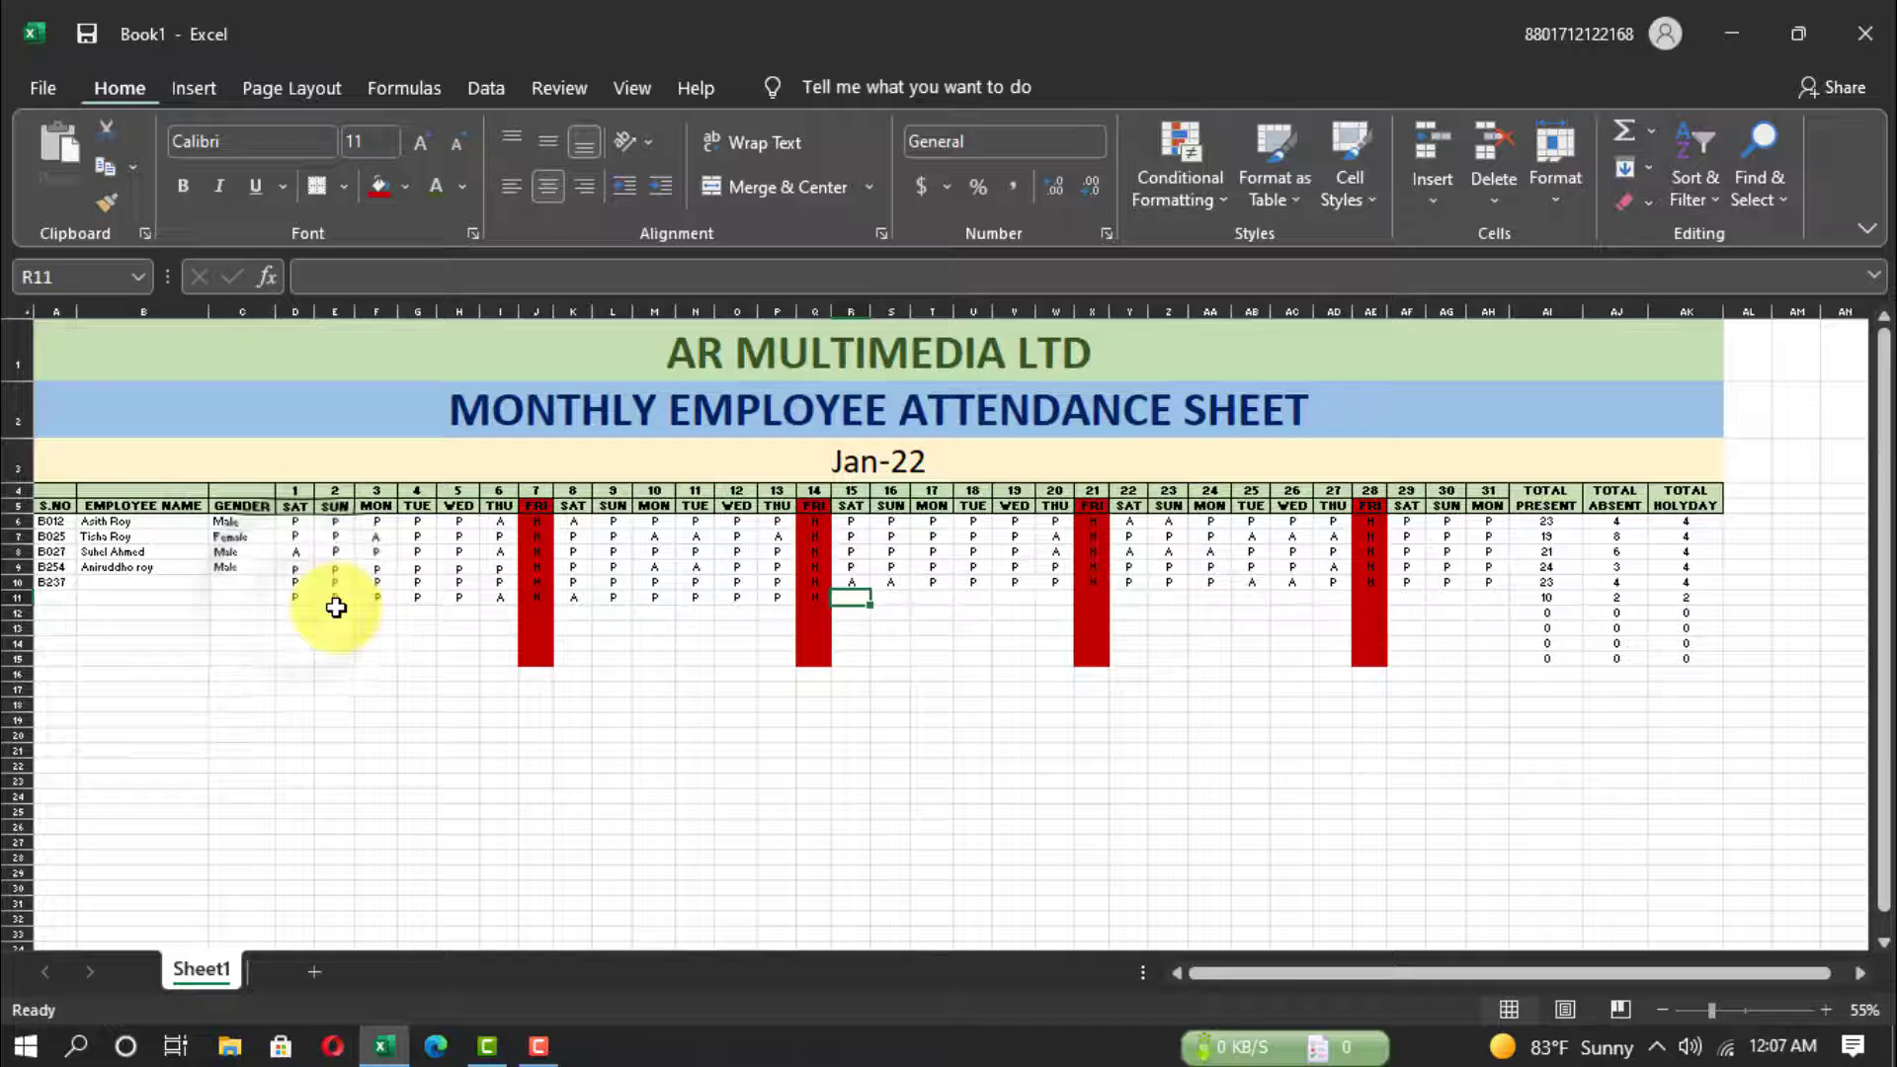
text(P	P	P	P	H	P	P	P	P	P)
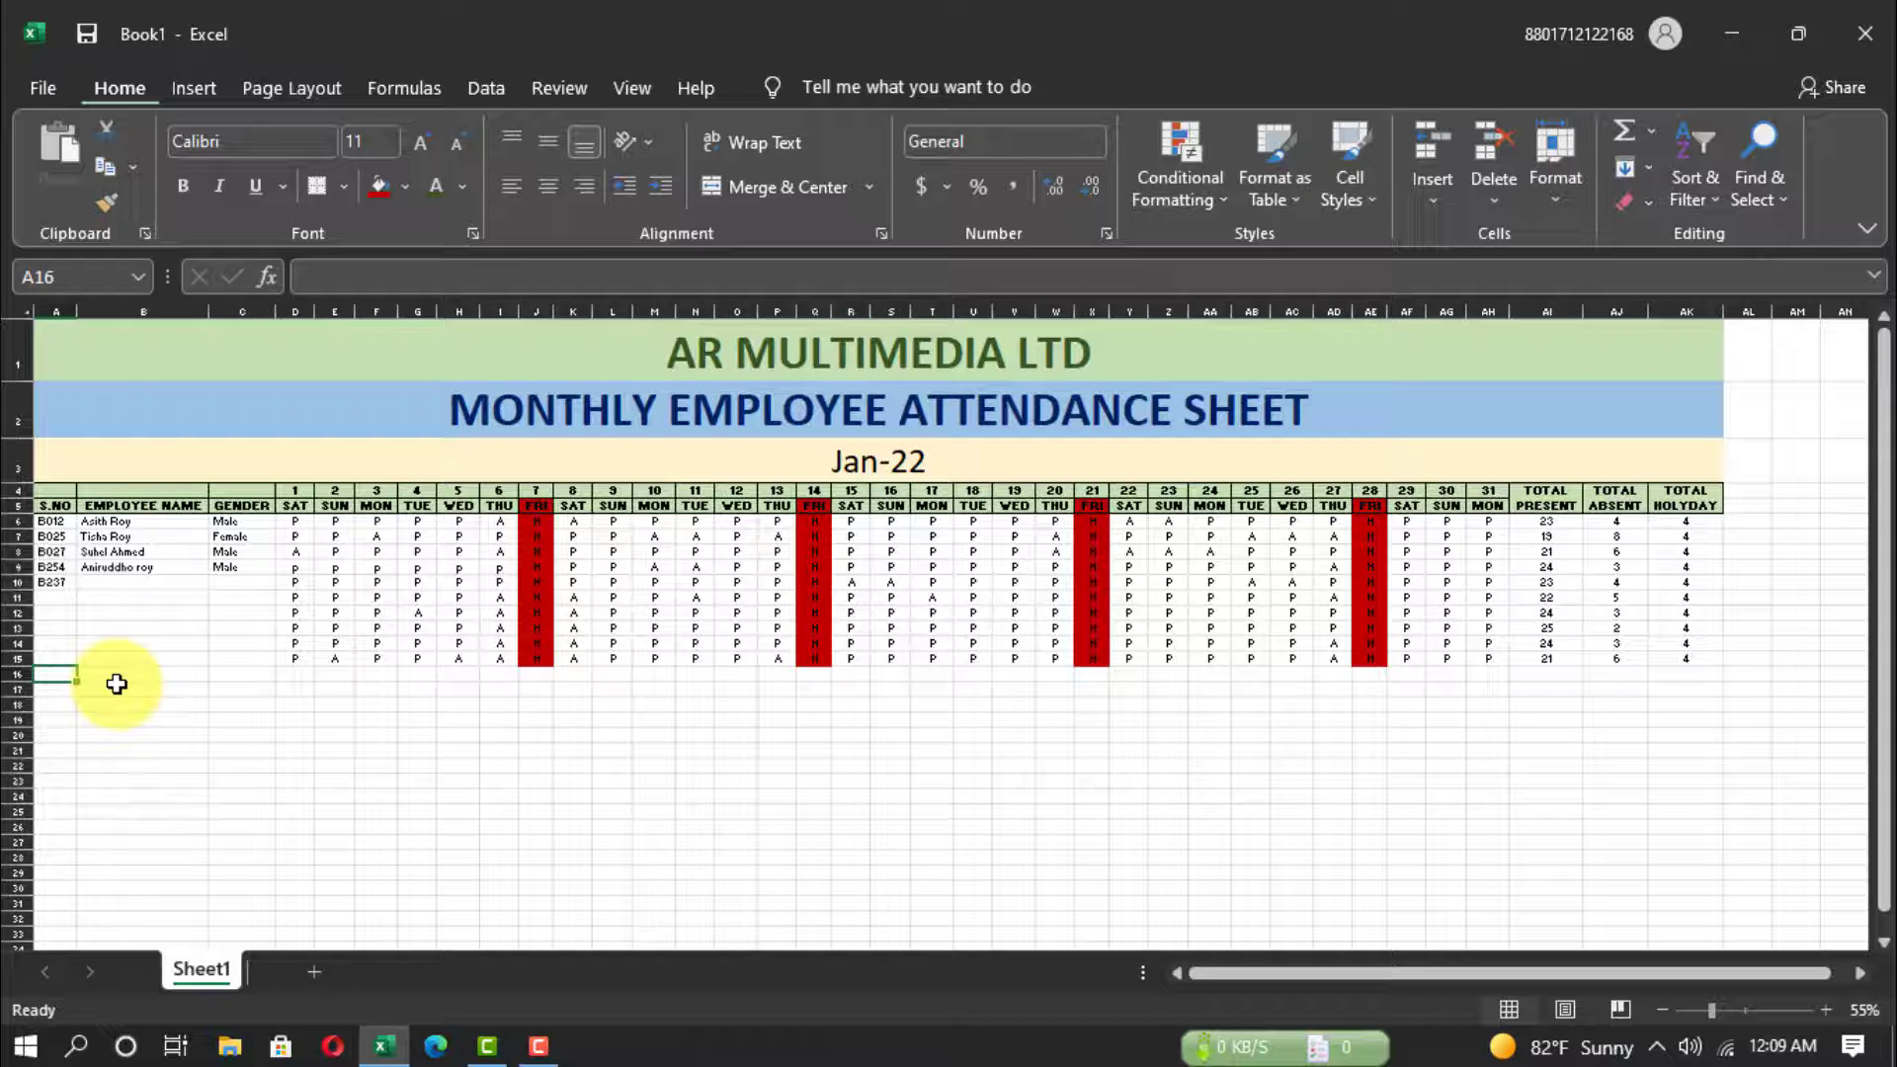
Fill A16:AK16 with light green as a band beneath the ten employee rows.
drag(65, 673, 1659, 675)
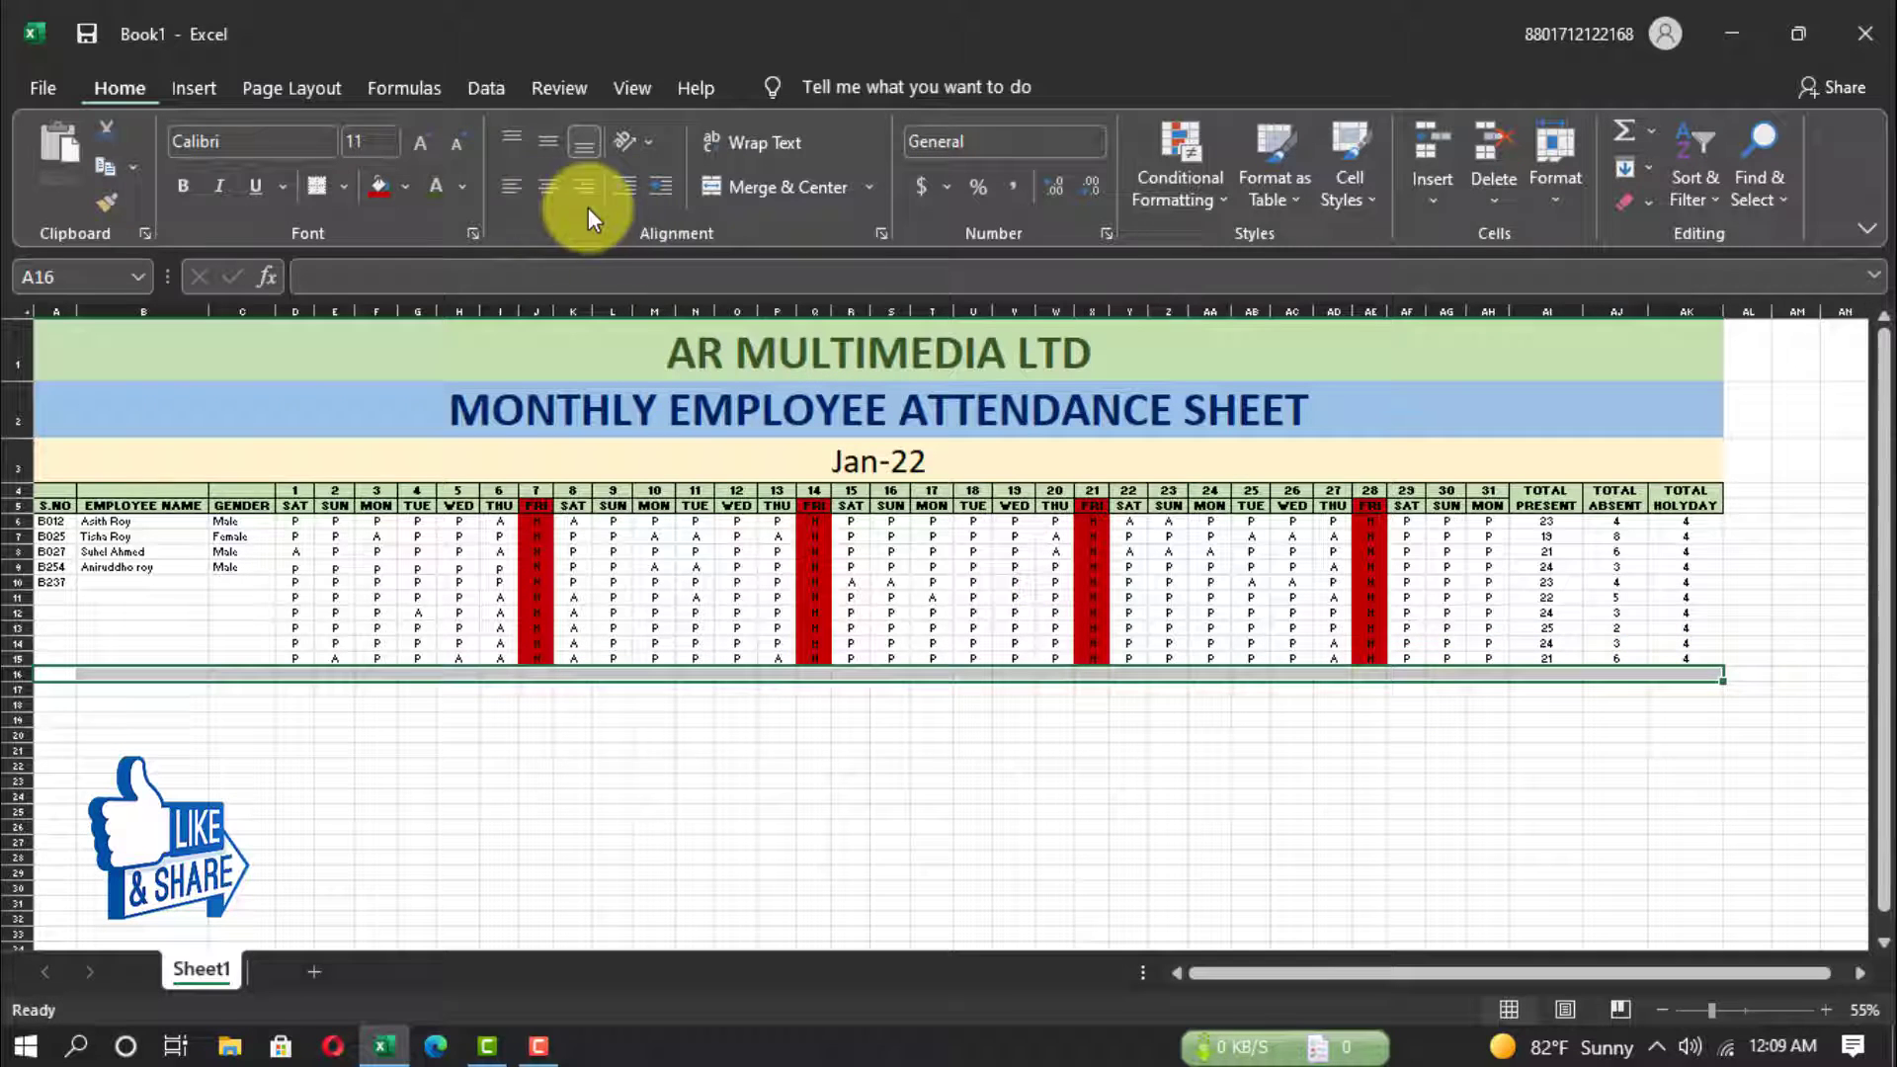
click(400, 183)
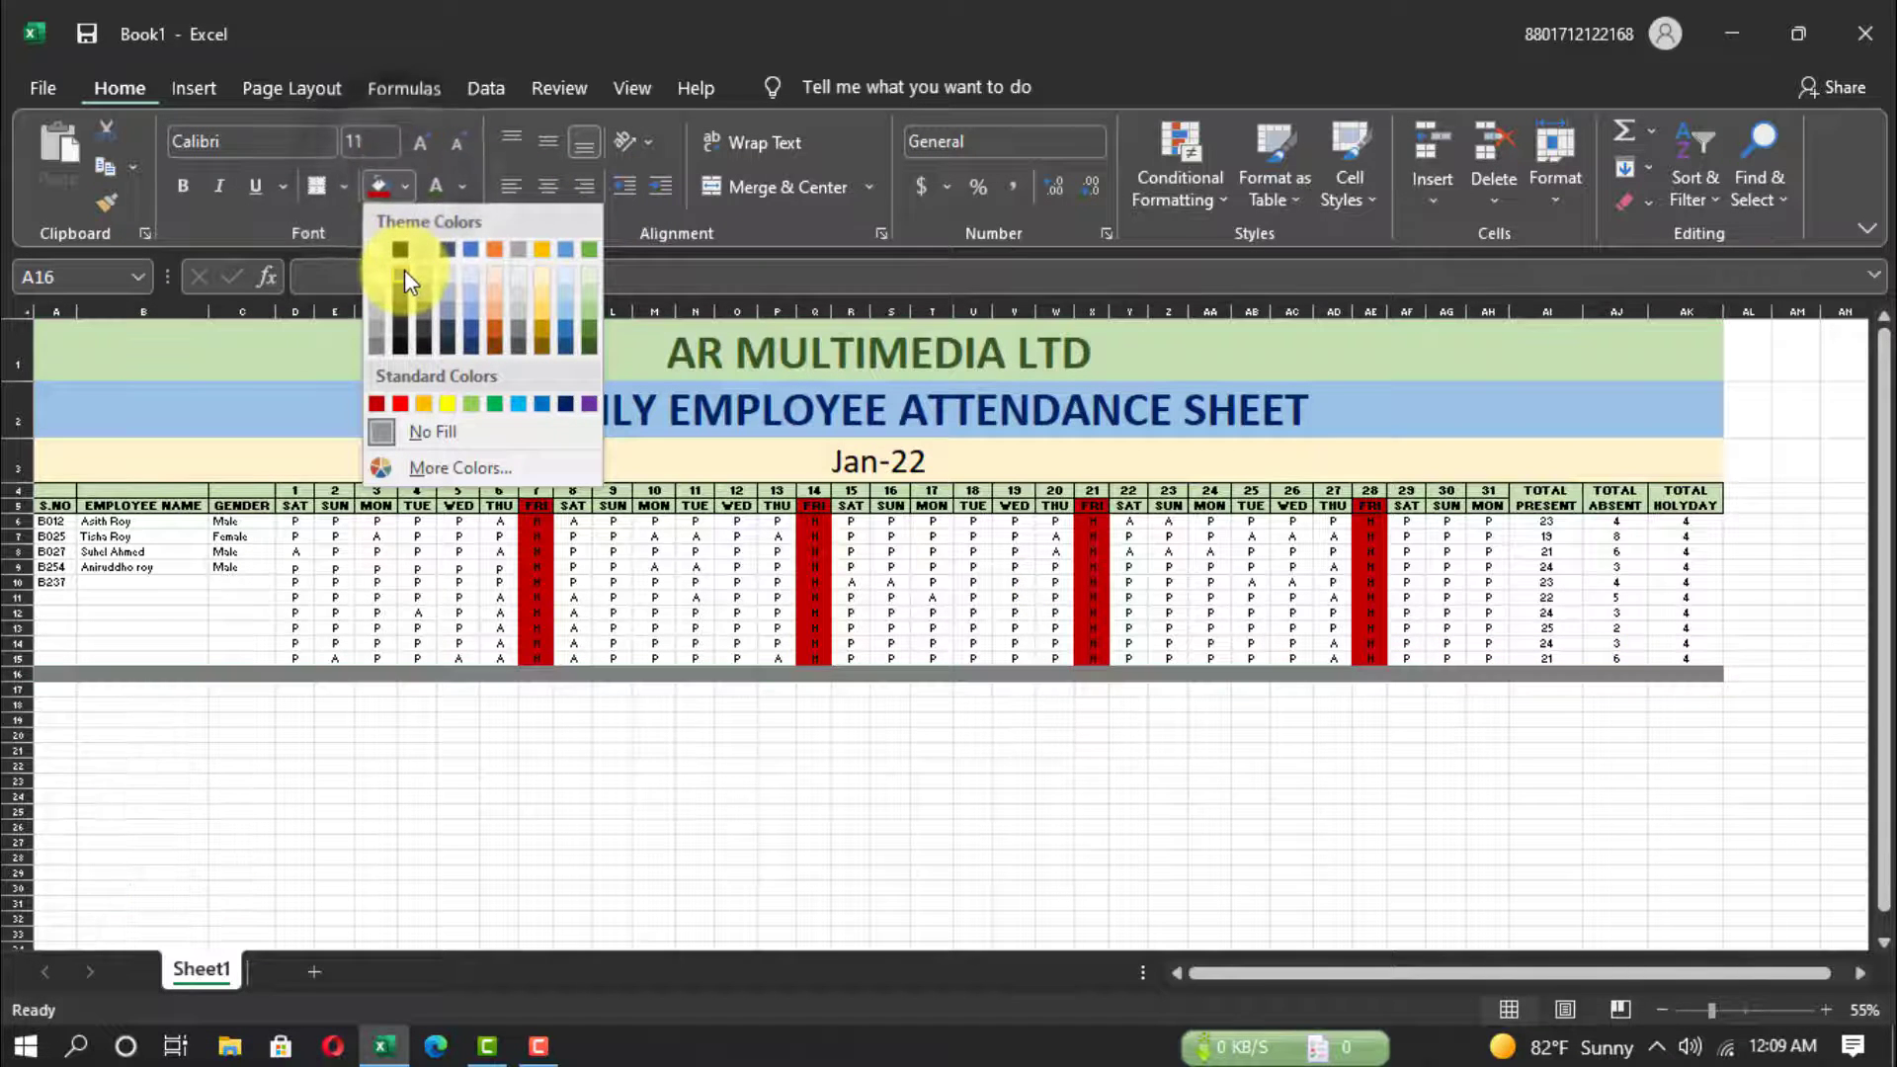
click(584, 305)
click(777, 781)
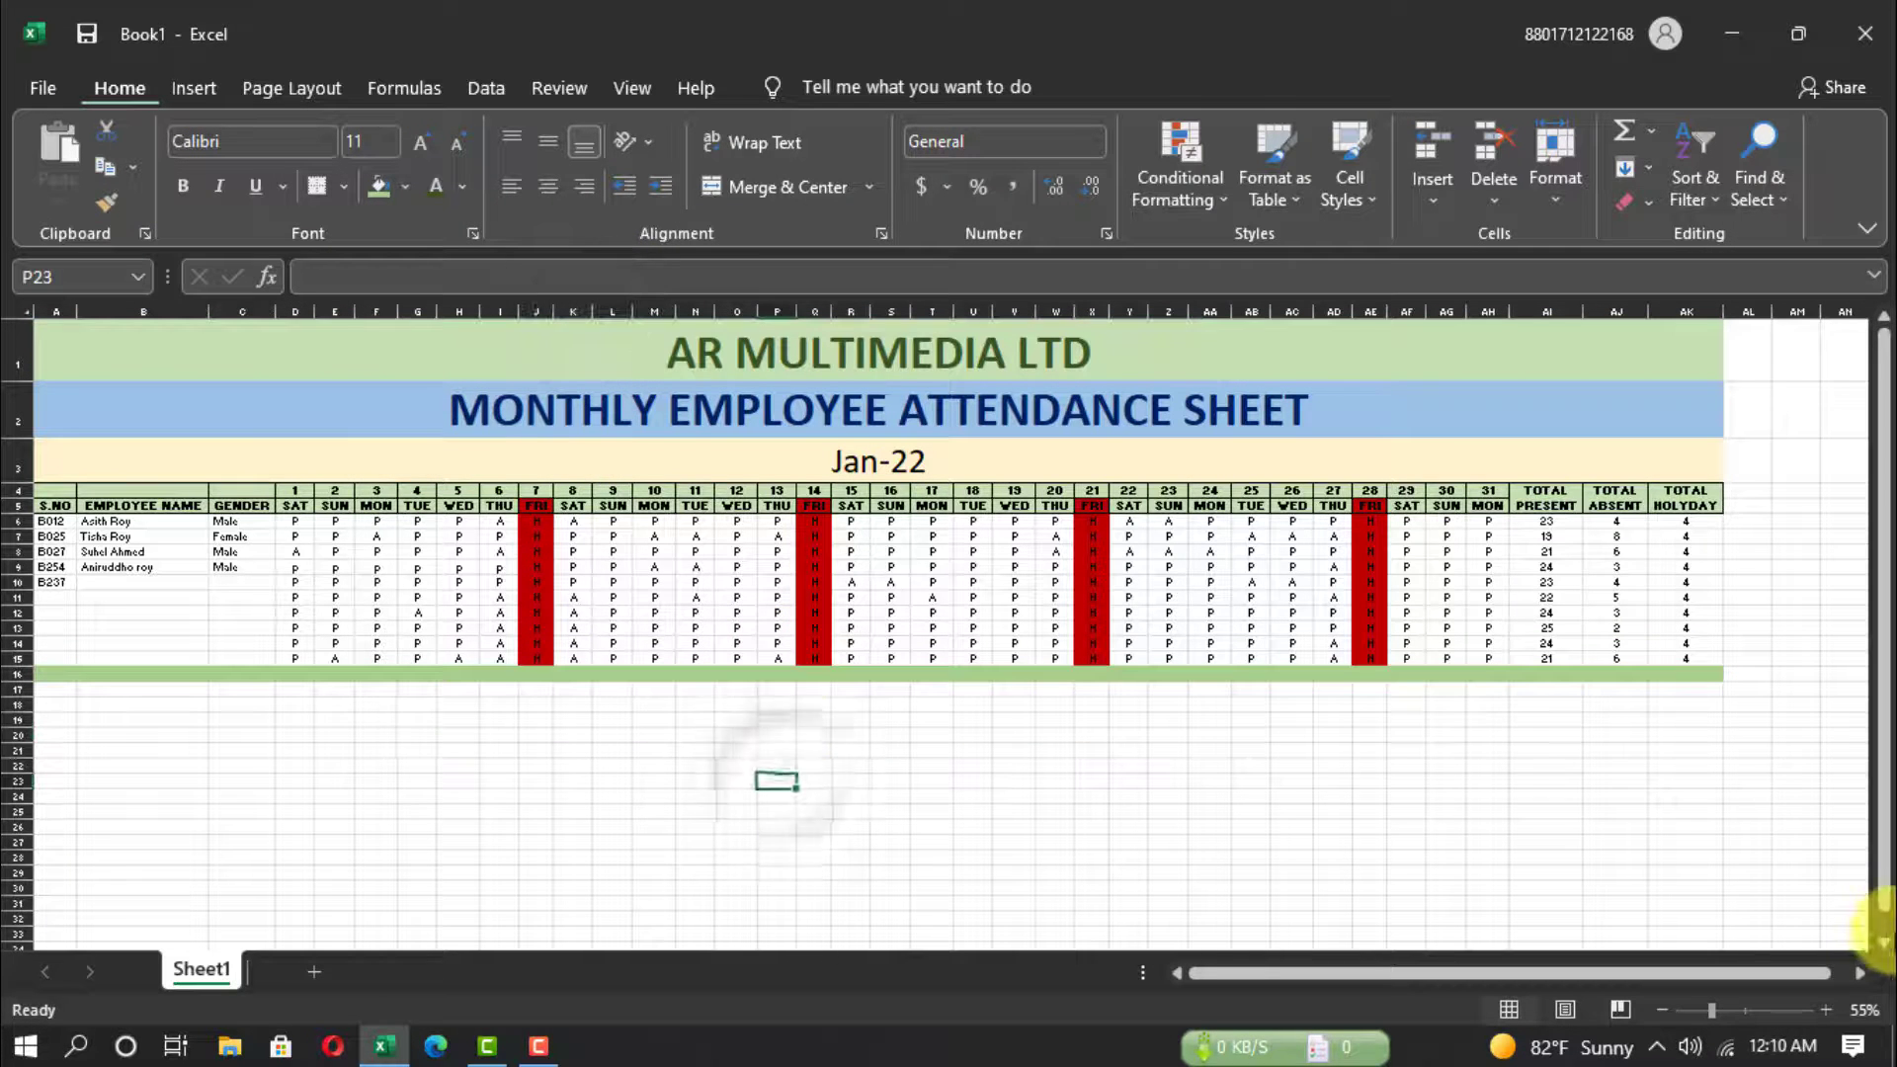
click(1714, 1010)
click(676, 847)
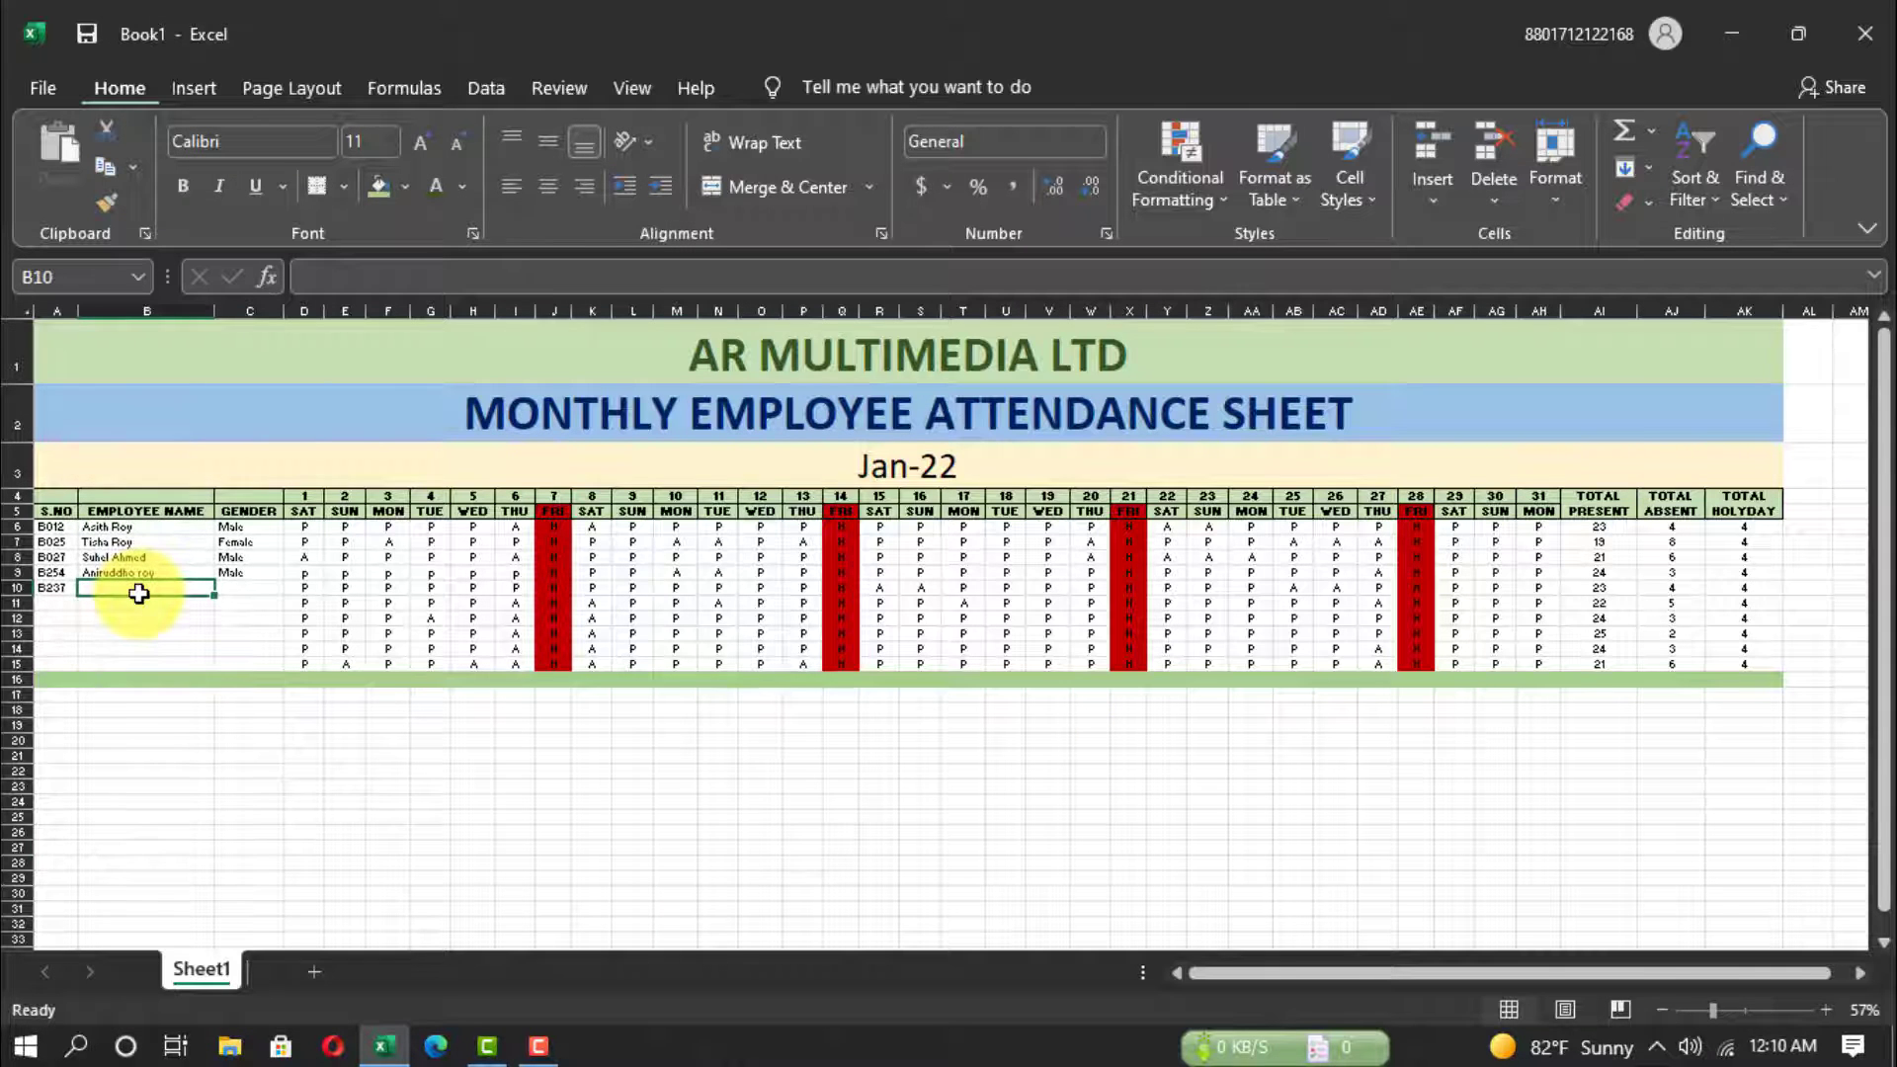
text(Kamal Ahmed)
click(57, 603)
text(M546)
key(Tab)
text(G125)
click(136, 620)
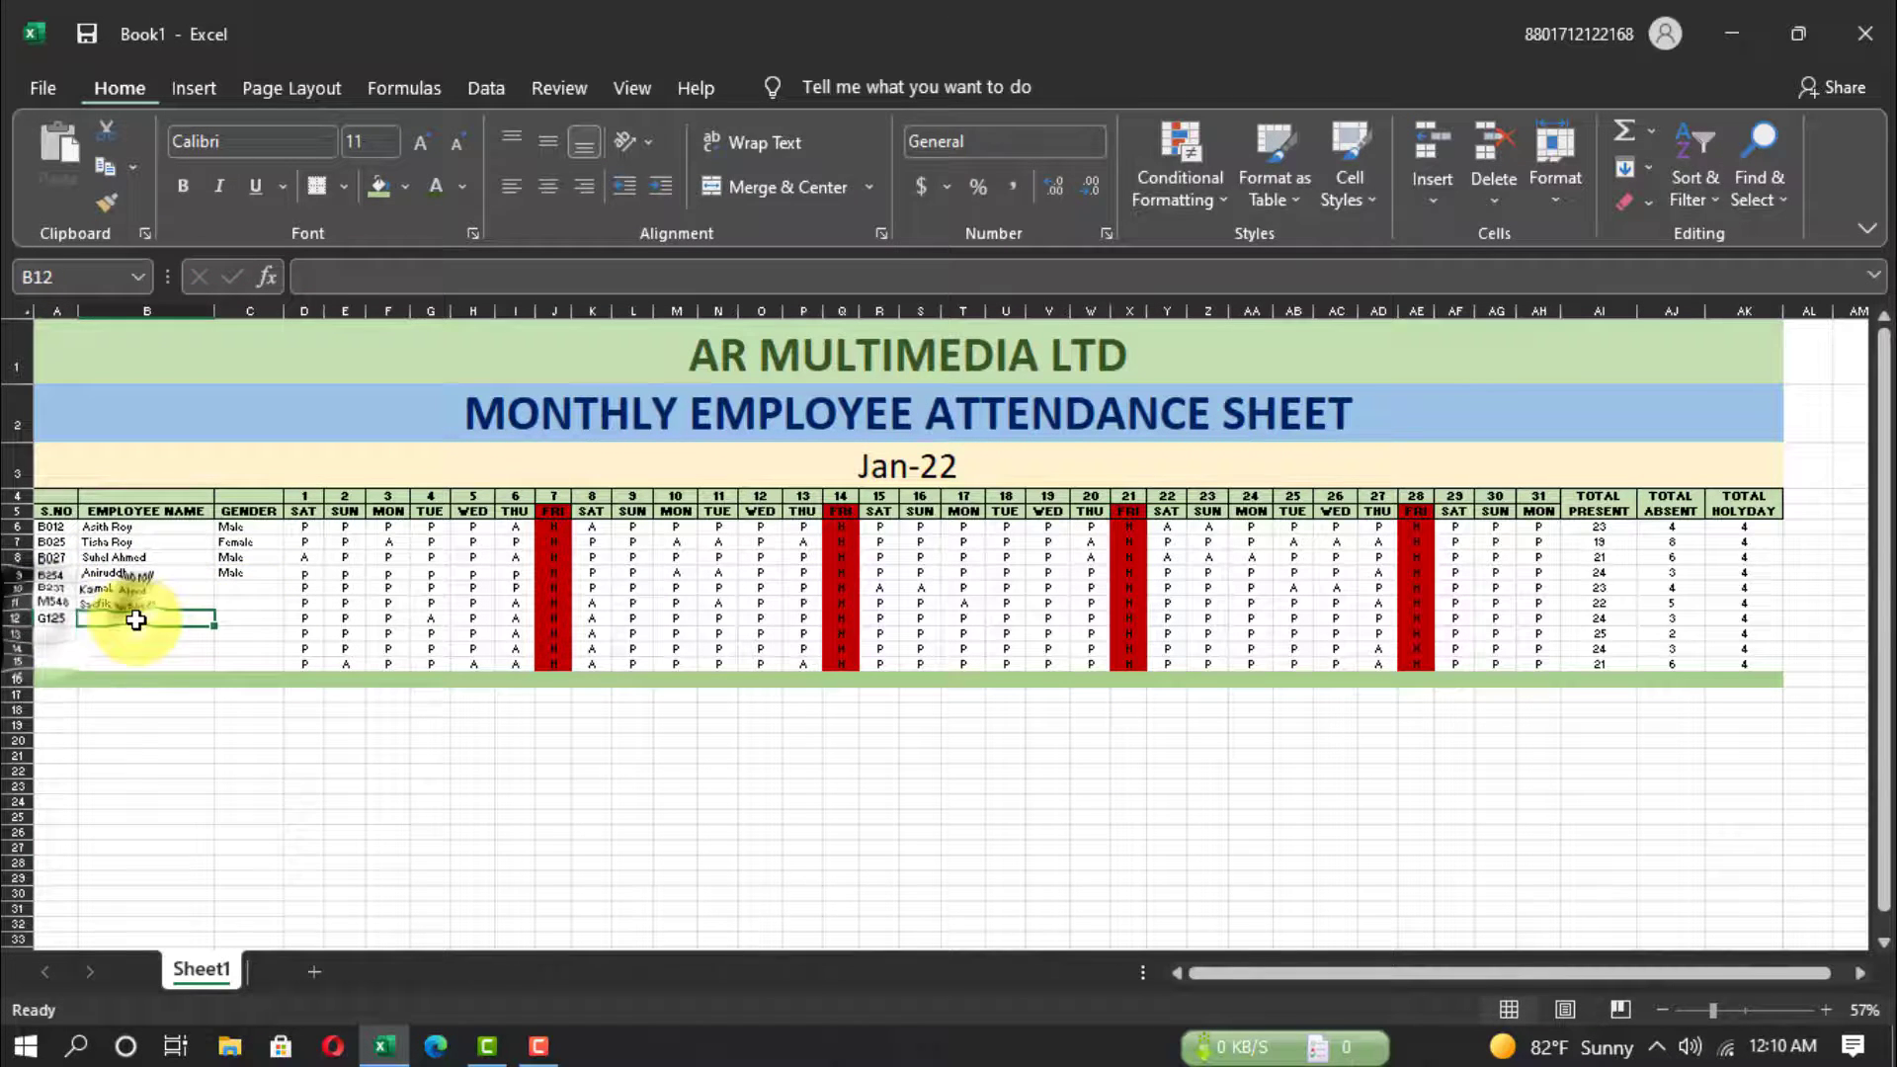
text(Farhana Begum)
click(242, 588)
text(Male)
click(49, 634)
text(G120Monsur)
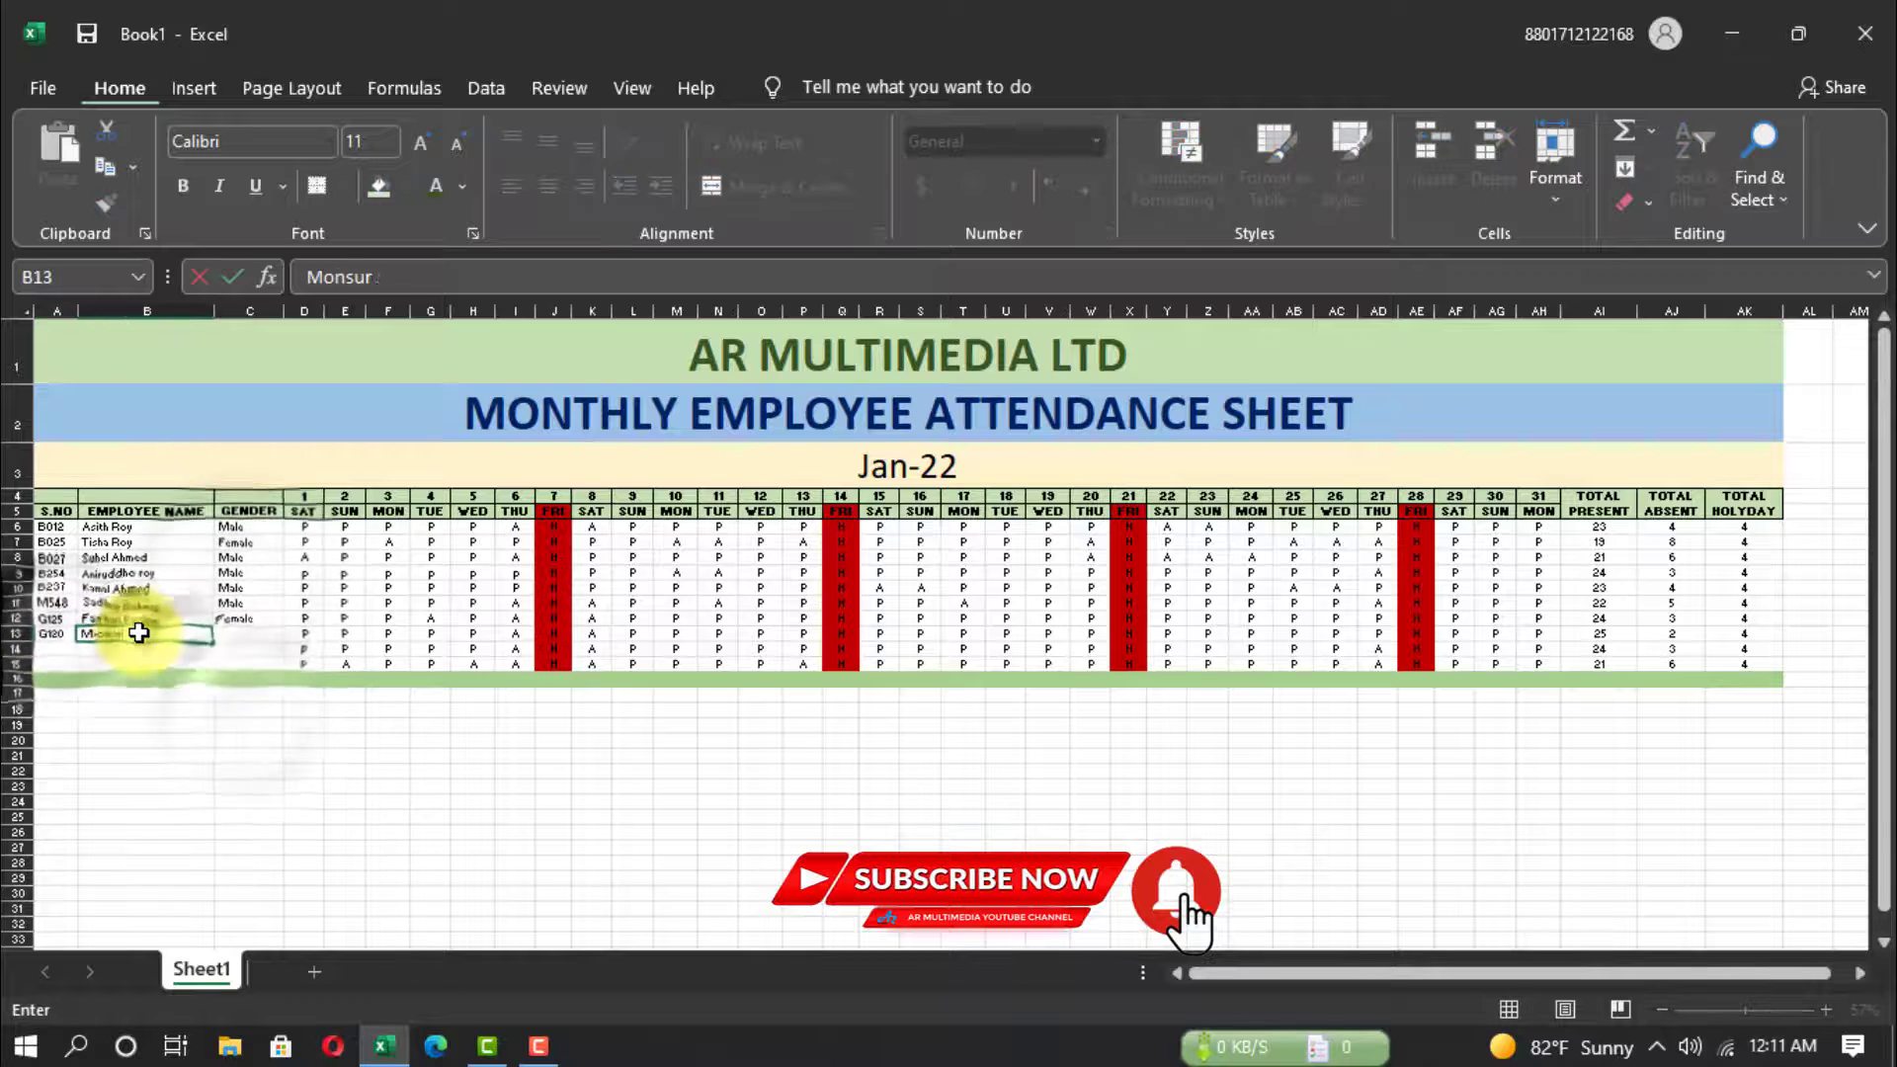
text( Ahmed)
click(49, 649)
text(W452)
key(Tab)
text(Ripon Maya)
click(157, 661)
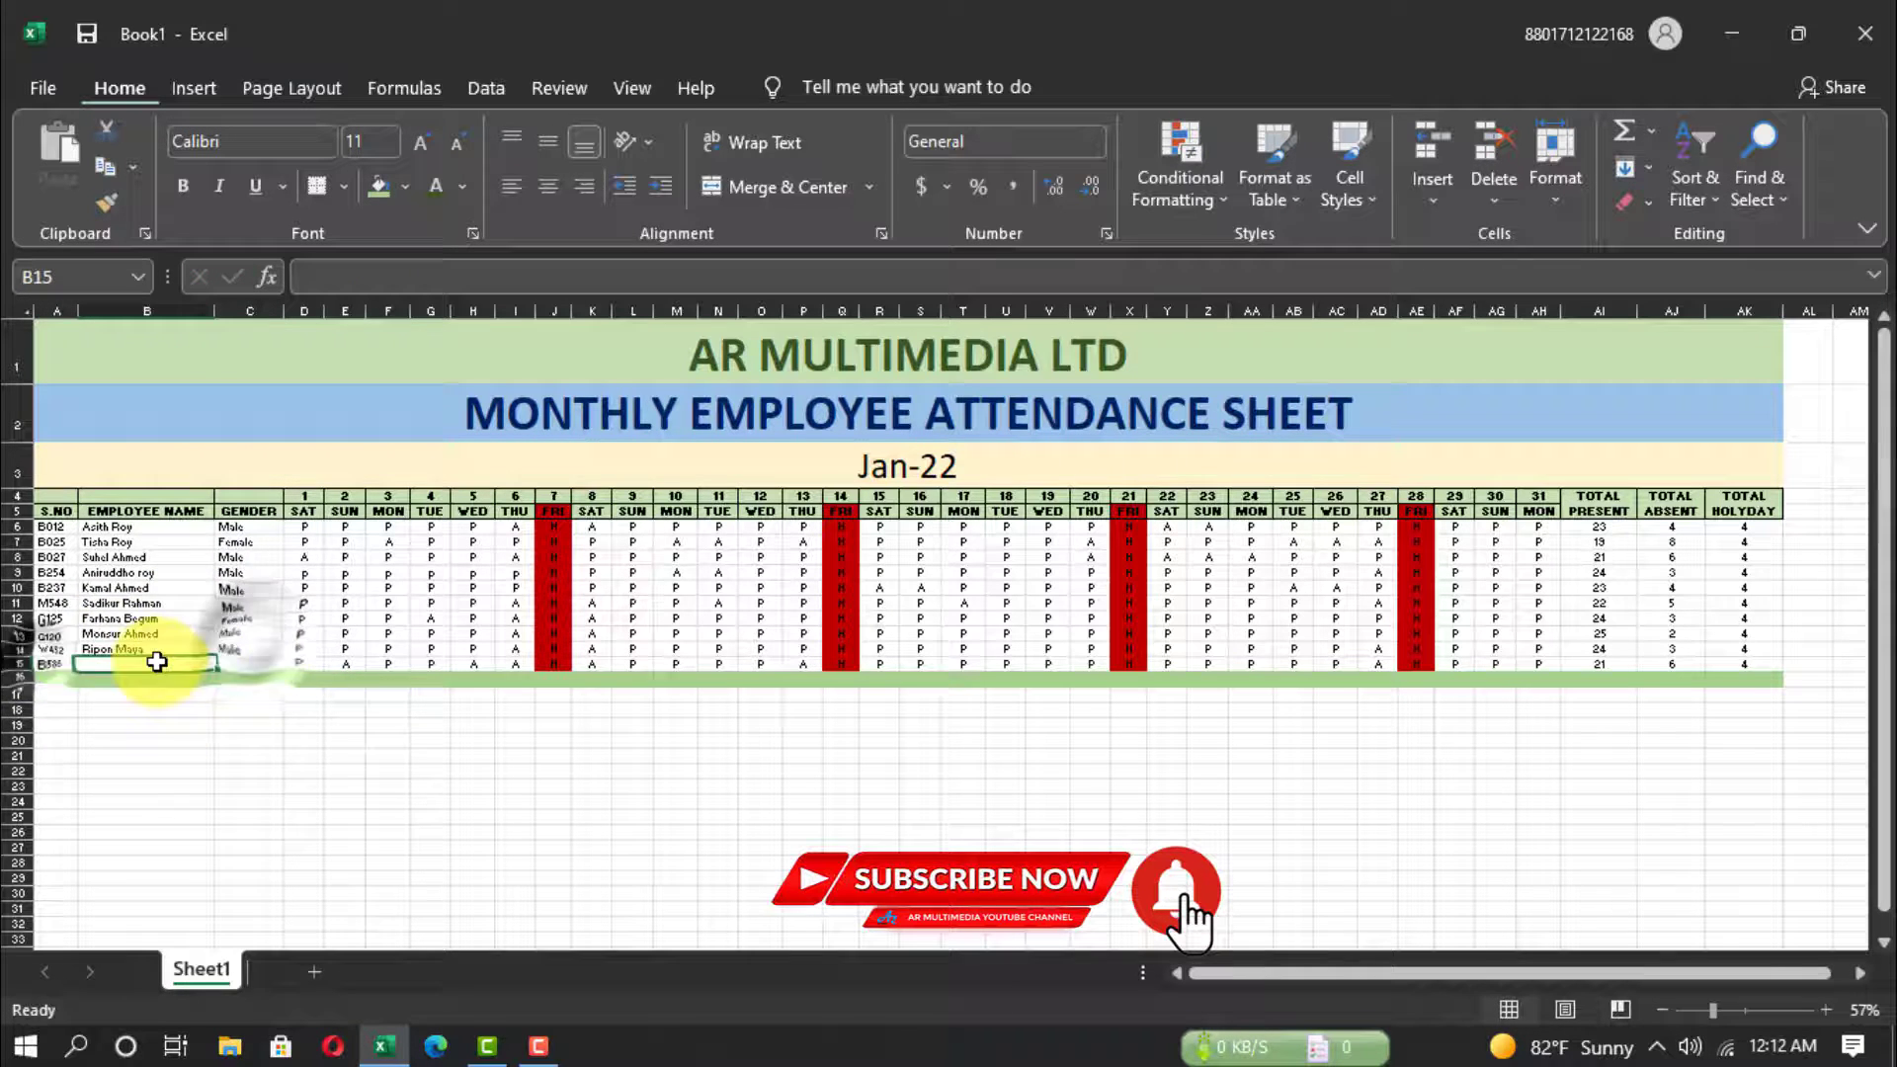
text(Suma Begum)
click(242, 664)
text(Female)
click(760, 756)
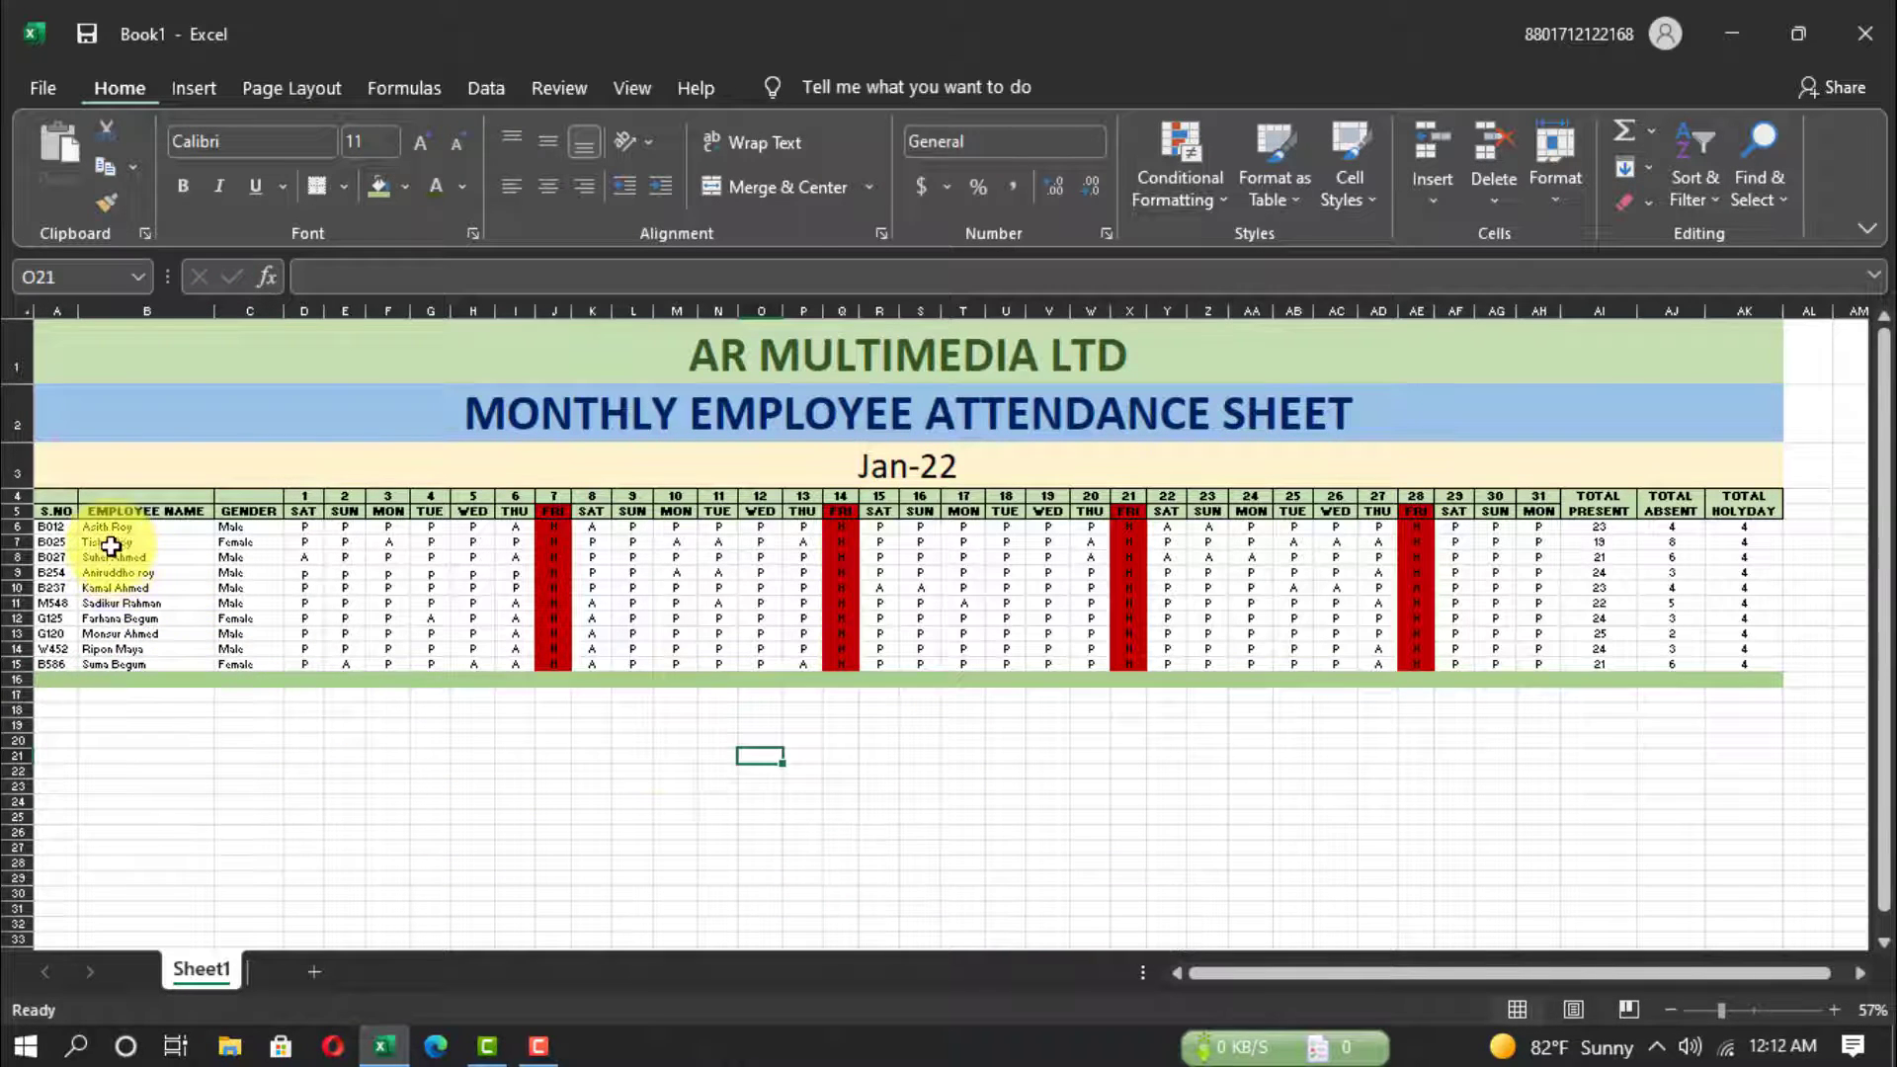
Apply outline and inside borders to A6:AK15 through the Format Cells dialog.
drag(44, 528, 1729, 668)
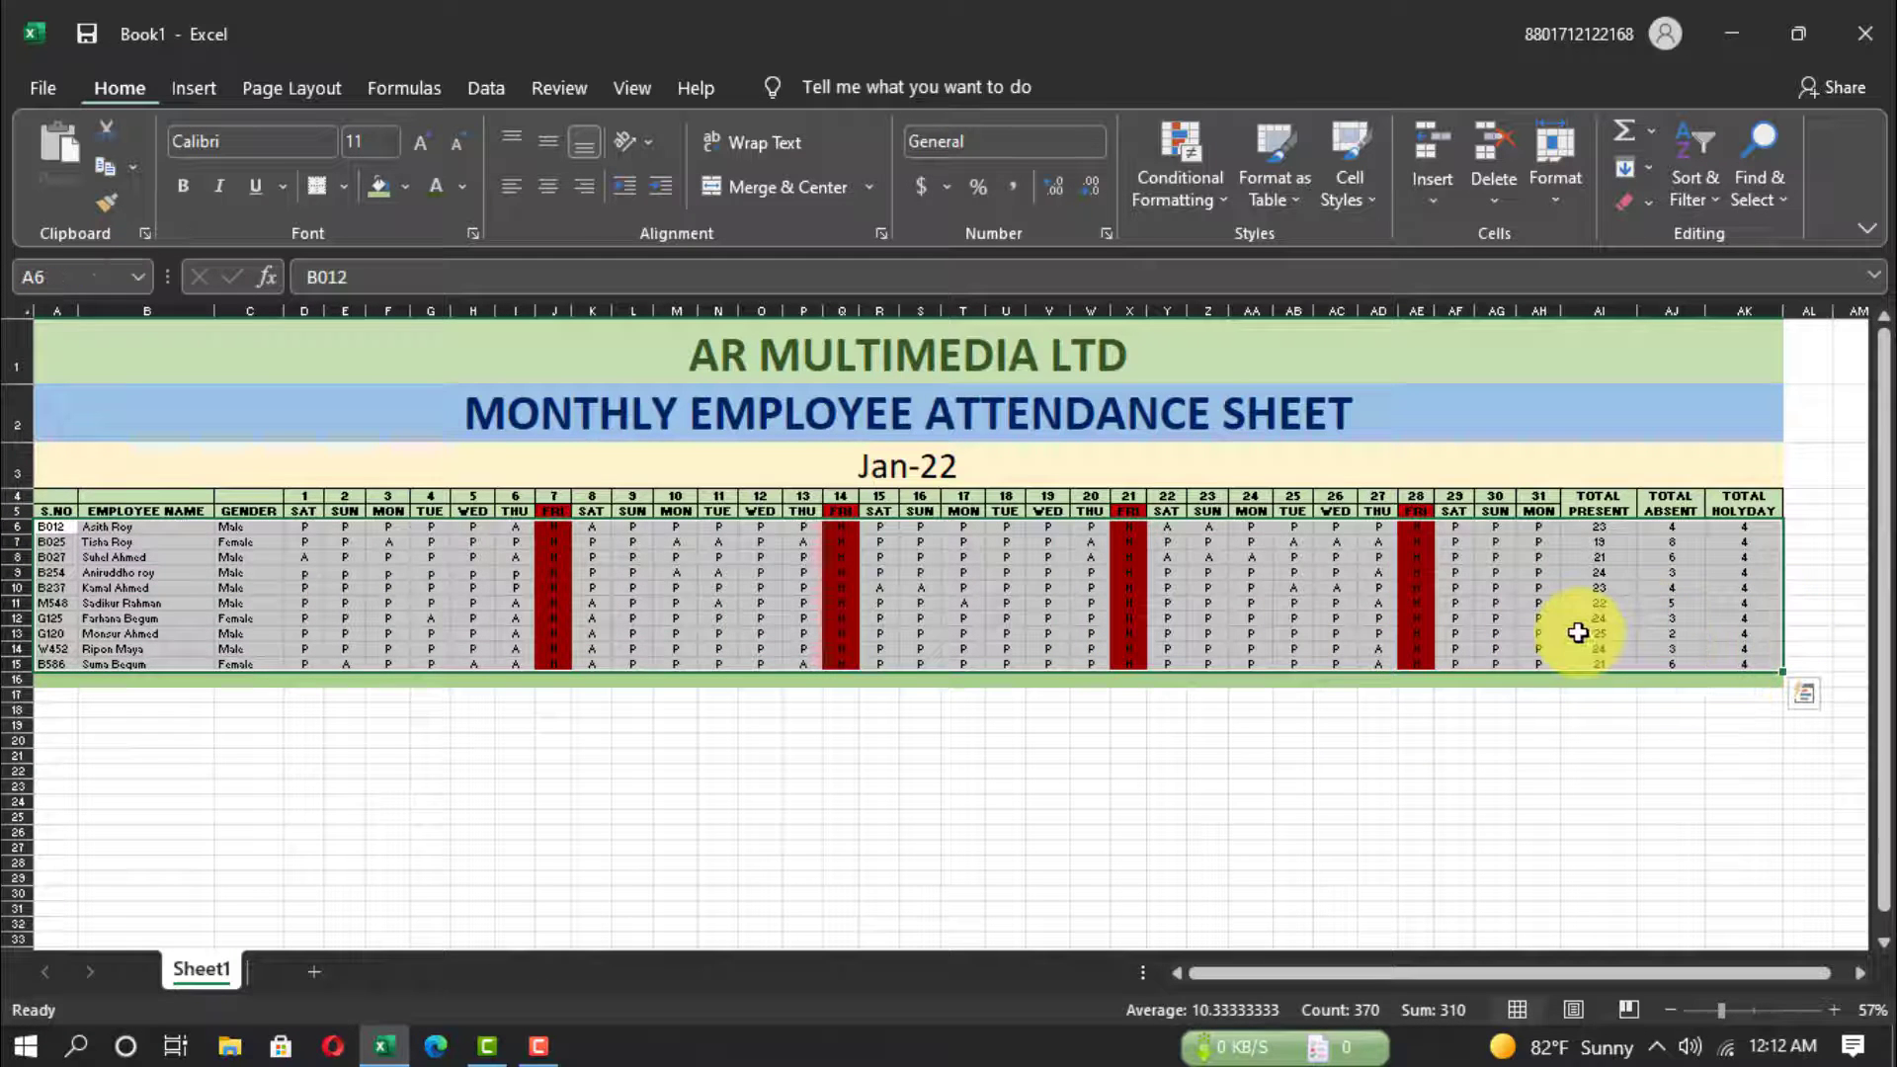
click(1567, 187)
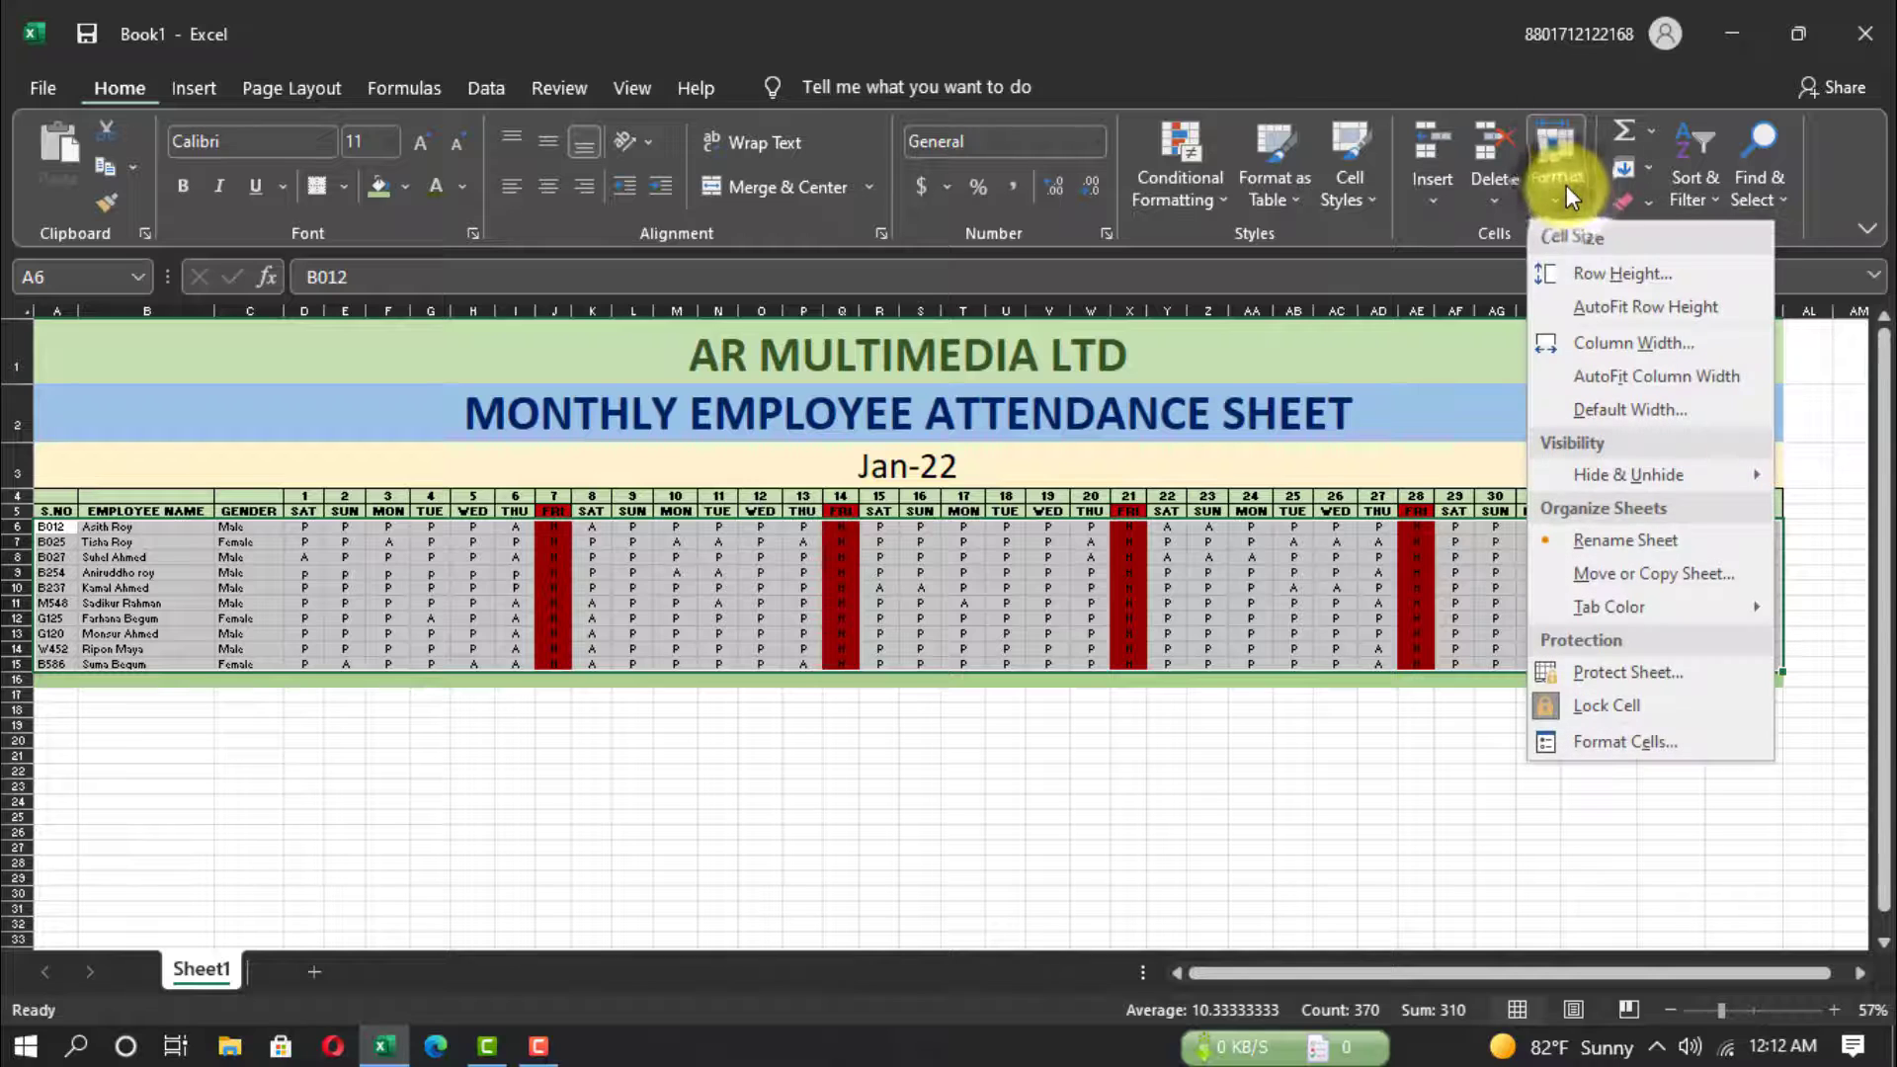
click(1642, 741)
click(1494, 383)
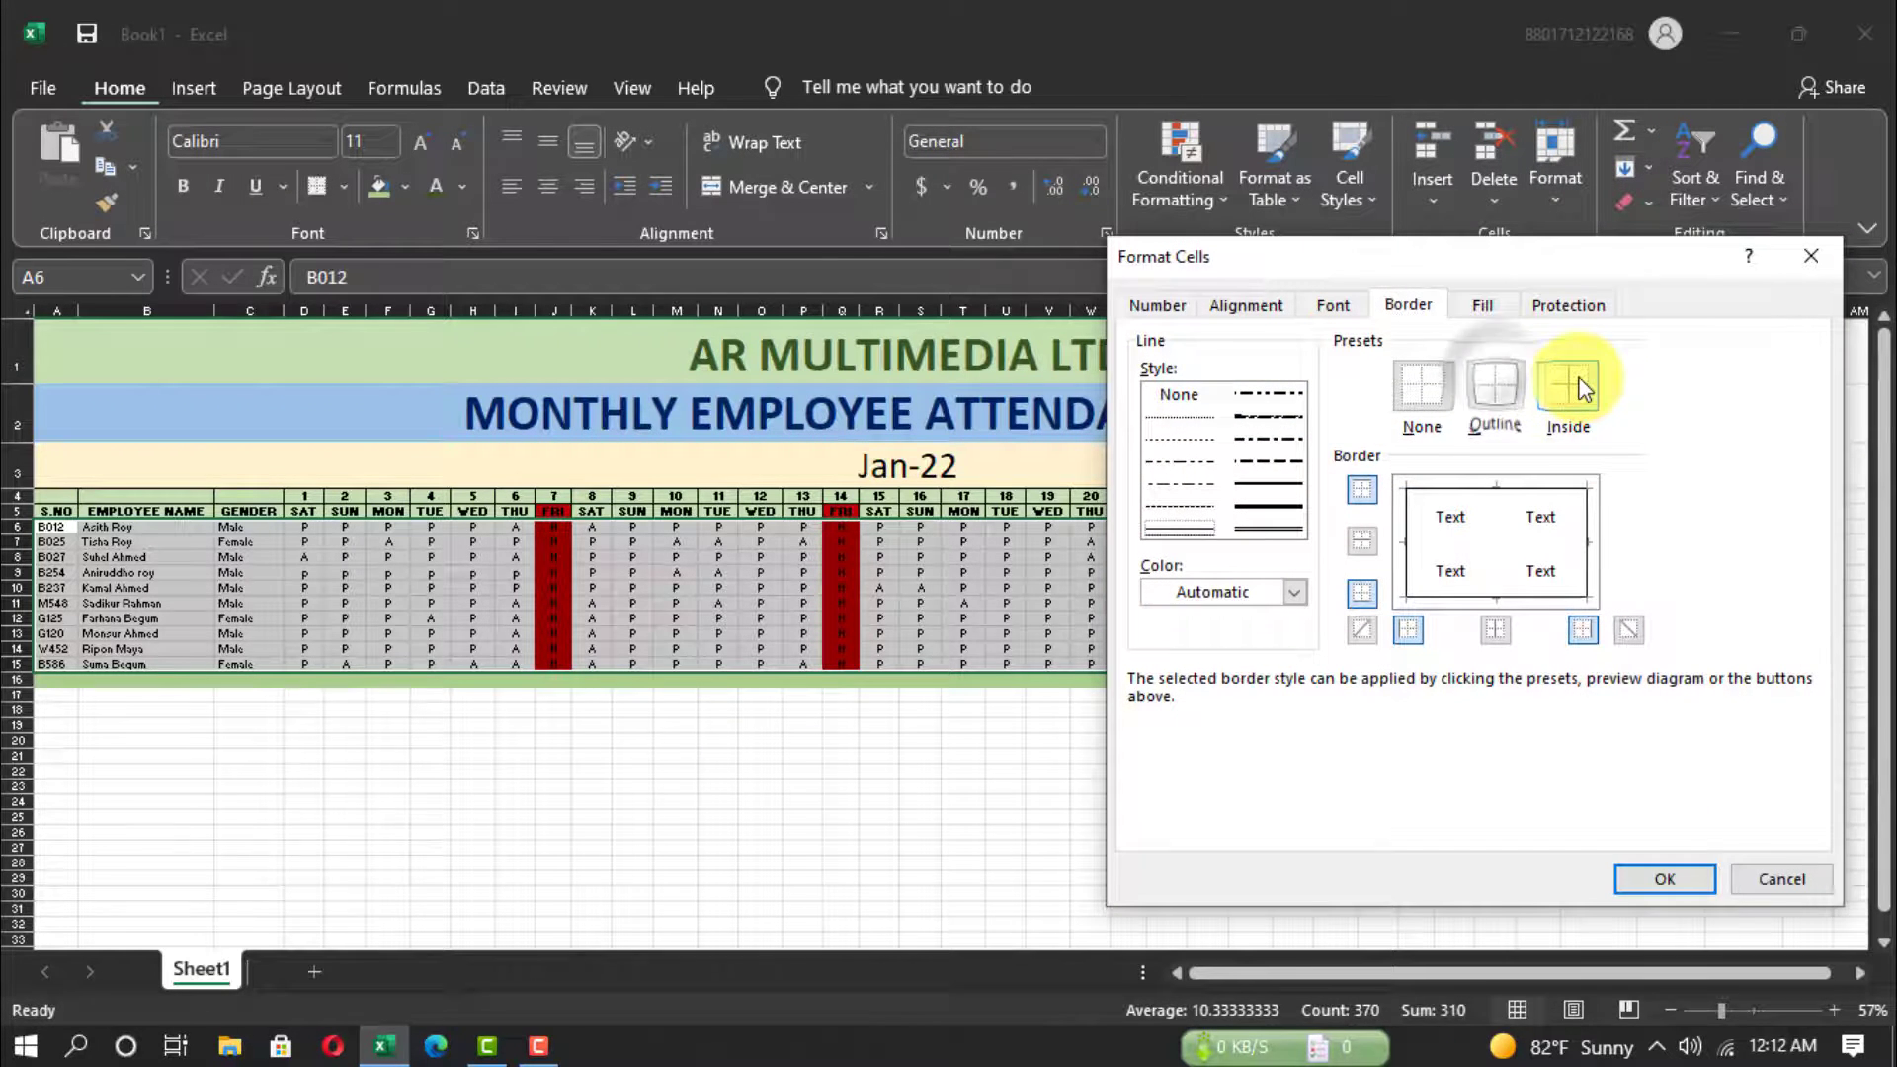
click(1665, 879)
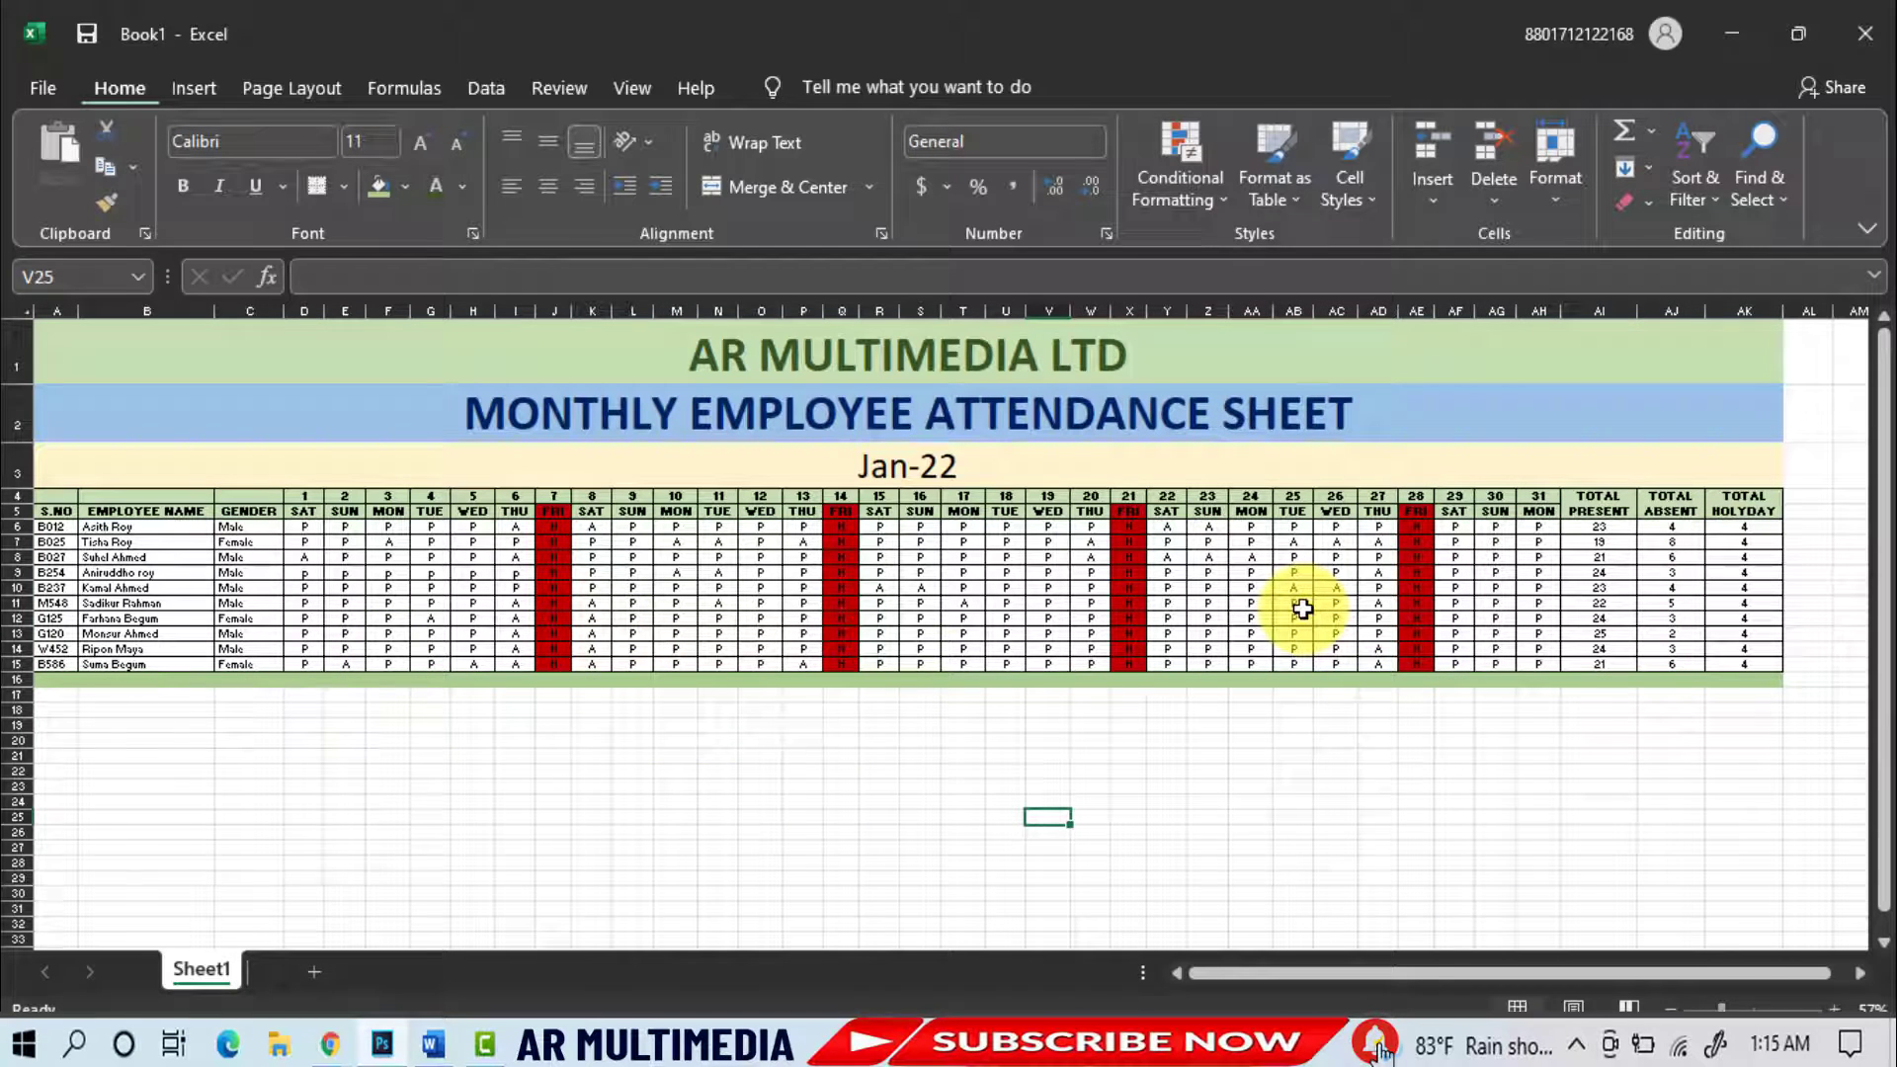
Begin a Save As to the Desktop, starting the file name 'Employee Attendance sheet'.
click(41, 87)
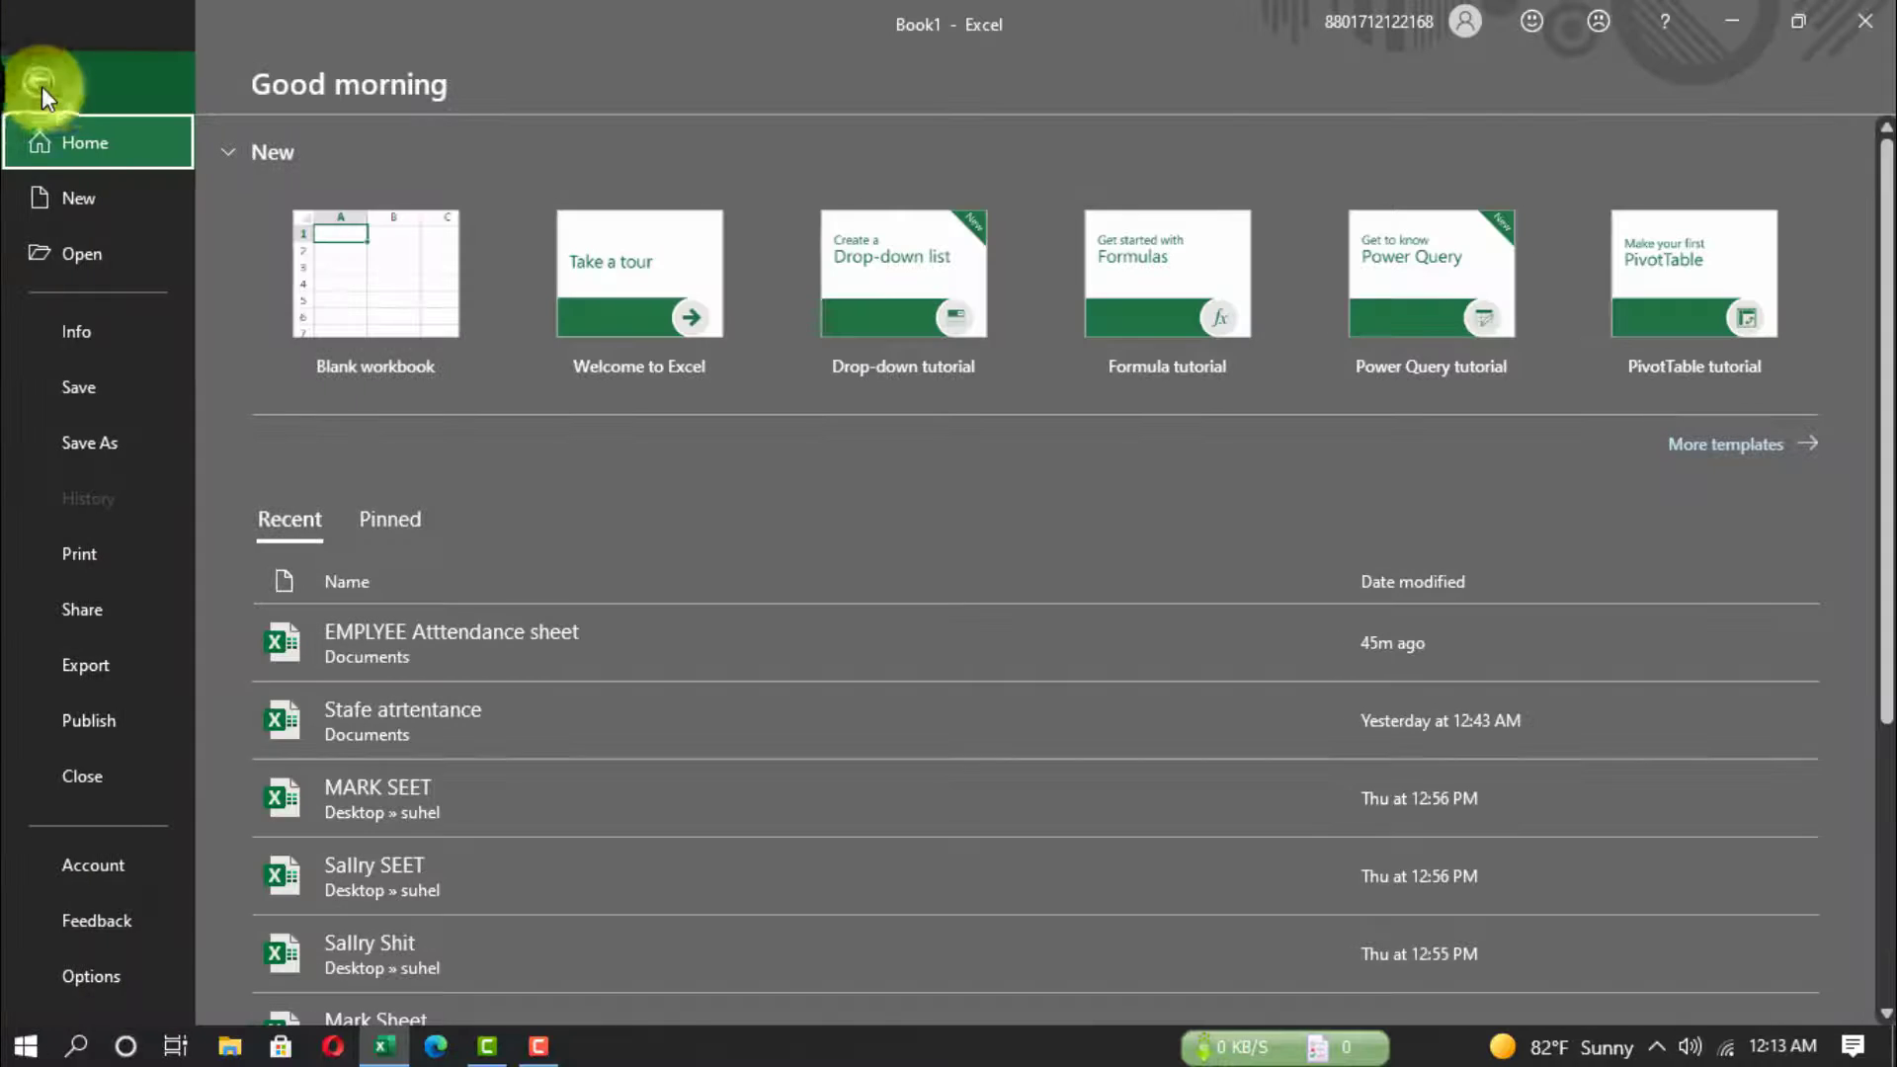
click(95, 406)
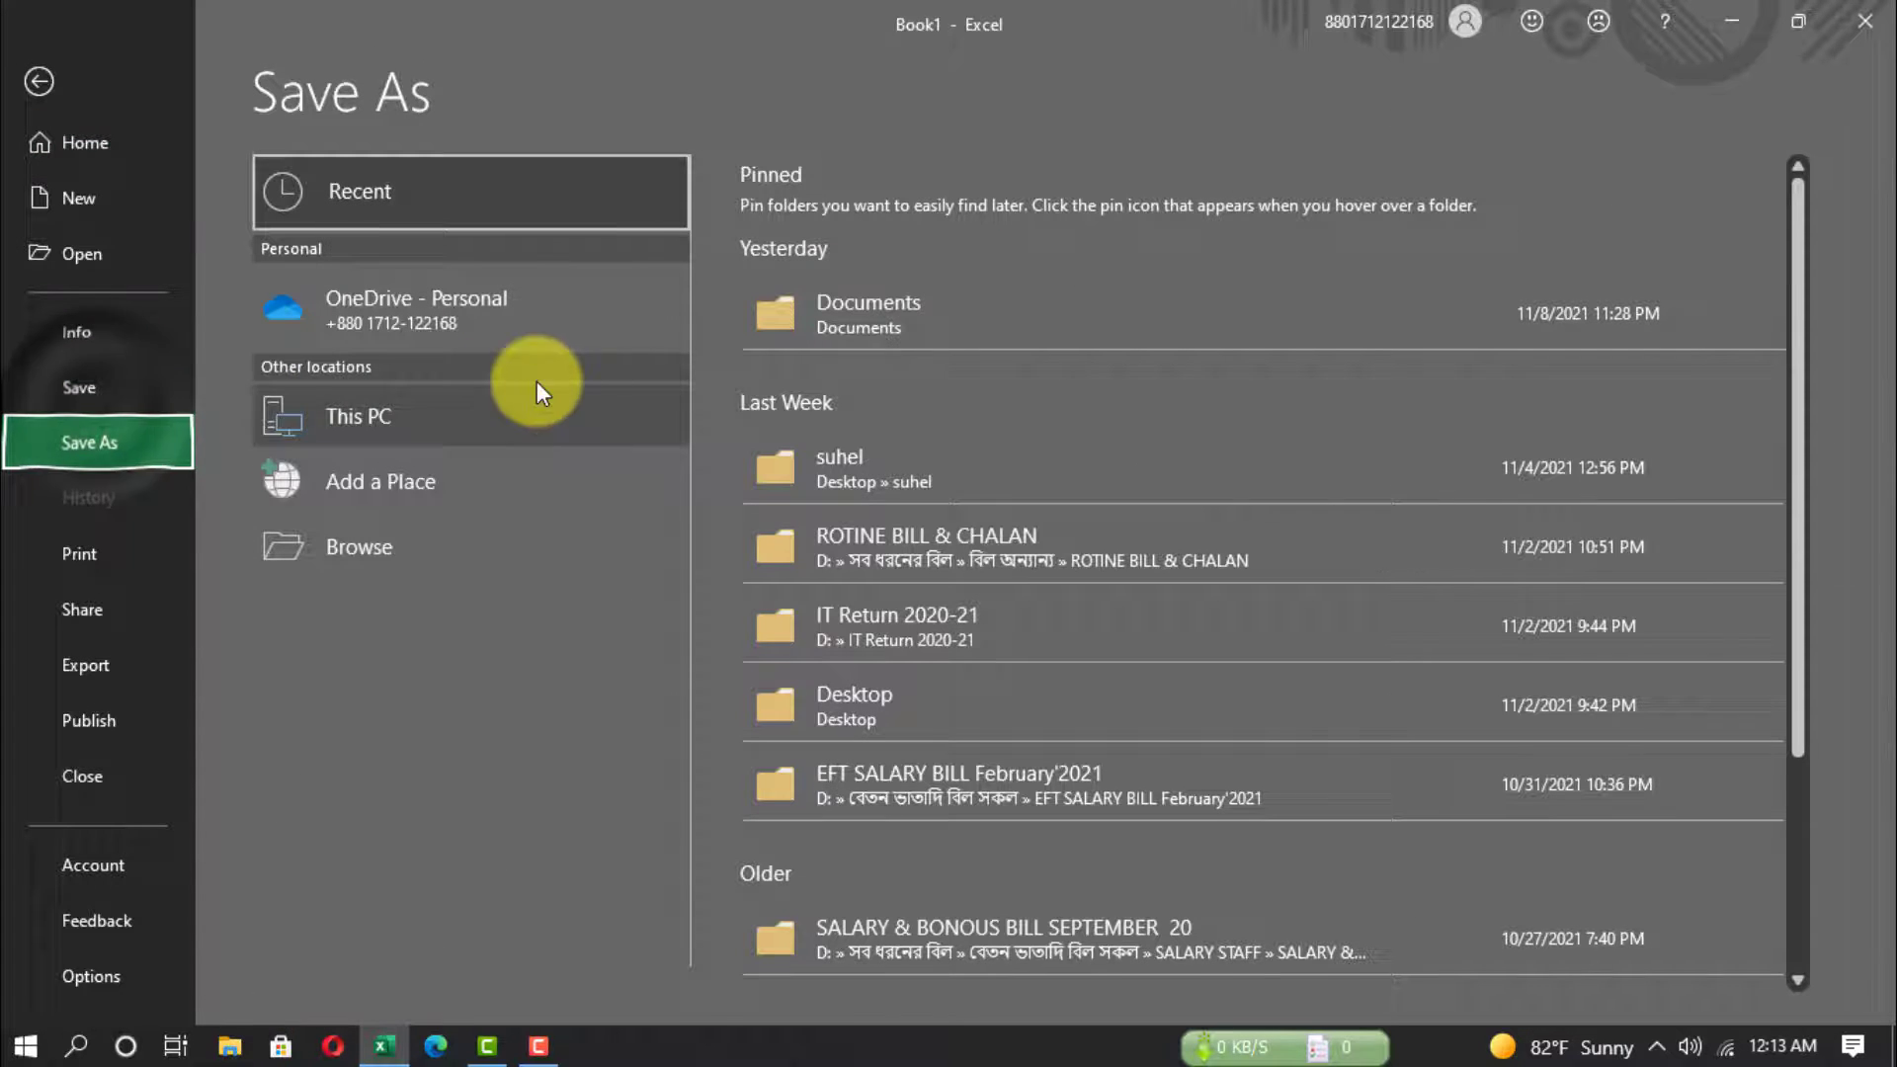
click(895, 701)
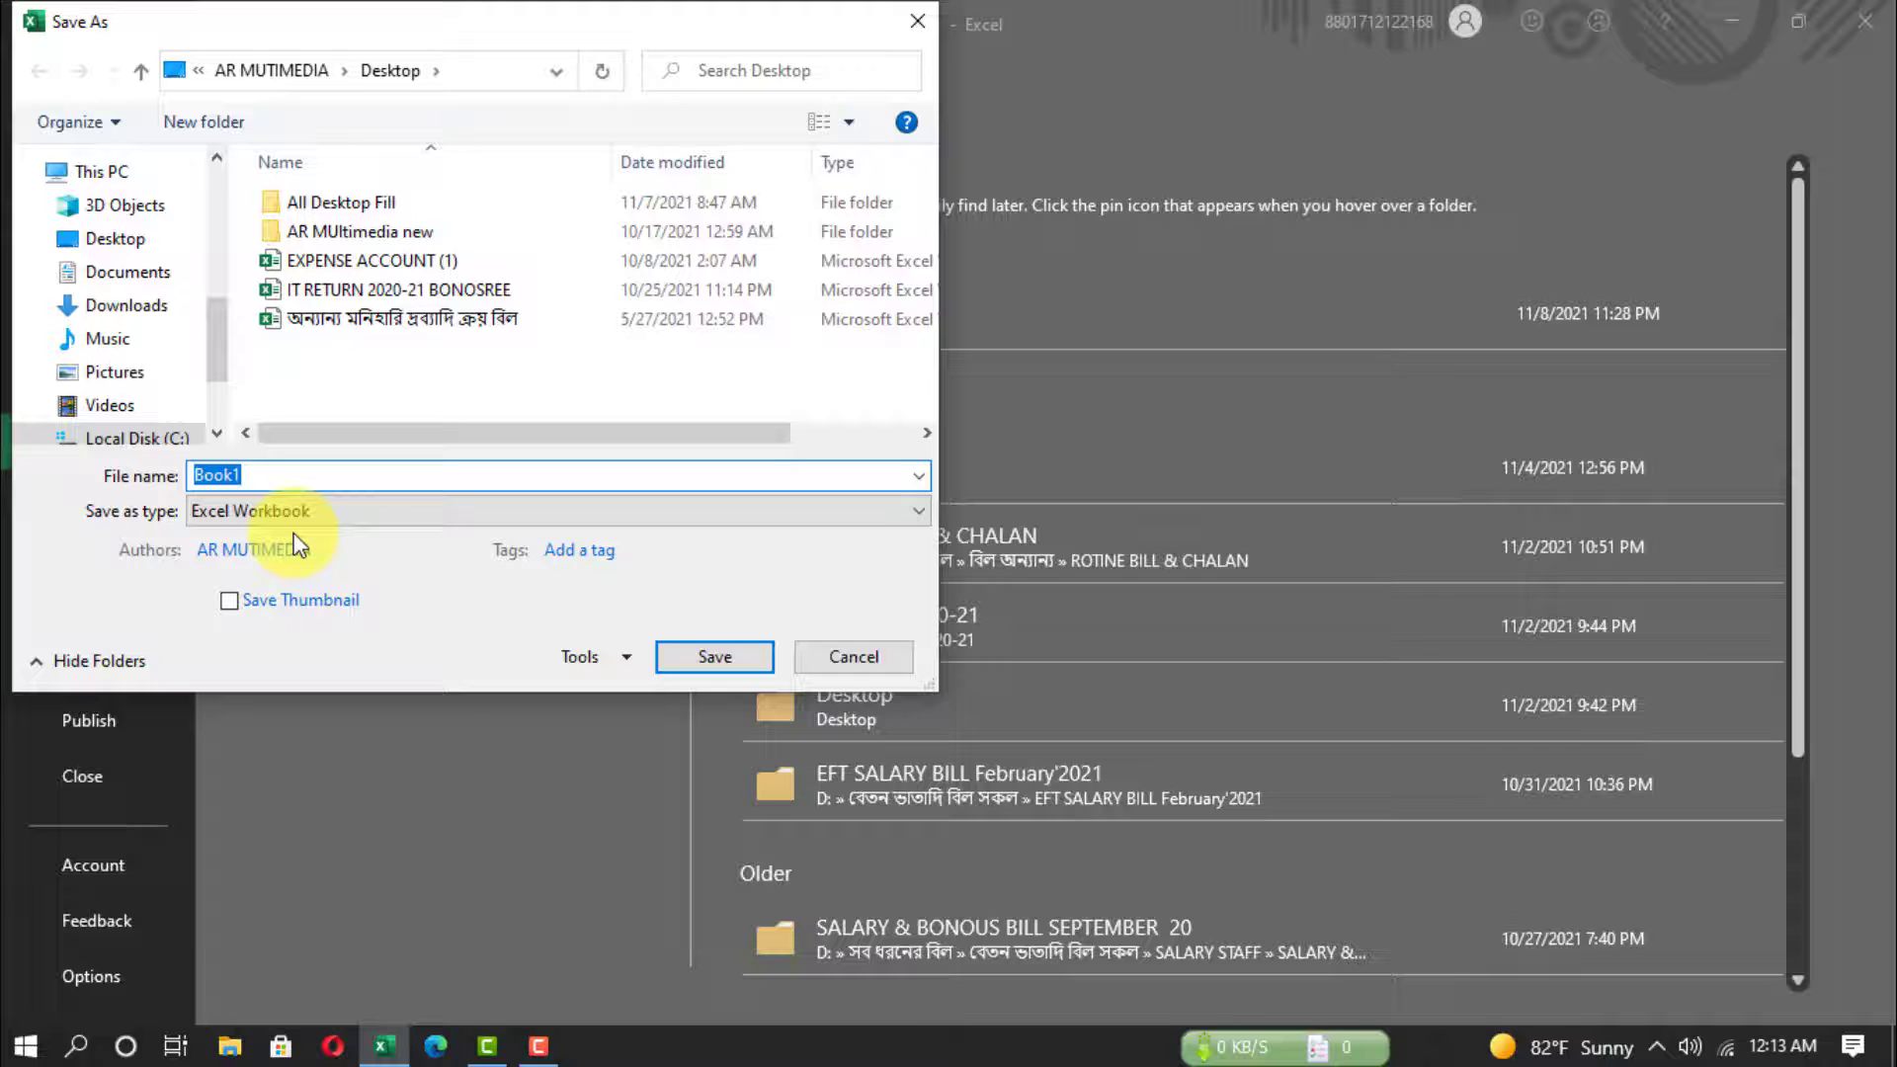
text(E)
text(mployee)
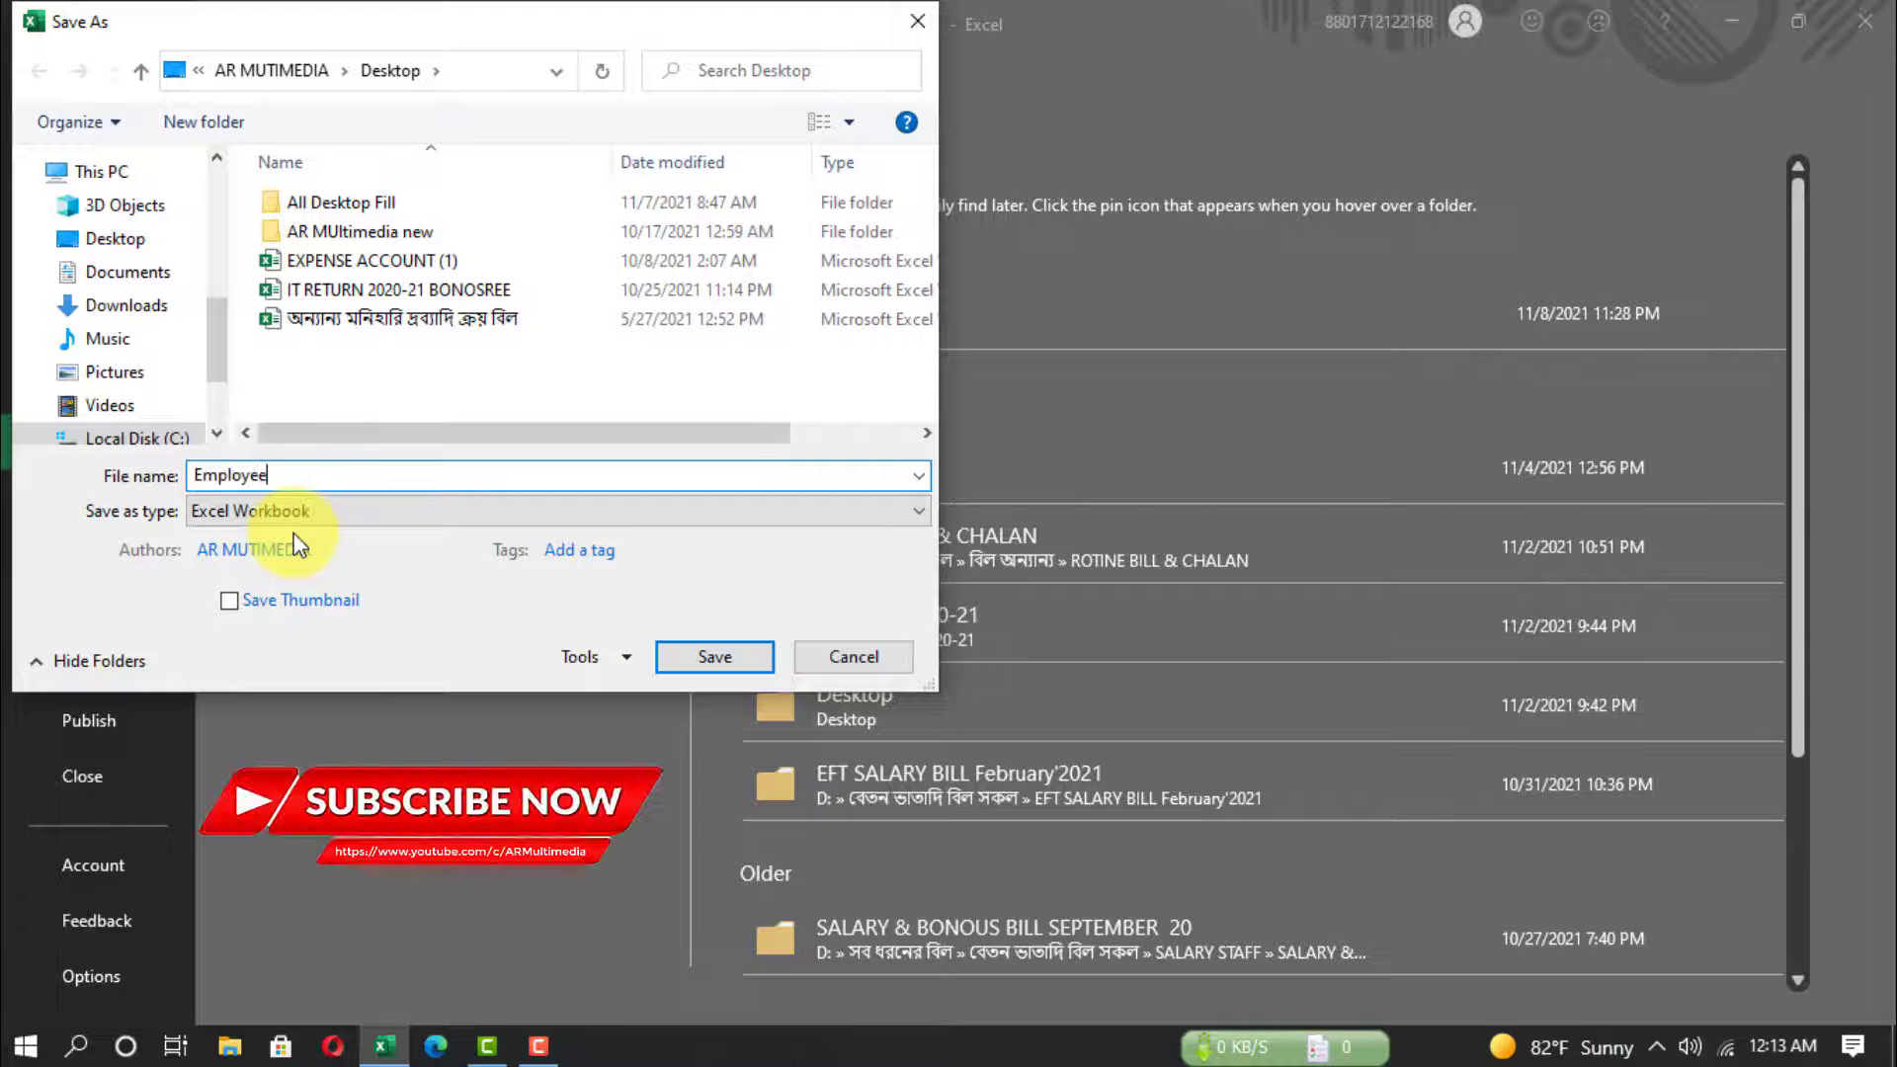